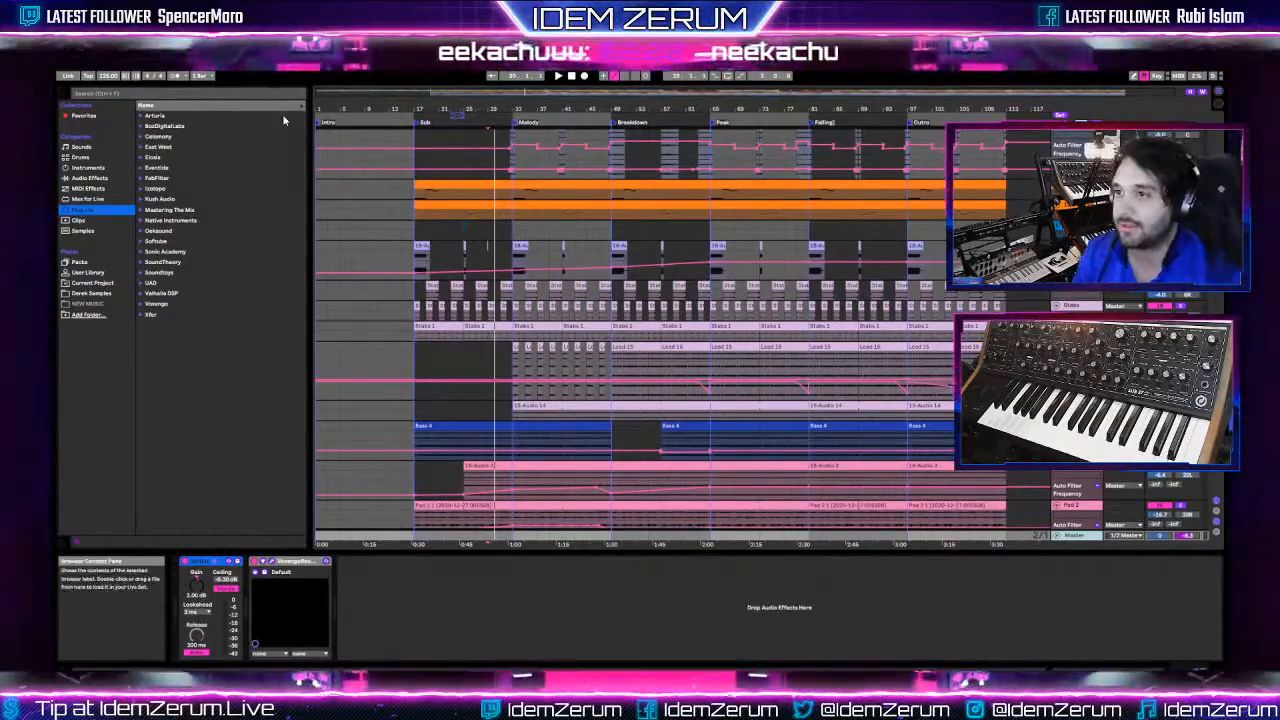
# - Play the arrangement from the teal percussion track, starting shortly before the Sub section
pyautogui.scroll(2, 430, 197)
pyautogui.click(416, 191)
pyautogui.scroll(3, 419, 188)
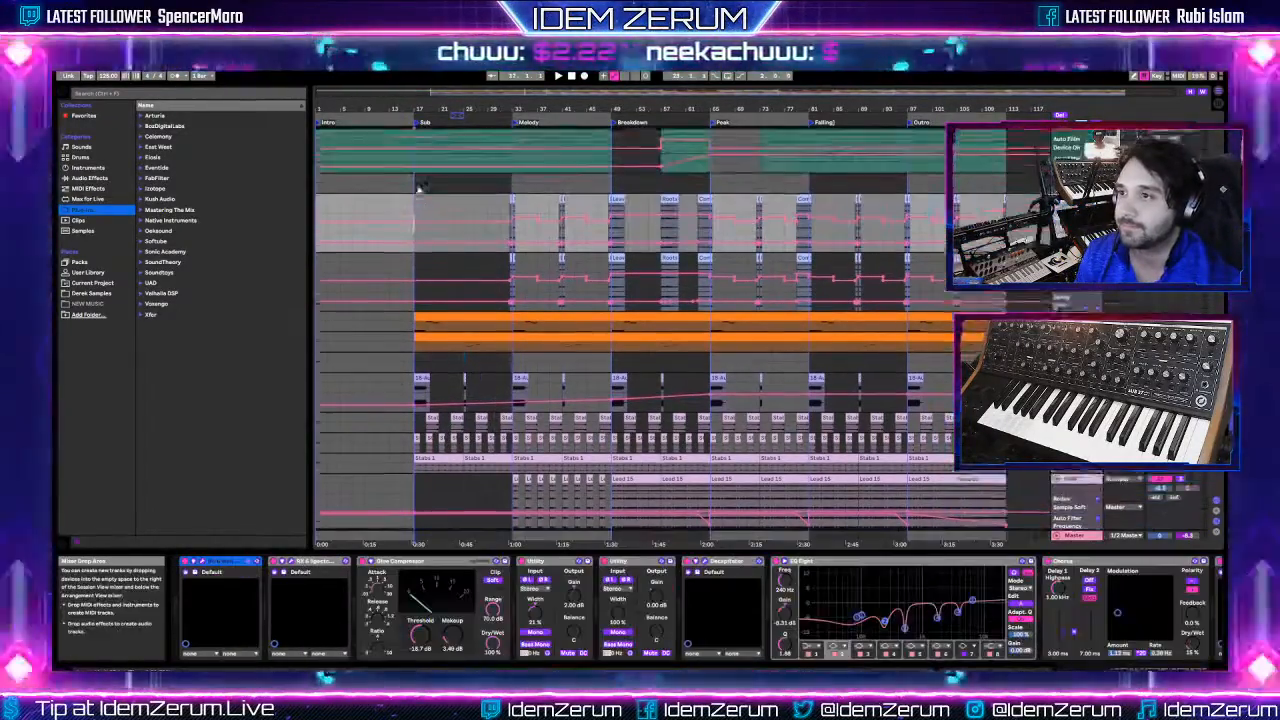
pyautogui.scroll(1, 338, 241)
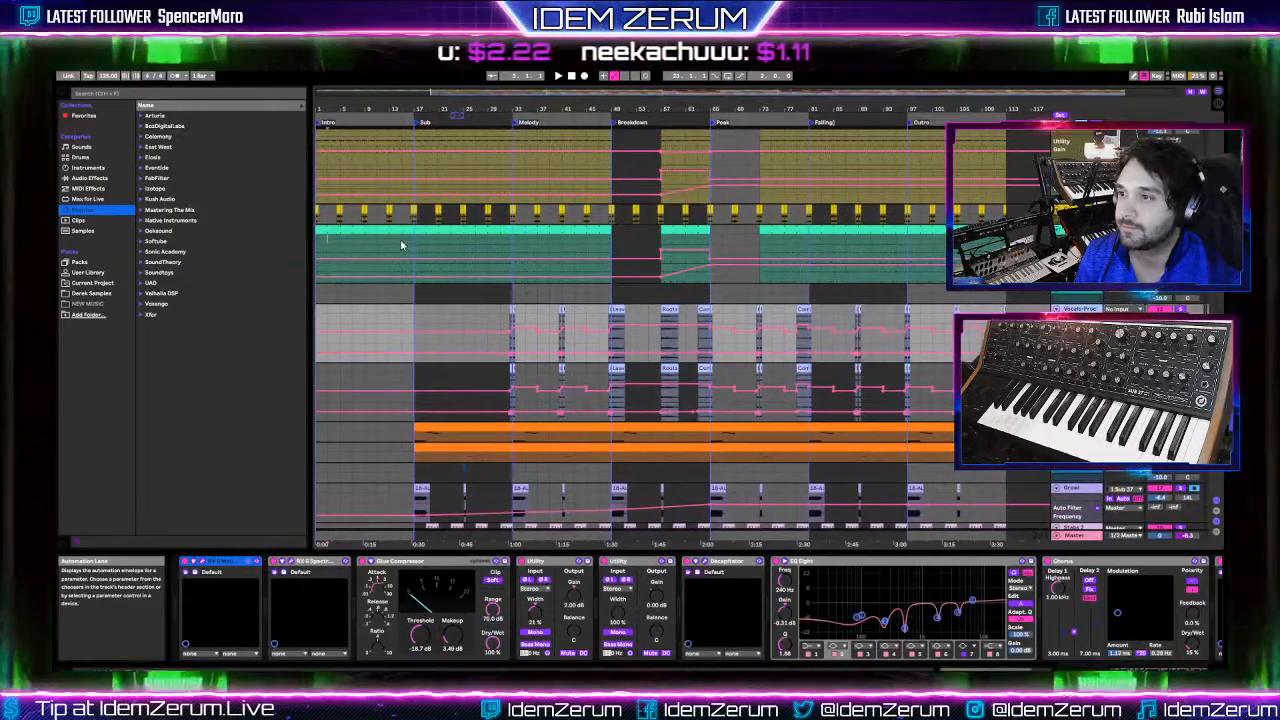
pyautogui.click(401, 242)
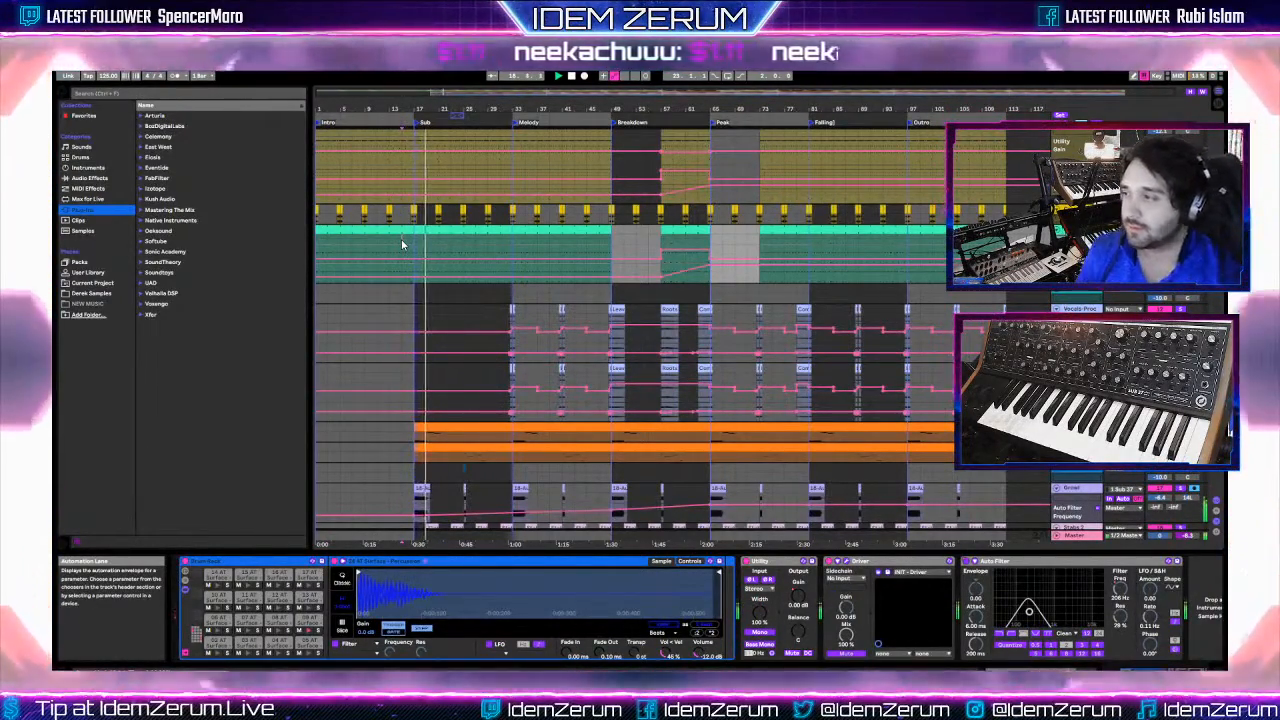
pyautogui.click(494, 326)
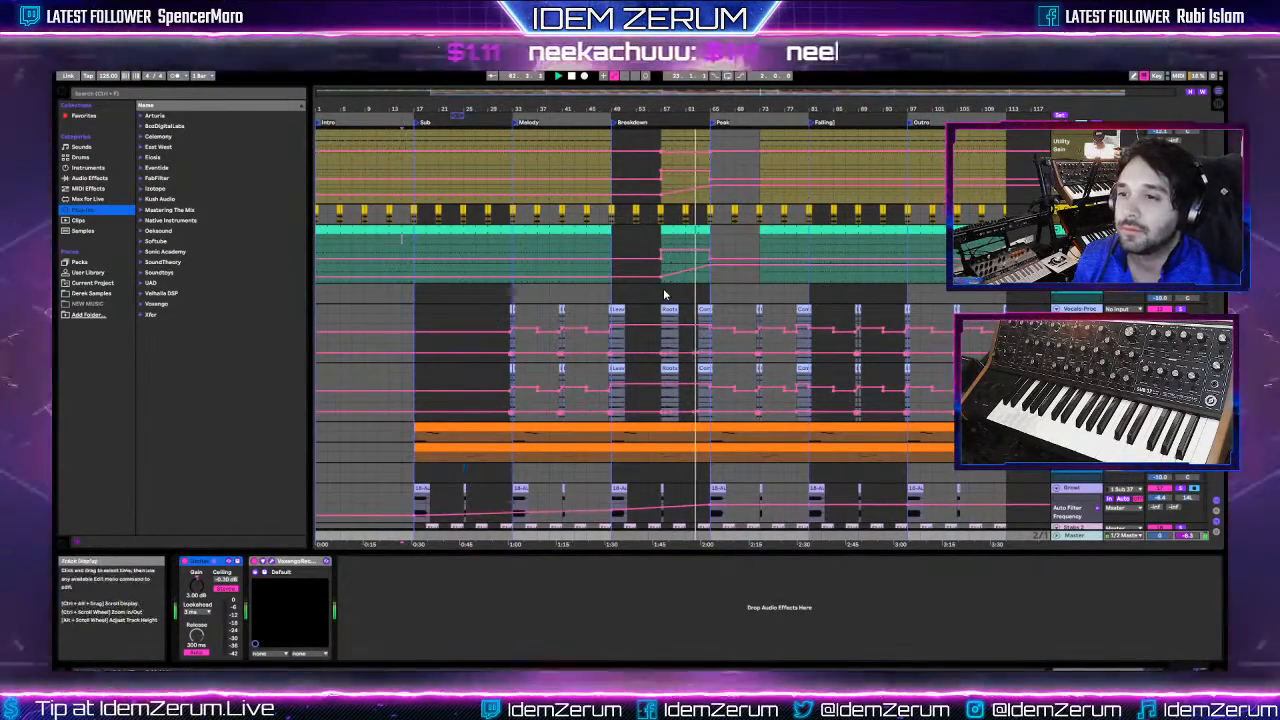
# - Examine the drum tracks around the Breakdown and Peak sections and show the yellow track's devices
pyautogui.scroll(5, 687, 308)
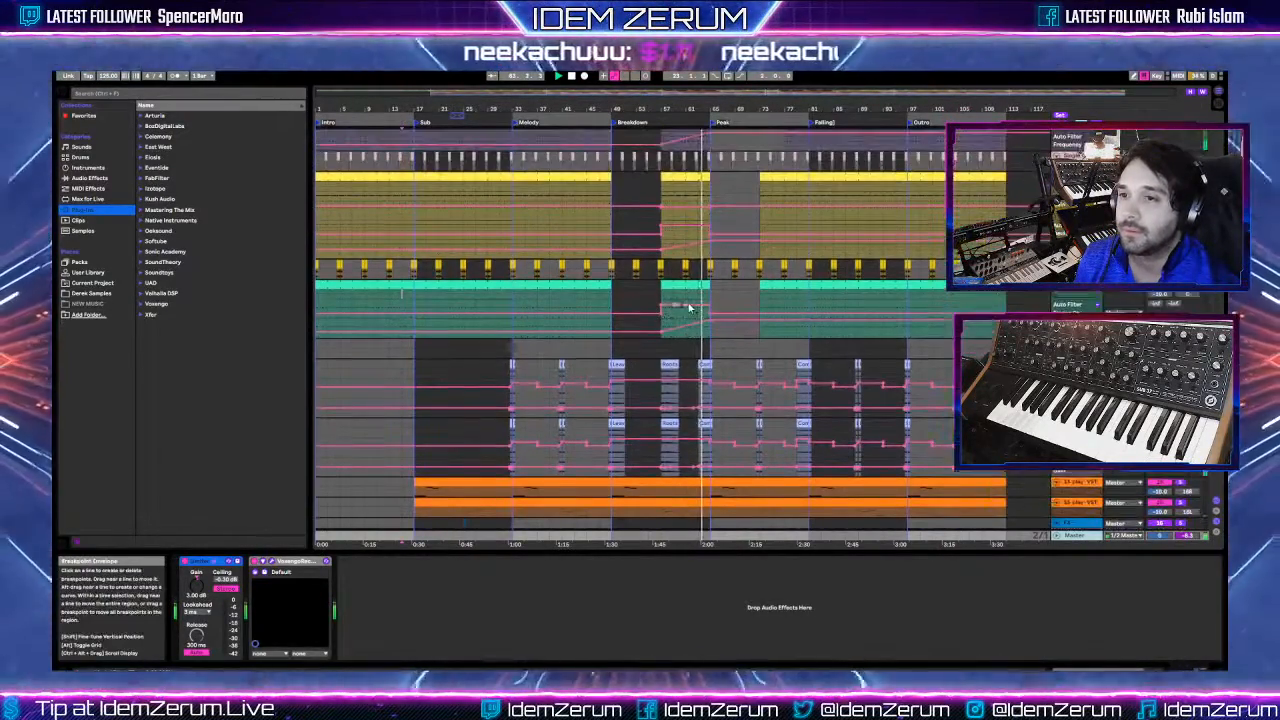
pyautogui.scroll(1, 703, 313)
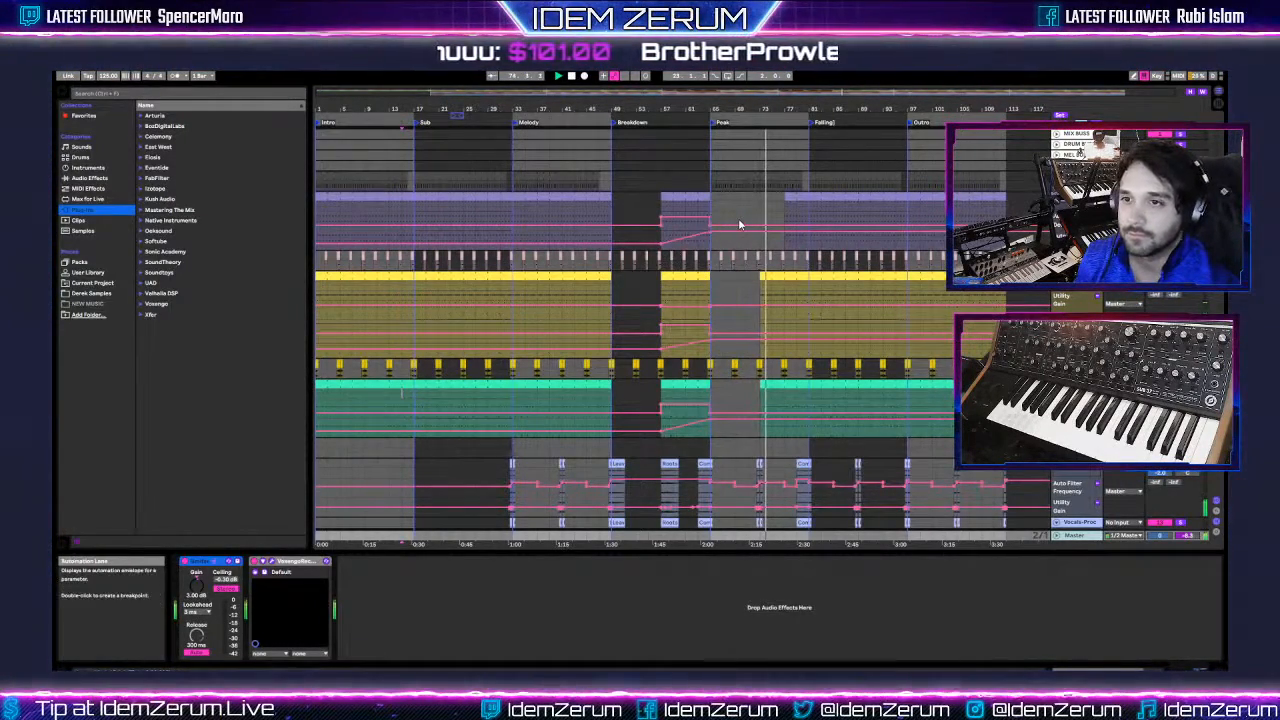
pyautogui.scroll(-3, 762, 215)
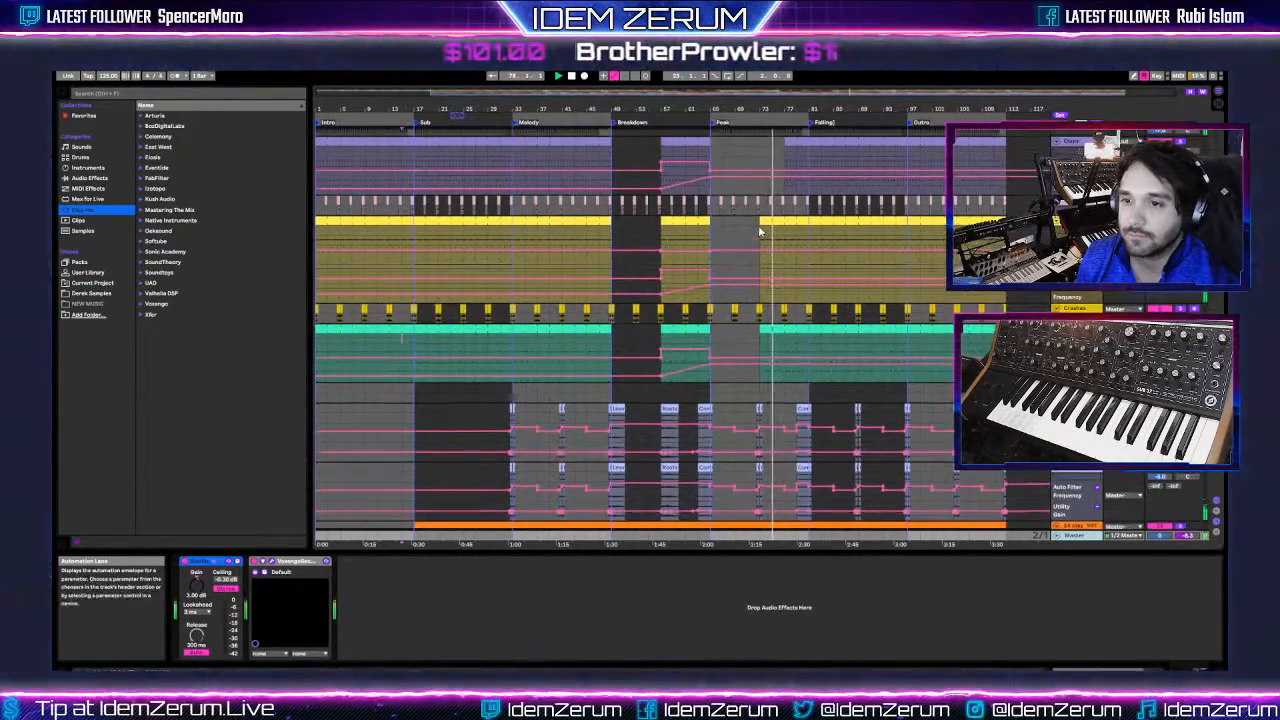
pyautogui.click(752, 214)
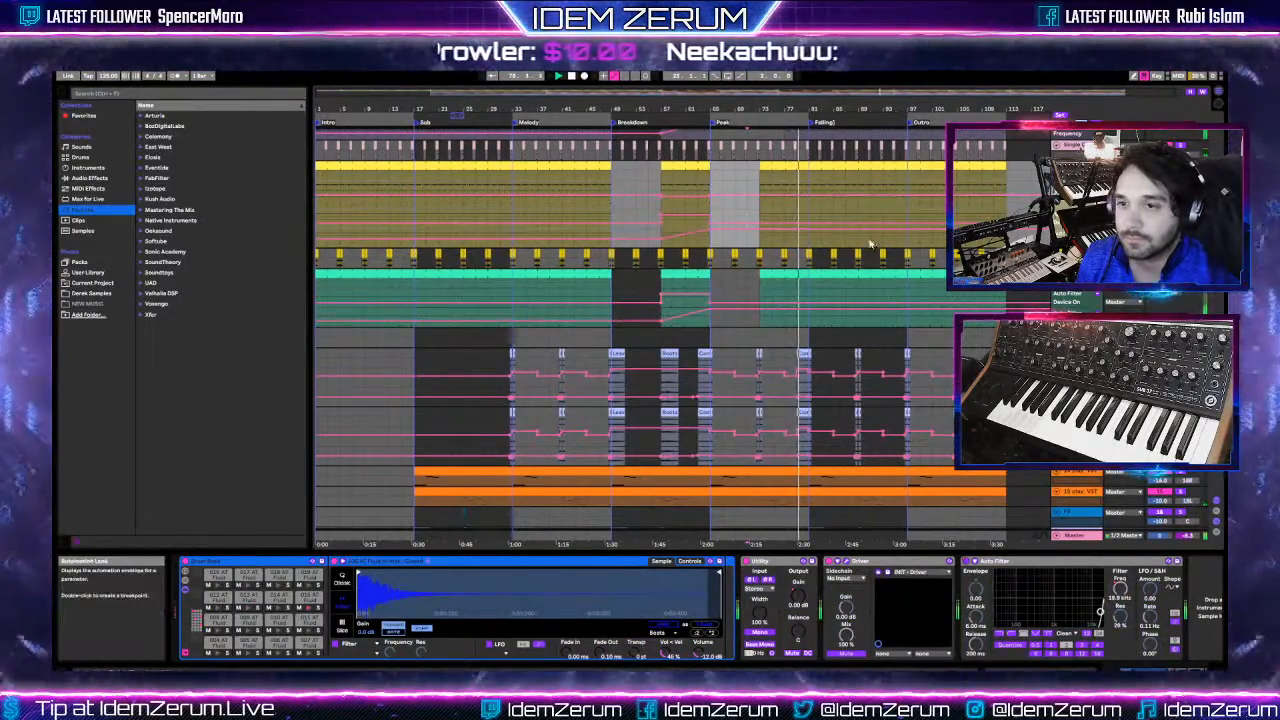
pyautogui.scroll(-2, 842, 240)
pyautogui.scroll(3, 835, 244)
pyautogui.scroll(3, 835, 245)
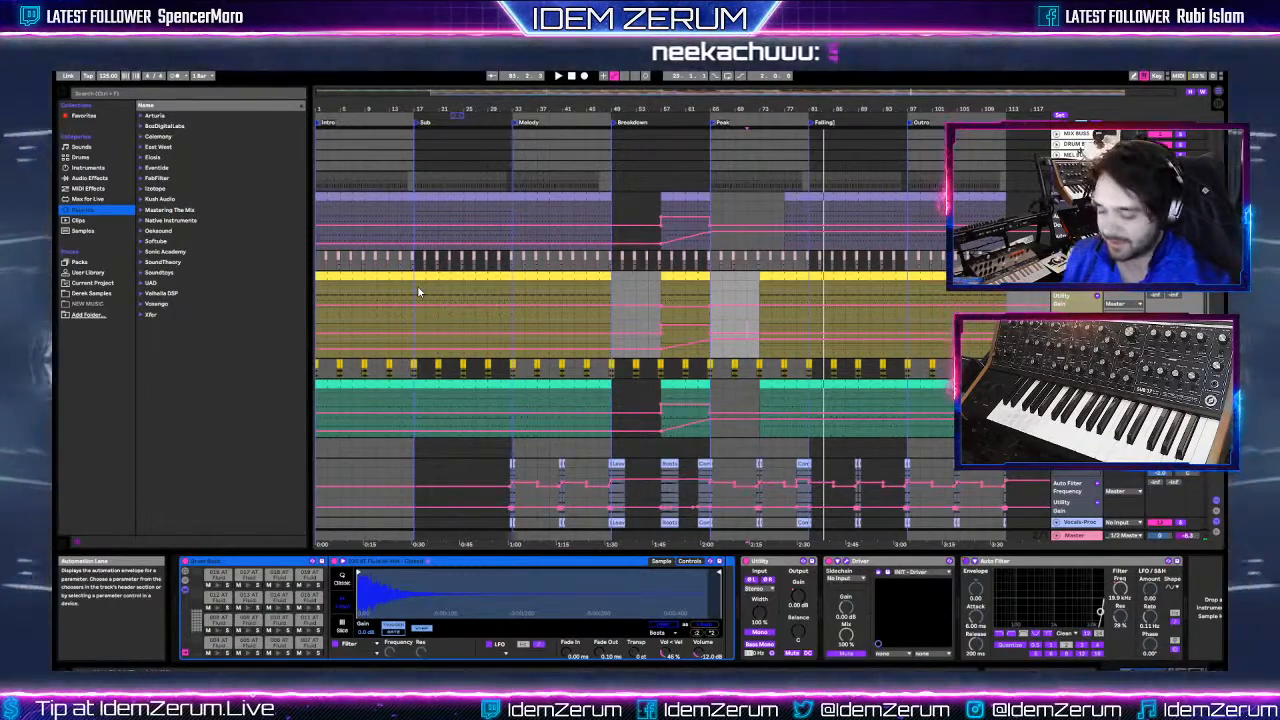
# - Play from the start of the Sub section and open the kick track's Kick 2 plug-in
pyautogui.click(440, 216)
pyautogui.press('space')
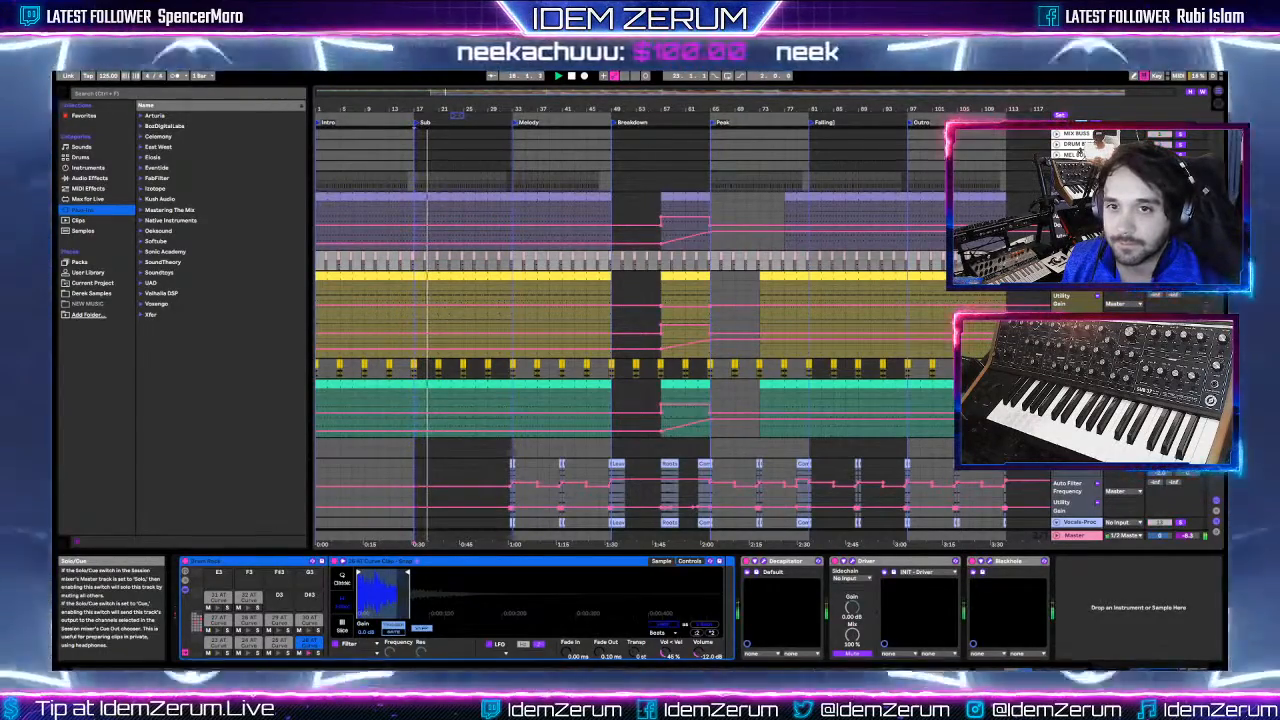
pyautogui.click(1076, 165)
pyautogui.click(1076, 181)
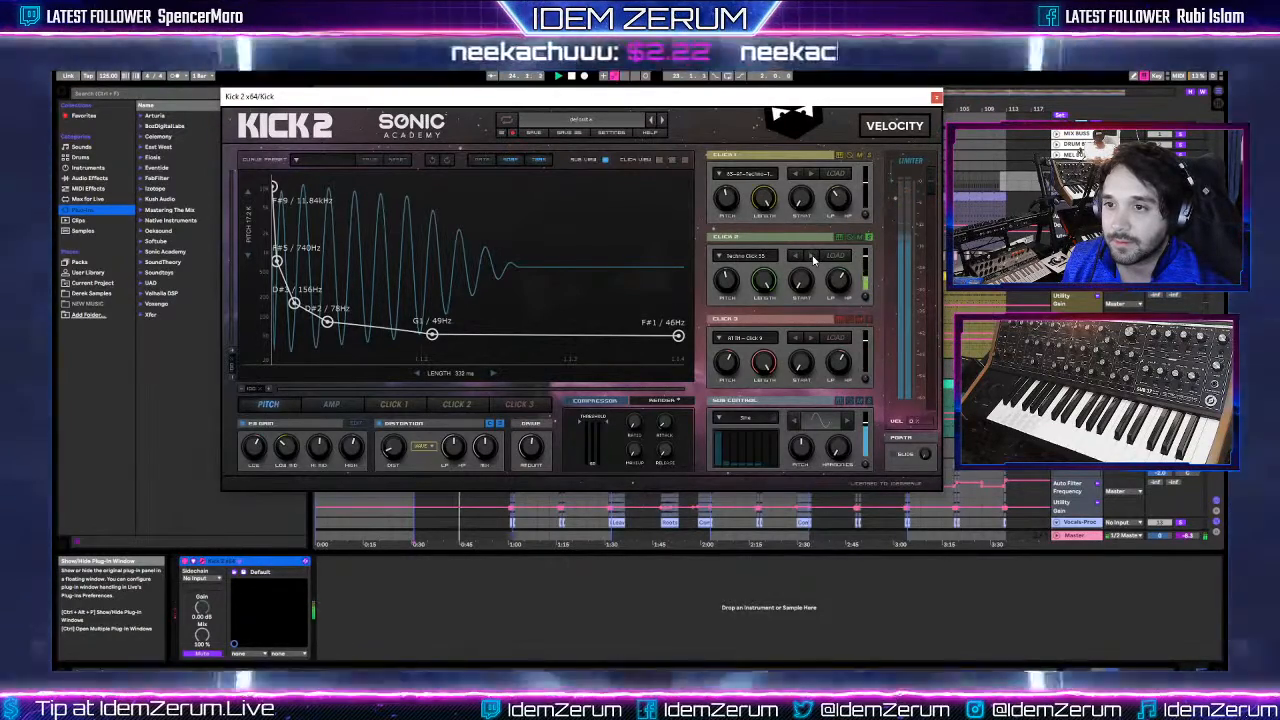
# - Swap Kick 2's Click 2 sample for another Techno Click and slightly lower its level, closing the plug-in window
pyautogui.click(816, 256)
pyautogui.click(812, 256)
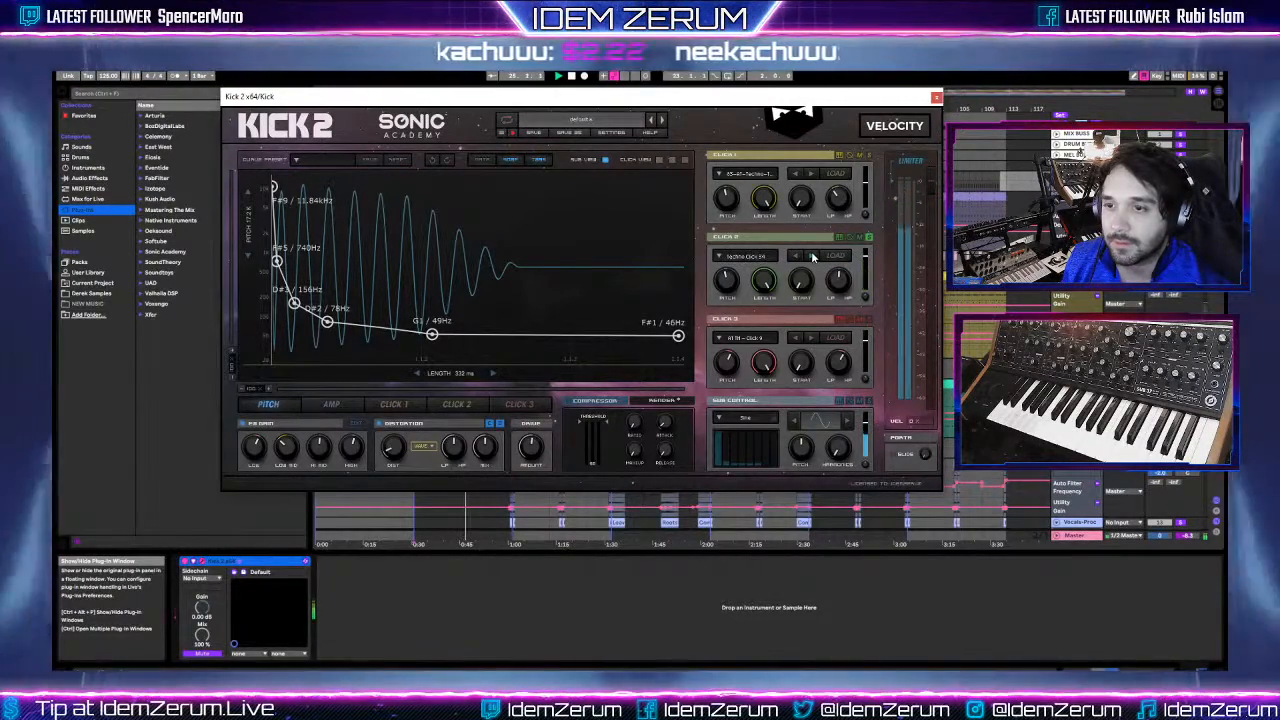
pyautogui.click(812, 256)
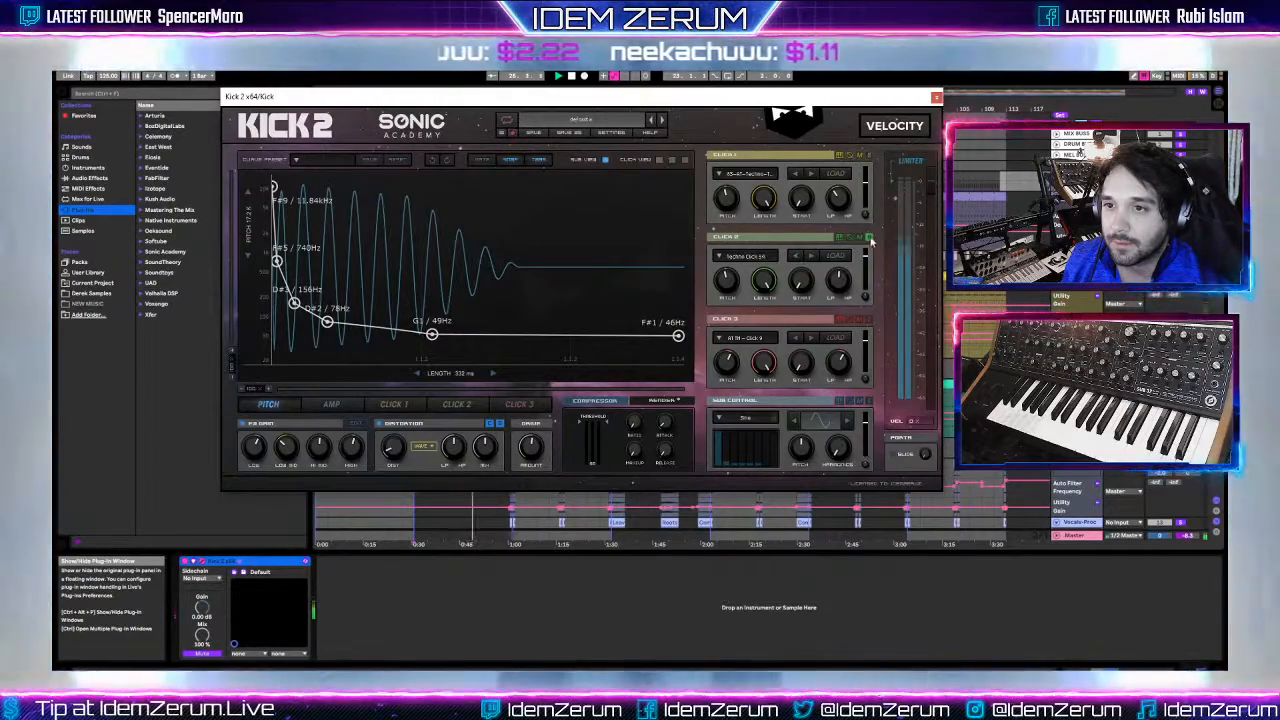
pyautogui.moveTo(866, 263); pyautogui.dragTo(866, 269)
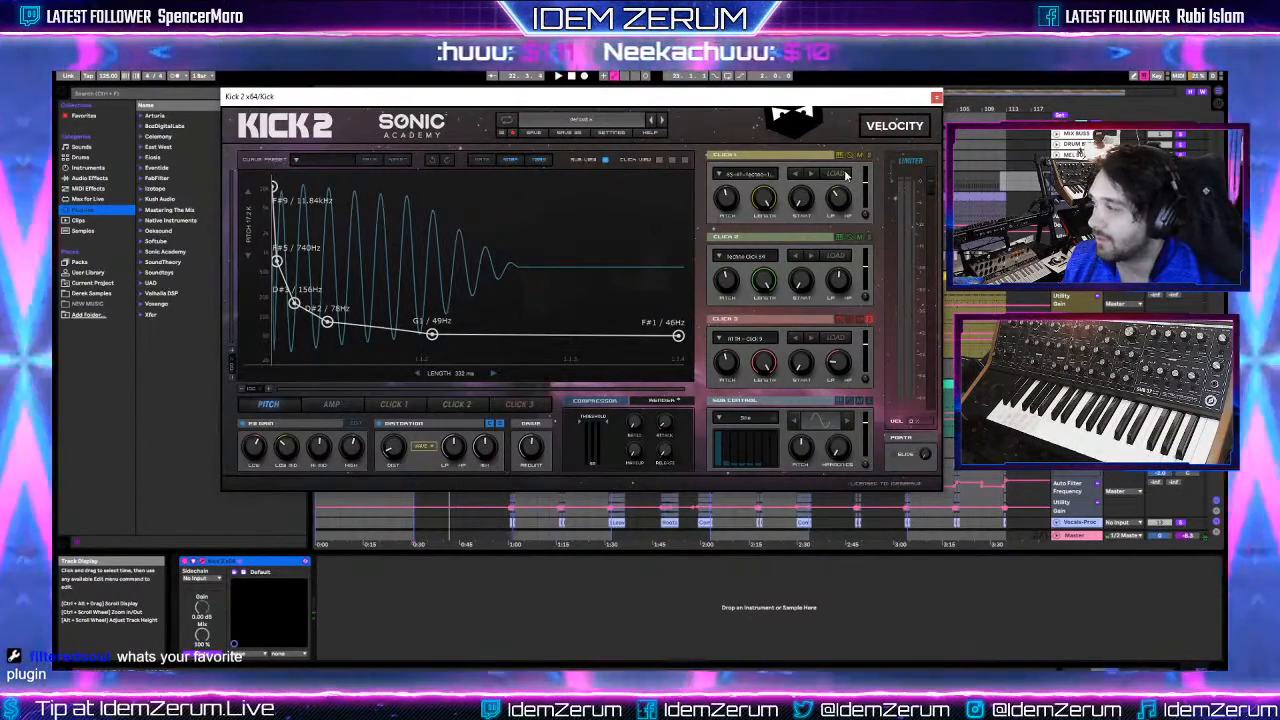
pyautogui.click(937, 98)
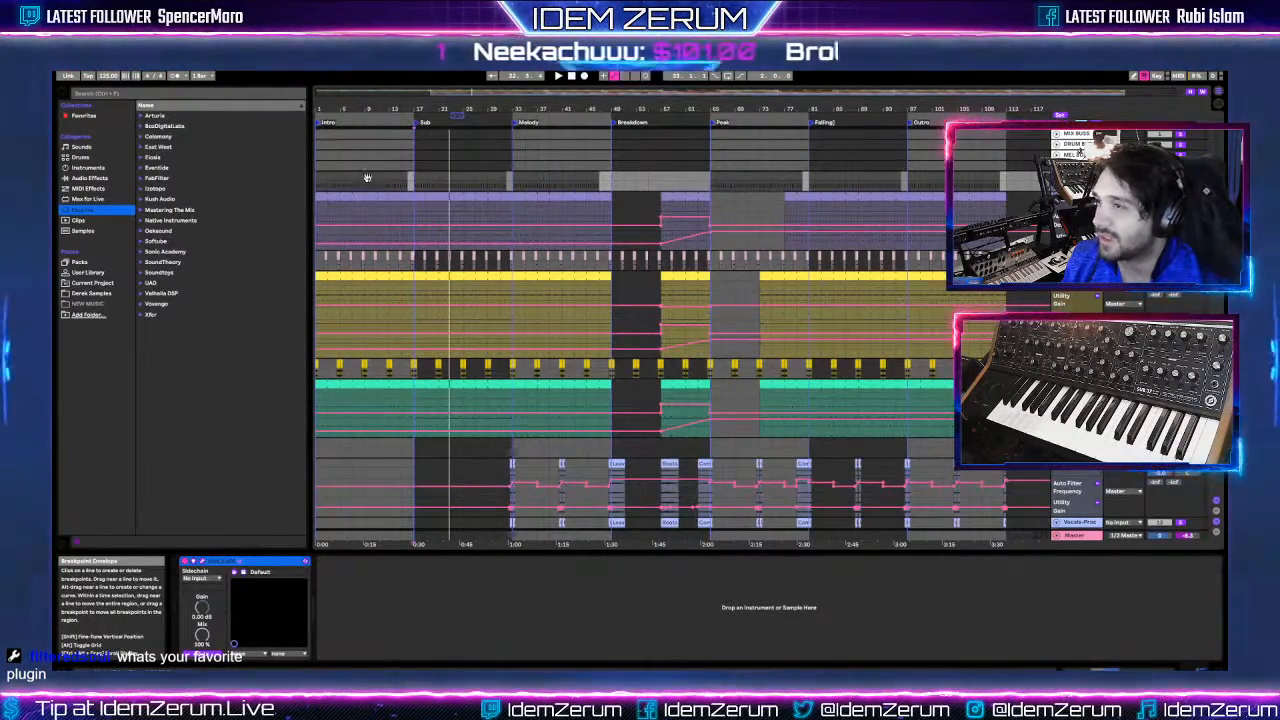
# - Review the device chains of the Growl and Lead tracks
pyautogui.scroll(-2, 512, 280)
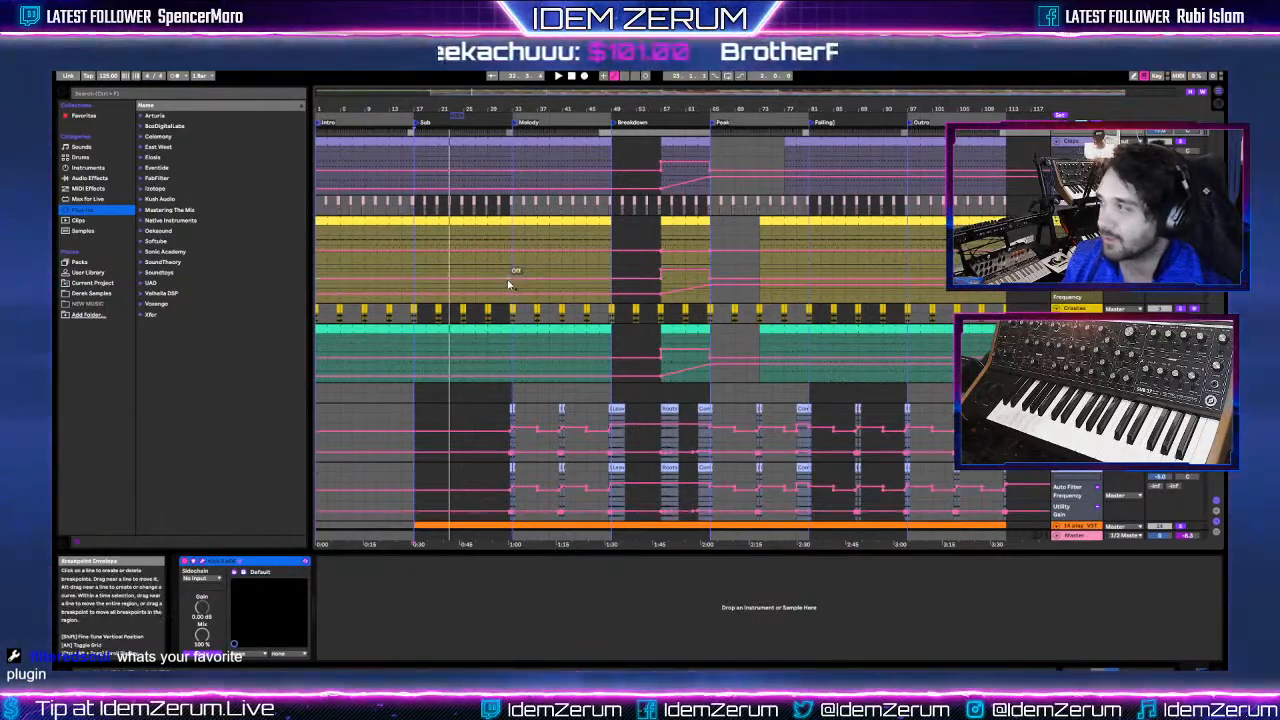
pyautogui.scroll(-5, 513, 345)
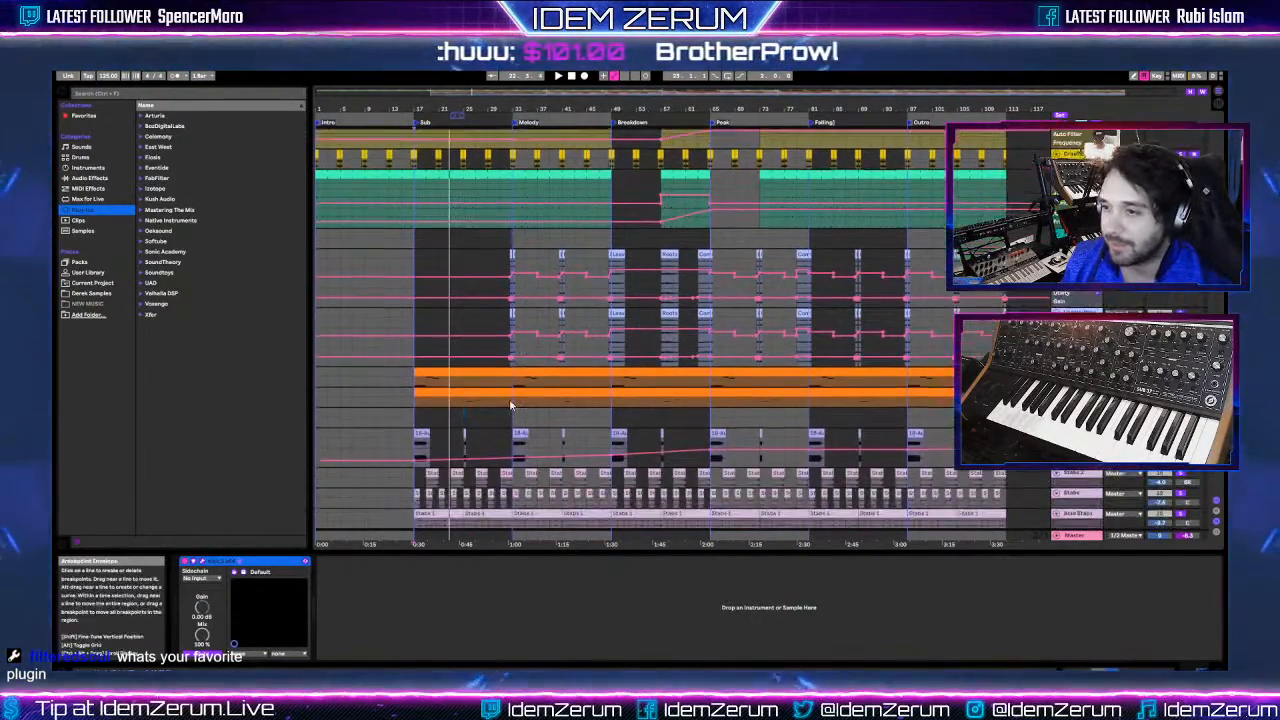
pyautogui.click(517, 435)
pyautogui.scroll(-1, 495, 435)
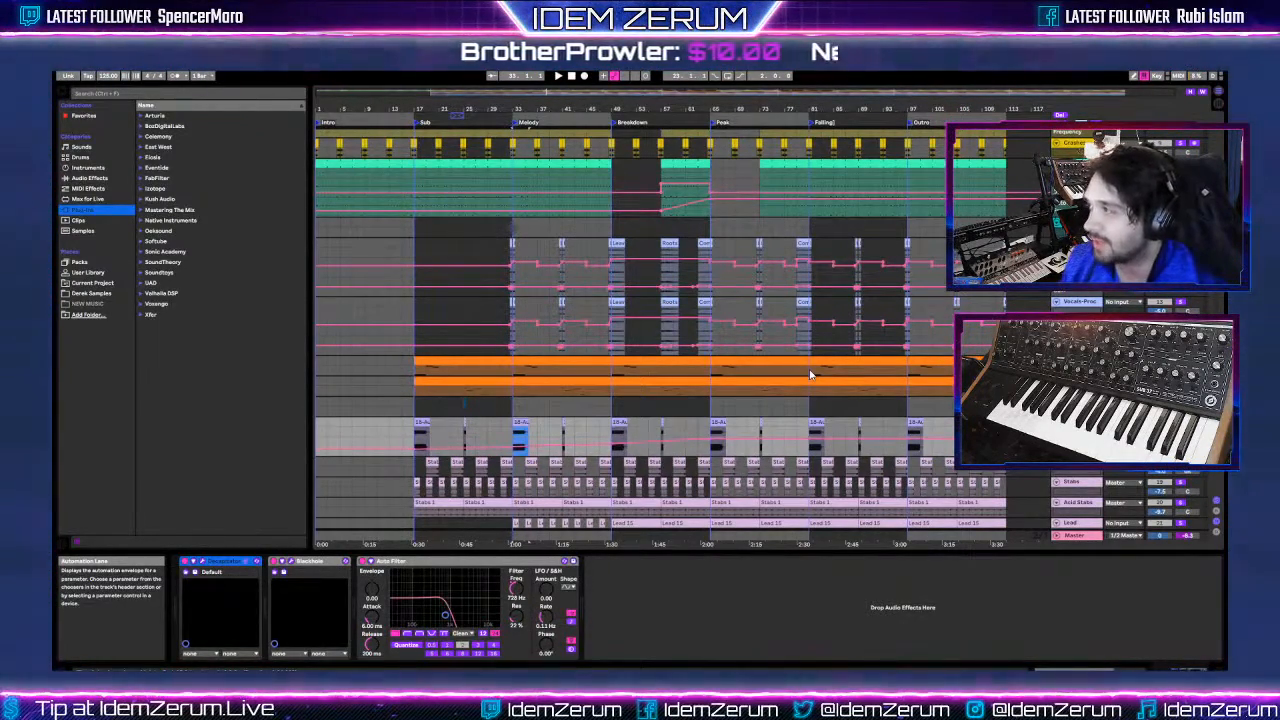
pyautogui.scroll(-5, 580, 392)
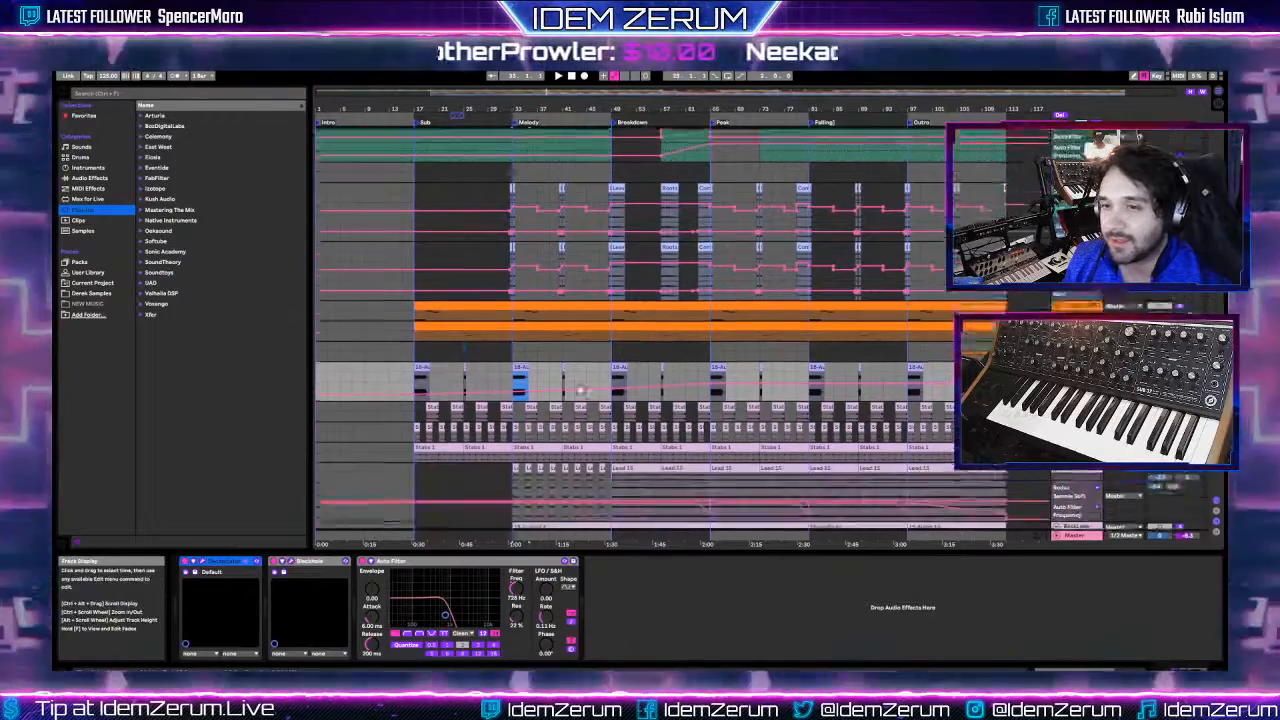
pyautogui.scroll(-10, 580, 392)
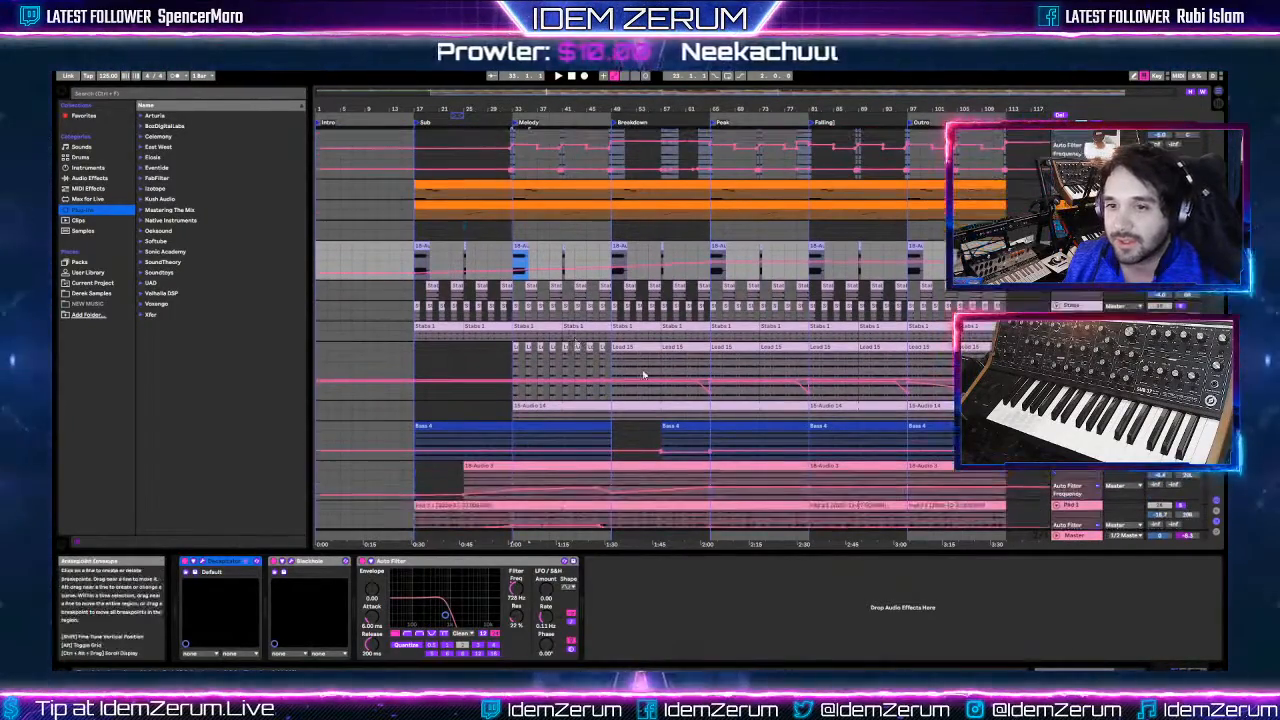
pyautogui.click(636, 342)
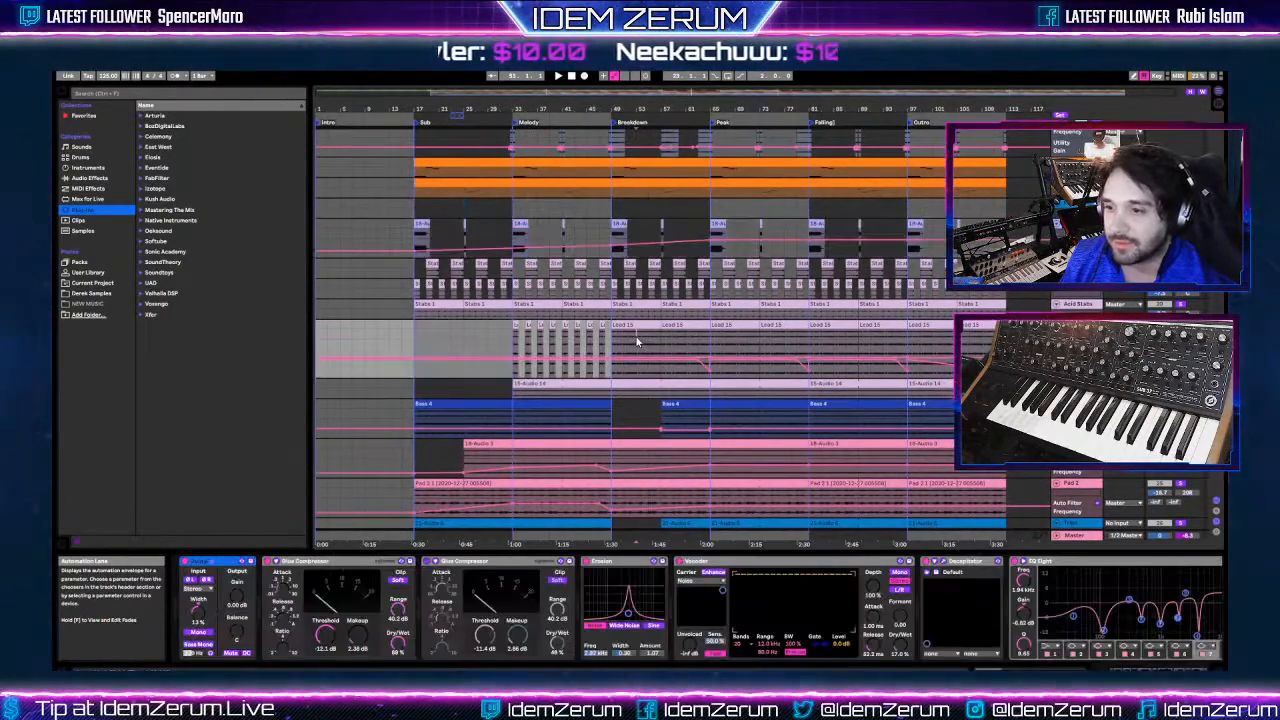
pyautogui.moveTo(1040, 669)
pyautogui.mouseDown()
pyautogui.moveTo(1100, 669)
pyautogui.moveTo(1040, 669)
pyautogui.mouseUp()
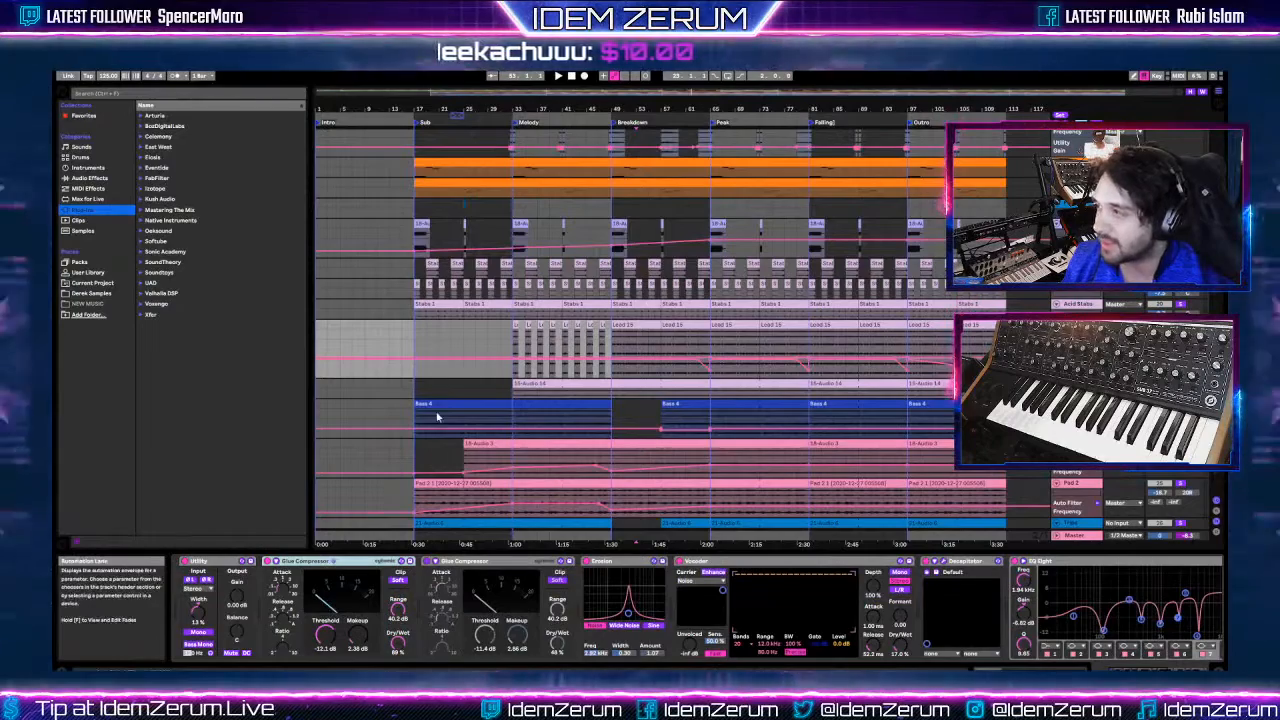
# - Show the devices of the blue audio track below Pad 2 and play it from the Melody section
pyautogui.scroll(-4, 588, 333)
pyautogui.scroll(-2, 588, 333)
pyautogui.scroll(-2, 530, 368)
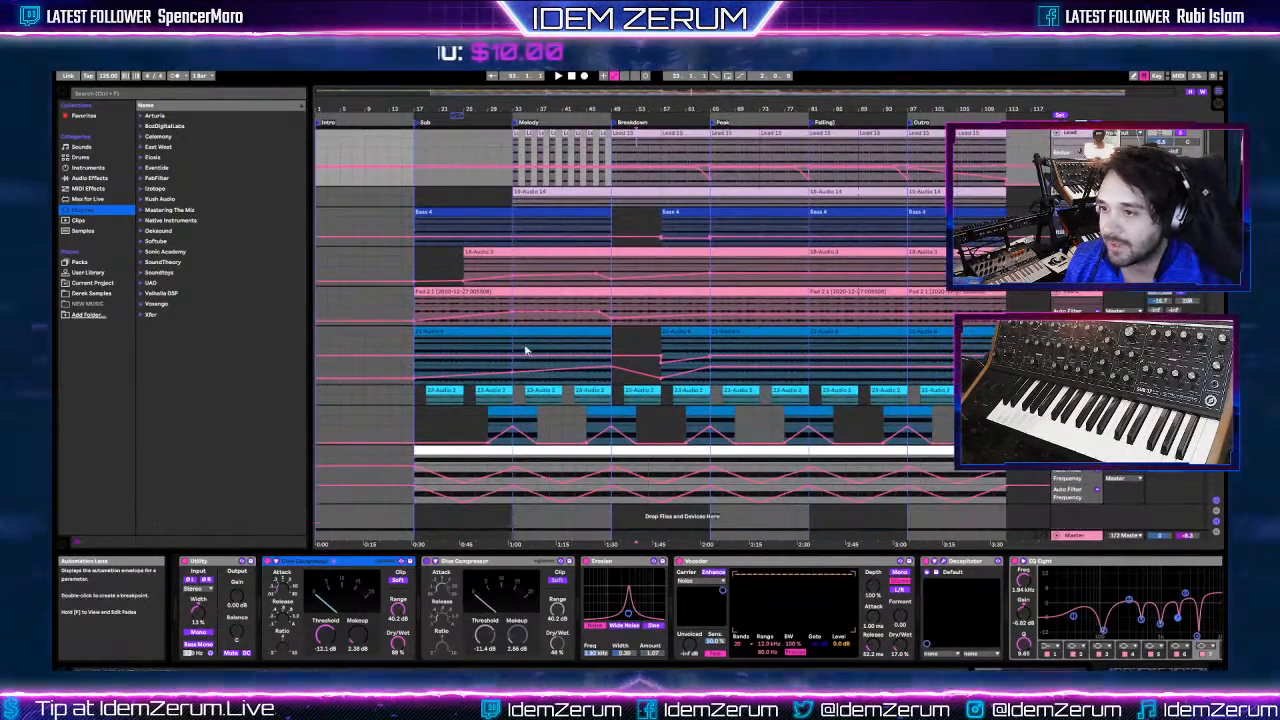
pyautogui.click(516, 345)
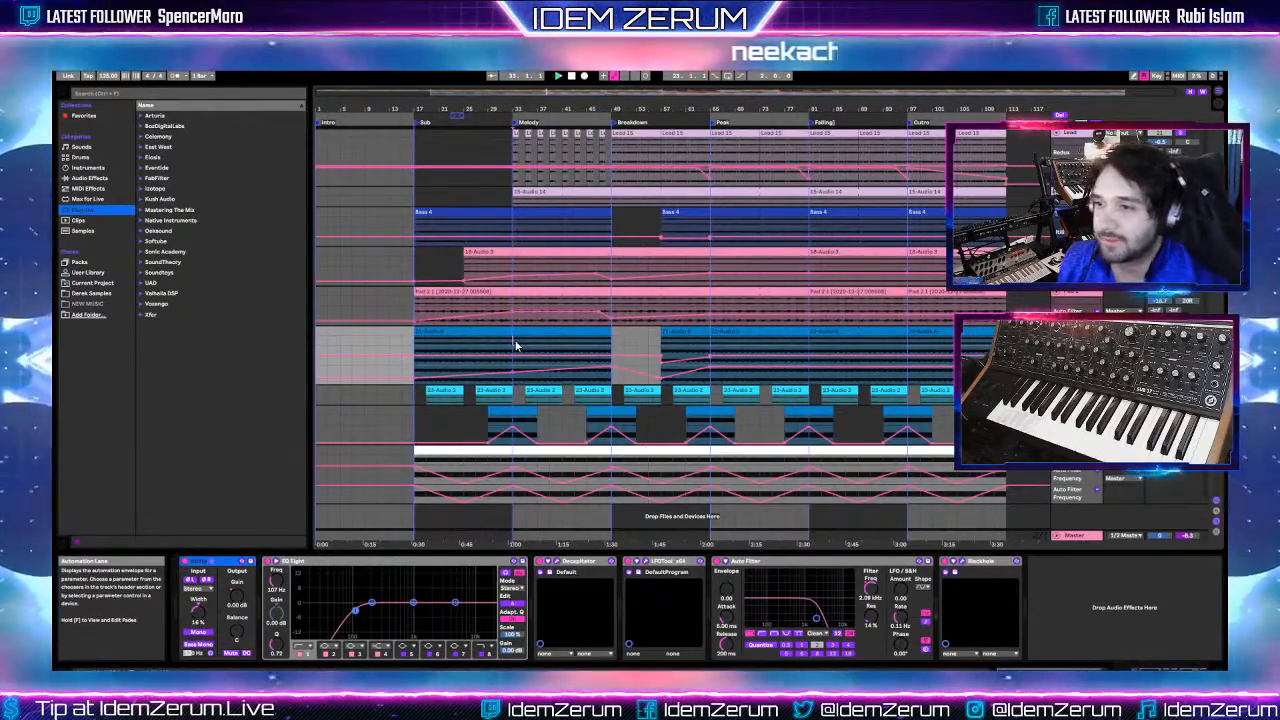
pyautogui.press('space')
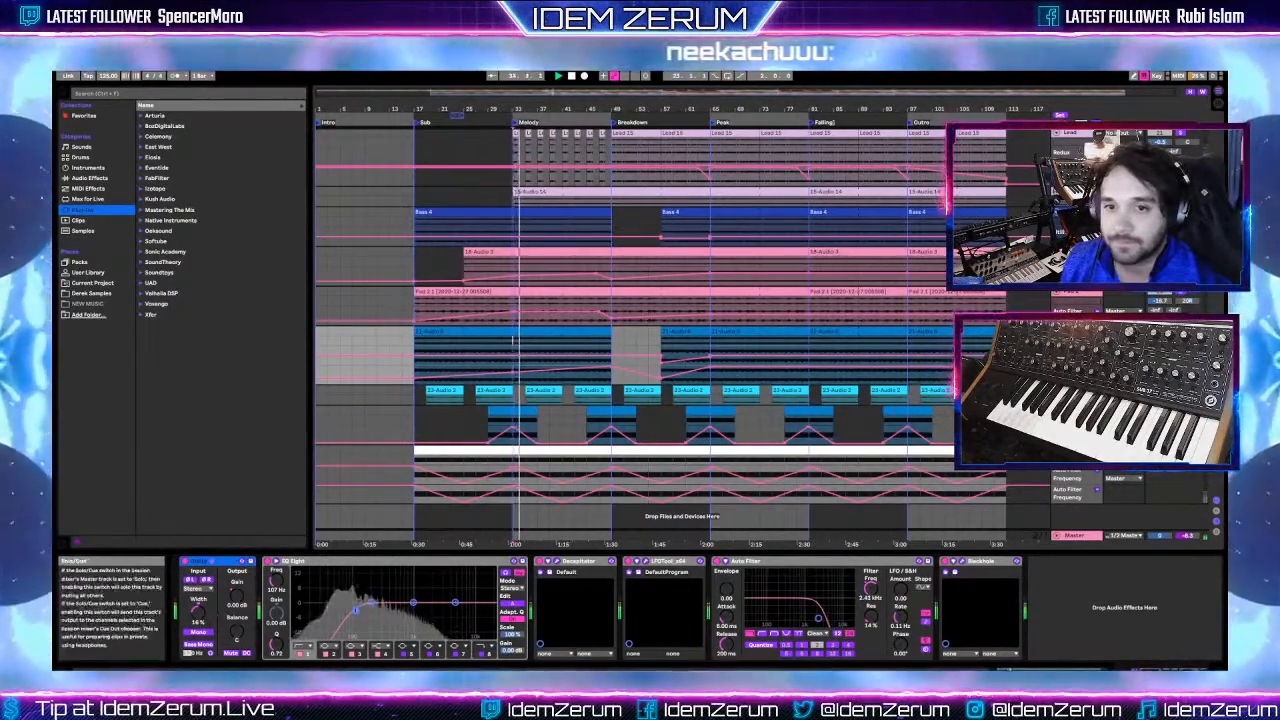
# - Unsolo the kick track and slightly lower the first pitch-envelope point in its Kick 2 plug-in
pyautogui.scroll(8, 1180, 335)
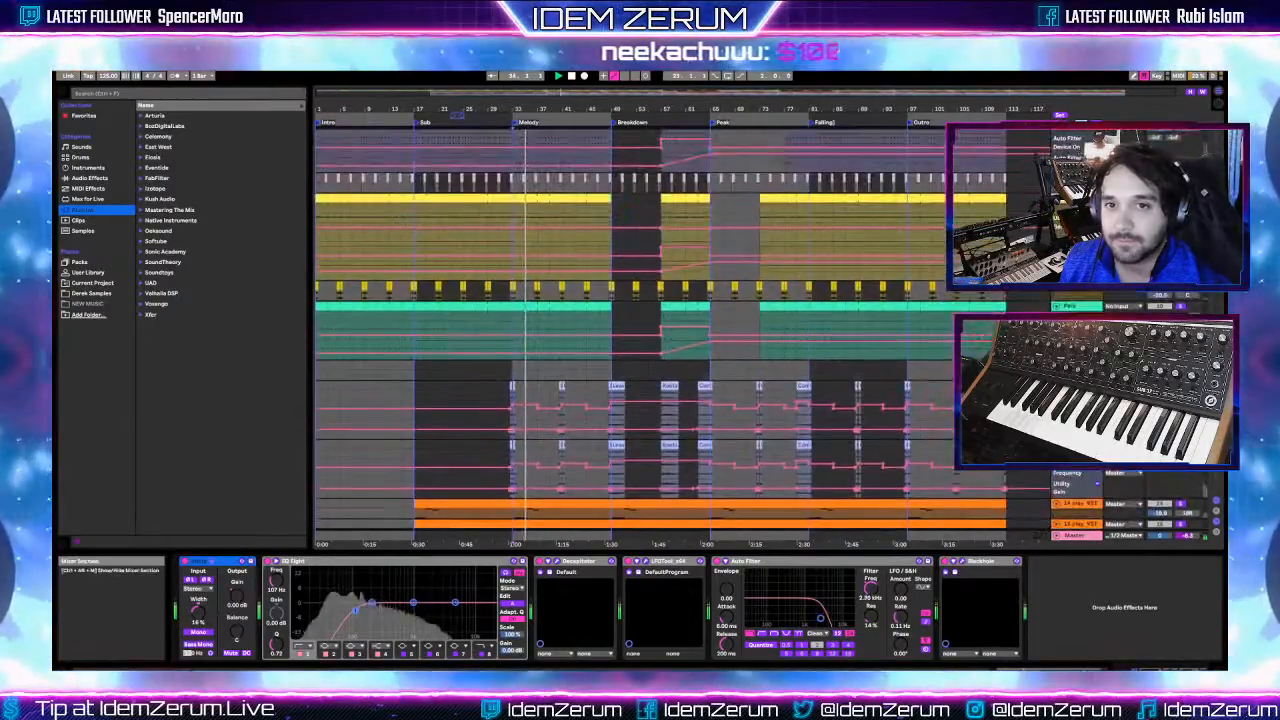
pyautogui.scroll(3, 1160, 250)
pyautogui.click(1076, 176)
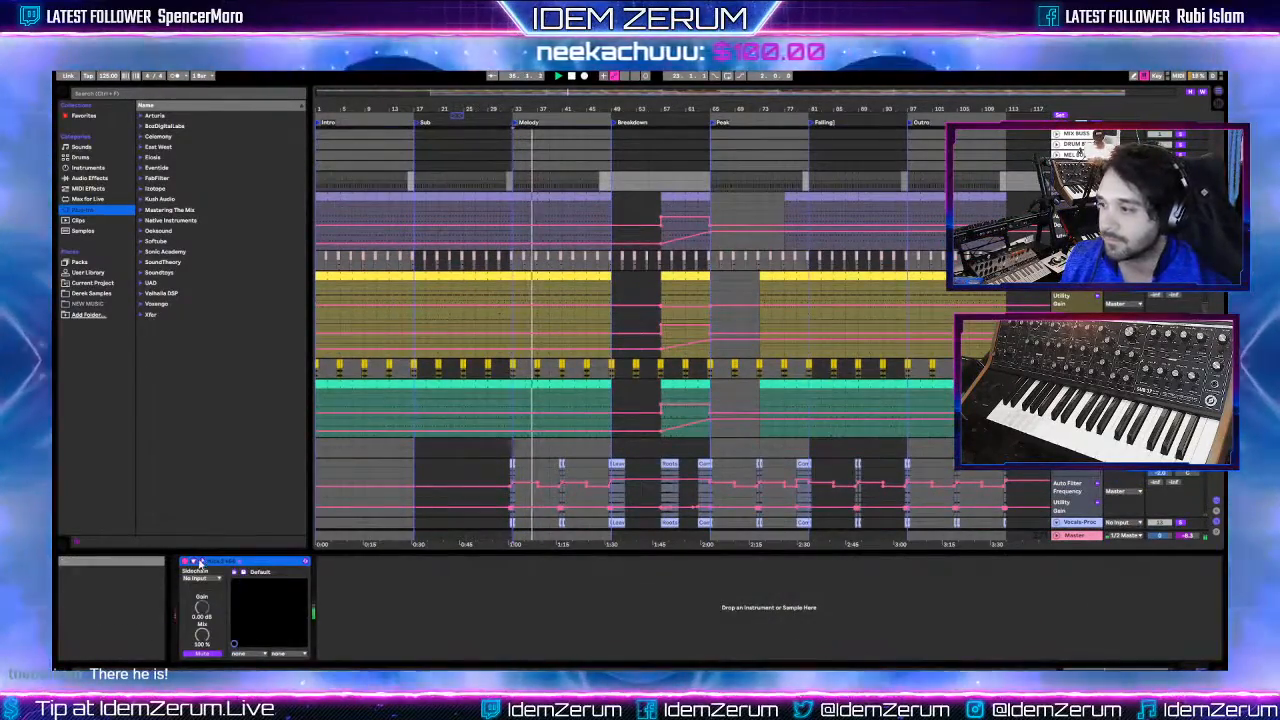
pyautogui.click(200, 565)
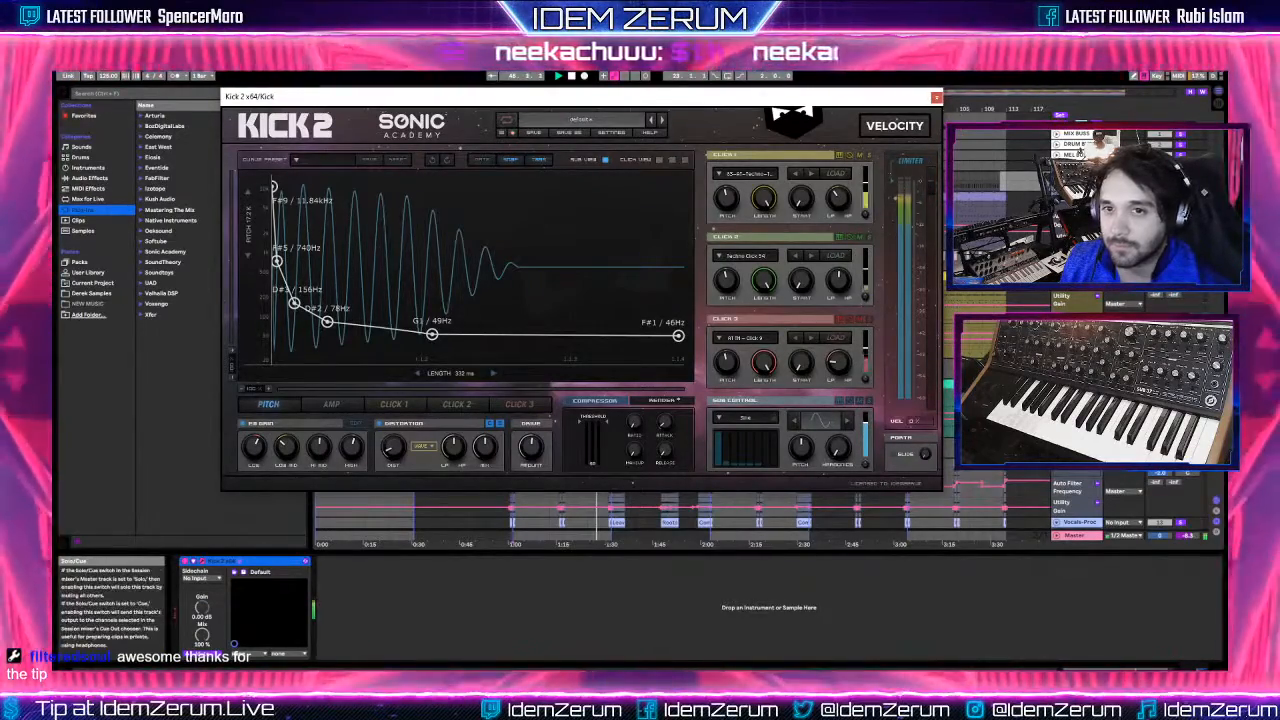
pyautogui.click(1180, 180)
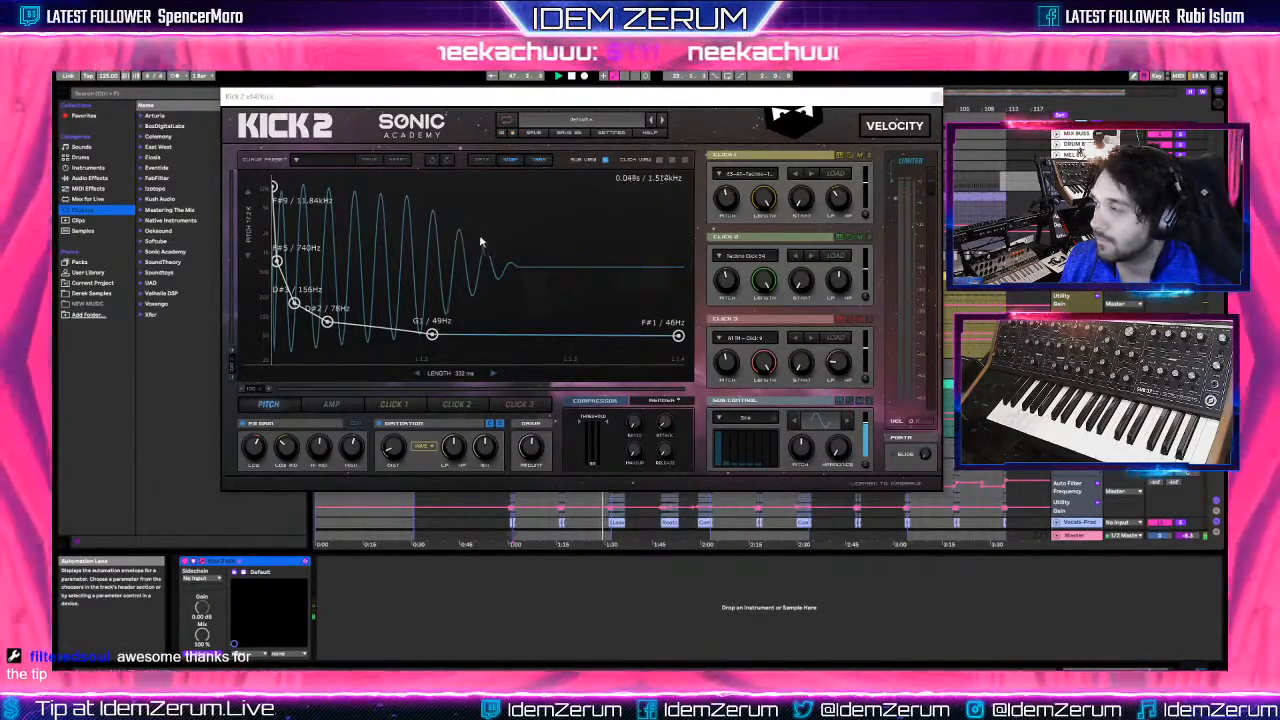
pyautogui.moveTo(273, 187); pyautogui.dragTo(274, 195)
pyautogui.click(936, 98)
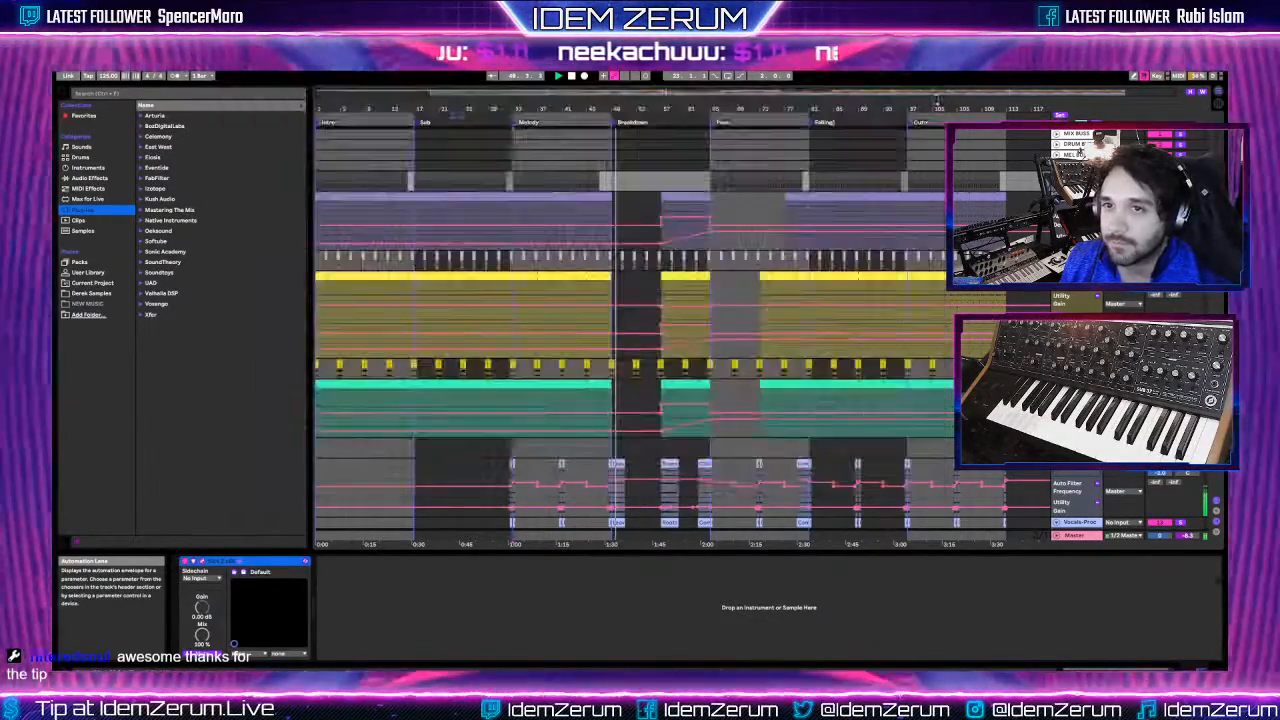
# - Show the upper Vocals-Proc track's devices, play from the Breakdown and review the rest of its effects chain
pyautogui.scroll(-1, 622, 196)
pyautogui.press('space')
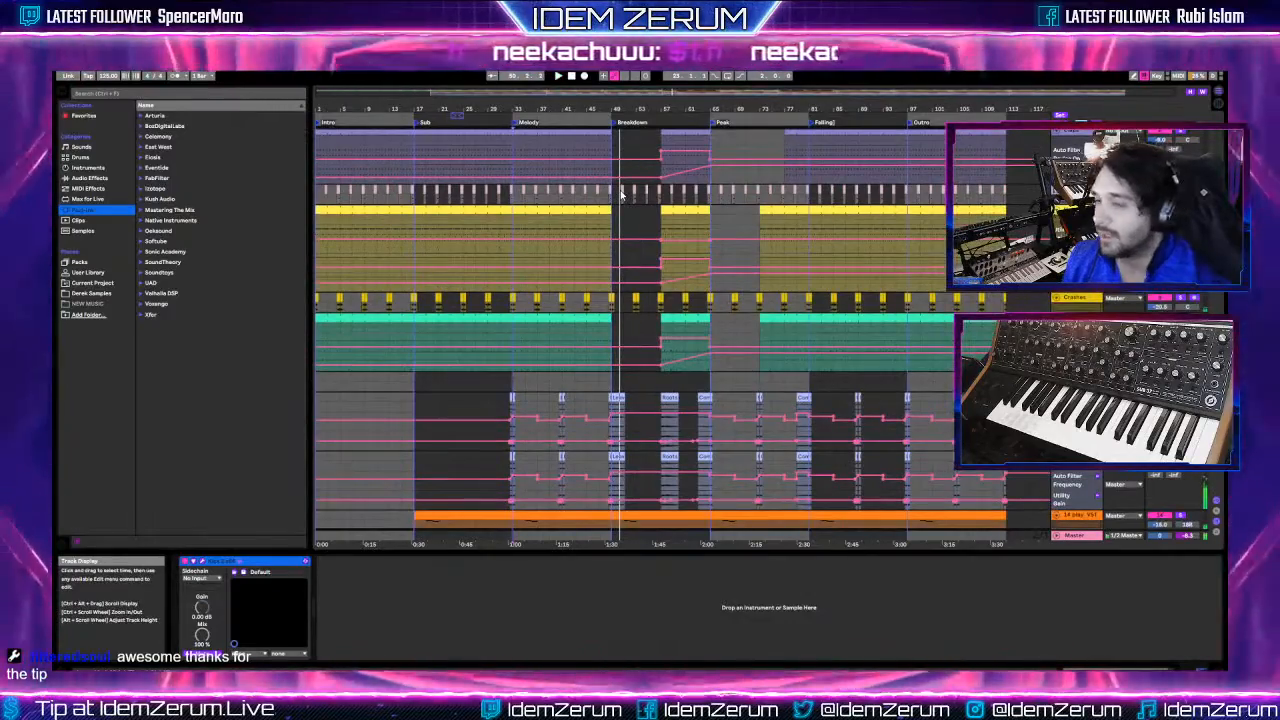
pyautogui.scroll(-1, 618, 215)
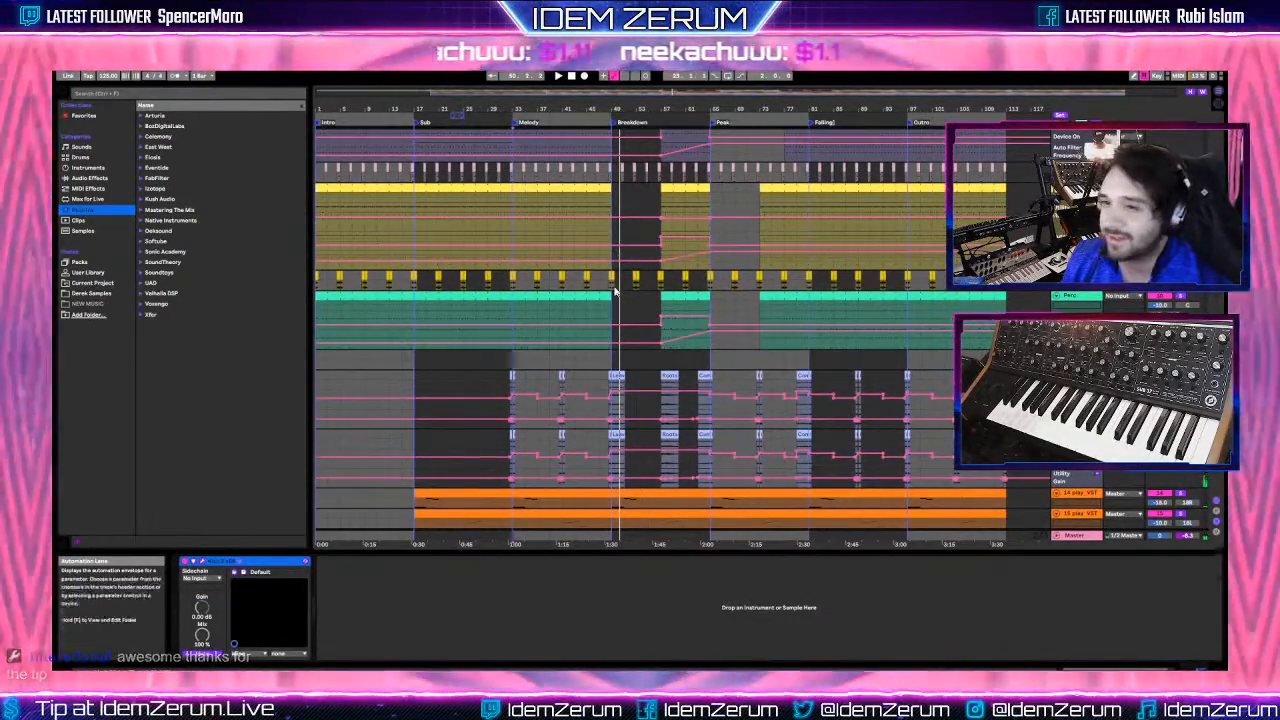
pyautogui.scroll(-2, 615, 290)
pyautogui.click(613, 322)
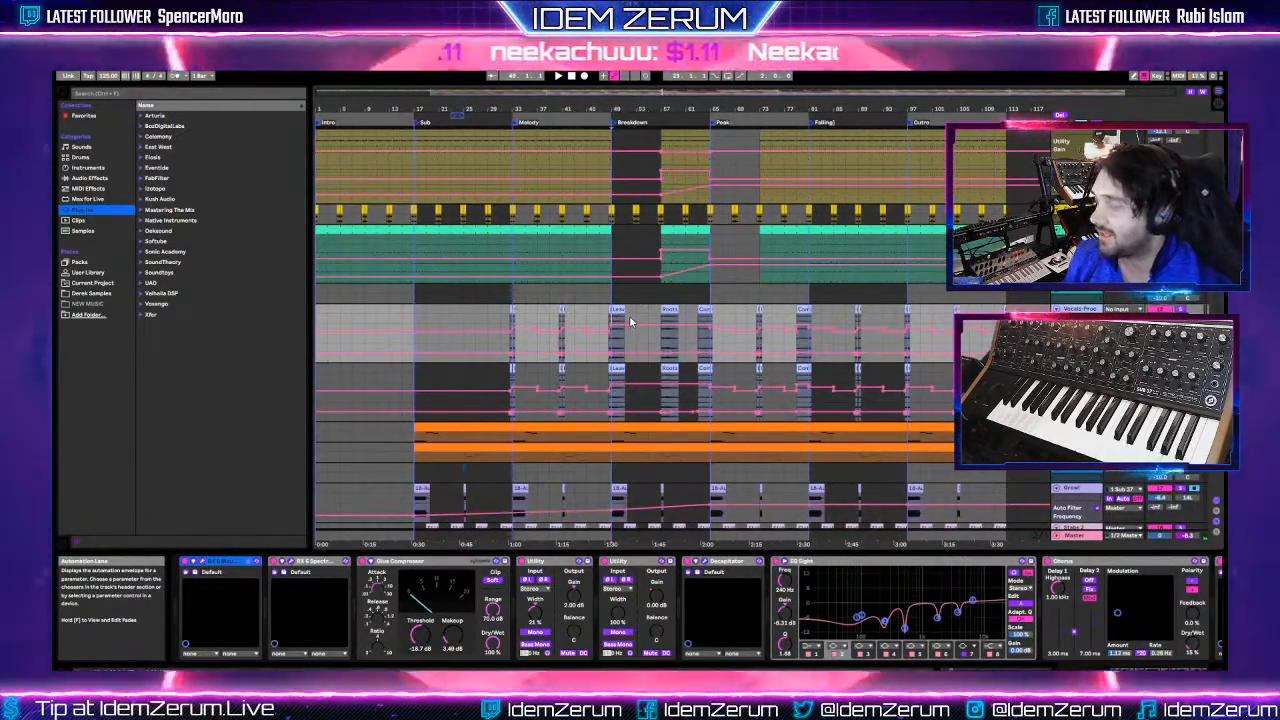
pyautogui.press('space')
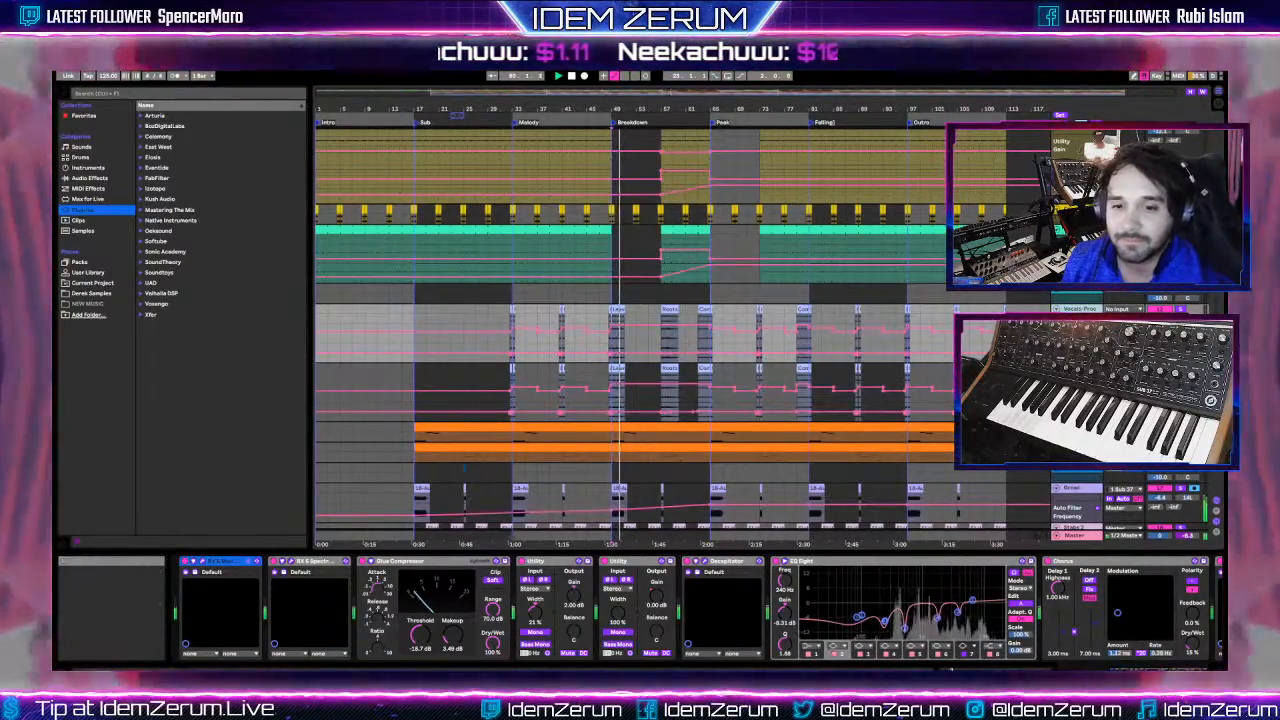
pyautogui.moveTo(1035, 669); pyautogui.dragTo(1145, 669)
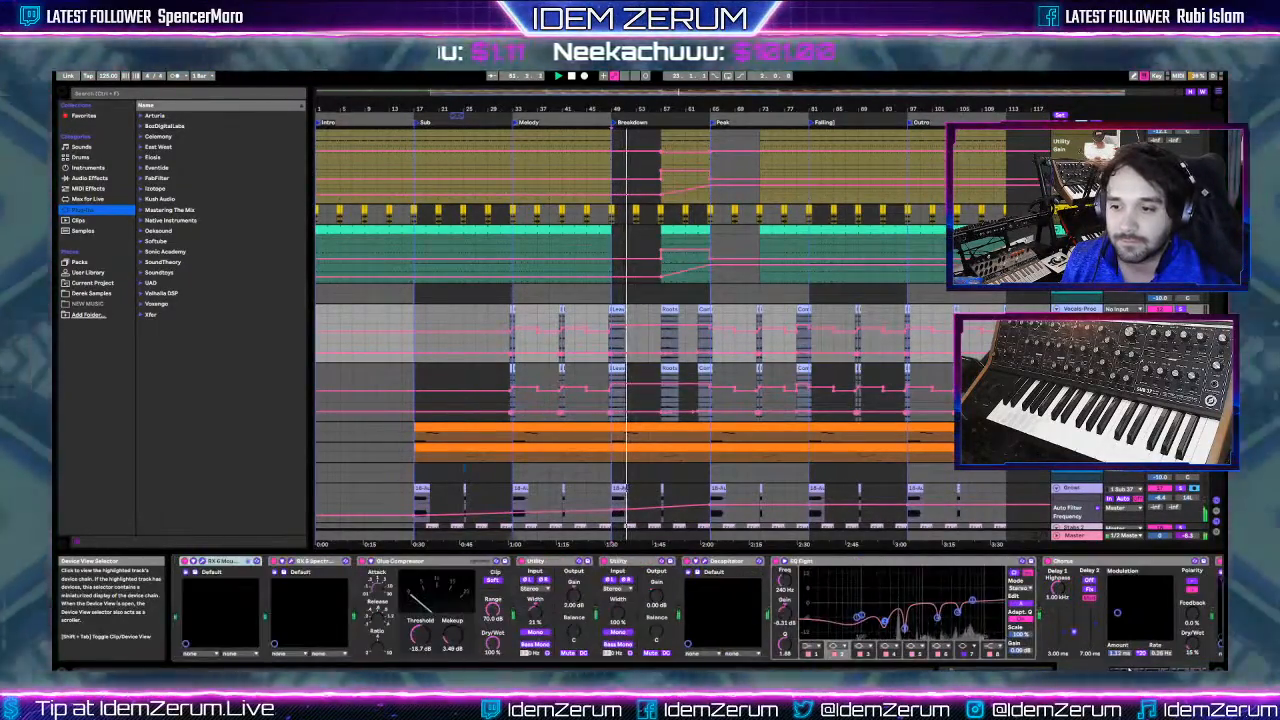
# - Add LFOTool's depth as a configured parameter on the upper orange track and show its LFO Depth automation
pyautogui.scroll(-3, 737, 434)
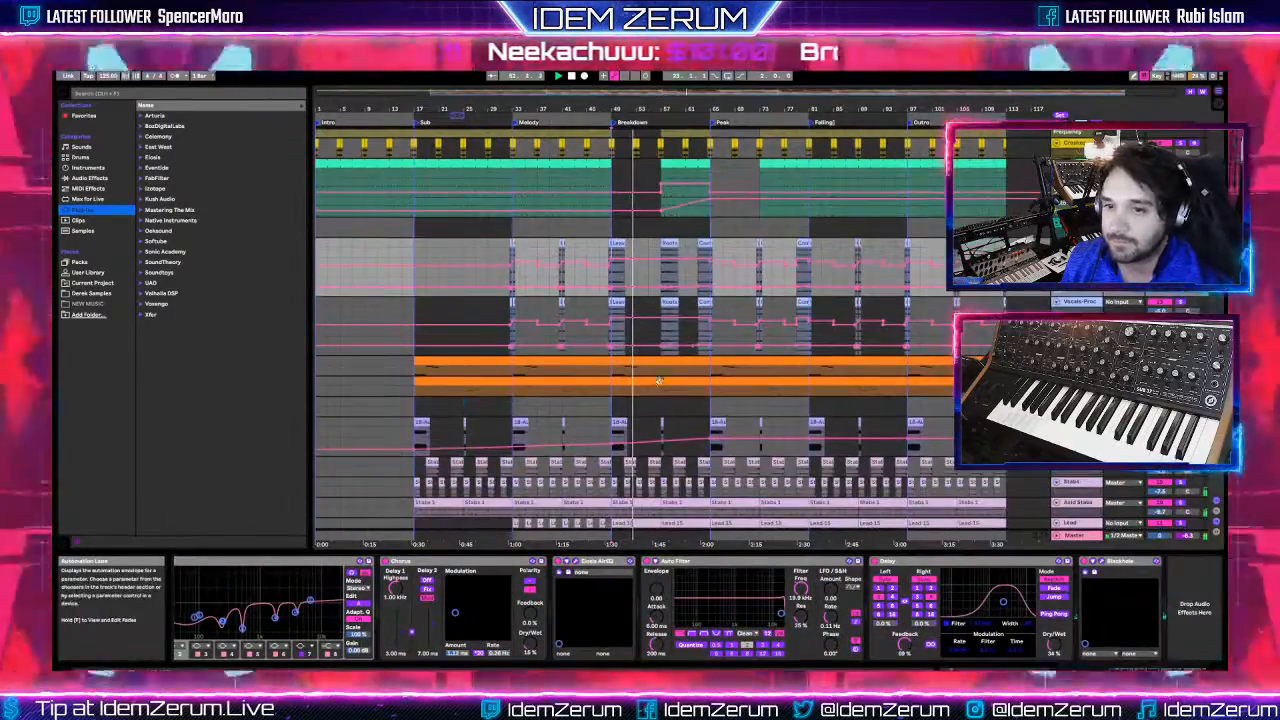
pyautogui.click(617, 371)
pyautogui.click(1040, 561)
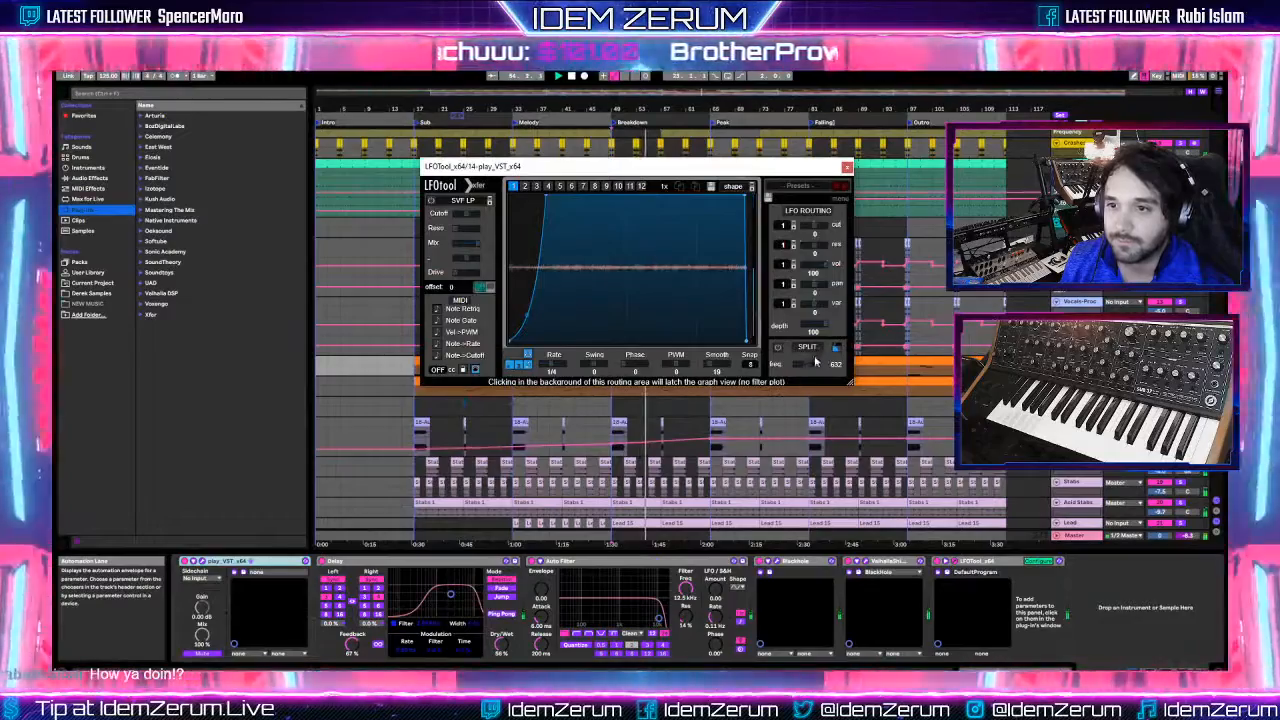
pyautogui.click(814, 325)
pyautogui.click(847, 168)
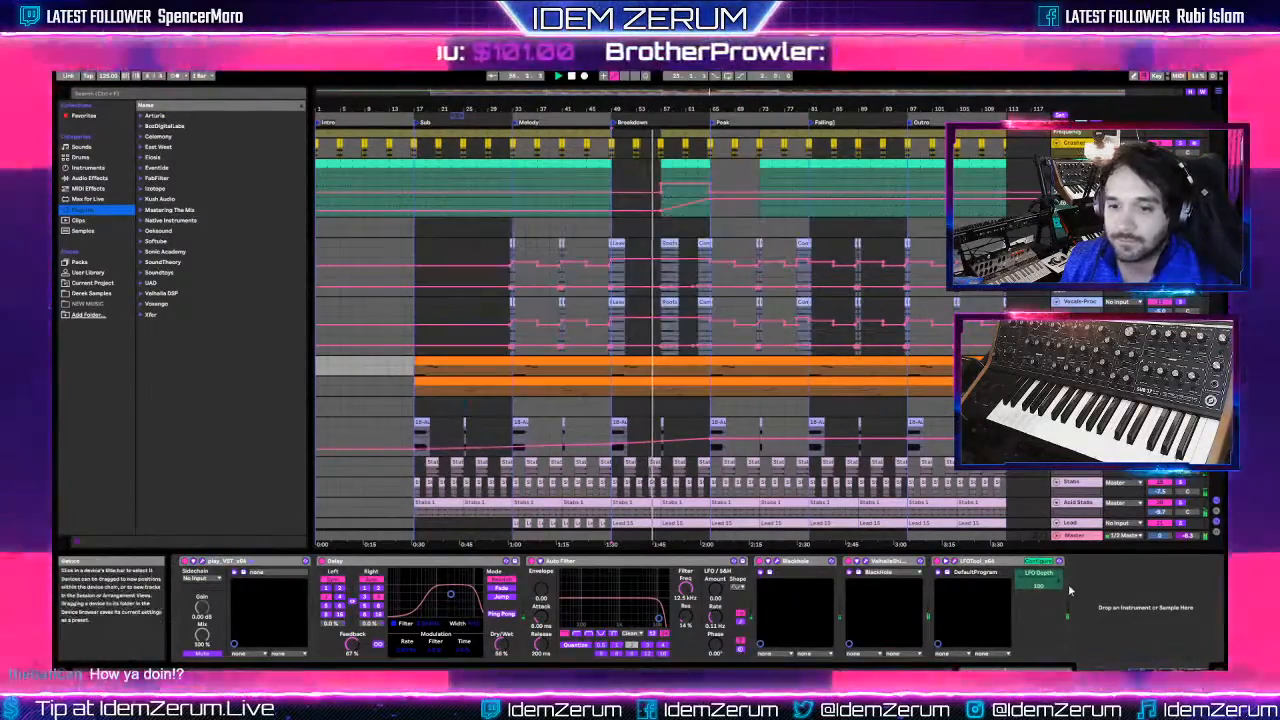
pyautogui.rightClick(1053, 575)
pyautogui.click(1075, 589)
pyautogui.click(1040, 561)
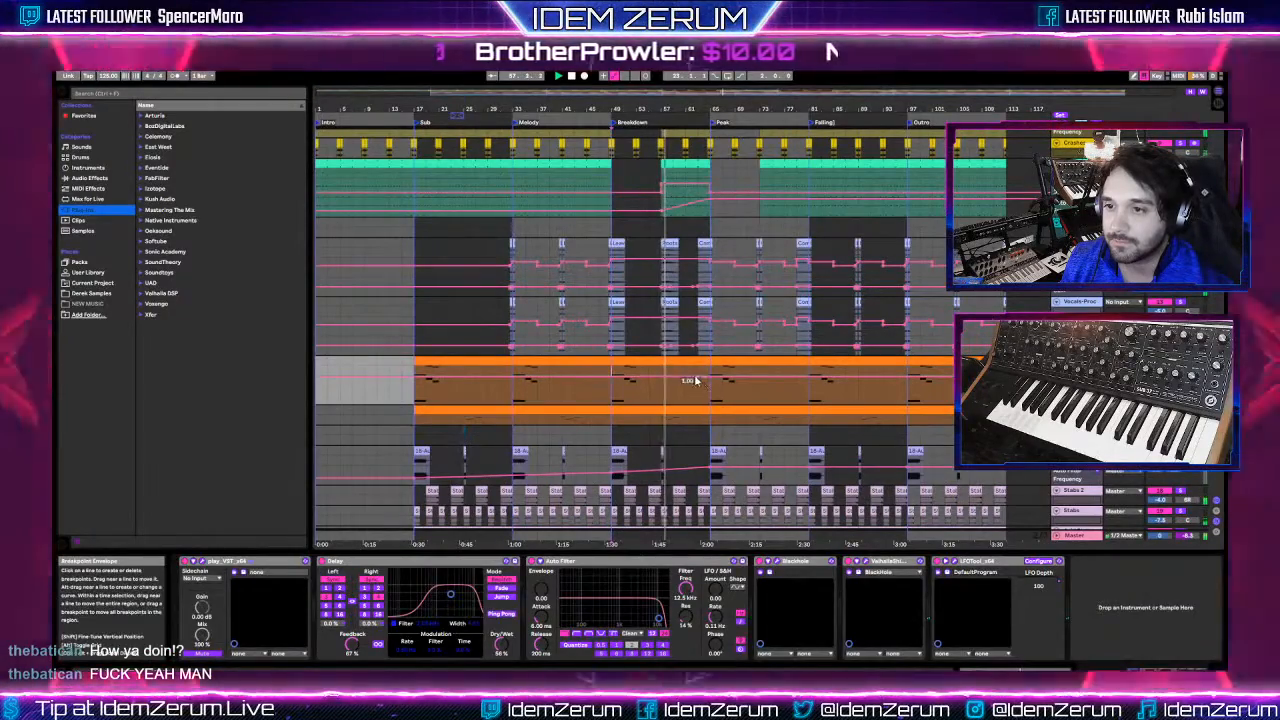
# - Draw an LFO Depth dip on the upper orange track, falling to 0 from bar 45 to 49 and rising back from bar 63 to 65
pyautogui.moveTo(698, 378); pyautogui.dragTo(699, 402)
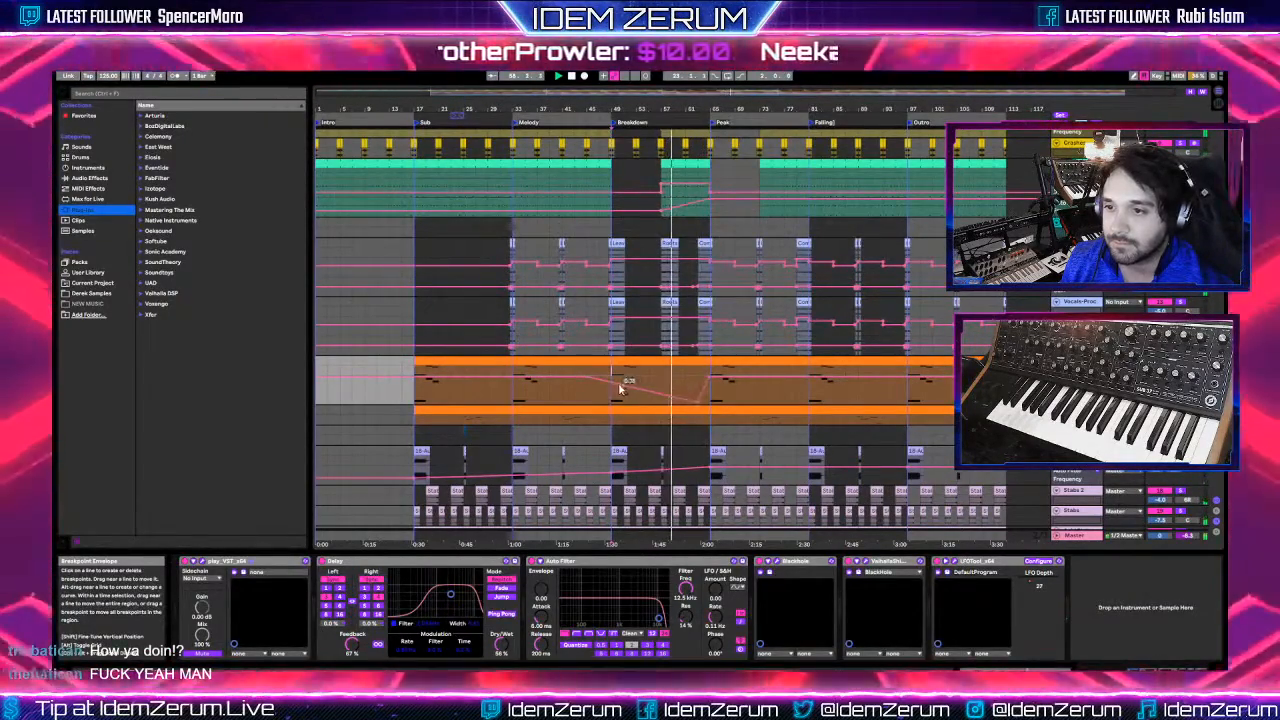
pyautogui.moveTo(611, 384); pyautogui.dragTo(726, 398)
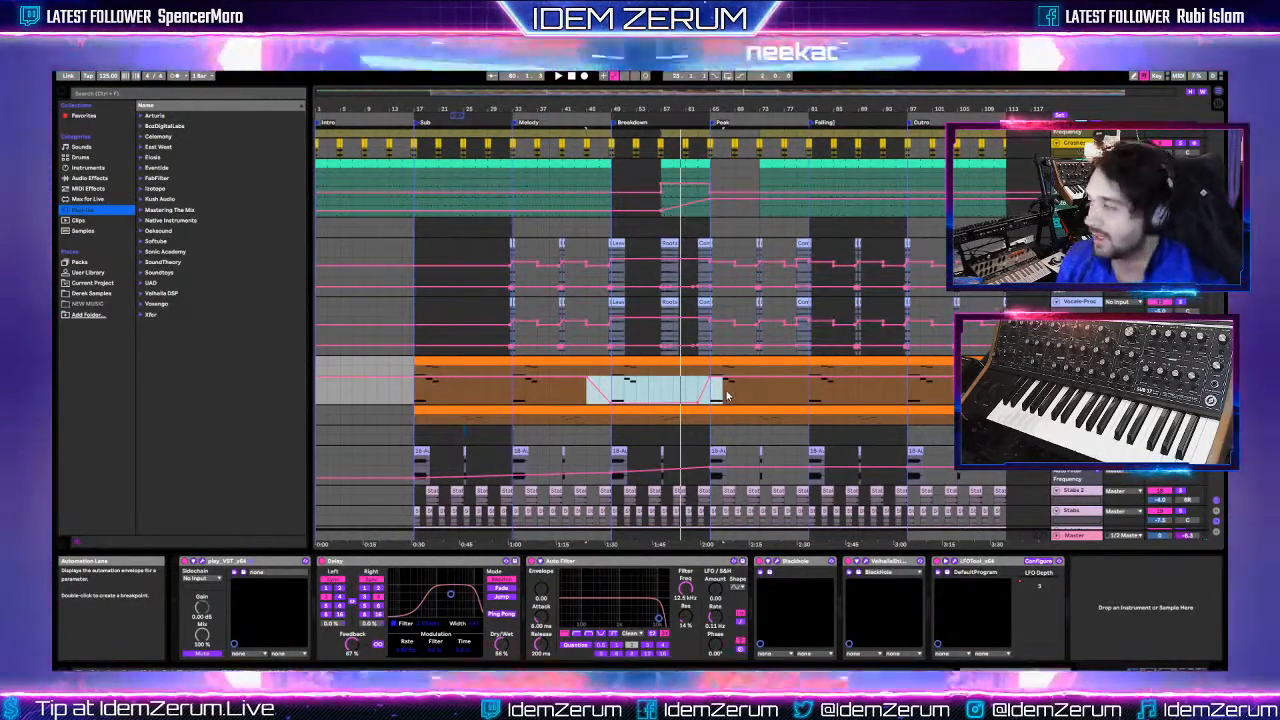
pyautogui.click(727, 395)
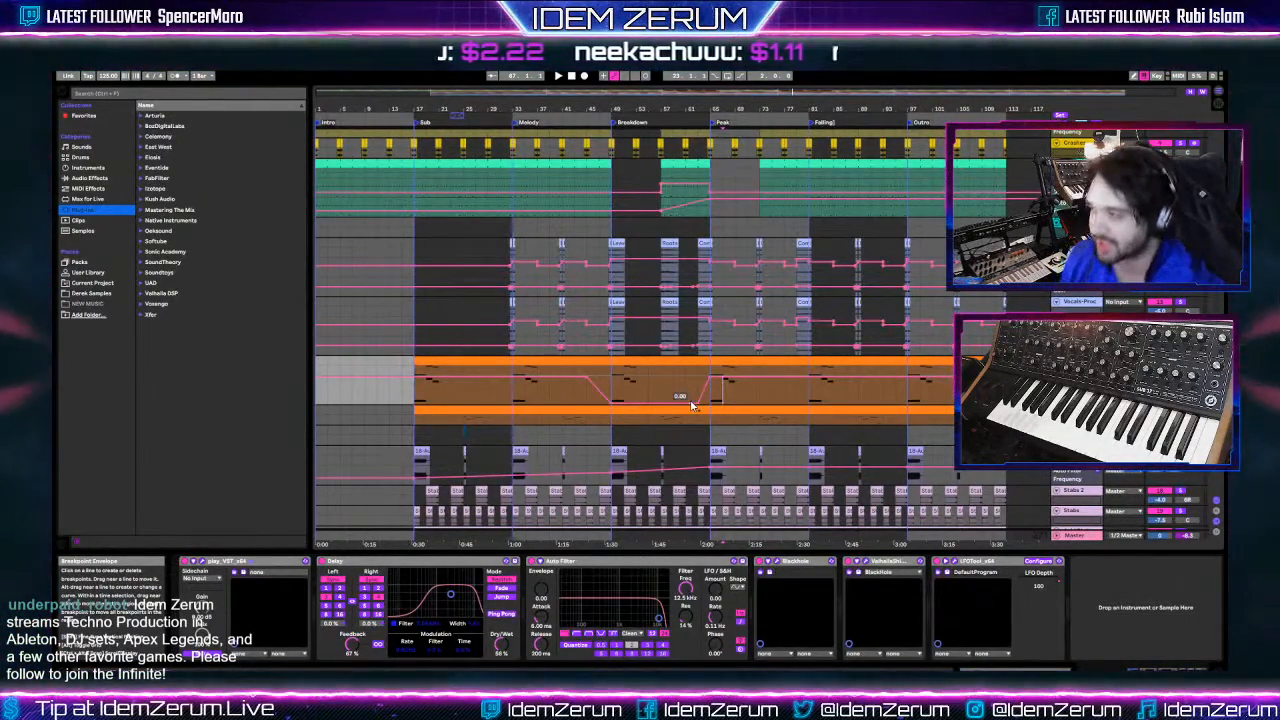
pyautogui.scroll(-1, 605, 372)
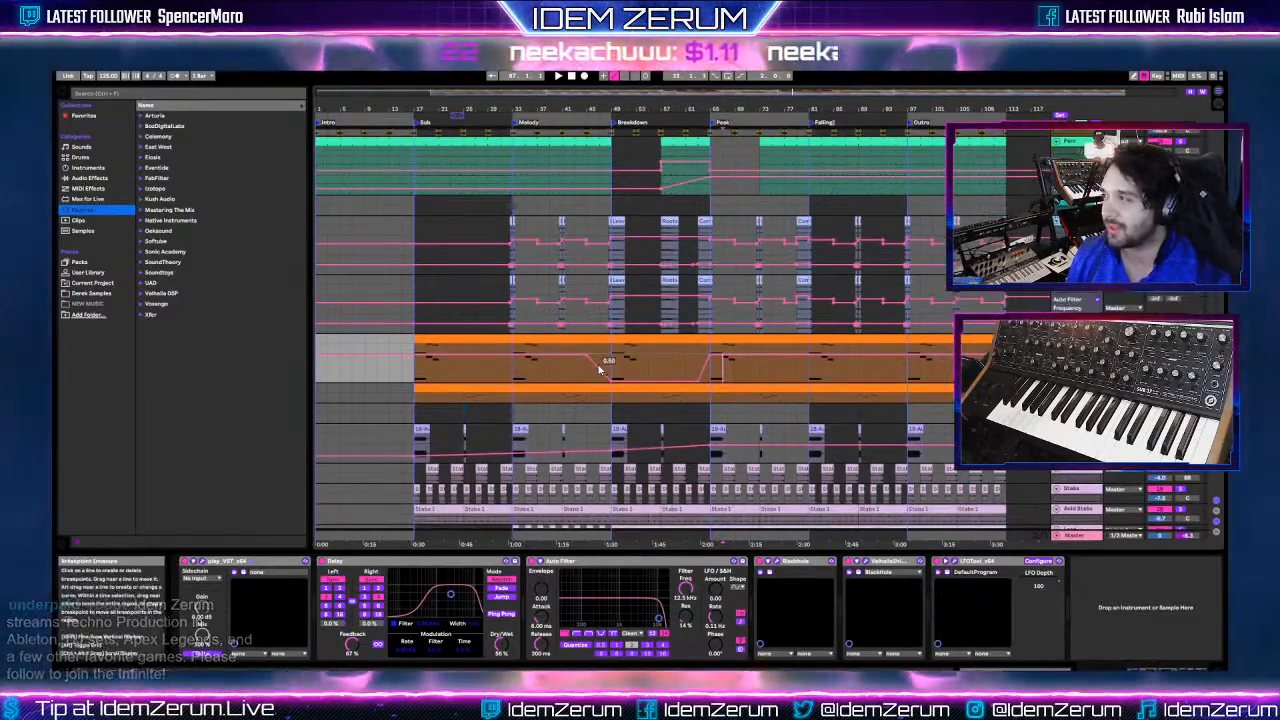
pyautogui.moveTo(587, 368); pyautogui.dragTo(716, 373)
# - Copy the automated LFOTool from the upper orange track to the end of the lower orange track's device chain
pyautogui.click(586, 397)
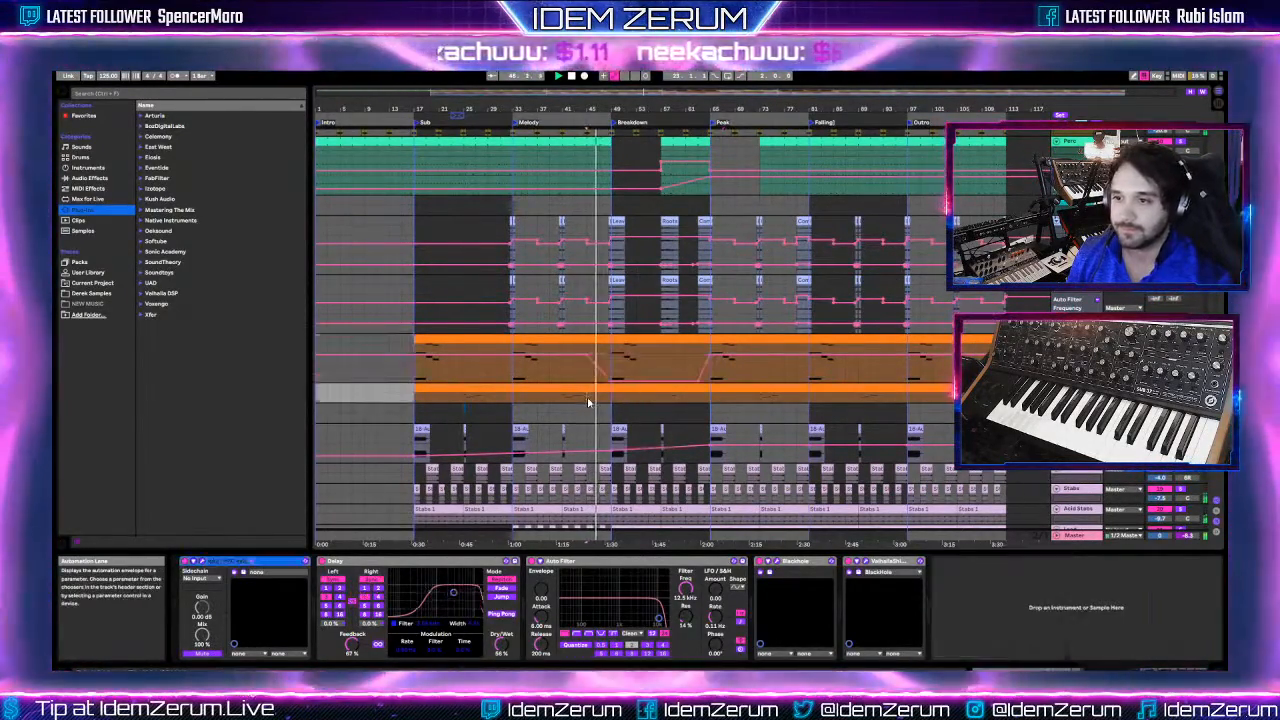
pyautogui.click(640, 360)
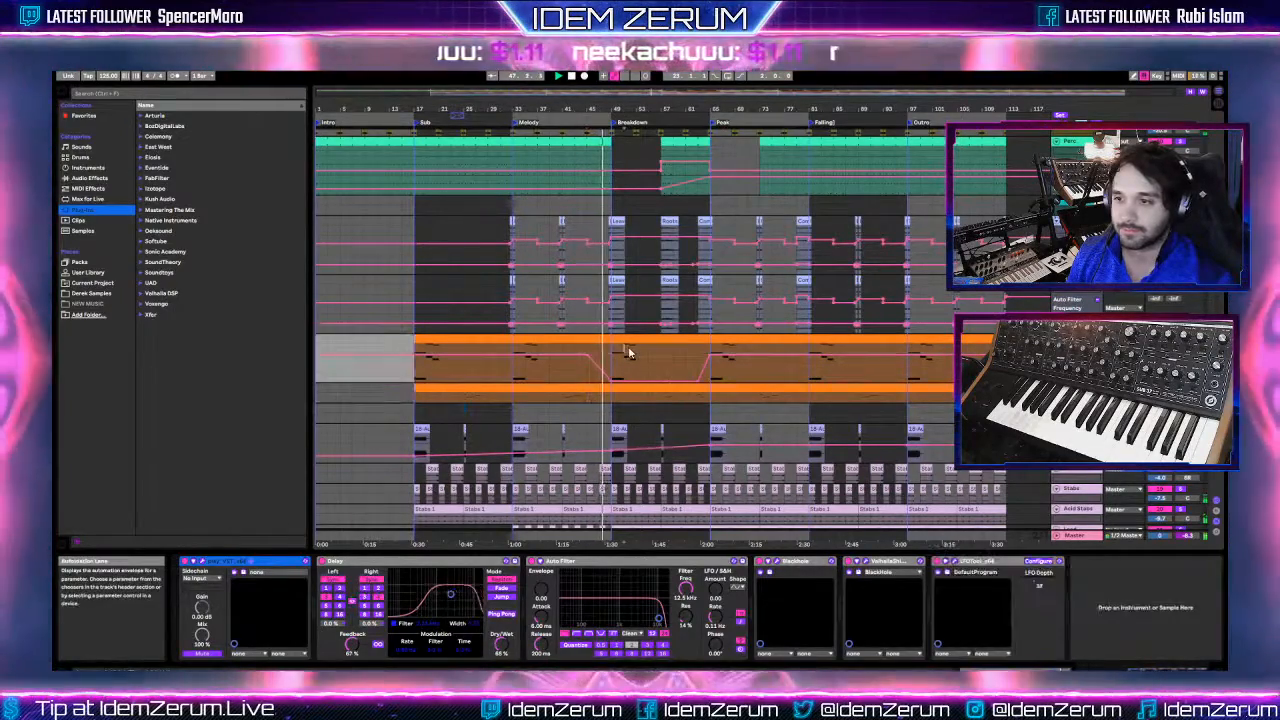
pyautogui.click(610, 397)
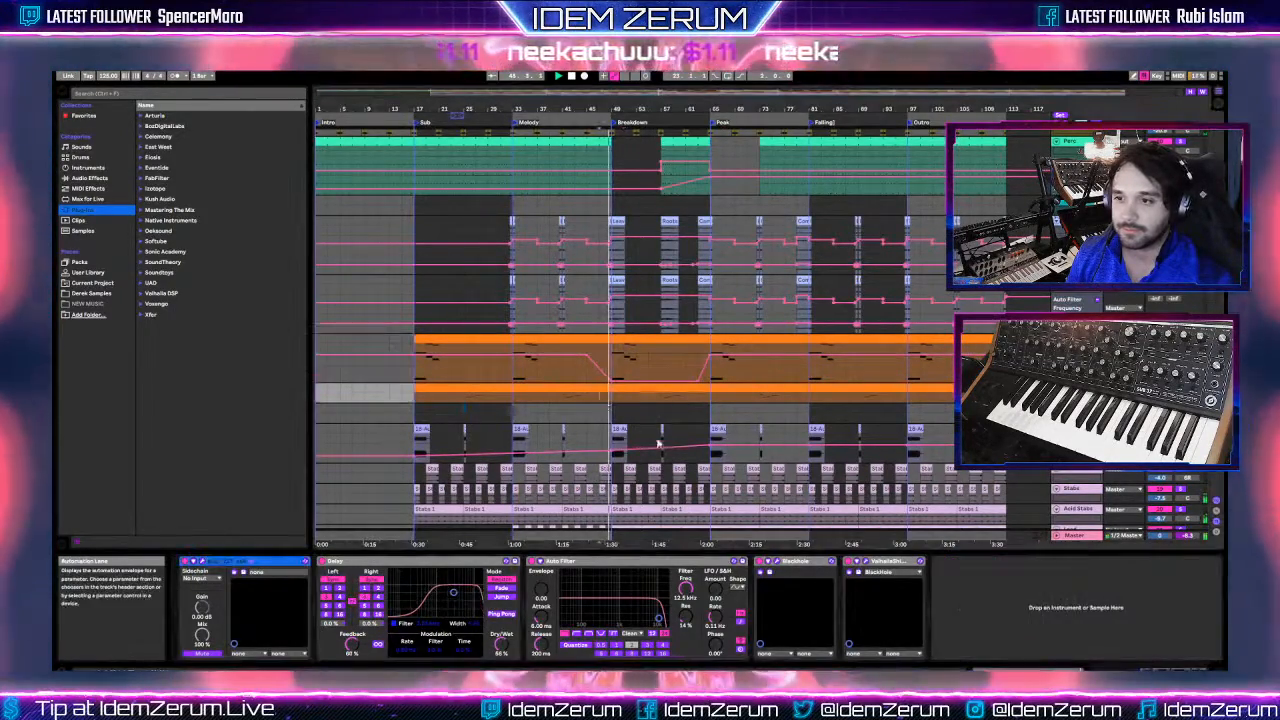
pyautogui.click(966, 597)
pyautogui.hotkey('ctrl', 'v')
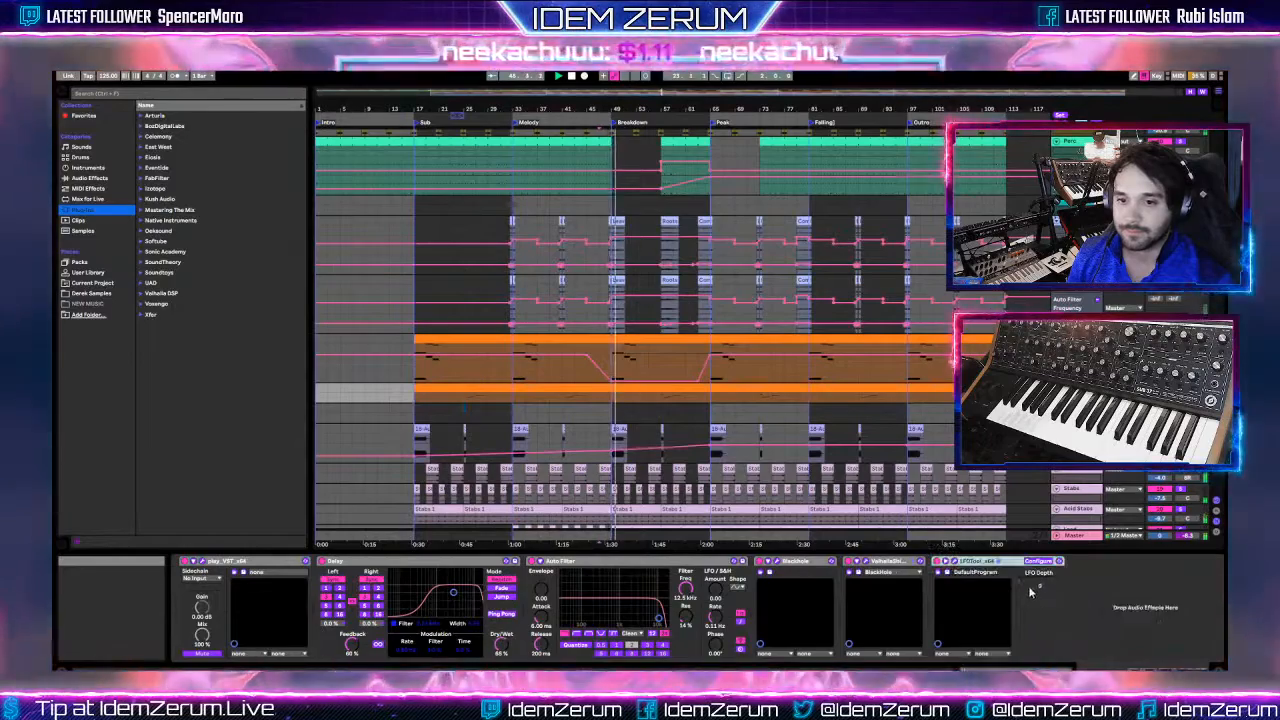
# - Show the LFO Depth automation on the lower orange track and slightly reduce the track's height
pyautogui.rightClick(1034, 579)
pyautogui.click(1049, 593)
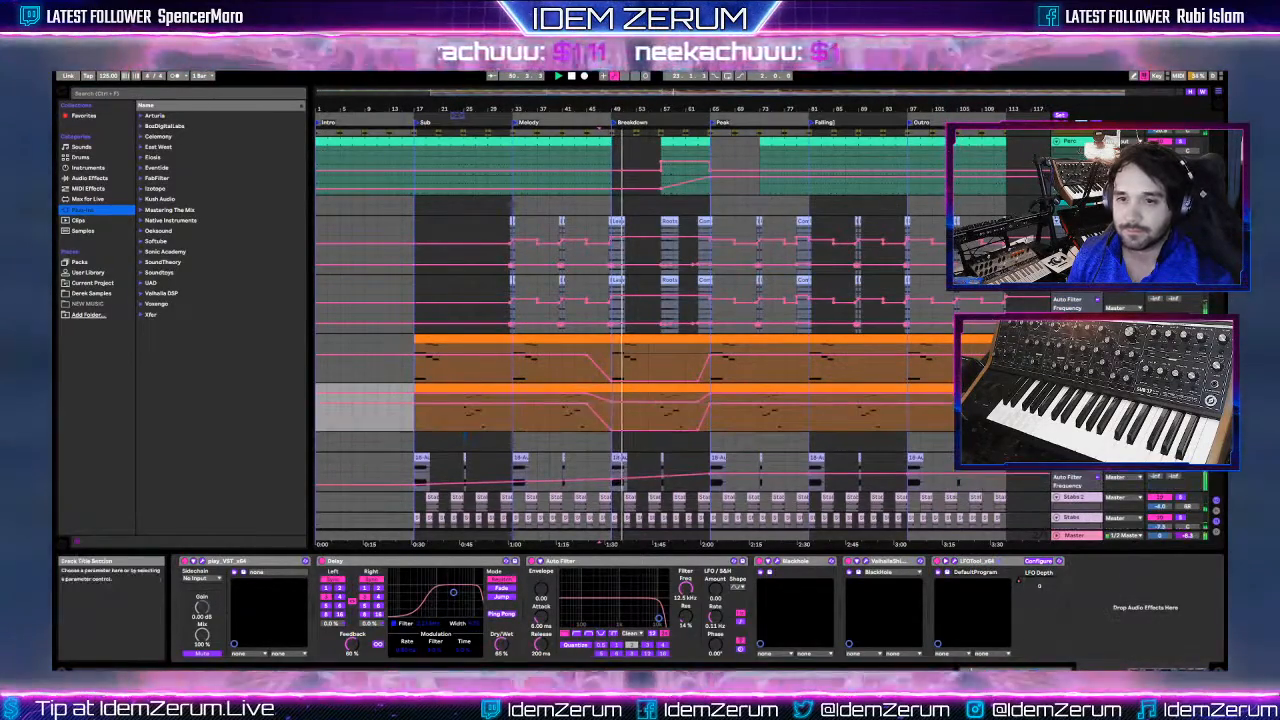
pyautogui.moveTo(1076, 382); pyautogui.dragTo(1076, 372)
# - Paste the automated LFOTool onto the Growl track, show its LFO Depth automation and slightly reduce the track's height
pyautogui.scroll(-4, 638, 374)
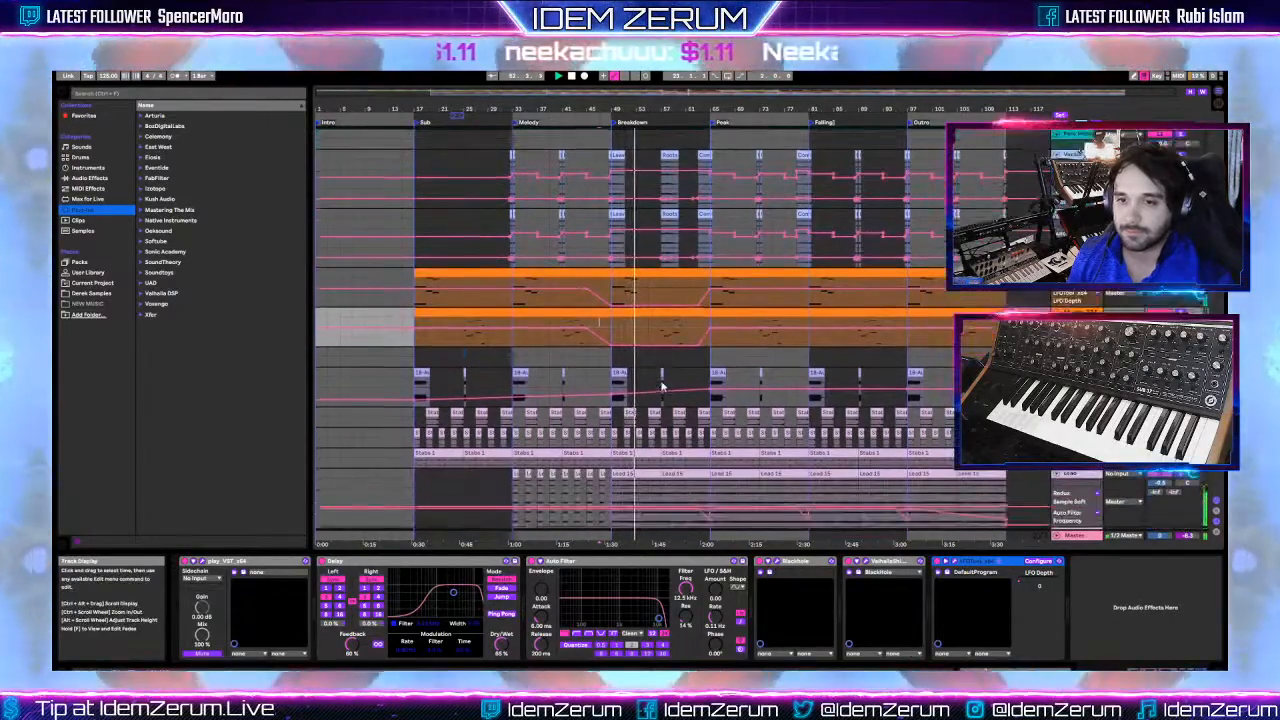
pyautogui.scroll(-2, 638, 374)
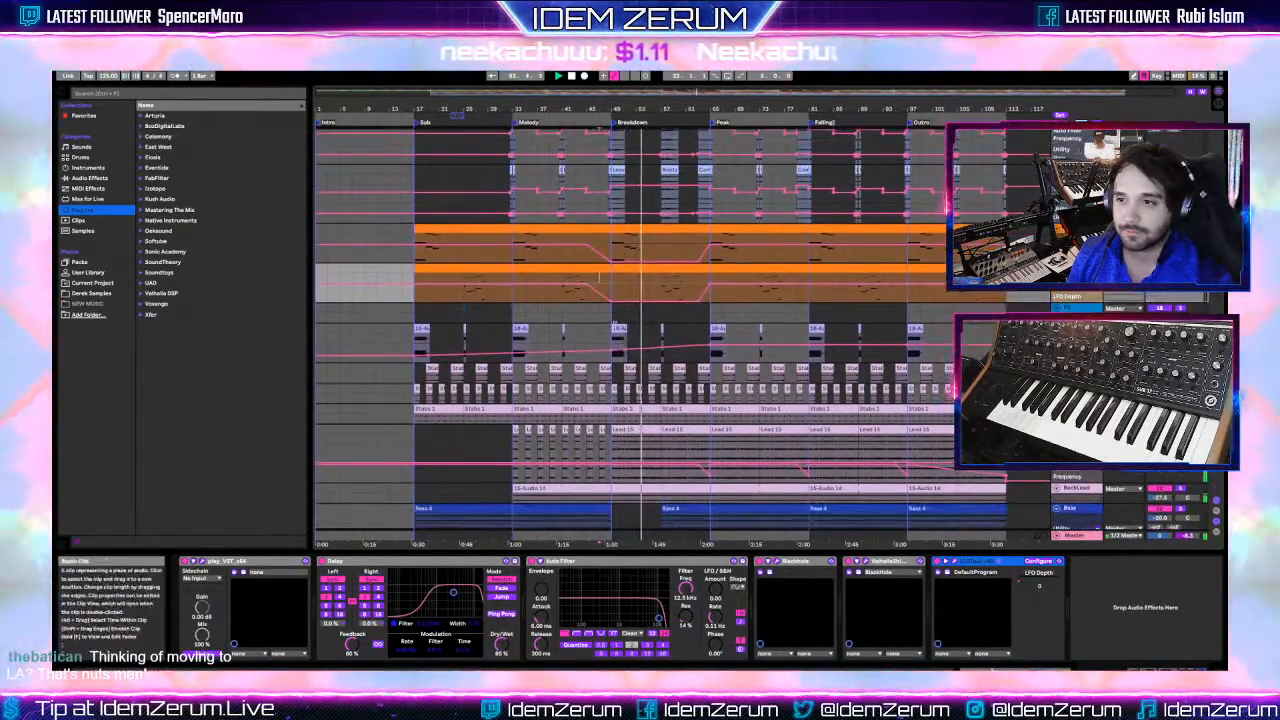
pyautogui.click(826, 518)
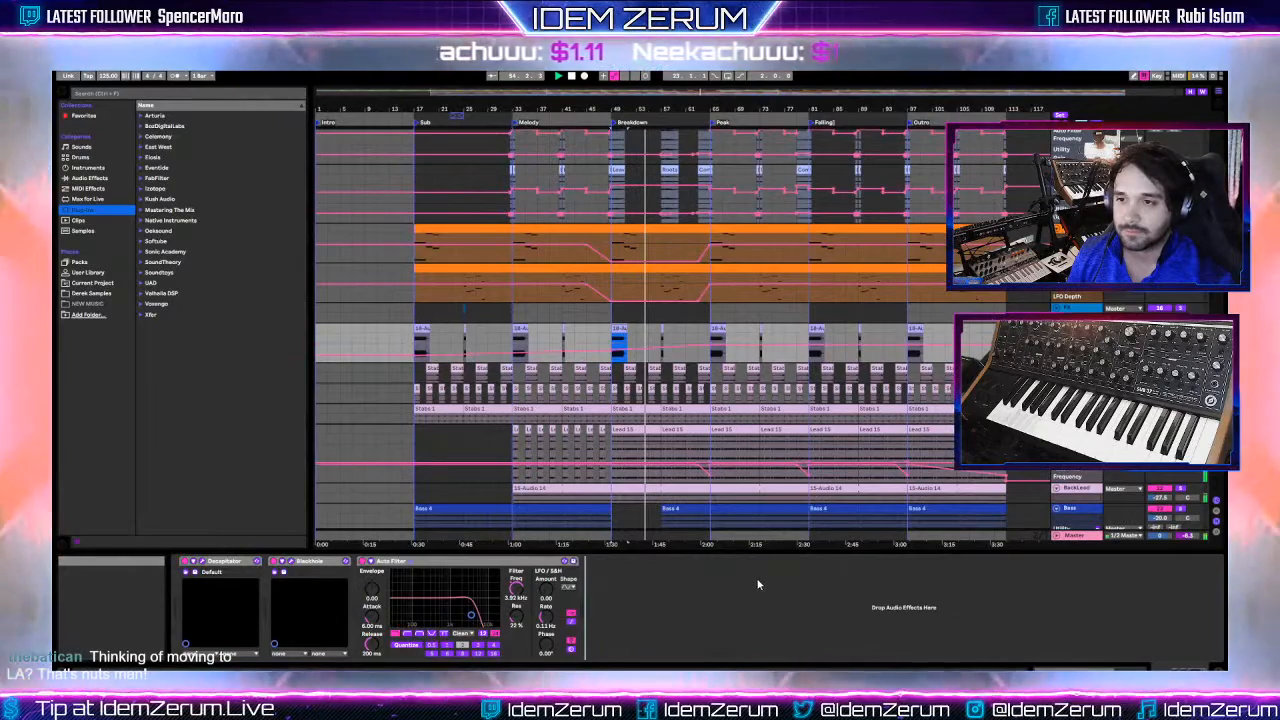
pyautogui.scroll(1, 710, 516)
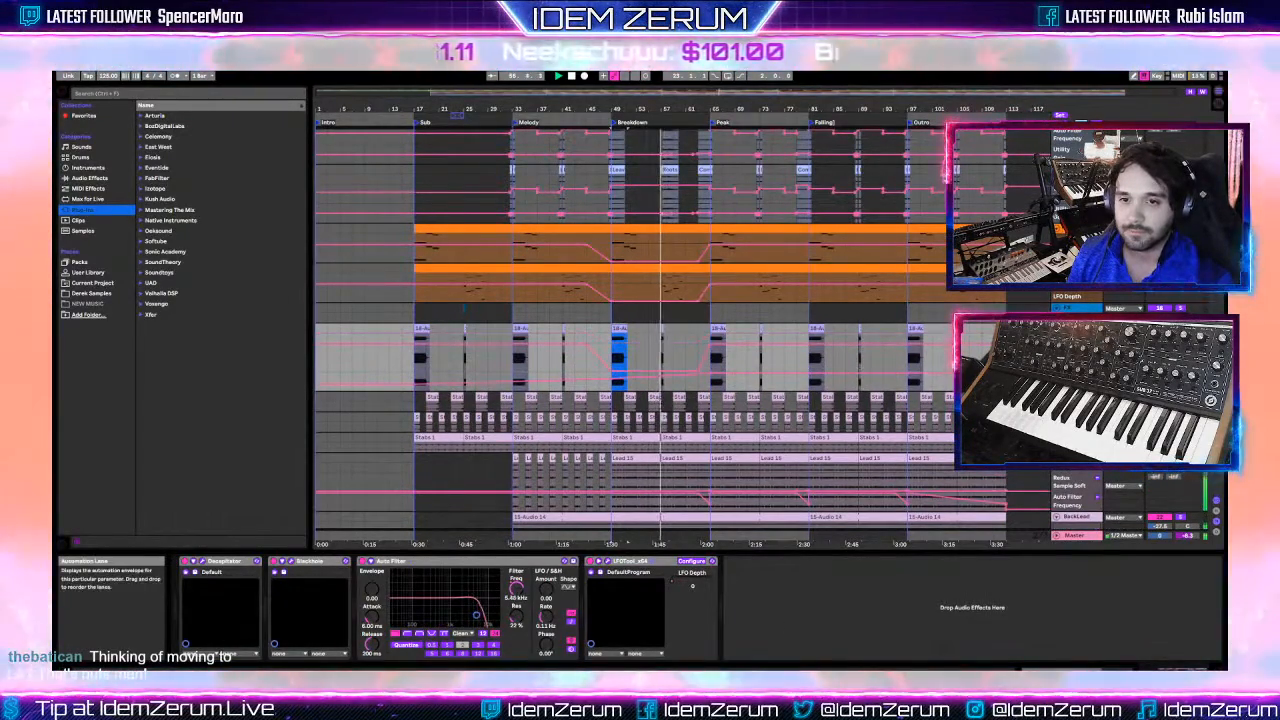
pyautogui.moveTo(1077, 373); pyautogui.dragTo(1077, 363)
# - Paste the automated LFOTool at the end of the Stabs 2 track's chain and show its LFO Depth automation in a compact lane
pyautogui.scroll(-1, 1077, 363)
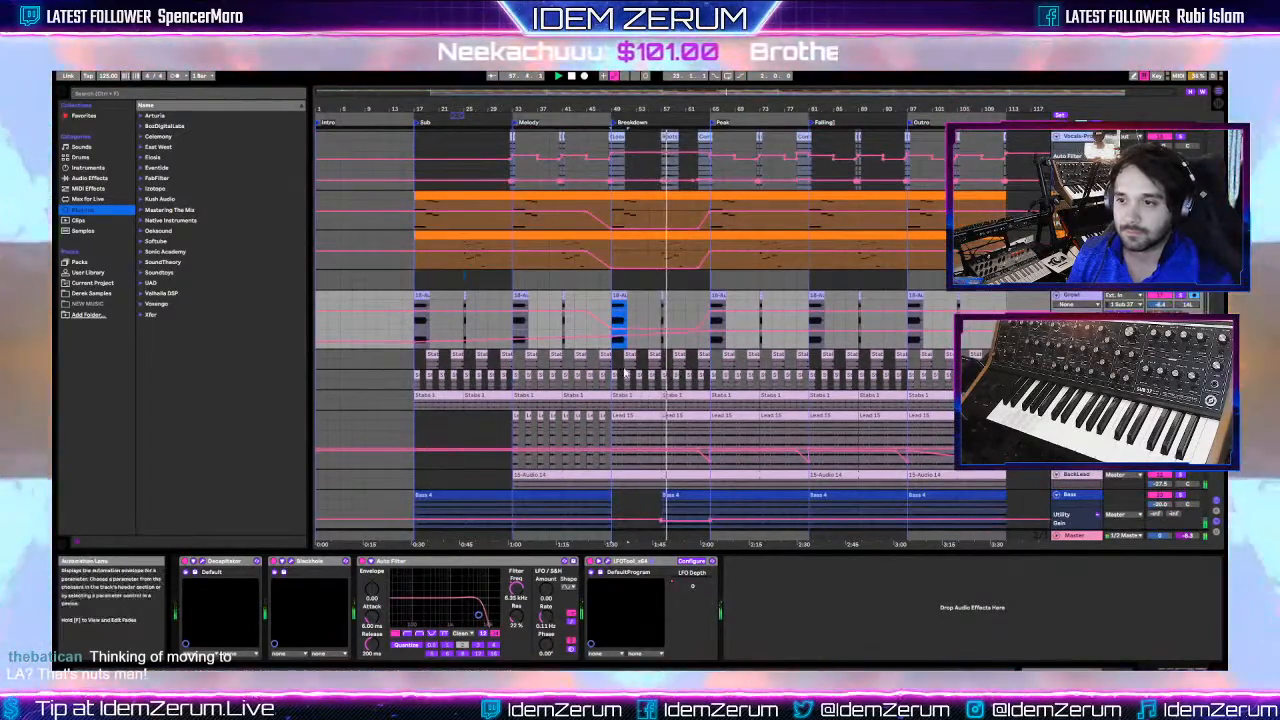
pyautogui.click(617, 362)
pyautogui.click(693, 579)
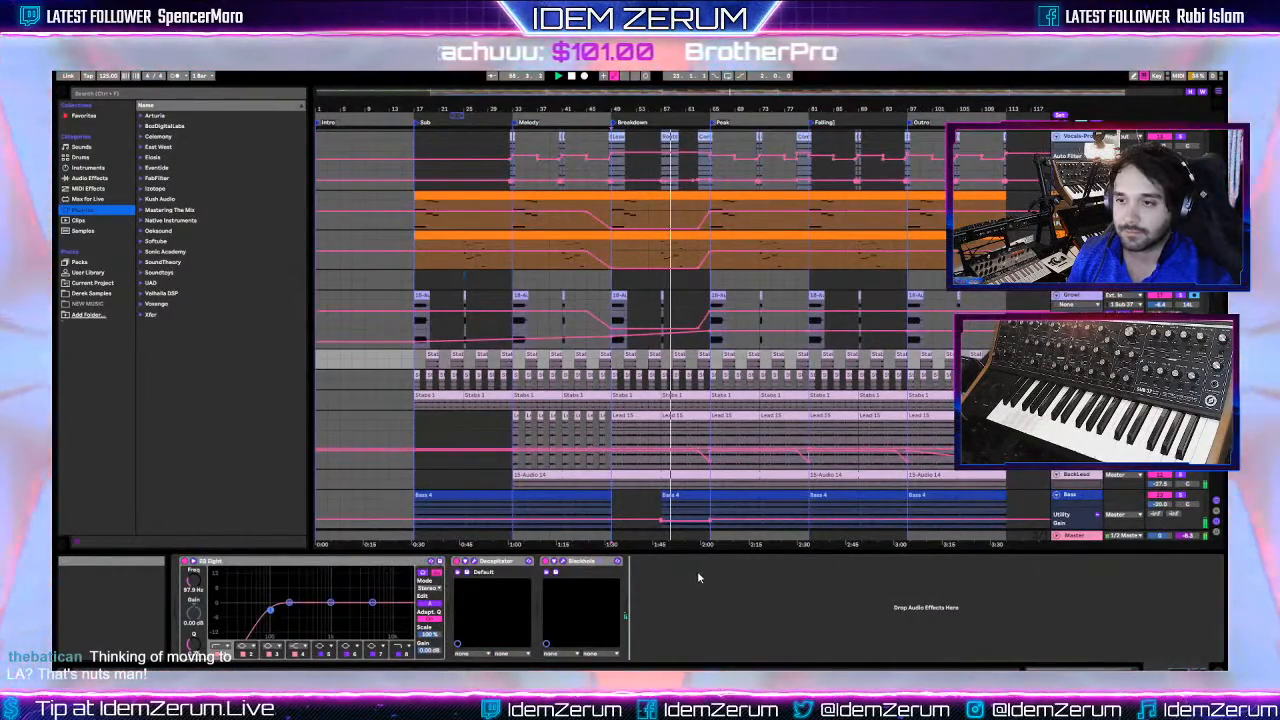
pyautogui.hotkey('ctrl', 'v')
pyautogui.click(760, 591)
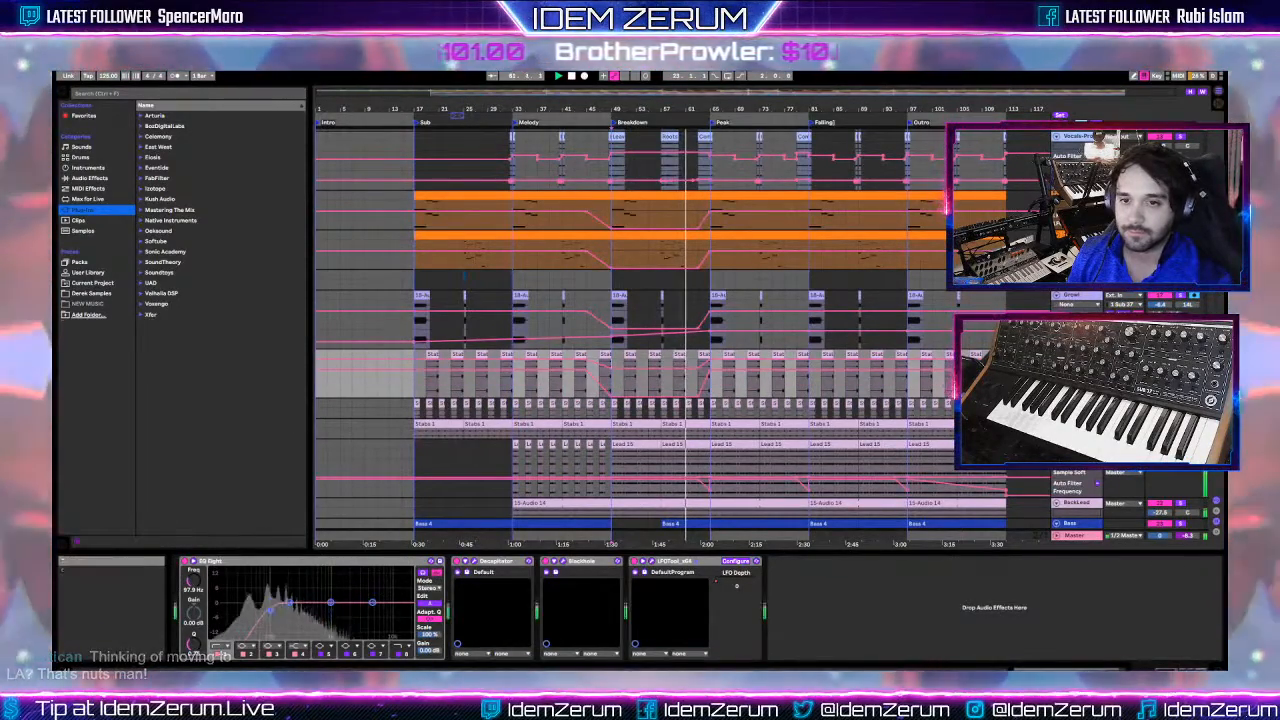
pyautogui.hotkey('ctrl', 'z')
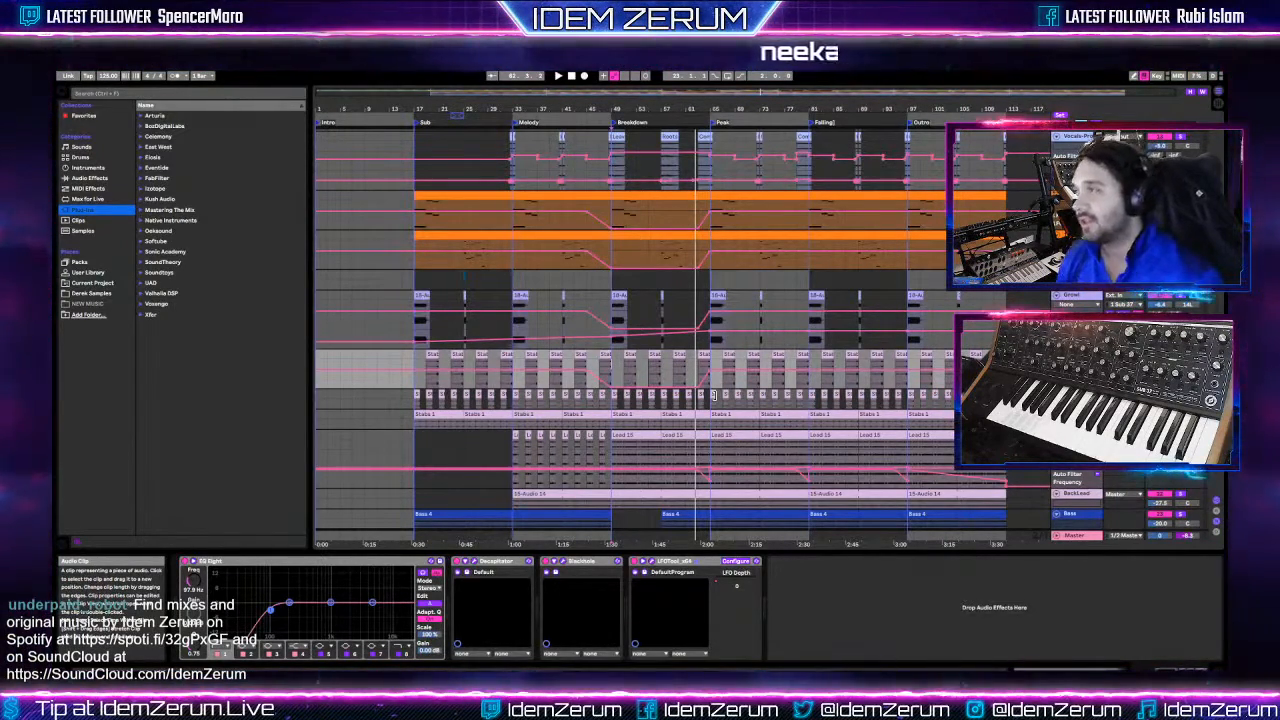
# - Paste the automated LFOTool after Blackhole on the Stabs track and show its LFO Depth automation
pyautogui.click(615, 402)
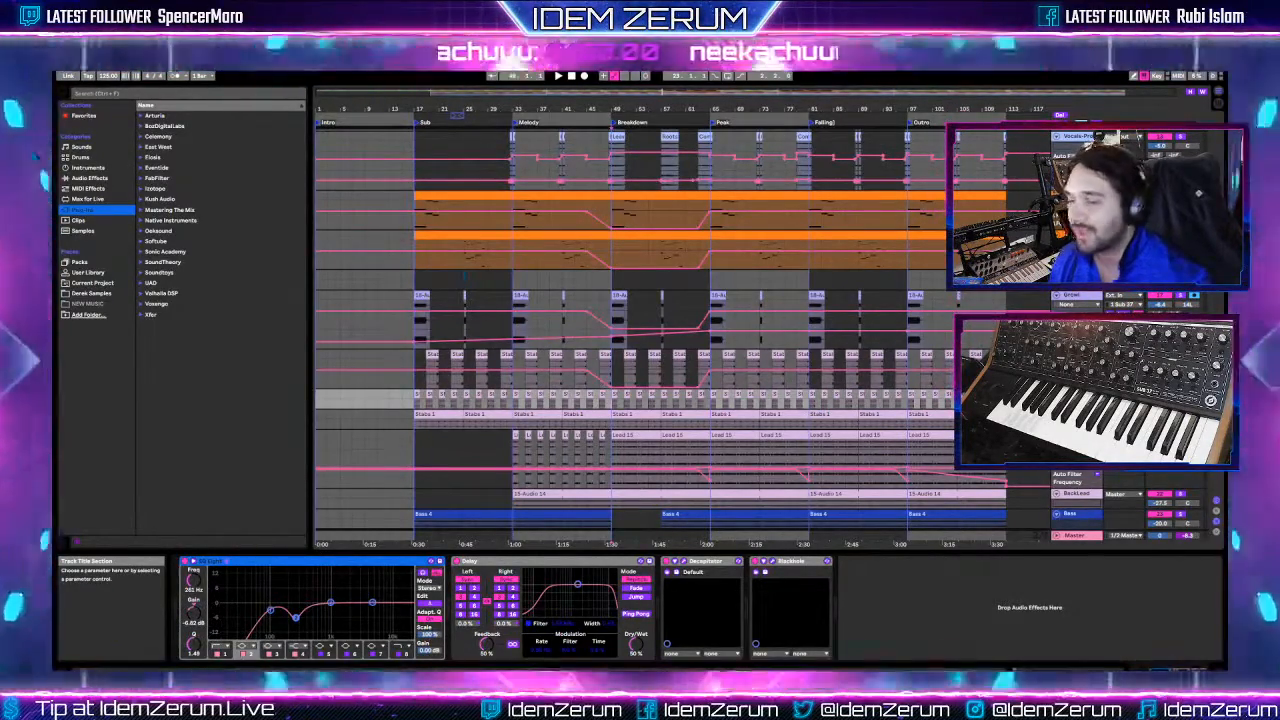
pyautogui.scroll(-1, 650, 400)
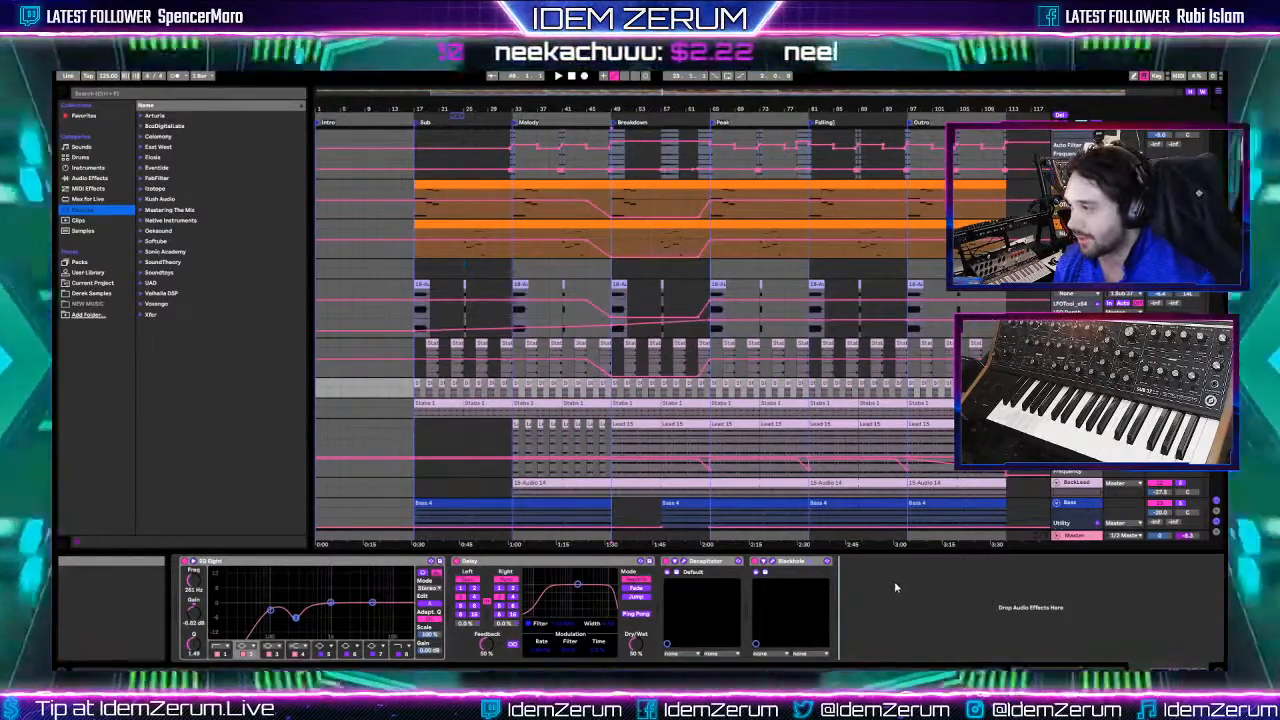
pyautogui.hotkey('ctrl', 'v')
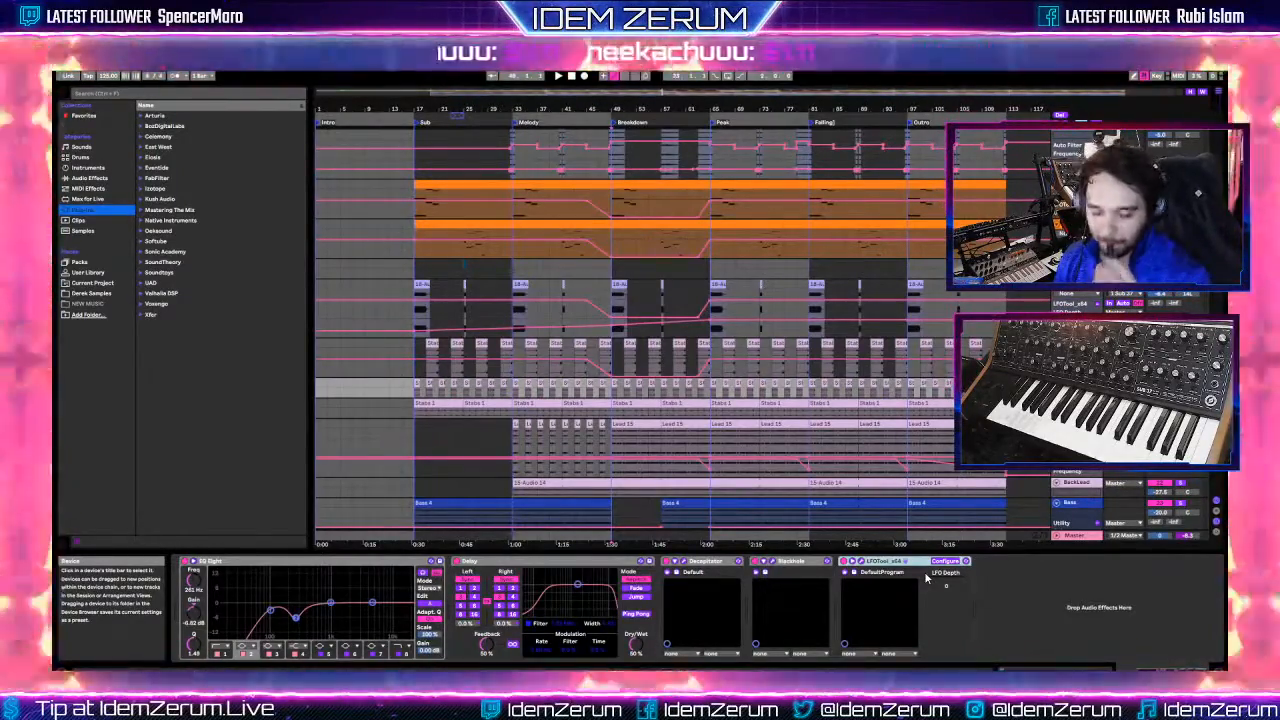
pyautogui.rightClick(927, 583)
pyautogui.click(948, 585)
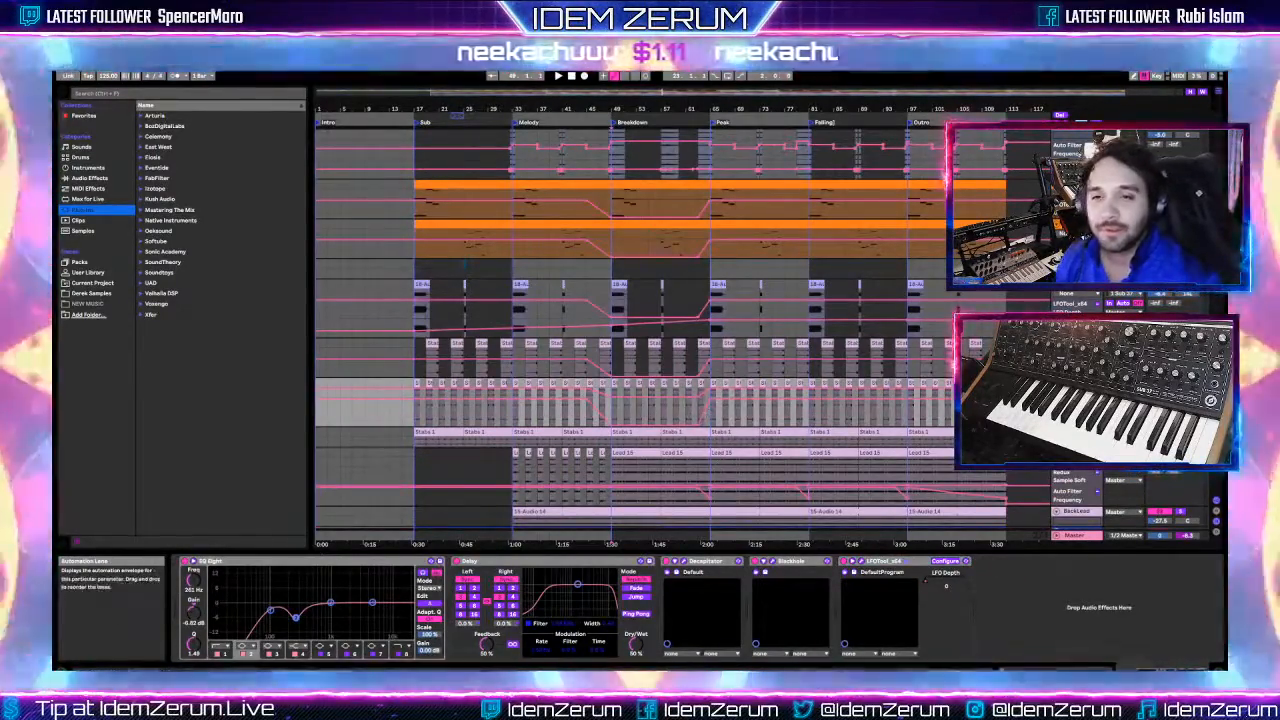
# - Play from early in the Breakdown and slightly reduce the Stabs track's height
pyautogui.click(624, 416)
pyautogui.press('space')
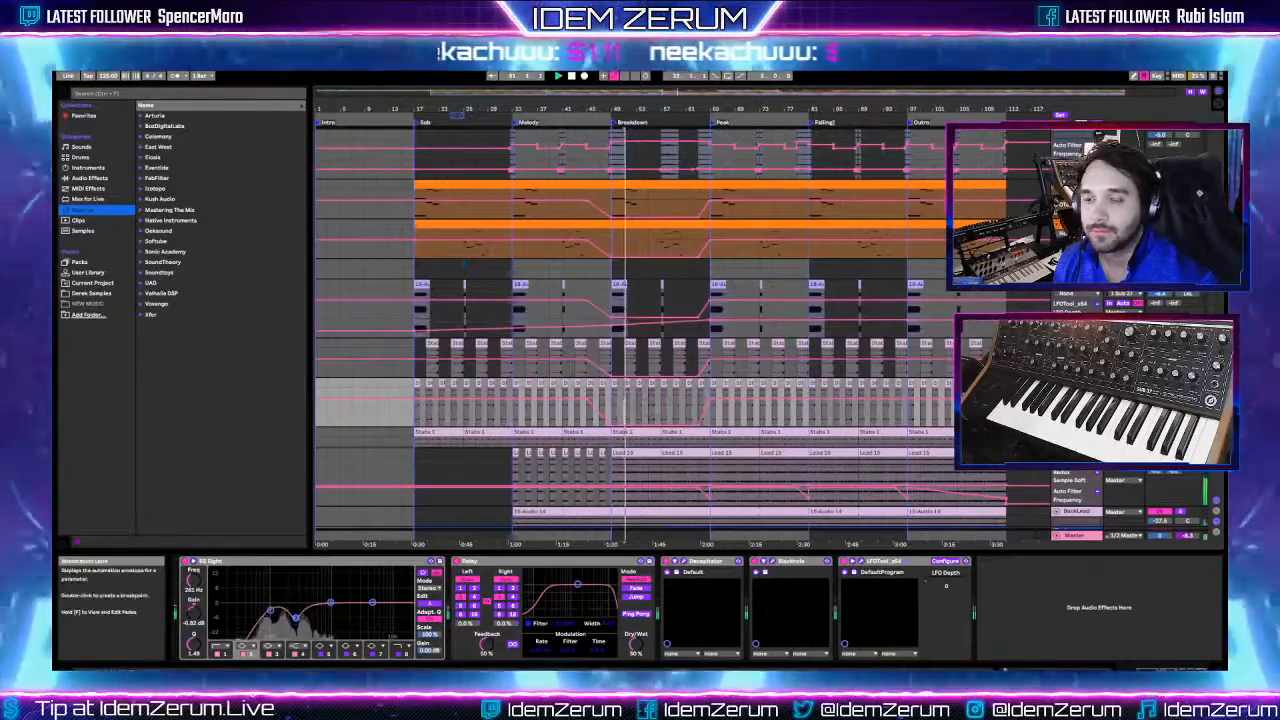
pyautogui.moveTo(1076, 427); pyautogui.dragTo(1076, 417)
# - Paste the automated LFOTool after Auto Pan on the Acid Stabs track and show its LFO Depth automation
pyautogui.scroll(-3, 680, 368)
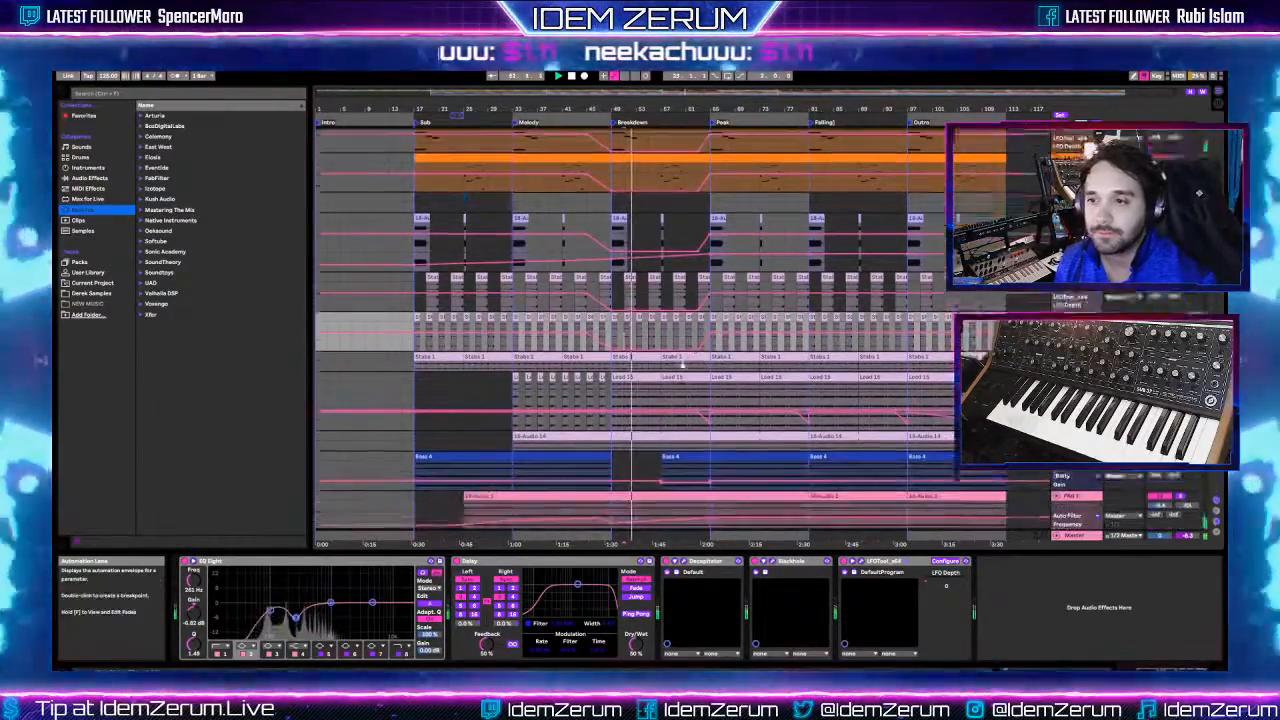
pyautogui.click(625, 347)
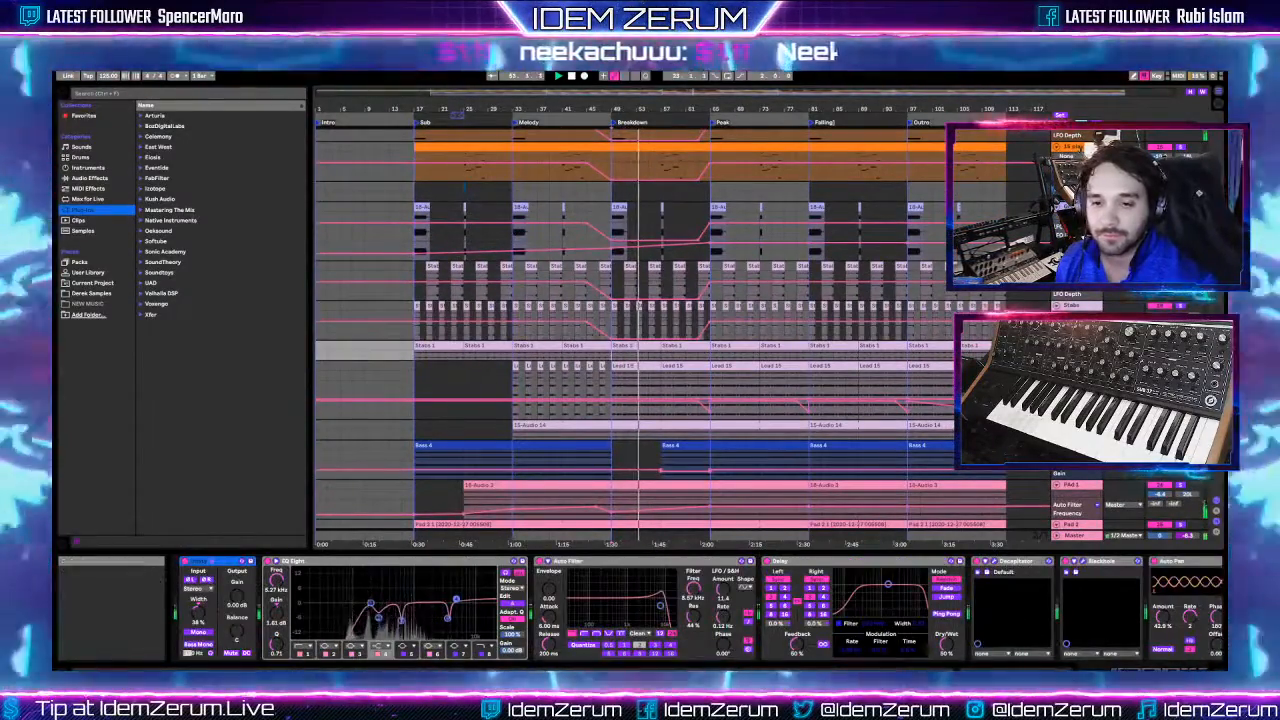
pyautogui.hscroll(3, 1190, 610)
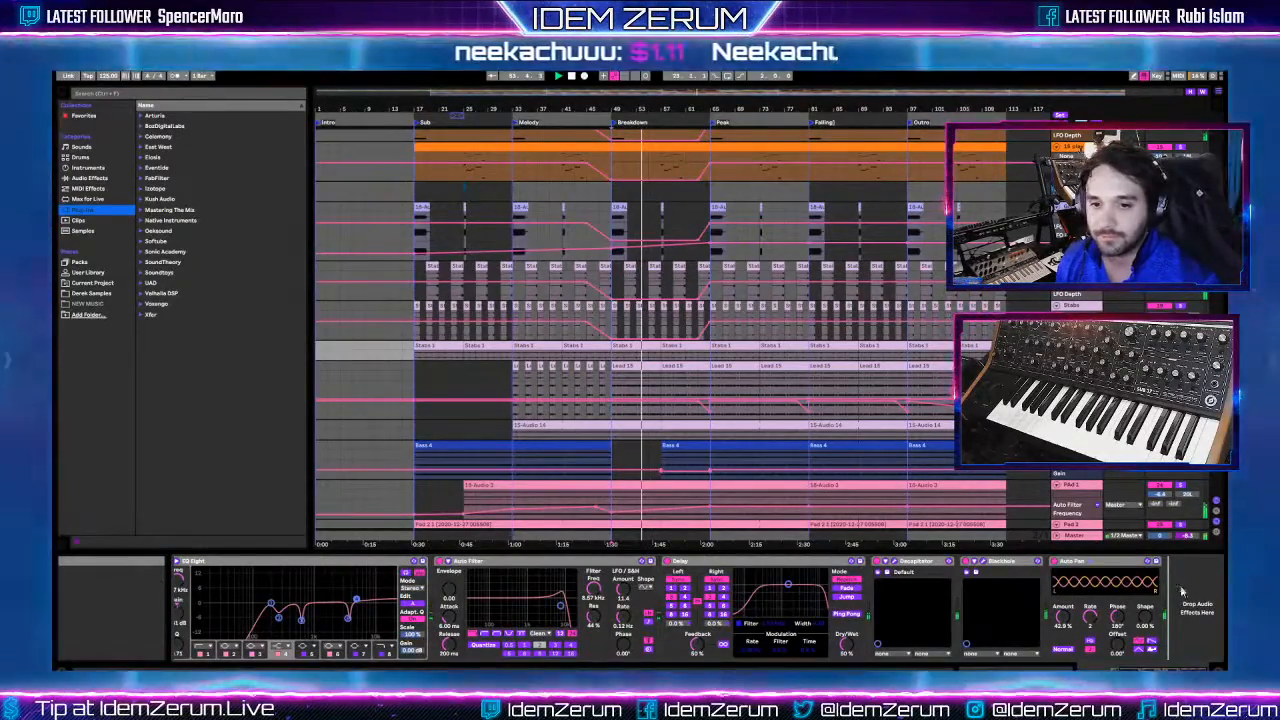
pyautogui.hotkey('ctrl', 'v')
pyautogui.rightClick(1185, 577)
pyautogui.click(1172, 586)
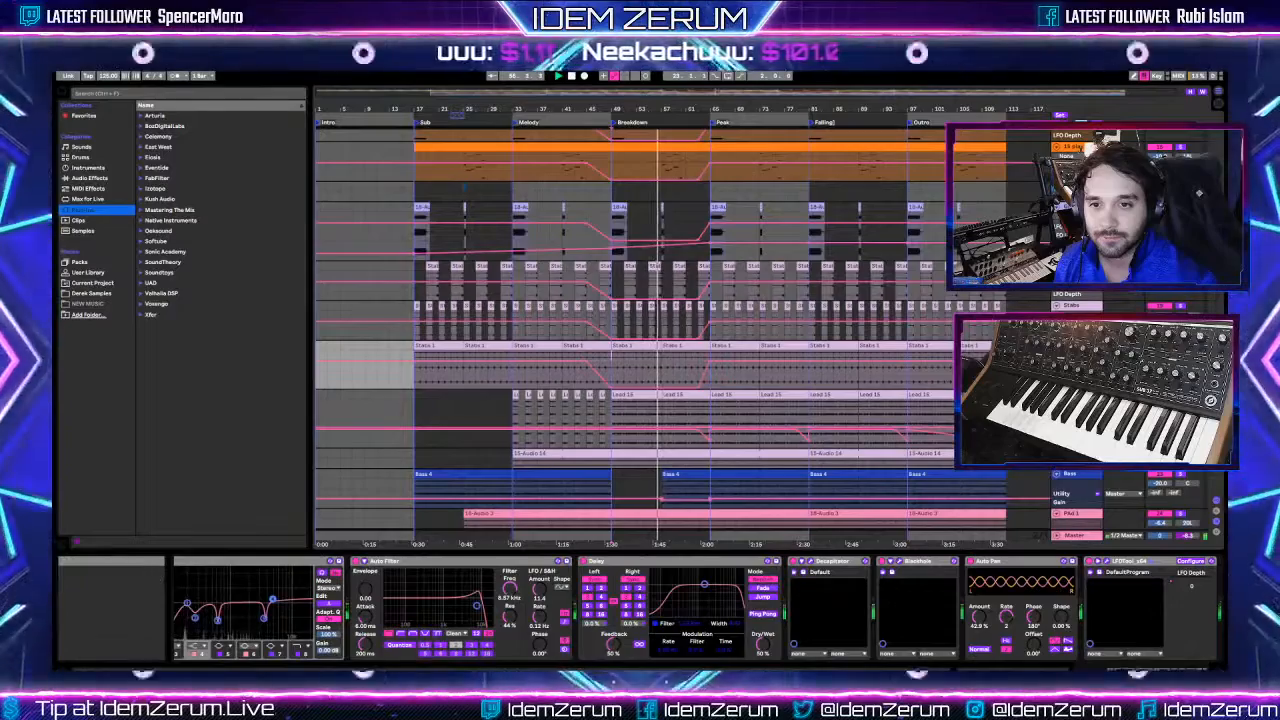
# - Reduce the Acid Stabs track's height and paste the automated LFOTool at the end of the Lead track's chain
pyautogui.click(1057, 384)
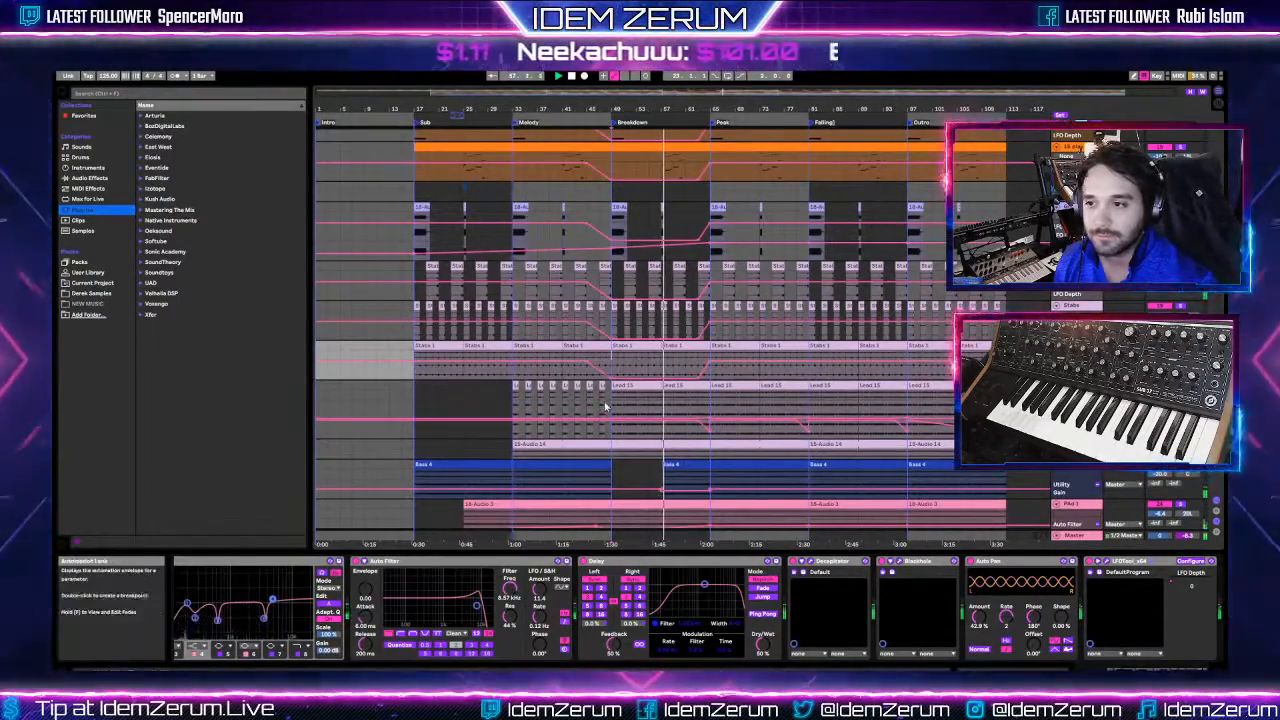
pyautogui.click(602, 398)
pyautogui.scroll(-5, 1100, 600)
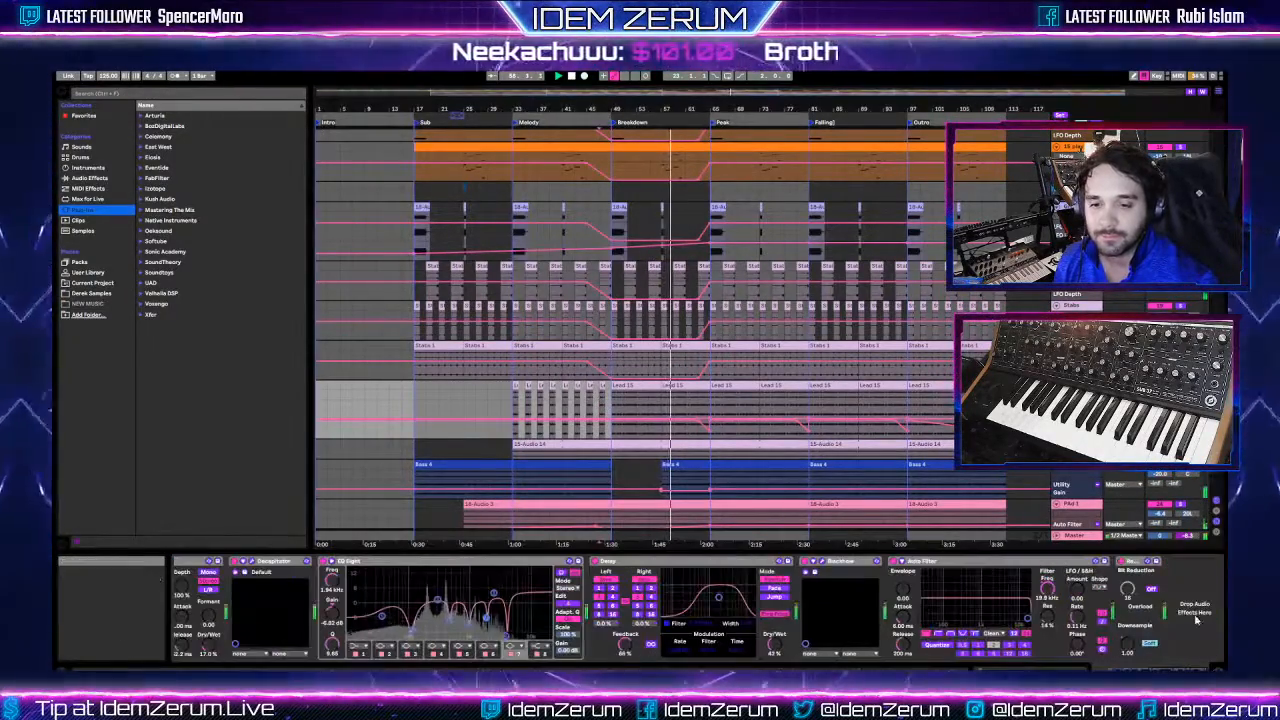
pyautogui.hotkey('ctrl', 'v')
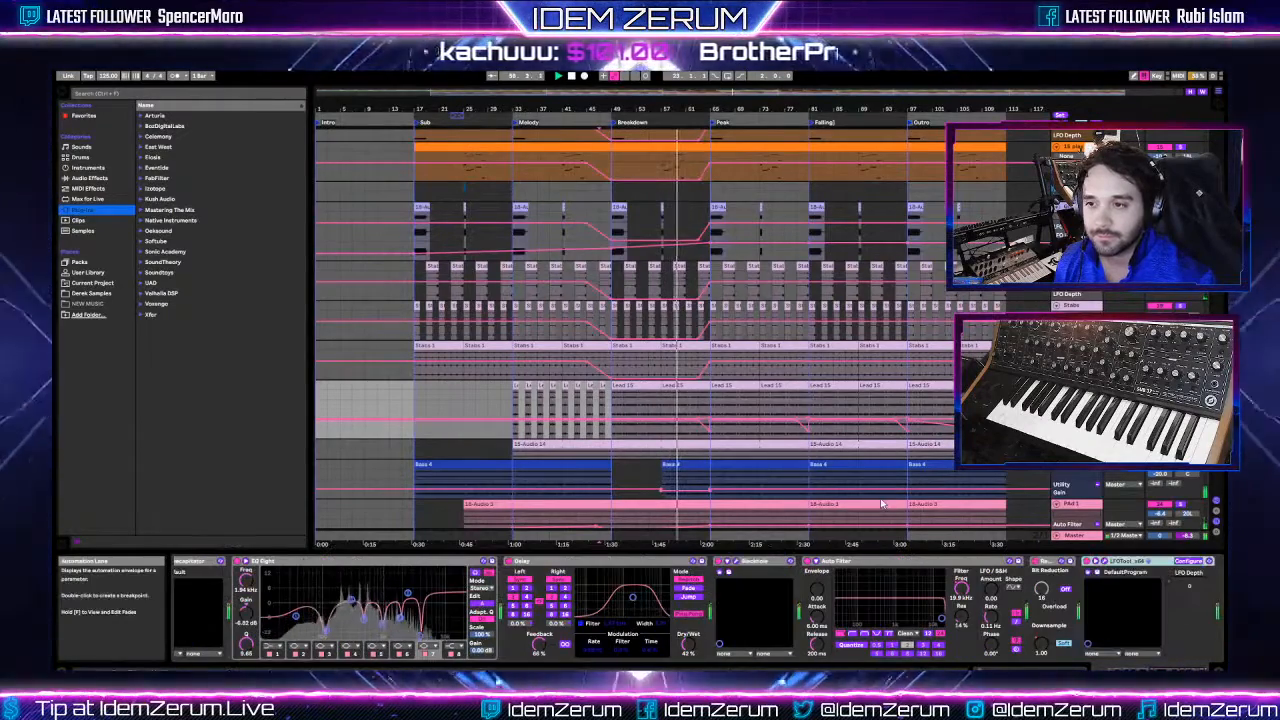
# - Play from the Breakdown and show the Lead track's LFO Depth automation in a new, compact lane
pyautogui.click(614, 122)
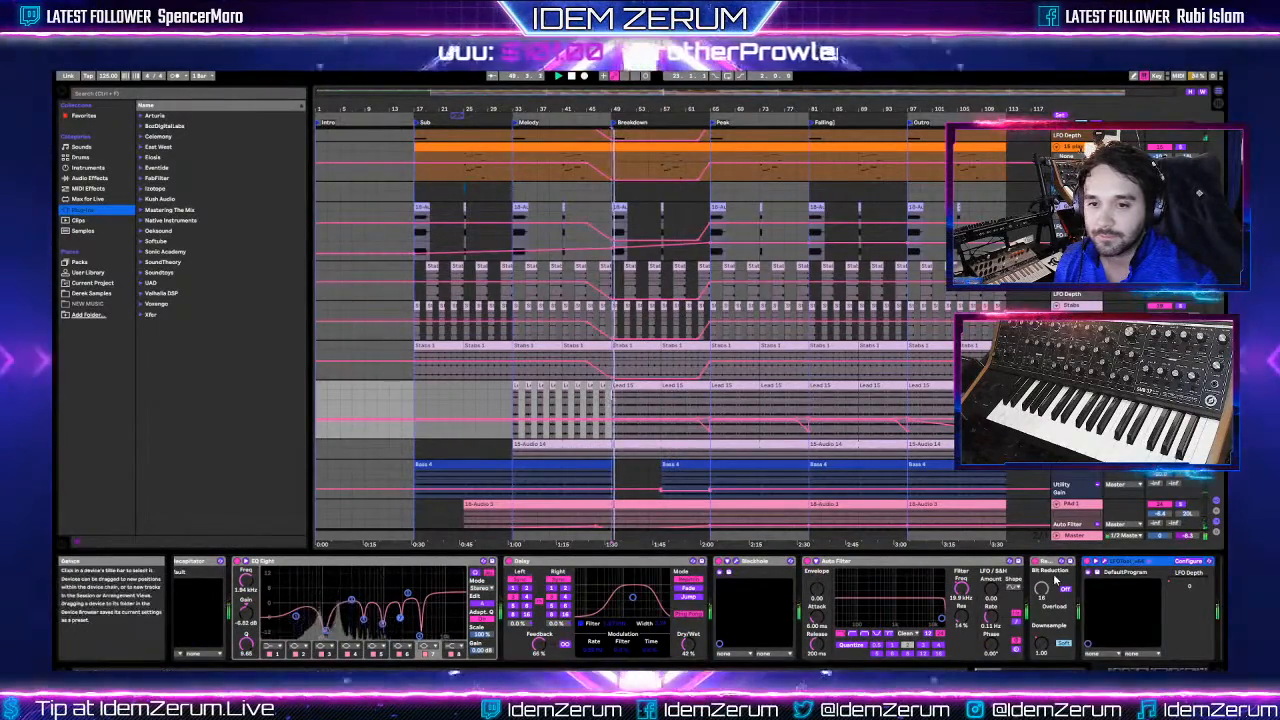
pyautogui.rightClick(1173, 582)
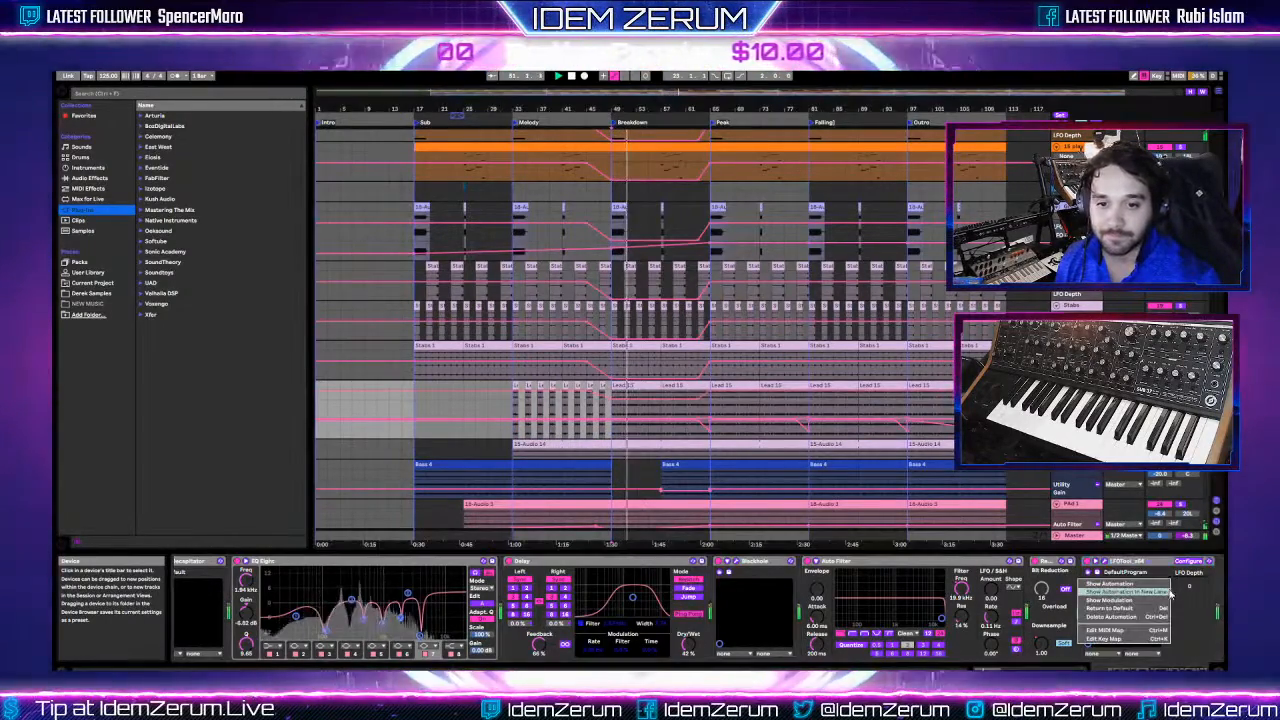
pyautogui.click(1138, 594)
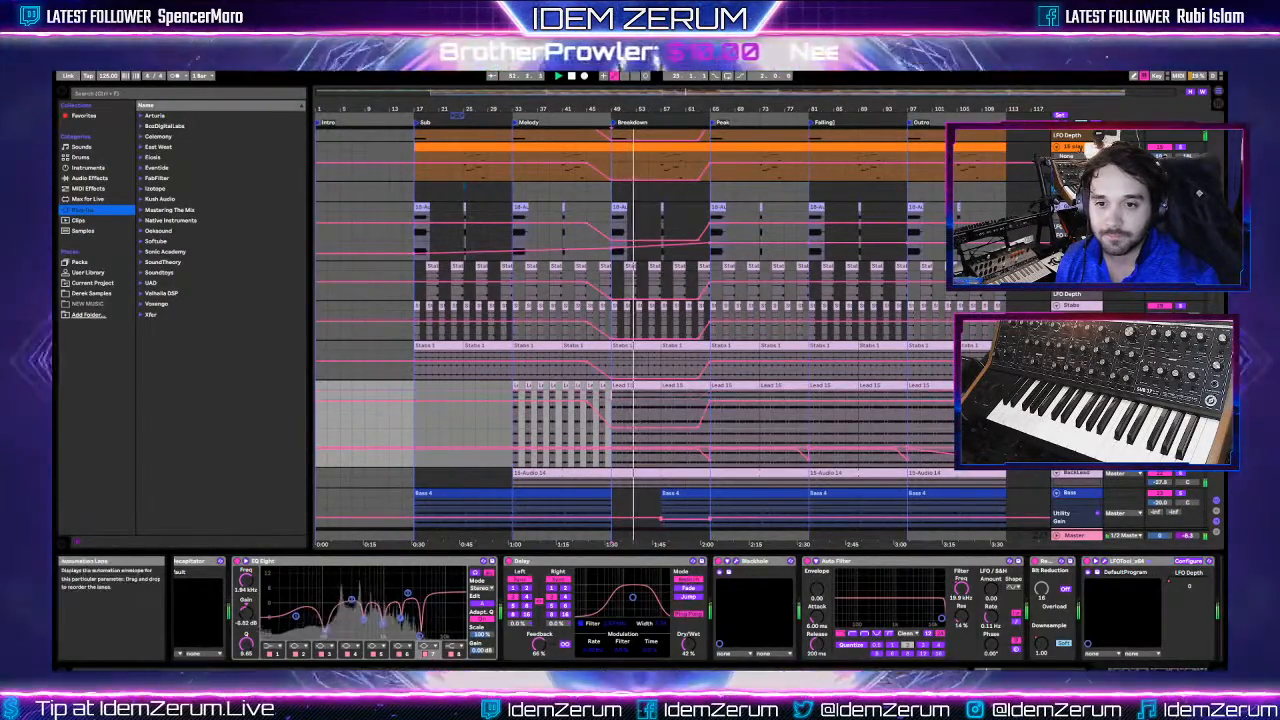
pyautogui.moveTo(1076, 434); pyautogui.dragTo(1076, 424)
pyautogui.scroll(-2, 748, 411)
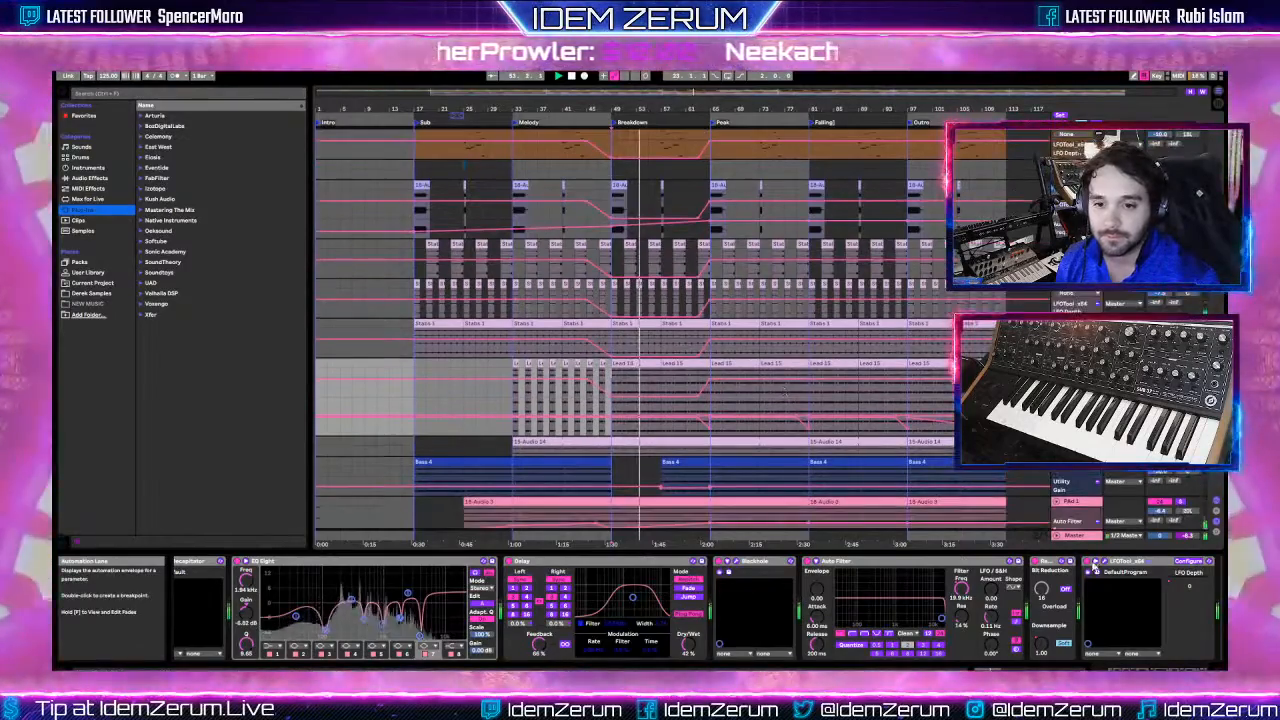
# - Inspect the volume curve and depth settings in the Lead track's LFOTool window
pyautogui.click(1103, 564)
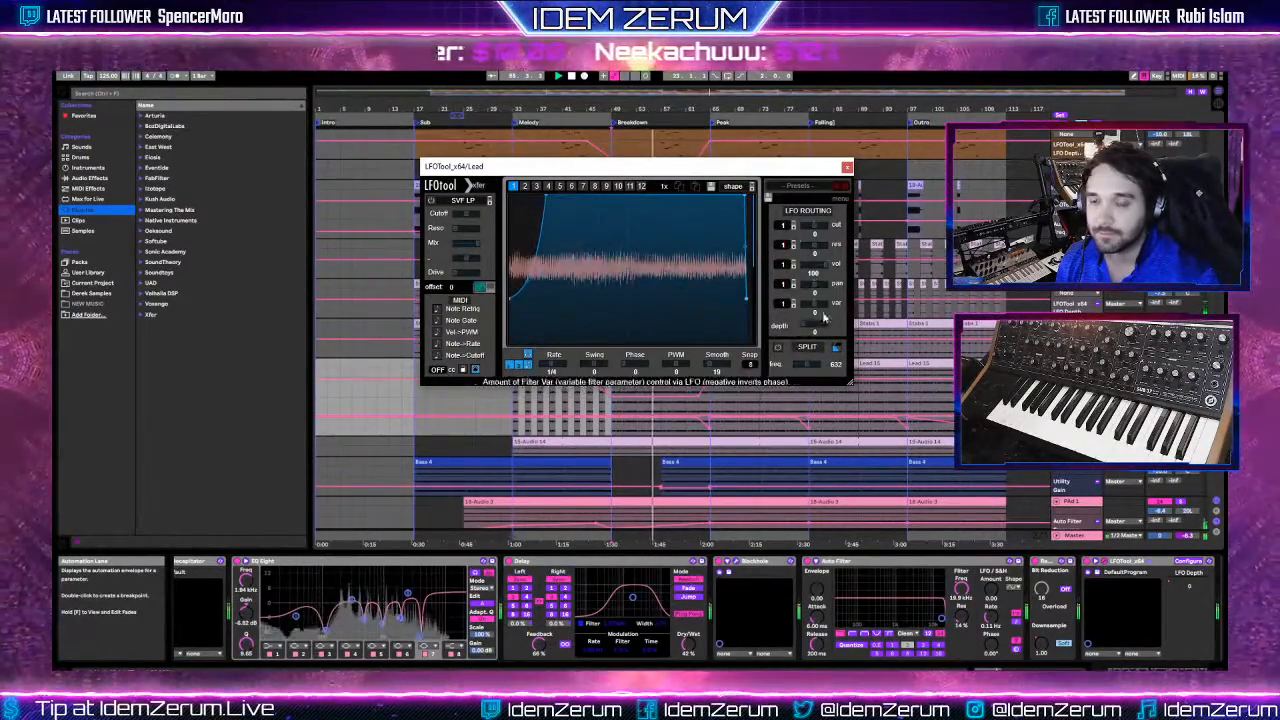
pyautogui.click(847, 167)
pyautogui.scroll(-3, 613, 347)
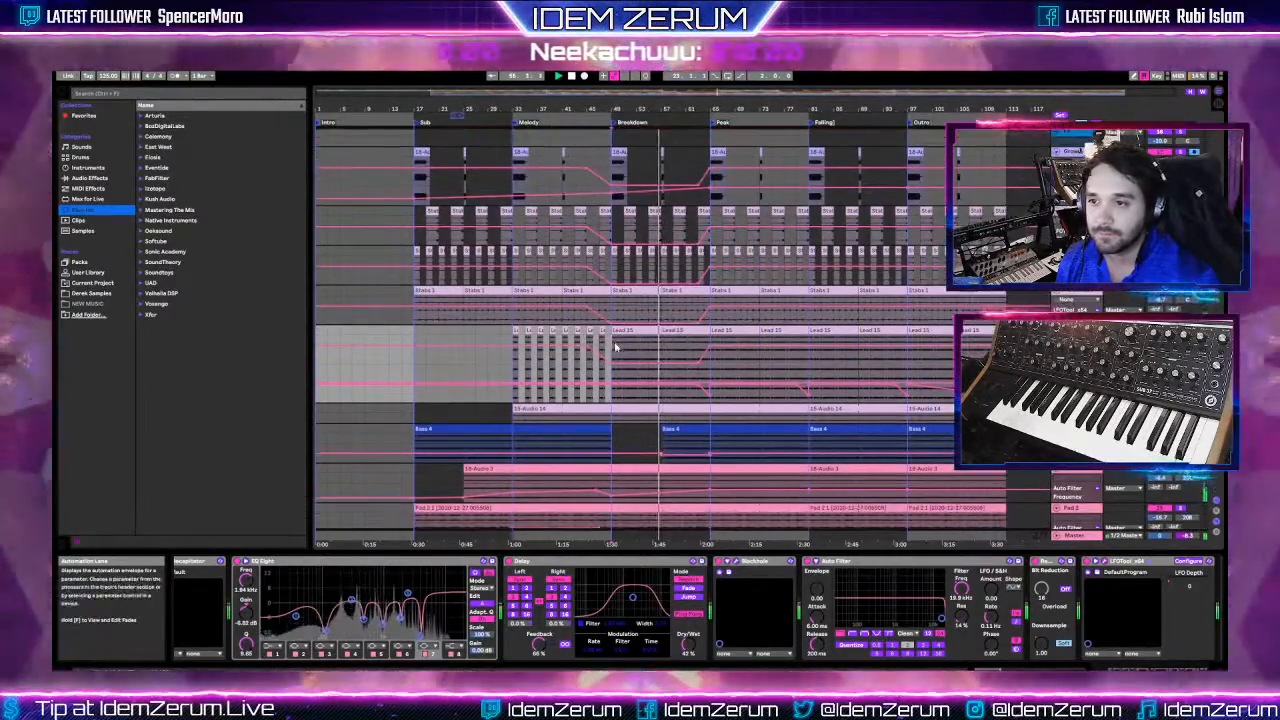
# - Paste the automated LFOTool after Auto Filter on the BackLead track and show its LFO Depth automation in a new lane
pyautogui.scroll(-5, 613, 347)
pyautogui.click(912, 491)
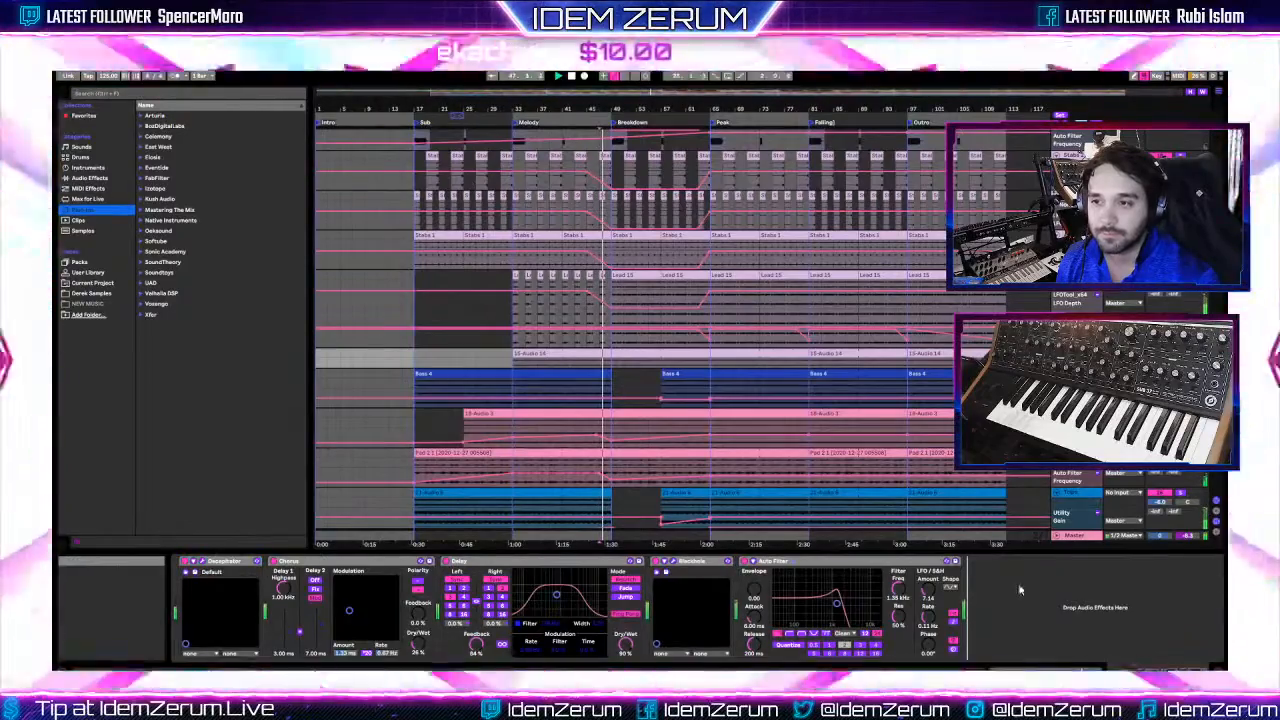
pyautogui.hotkey('ctrl', 'v')
pyautogui.rightClick(1074, 584)
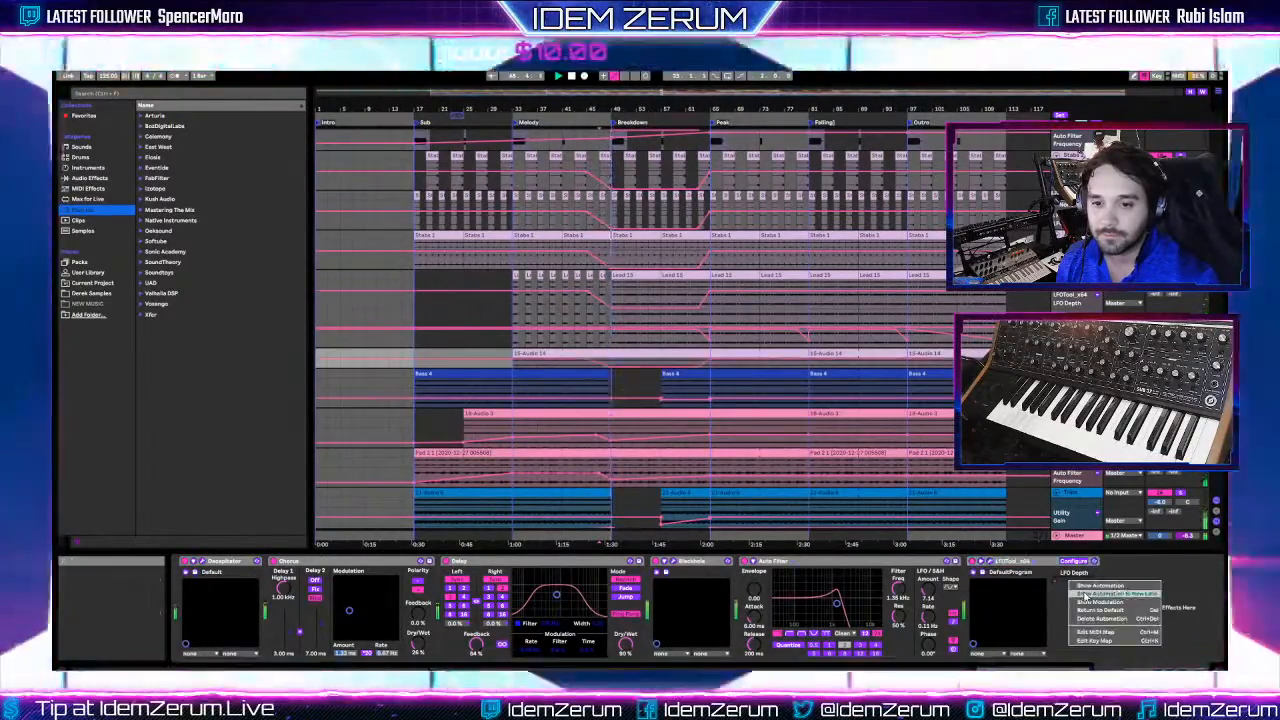
pyautogui.click(1086, 597)
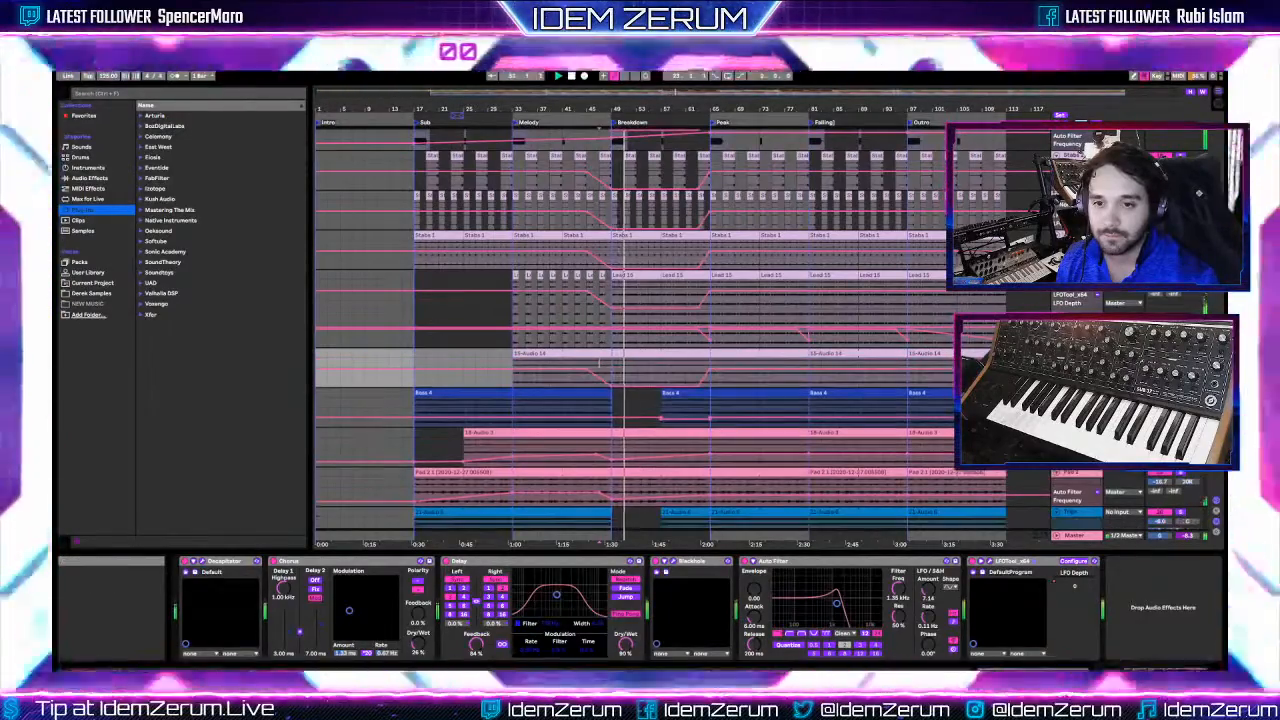
# - Add the automated LFOTool after the existing LFOTool on the Bass track and show its LFO Depth automation in a new lane
pyautogui.scroll(-2, 645, 381)
pyautogui.click(645, 381)
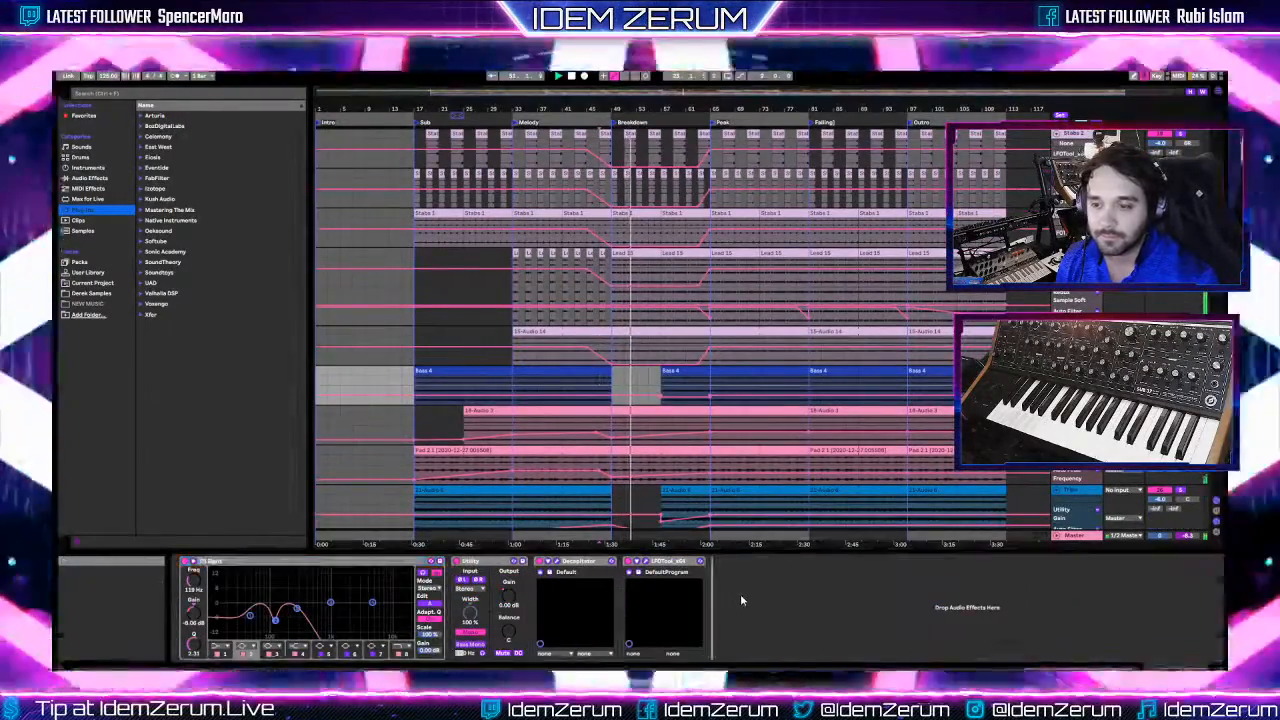
pyautogui.hotkey('ctrl', 'd')
pyautogui.rightClick(818, 578)
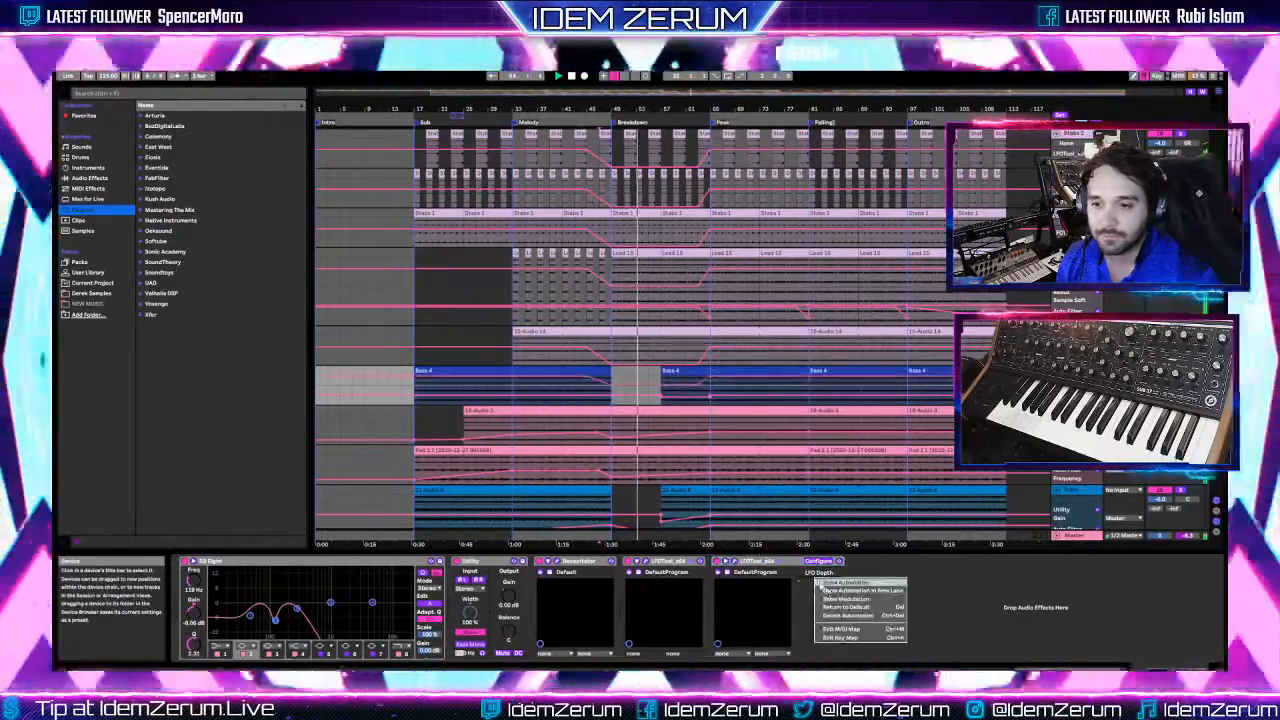
pyautogui.click(848, 590)
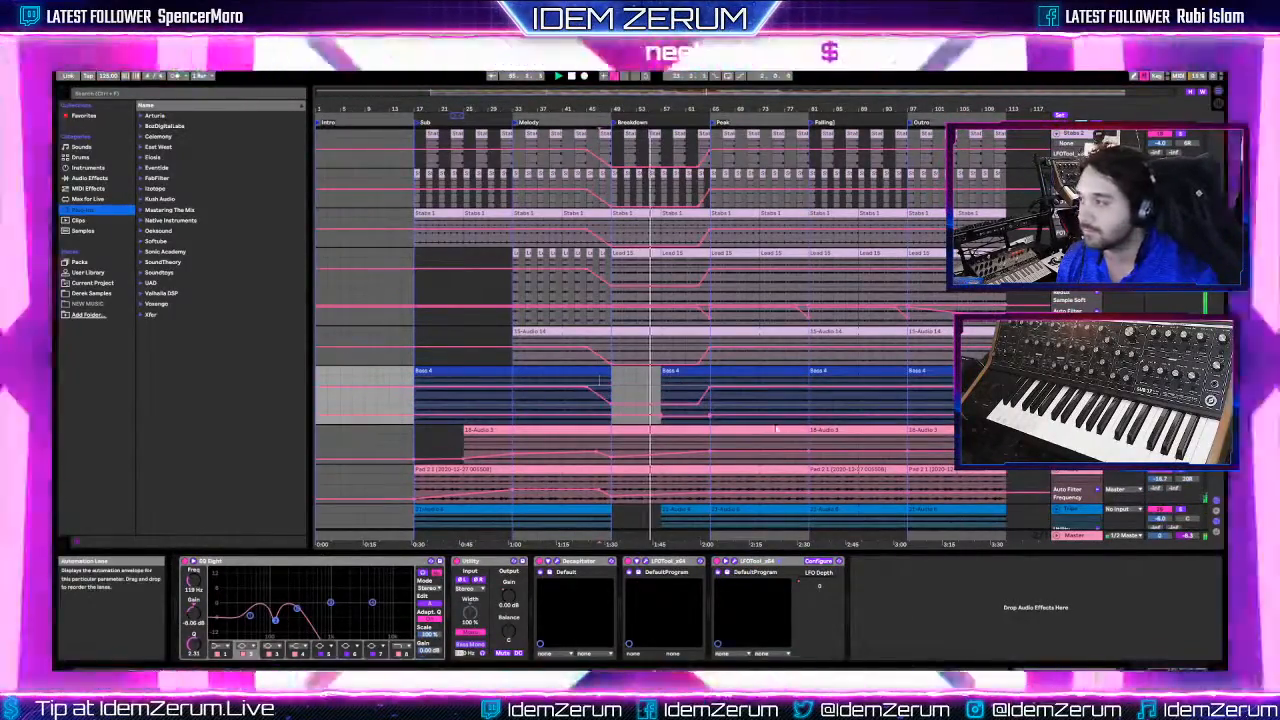
# - Configure the existing LFOTool on the PAd 1 track to expose its LFO Depth parameter
pyautogui.scroll(-1, 717, 413)
pyautogui.scroll(-1, 717, 413)
pyautogui.click(1076, 364)
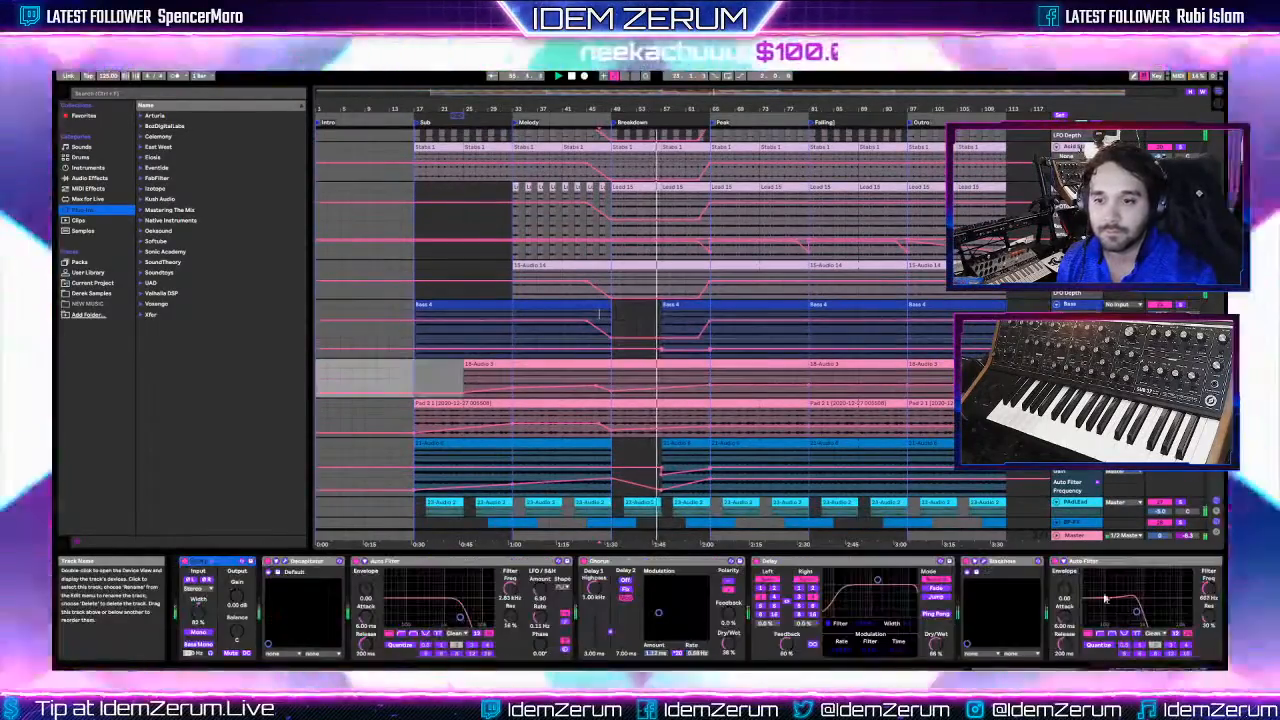
pyautogui.hscroll(3, 1183, 650)
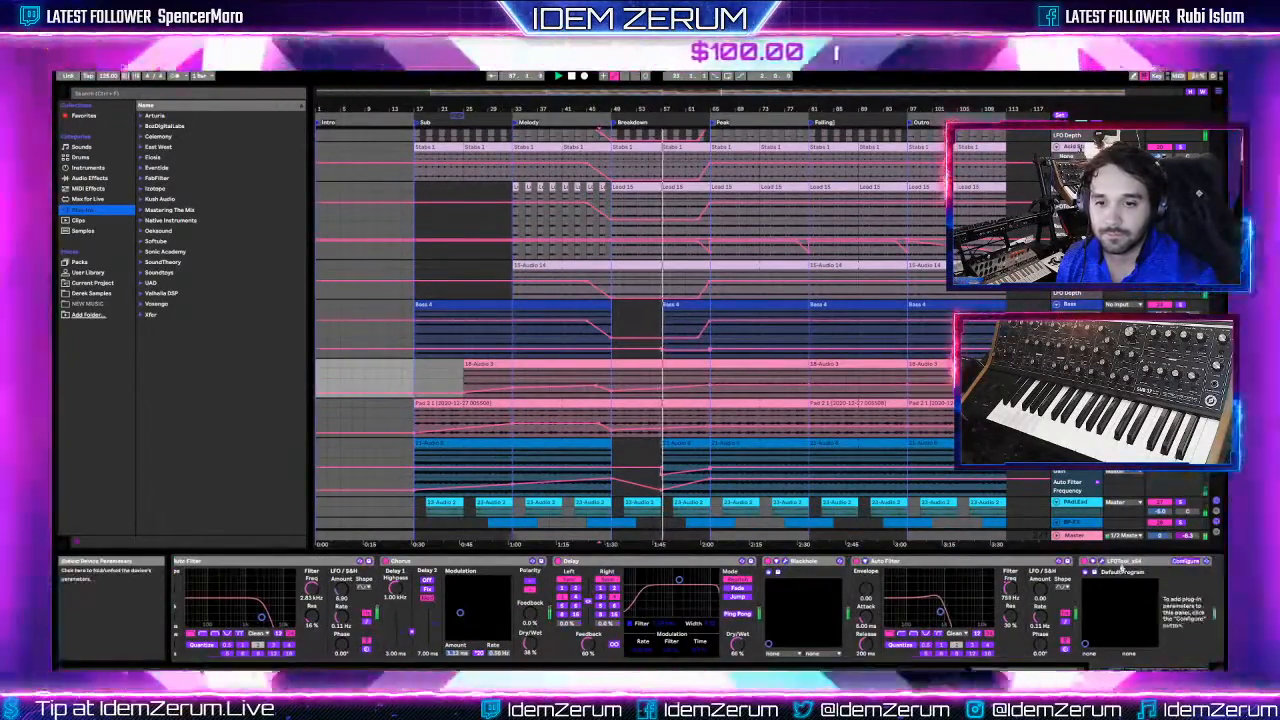
pyautogui.click(1185, 563)
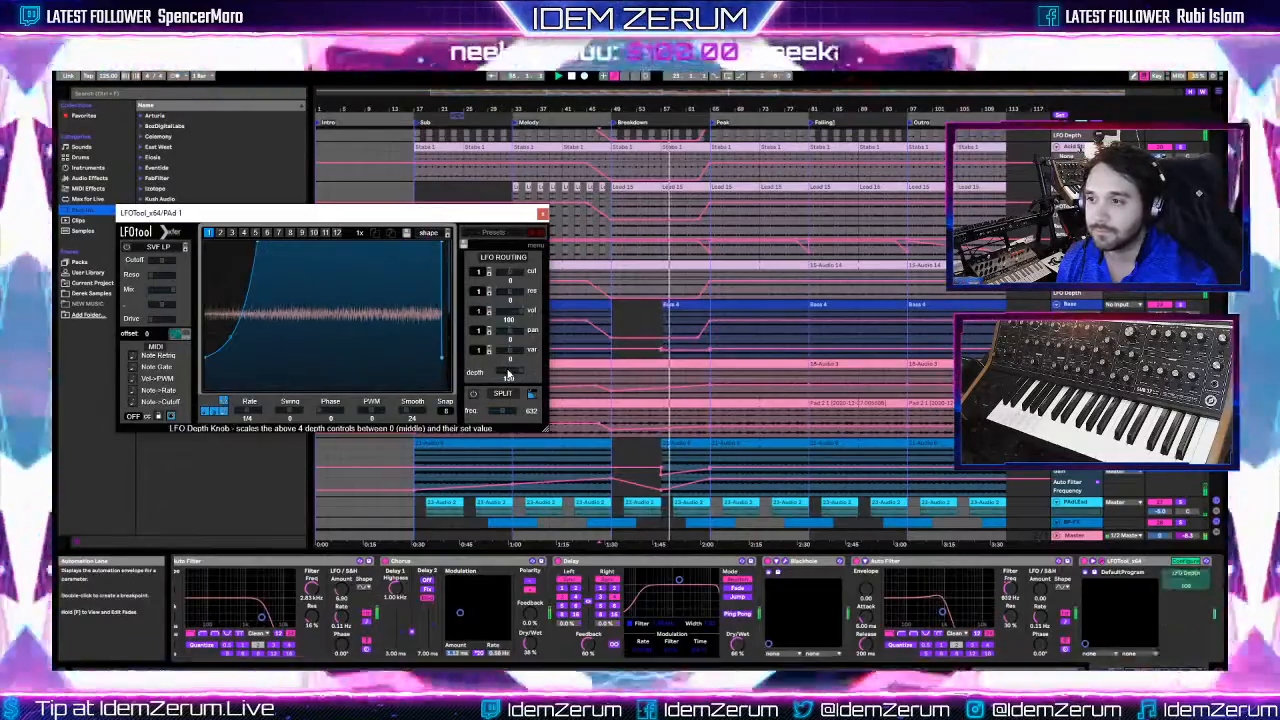
pyautogui.click(542, 213)
# - Save the Live Set as "Dyng Lotus 125 F# v14"
pyautogui.click(651, 320)
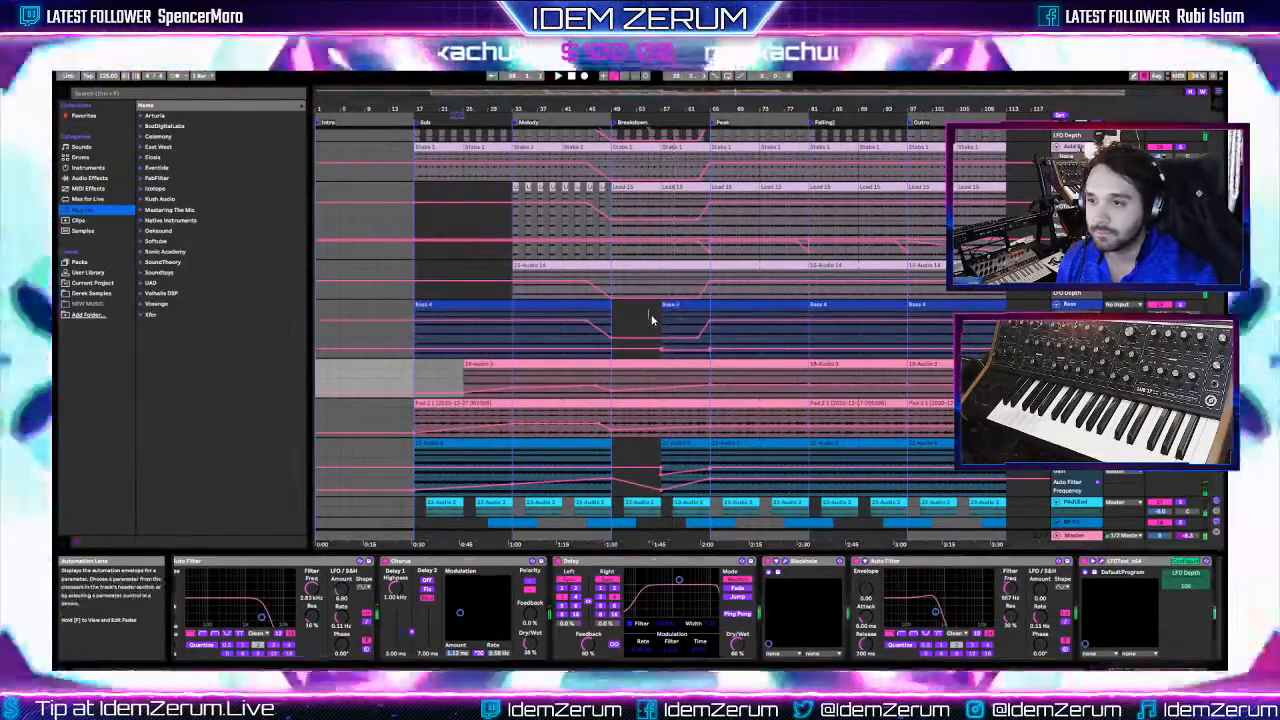
pyautogui.hotkey('ctrl', 'shift', 's')
pyautogui.press('End')
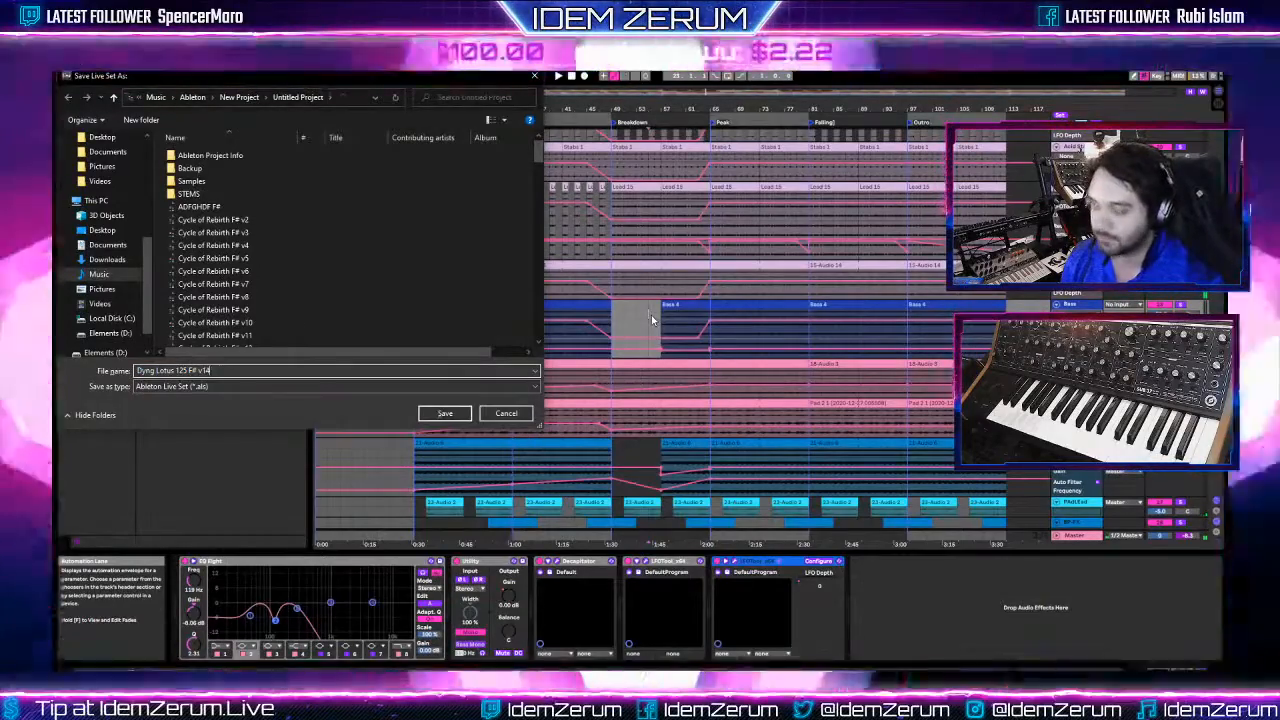
pyautogui.press('Return')
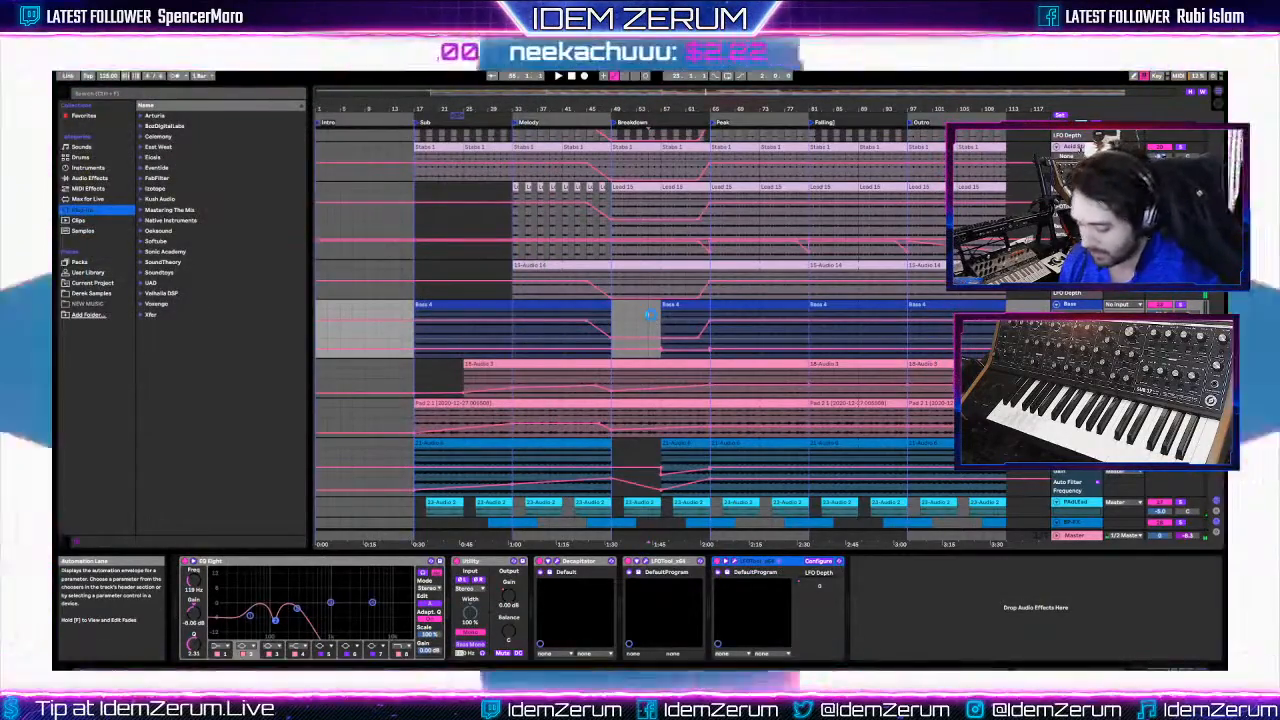
# - Set the audio interface's buffer size to 512 in the hardware setup
pyautogui.hotkey('ctrl', ',')
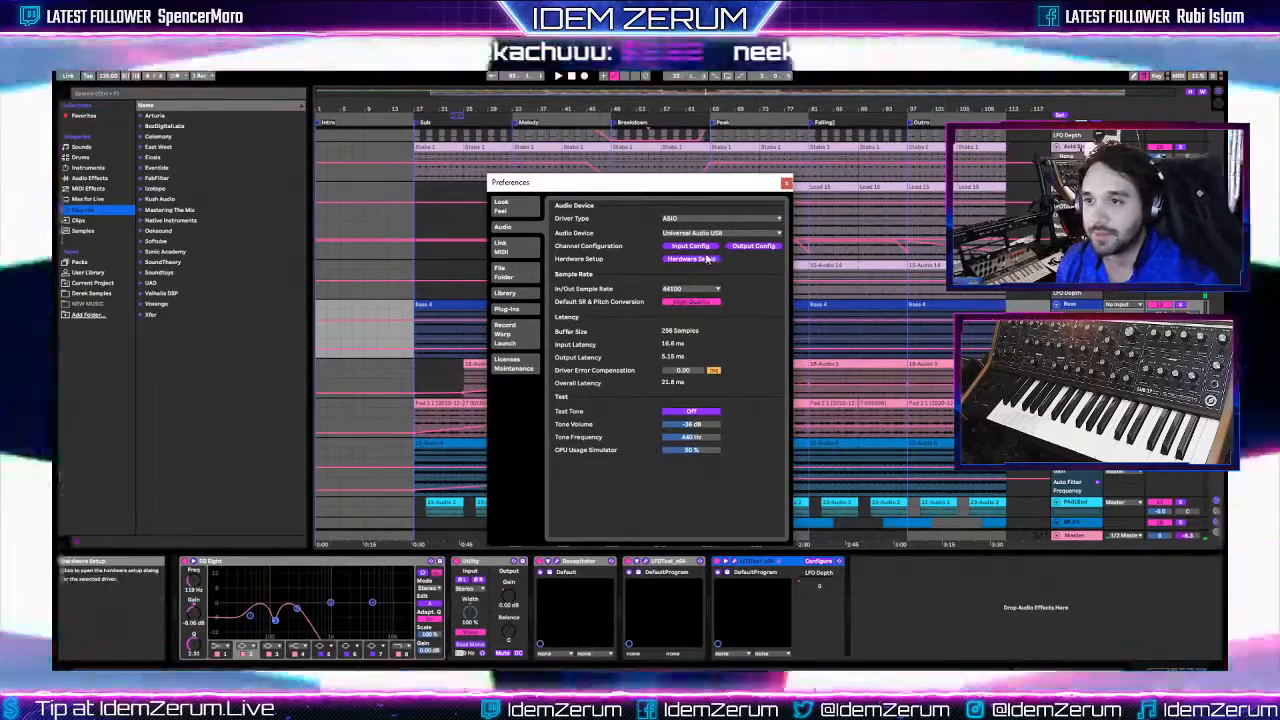
pyautogui.click(703, 260)
pyautogui.click(335, 139)
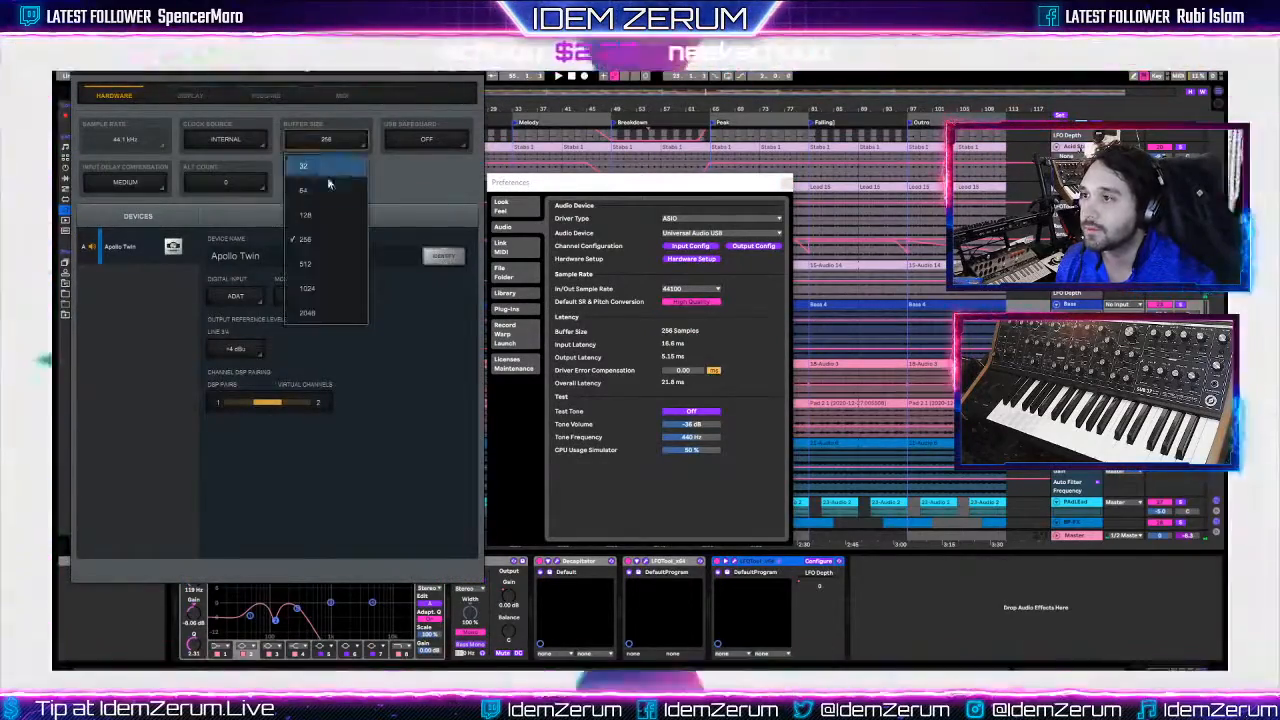
pyautogui.click(342, 262)
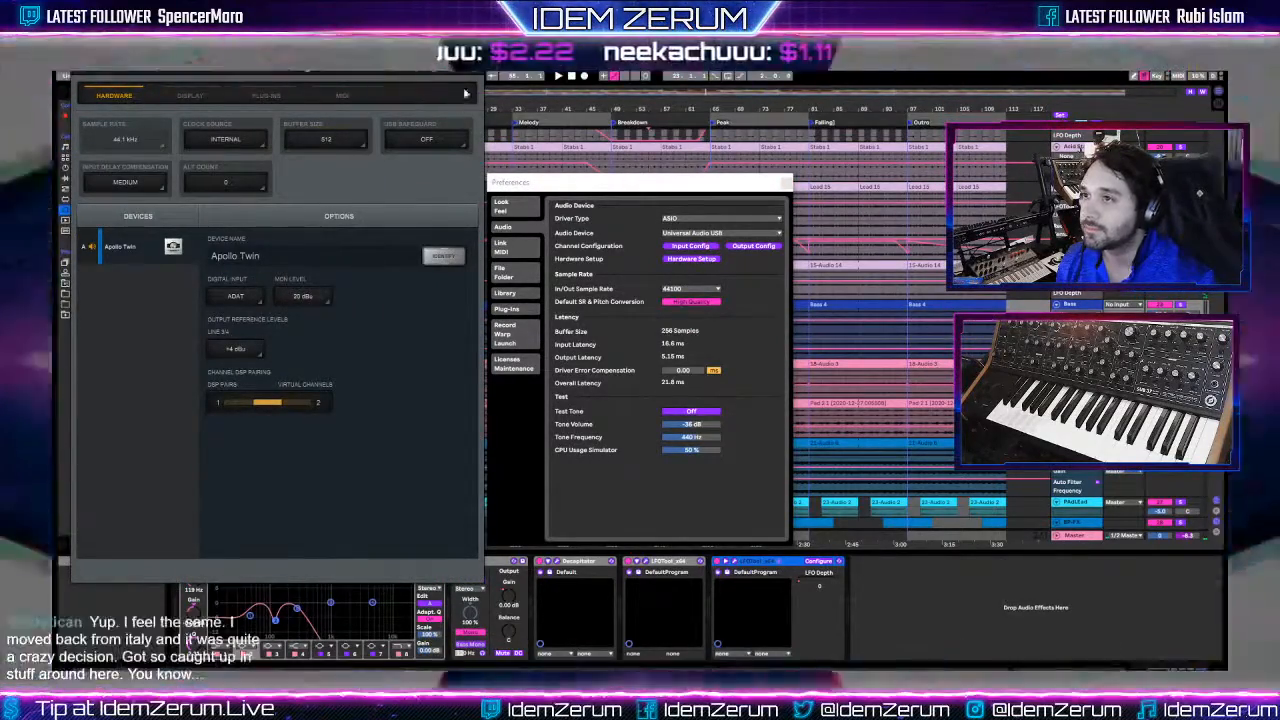
pyautogui.click(475, 73)
pyautogui.click(786, 182)
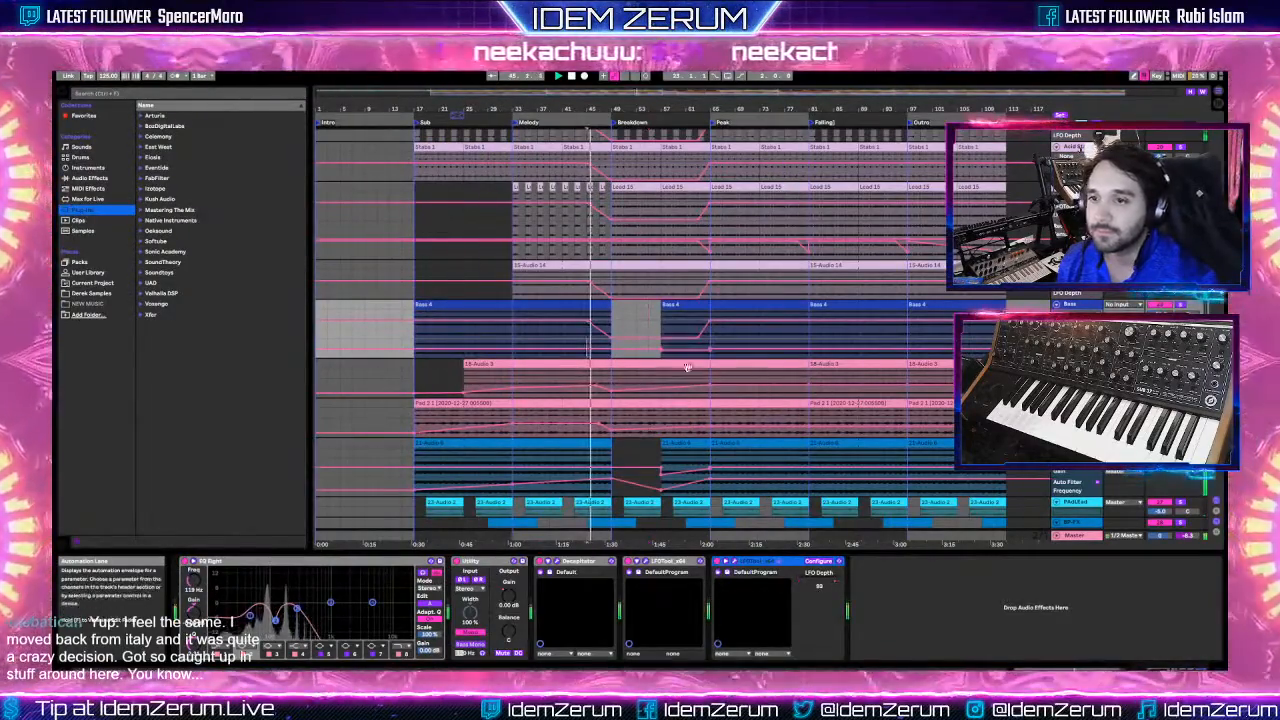
# - Show the LFO Depth automation of the PAd 1 track's LFOTool in a new lane
pyautogui.scroll(-2, 605, 343)
pyautogui.scroll(-2, 614, 338)
pyautogui.click(591, 303)
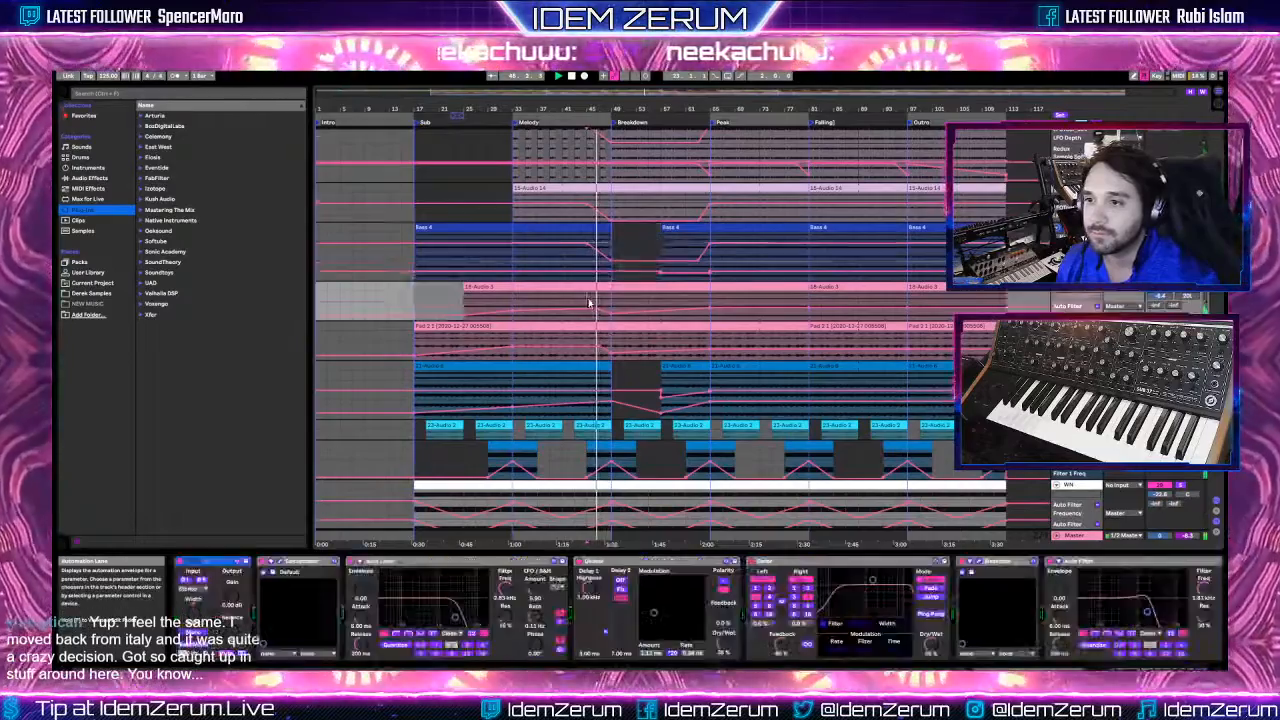
pyautogui.scroll(-3, 1142, 616)
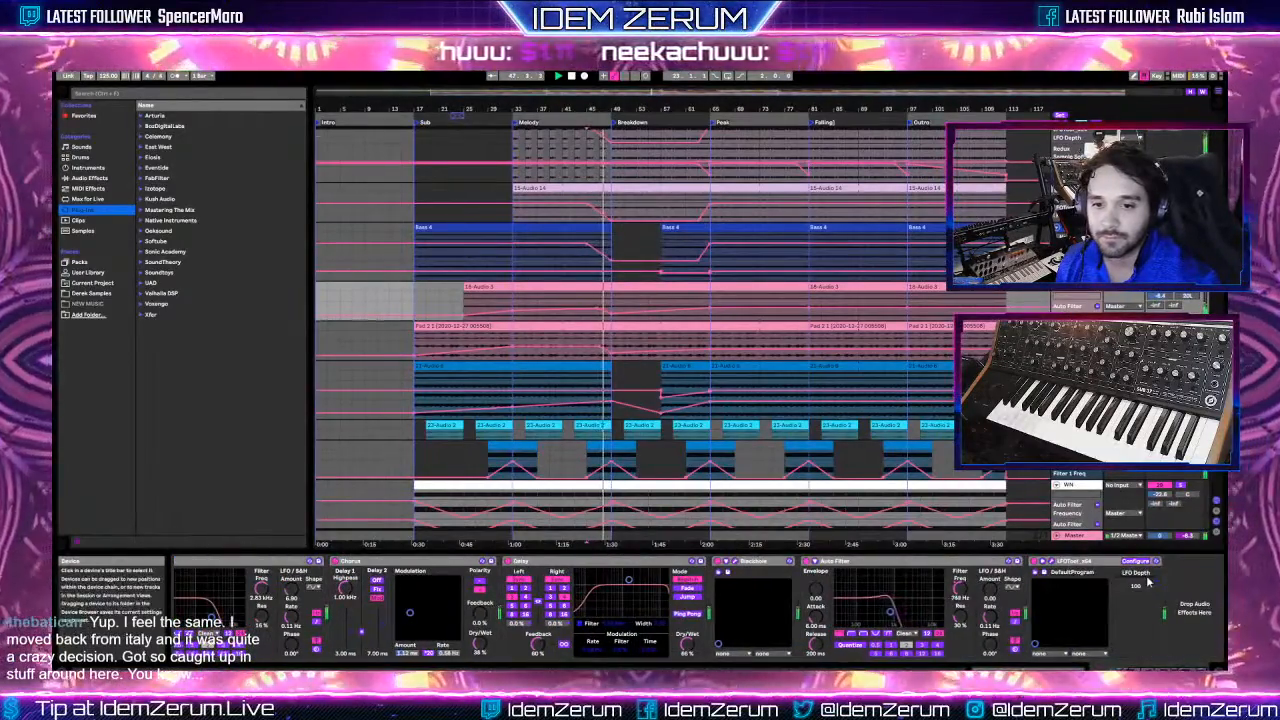
pyautogui.click(1139, 574)
# - Copy the Bass track's LFO Depth dip around the Breakdown onto the PAd 1 track's LFO Depth lane
pyautogui.moveTo(588, 250); pyautogui.dragTo(717, 263)
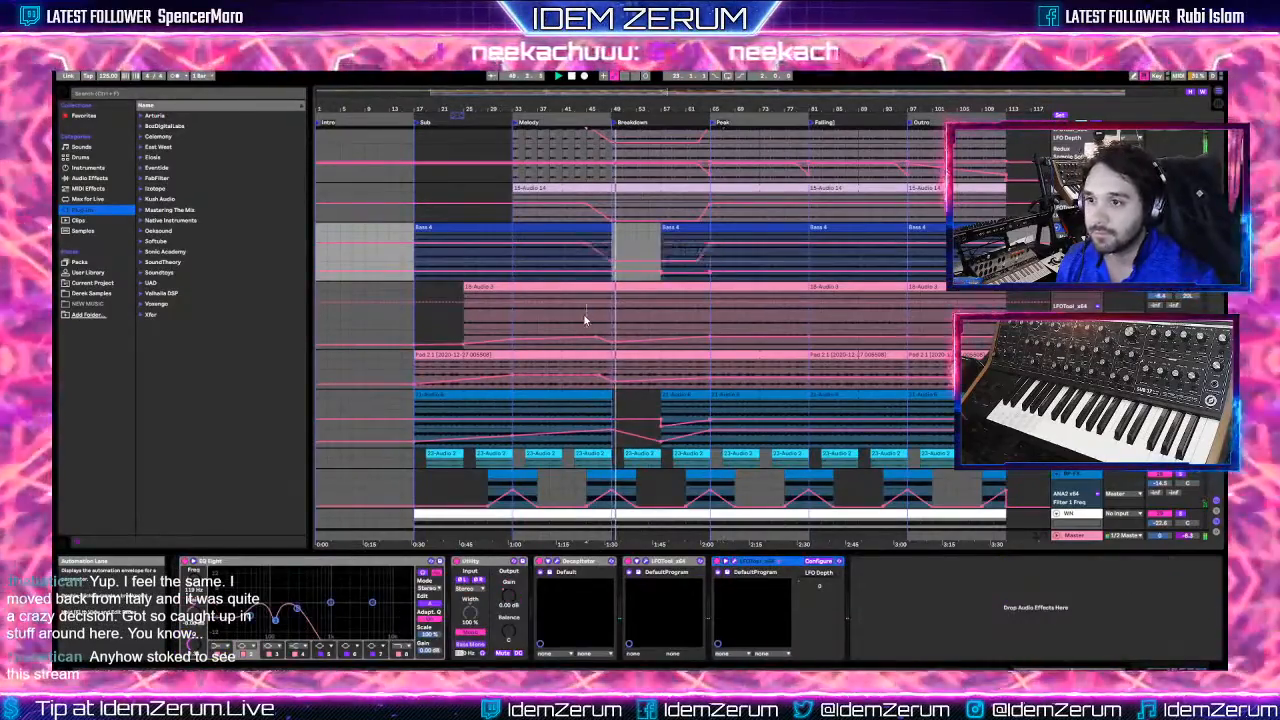
pyautogui.press('Down')
pyautogui.scroll(-2, 594, 344)
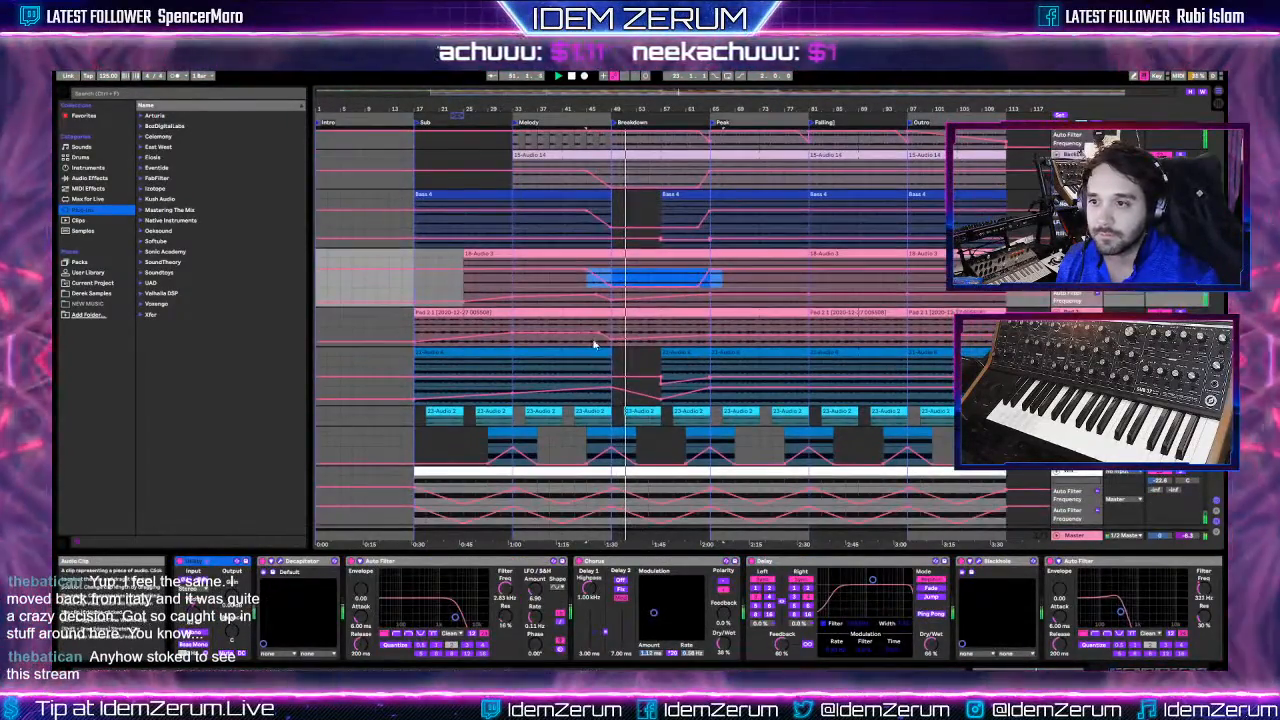
# - Expose LFO Depth on the Pad 2 track's LFOTool and show its automation in a new lane
pyautogui.click(594, 344)
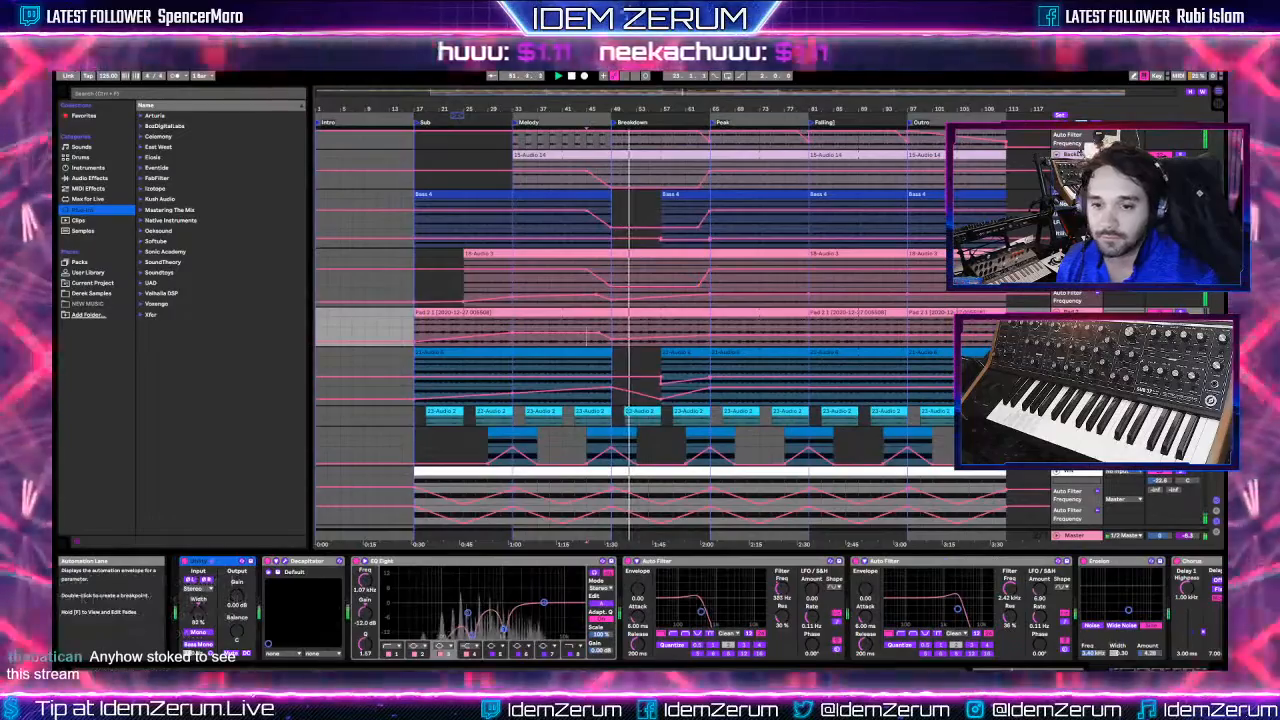
pyautogui.click(1100, 561)
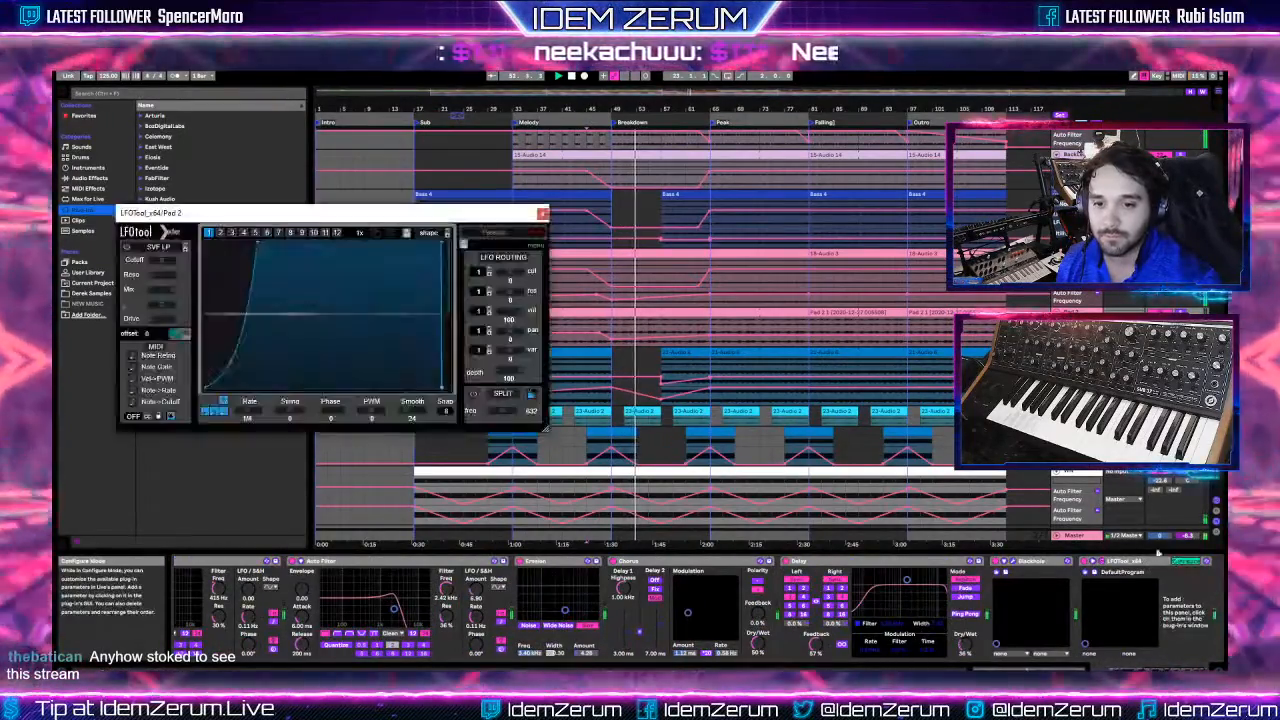
pyautogui.click(518, 372)
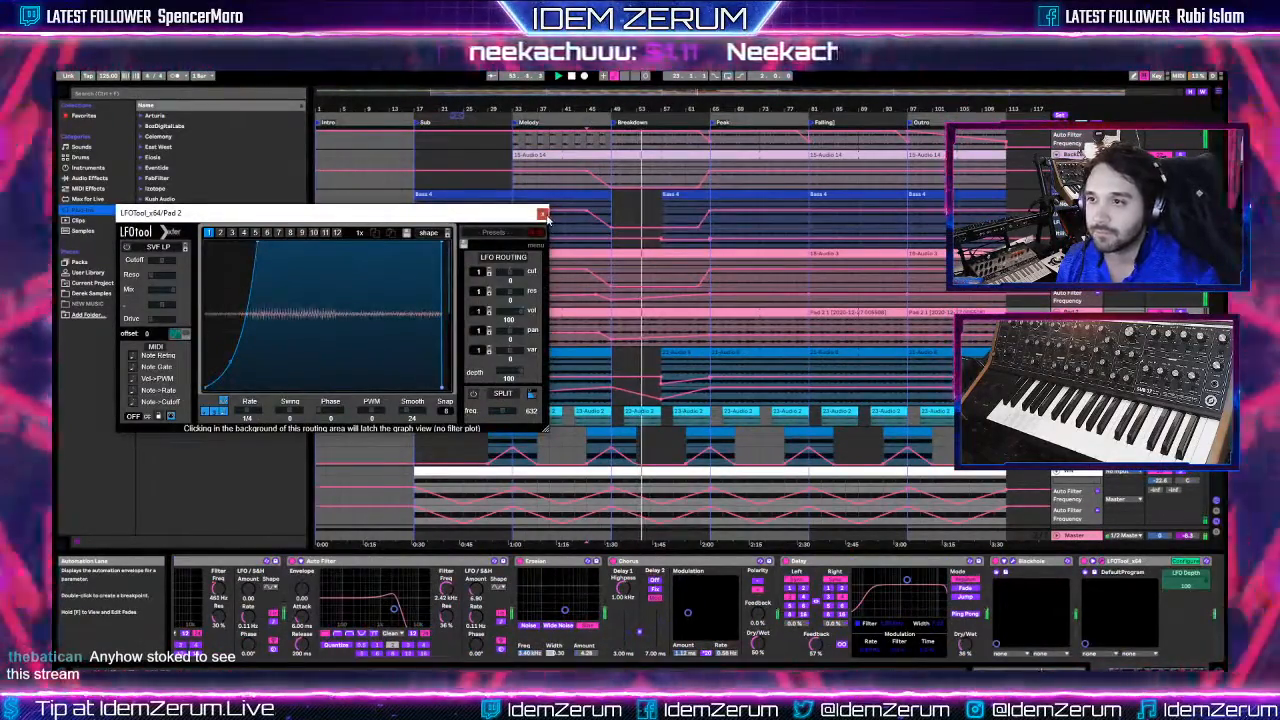
pyautogui.click(542, 214)
pyautogui.rightClick(1190, 581)
pyautogui.click(1188, 594)
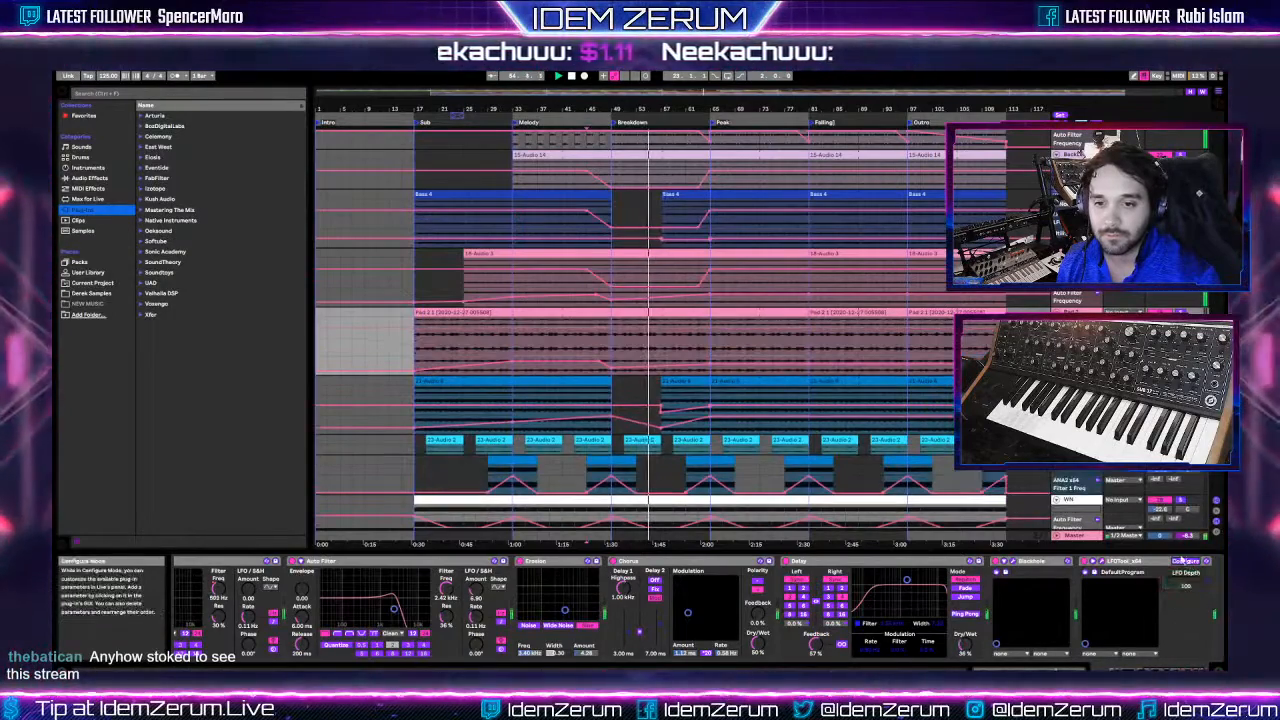
# - Paste the Breakdown dip into the Pad 2 track's LFO Depth lane and reduce the lane's height
pyautogui.click(586, 343)
pyautogui.hotkey('ctrl', 'v')
pyautogui.scroll(-1, 588, 338)
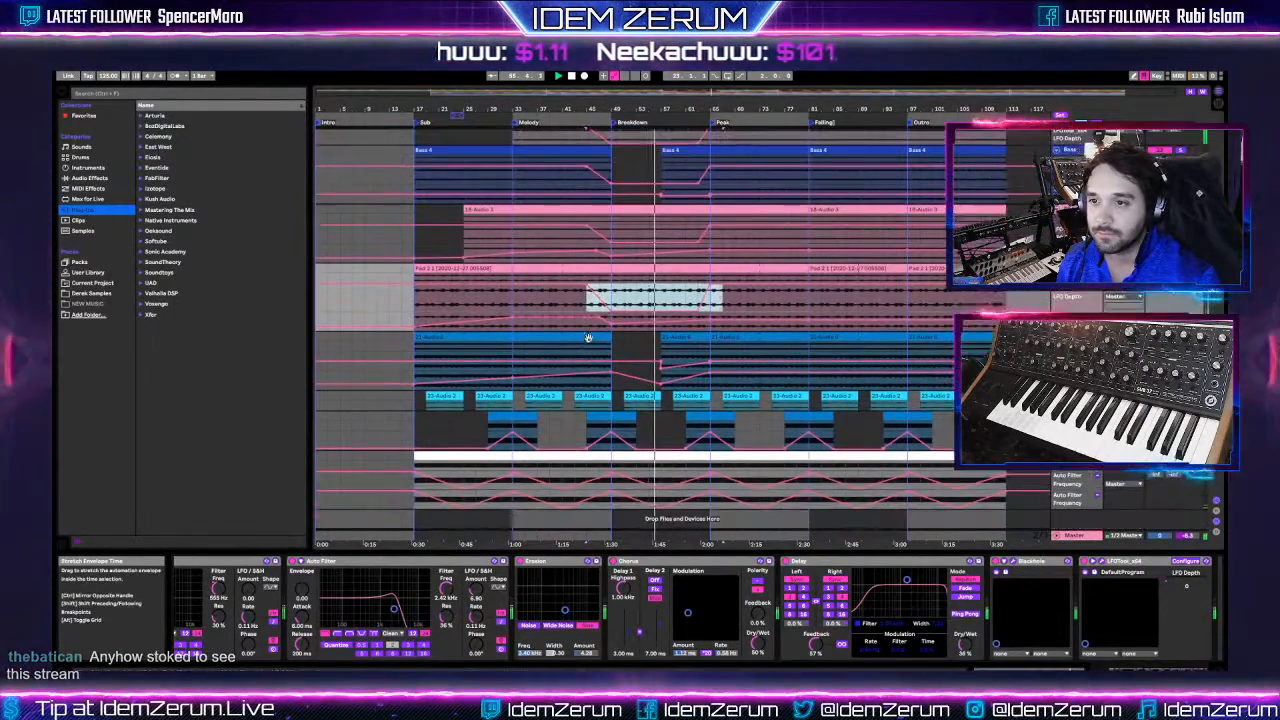
pyautogui.moveTo(1076, 312); pyautogui.dragTo(1076, 303)
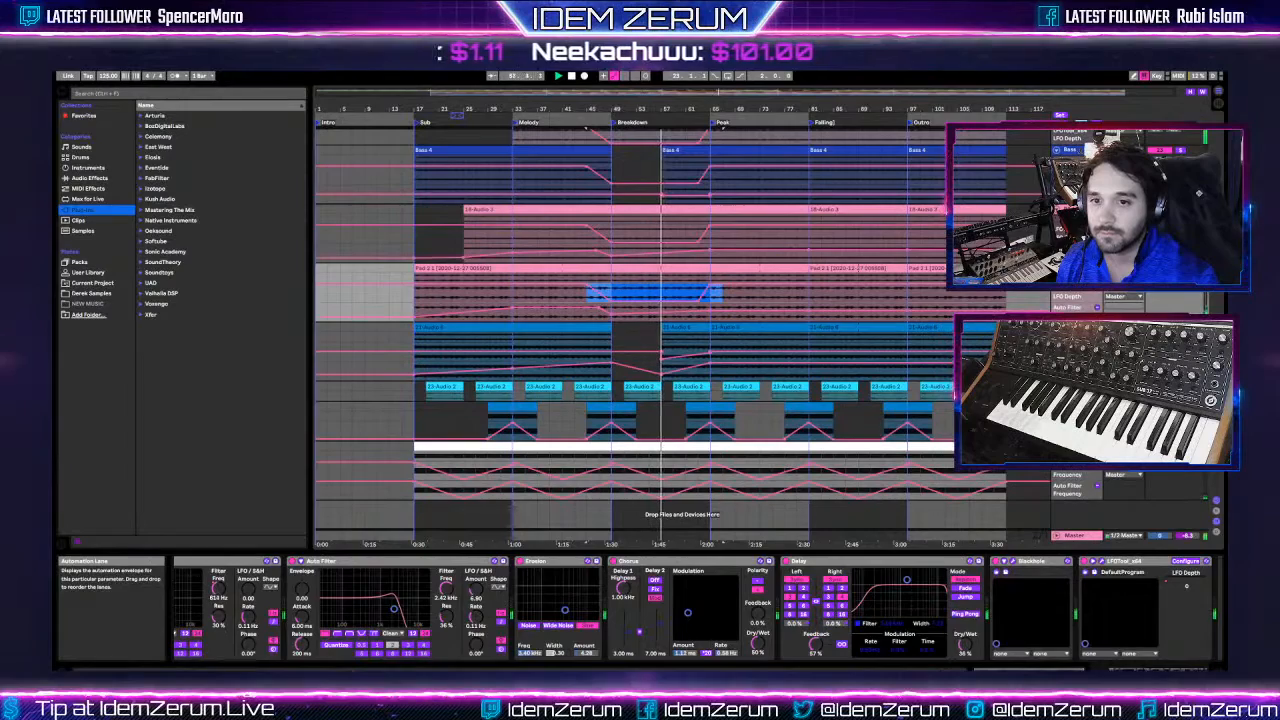
# - Check the device chains of the neighbouring tracks and copy the Backlead track's LFOTool that already exposes LFO Depth
pyautogui.click(1076, 327)
pyautogui.click(1101, 608)
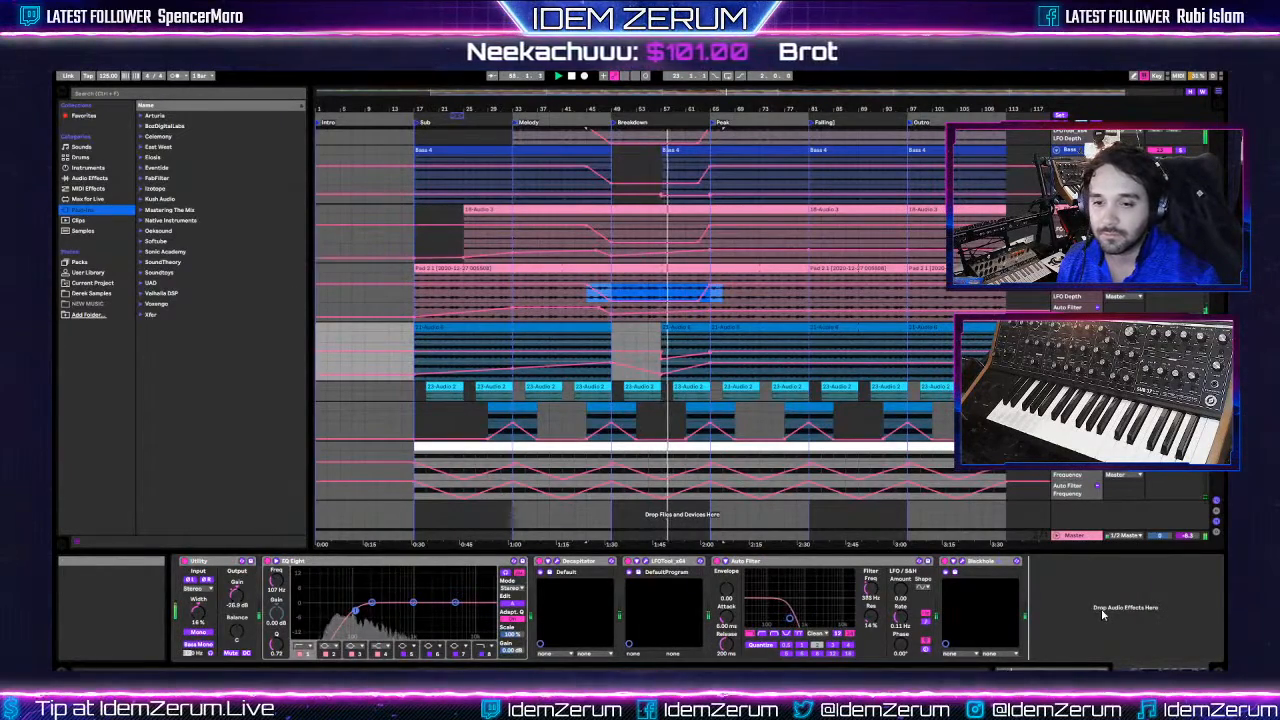
pyautogui.click(1070, 297)
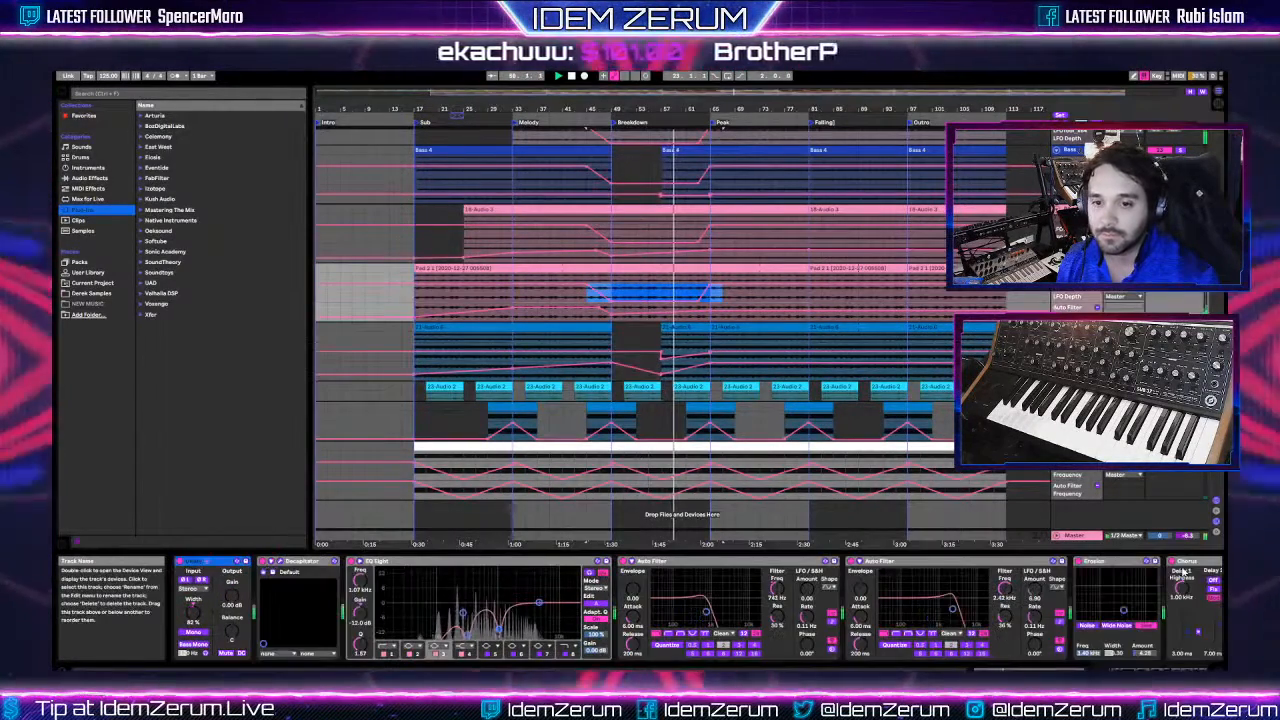
pyautogui.click(1070, 150)
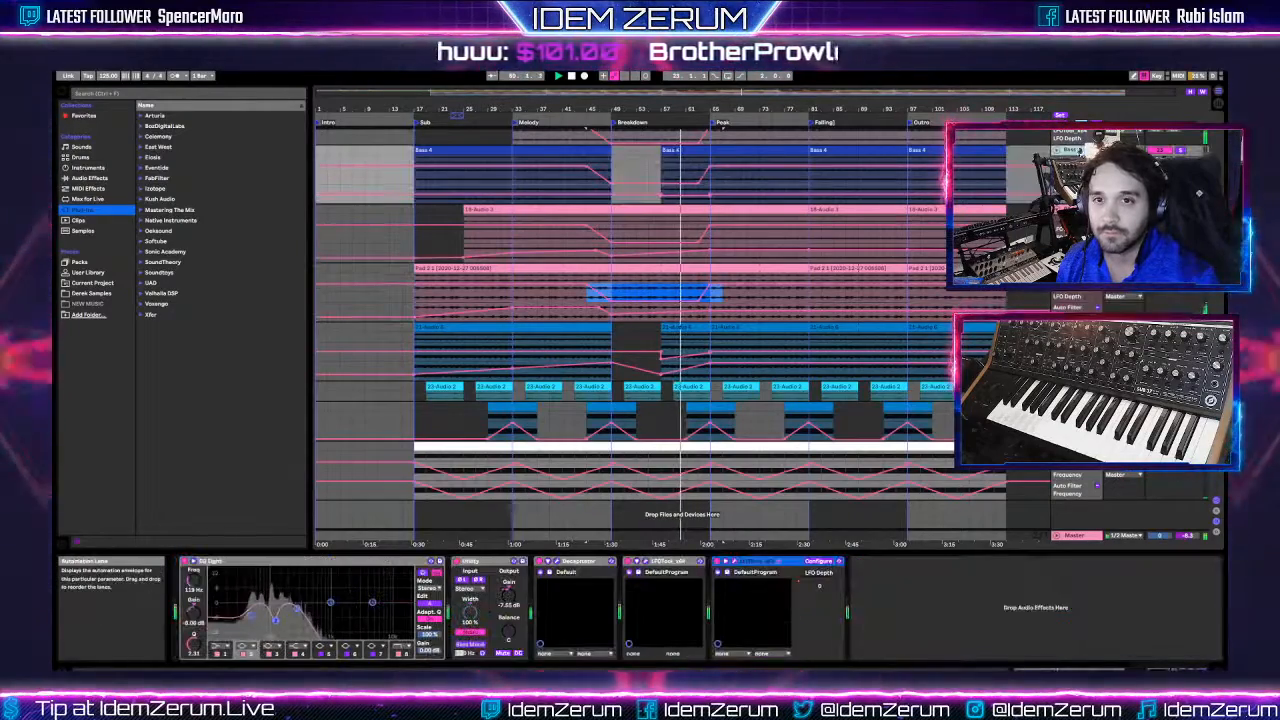
pyautogui.scroll(2, 1070, 150)
pyautogui.scroll(1, 1070, 199)
pyautogui.click(1070, 199)
pyautogui.click(1030, 563)
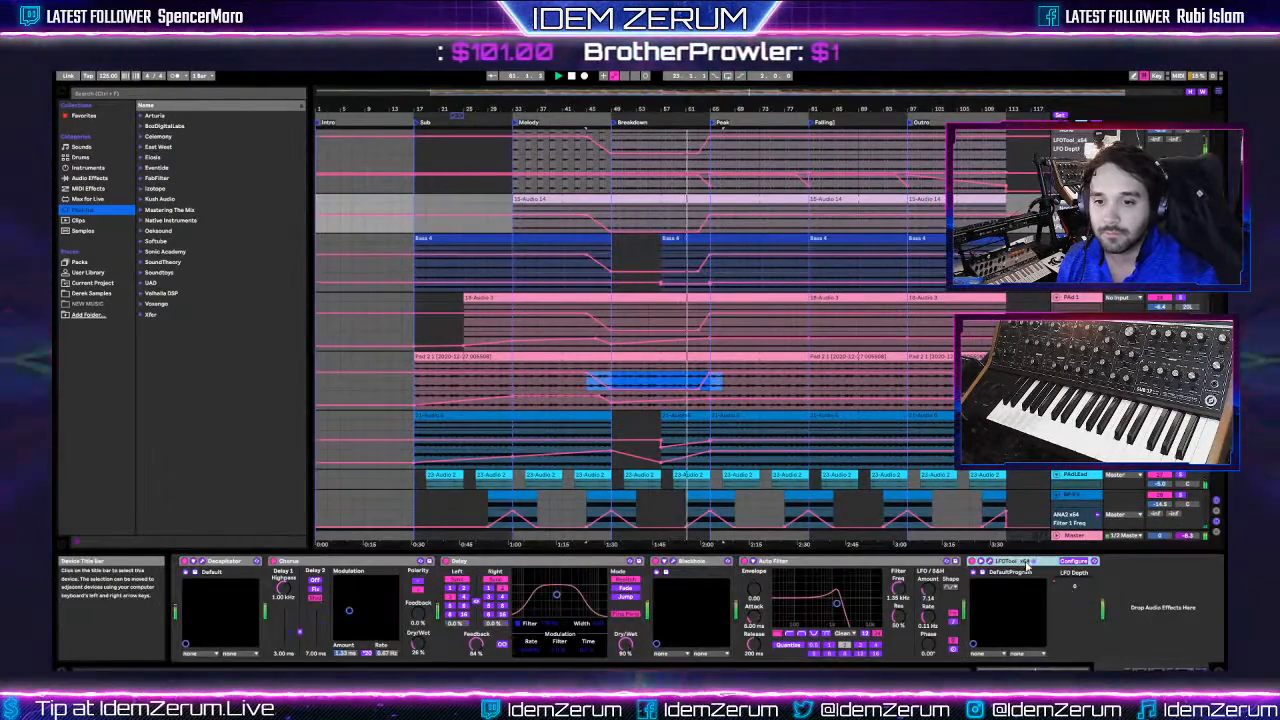
# - Stop playback and paste the copied LFOTool after Blackhole on the blue audio track directly below Pad 2
pyautogui.scroll(-2, 997, 540)
pyautogui.click(670, 410)
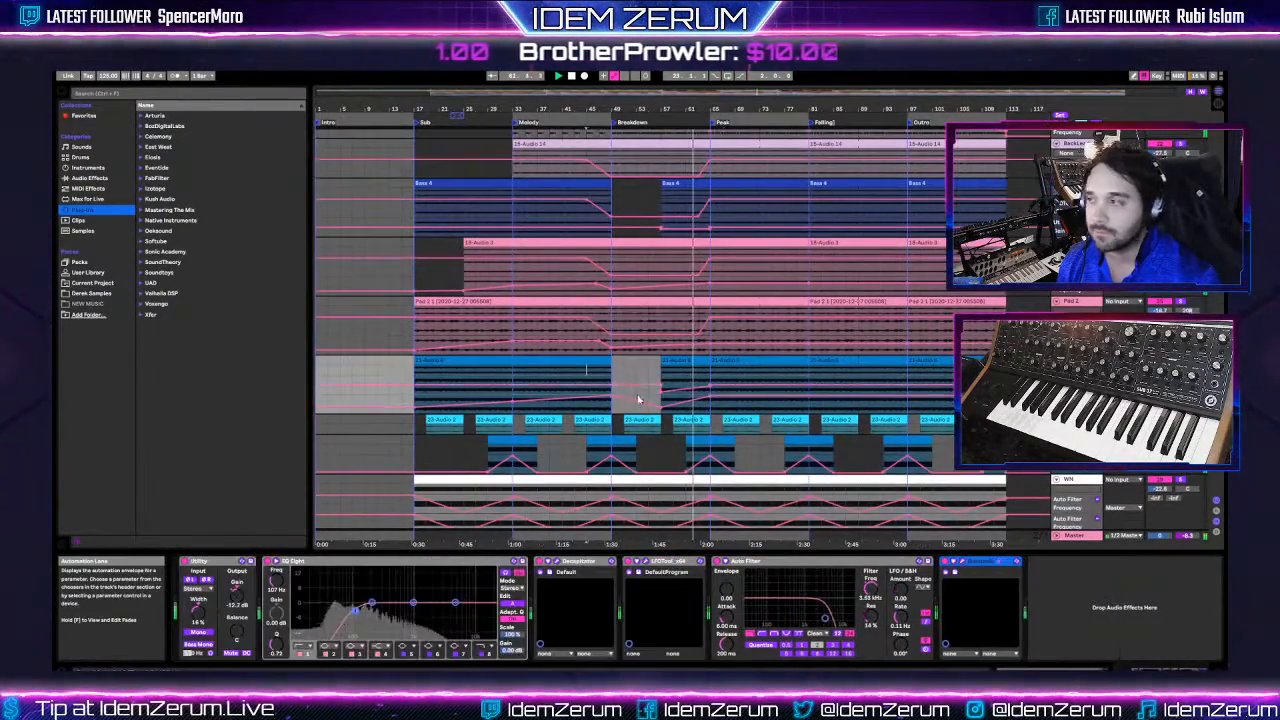
pyautogui.press('space')
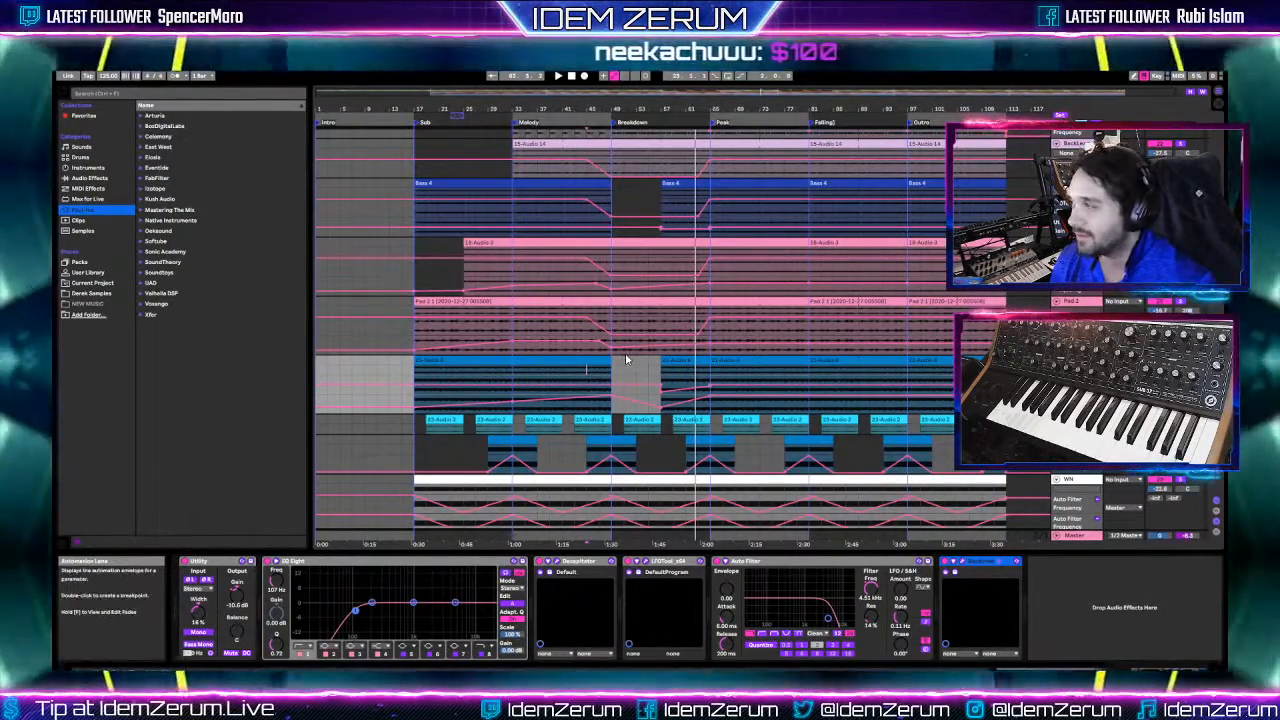
pyautogui.scroll(-1, 635, 365)
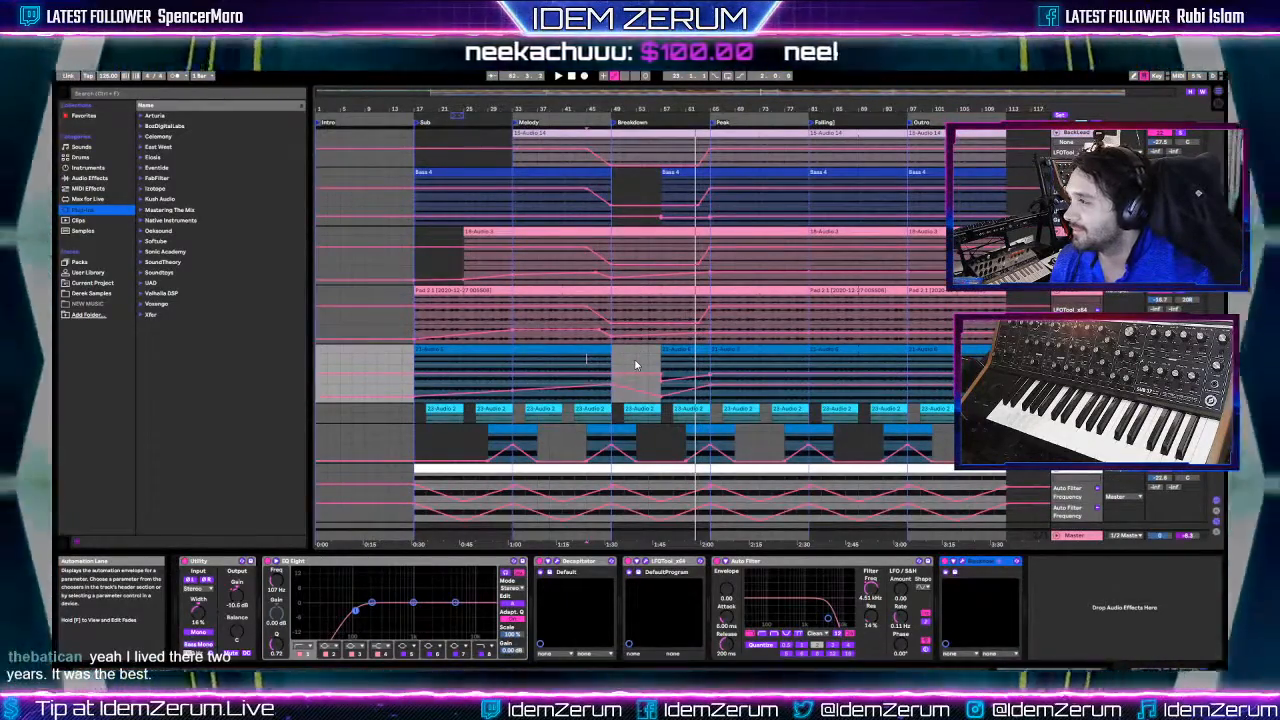
pyautogui.scroll(-1, 628, 367)
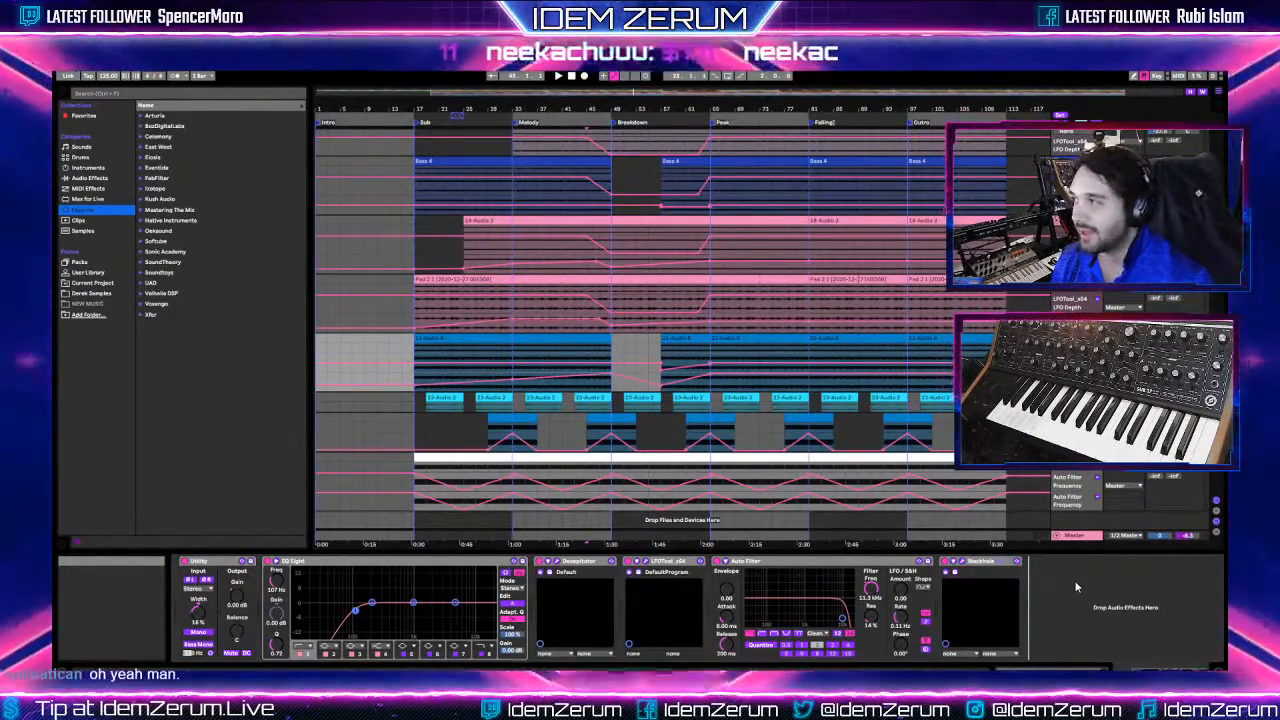
pyautogui.hotkey('ctrl', 'v')
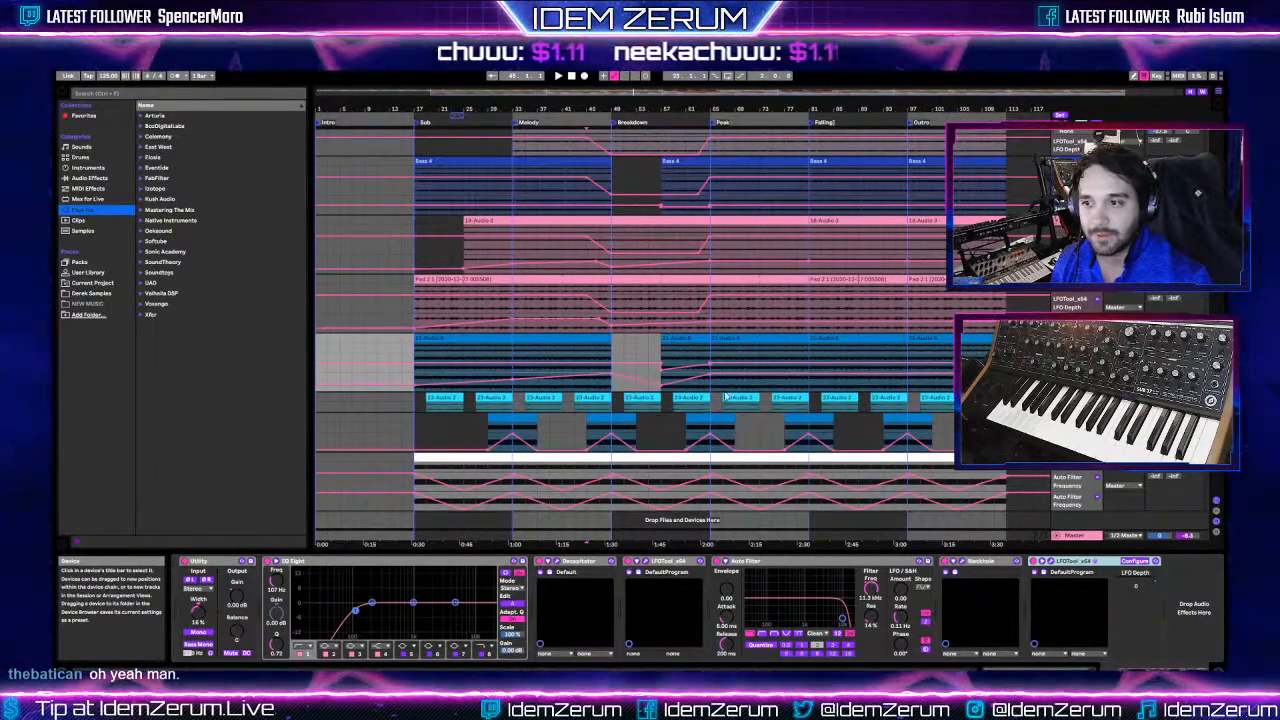
# - Show the pasted LFOTool's LFO Depth automation in a new lane on the blue track below Pad 2 and reduce the lane's height
pyautogui.rightClick(1140, 580)
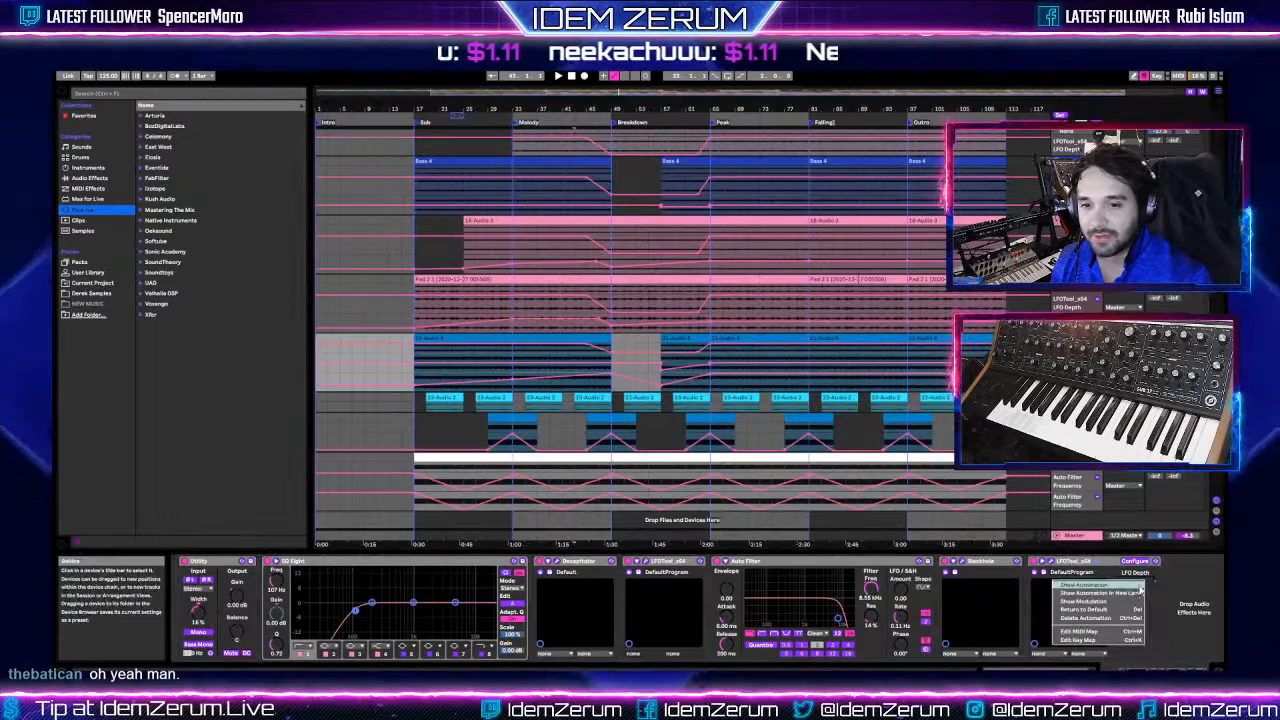
pyautogui.click(1142, 592)
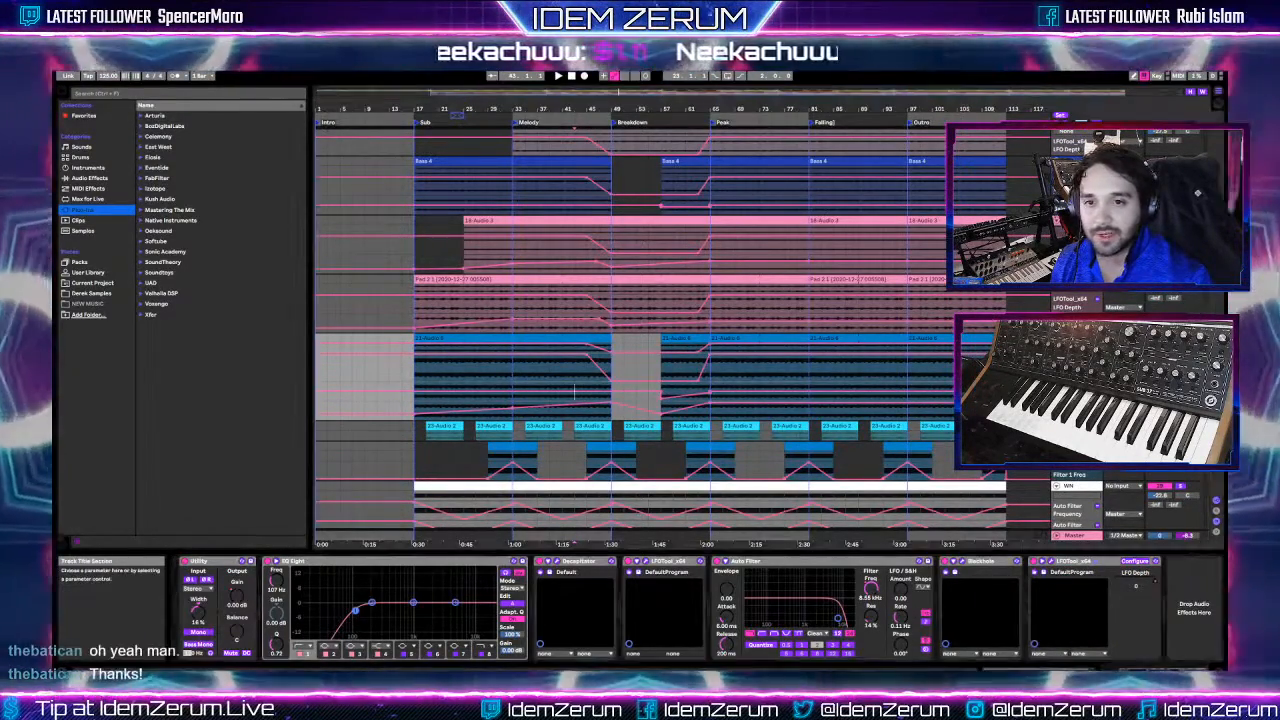
pyautogui.click(1074, 352)
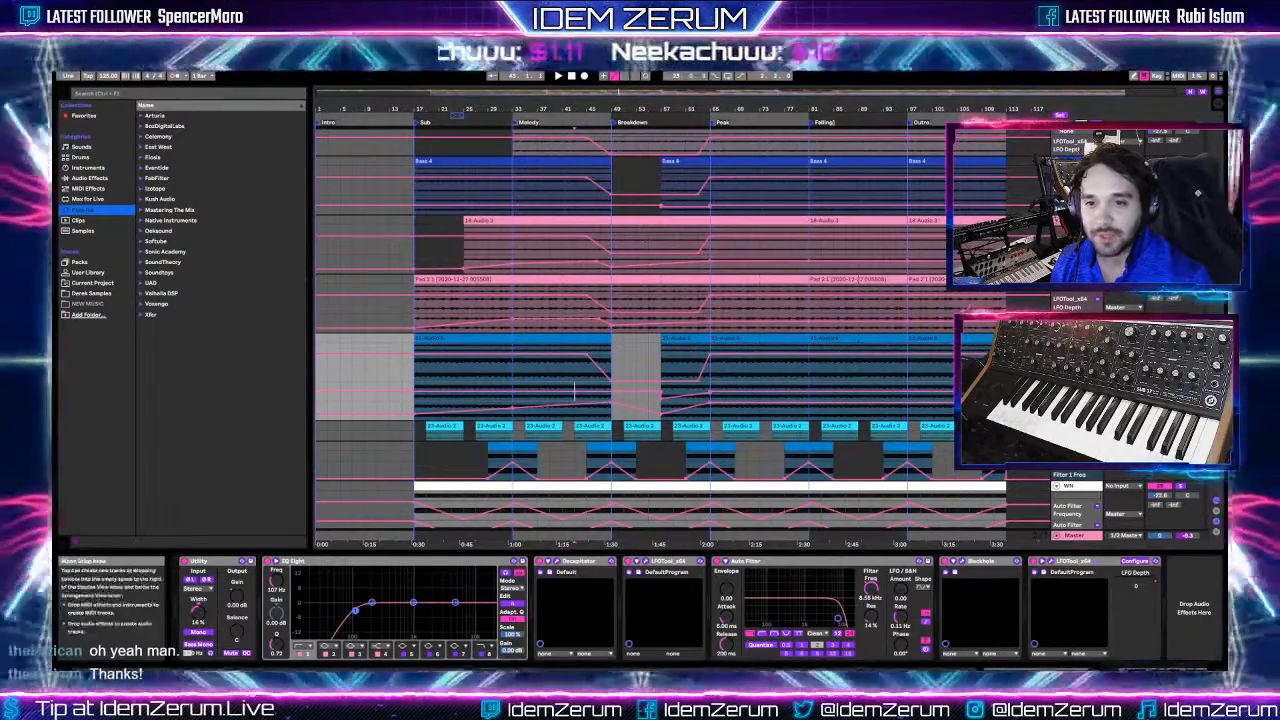
pyautogui.moveTo(1075, 382); pyautogui.dragTo(1075, 373)
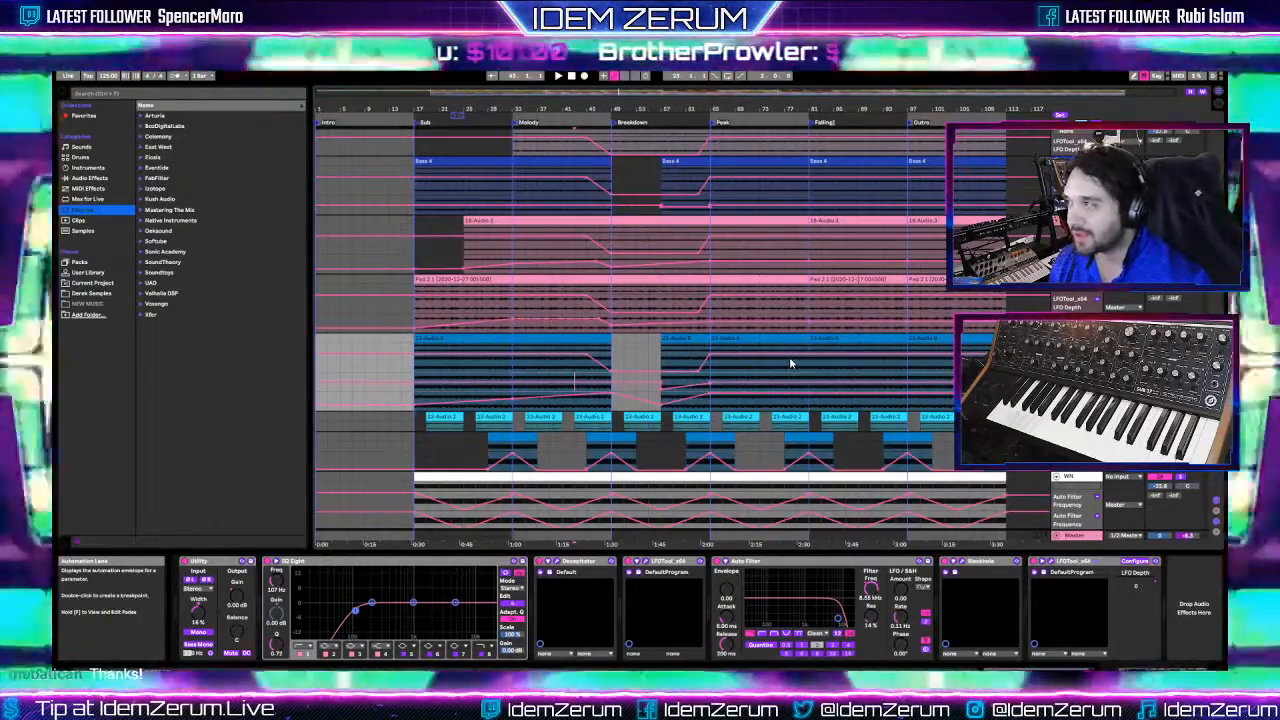
# - Paste the LFOTool at the end of the PAdLEad track's chain, show its LFO Depth in a new lane and reduce the lane's height
pyautogui.scroll(-1, 593, 356)
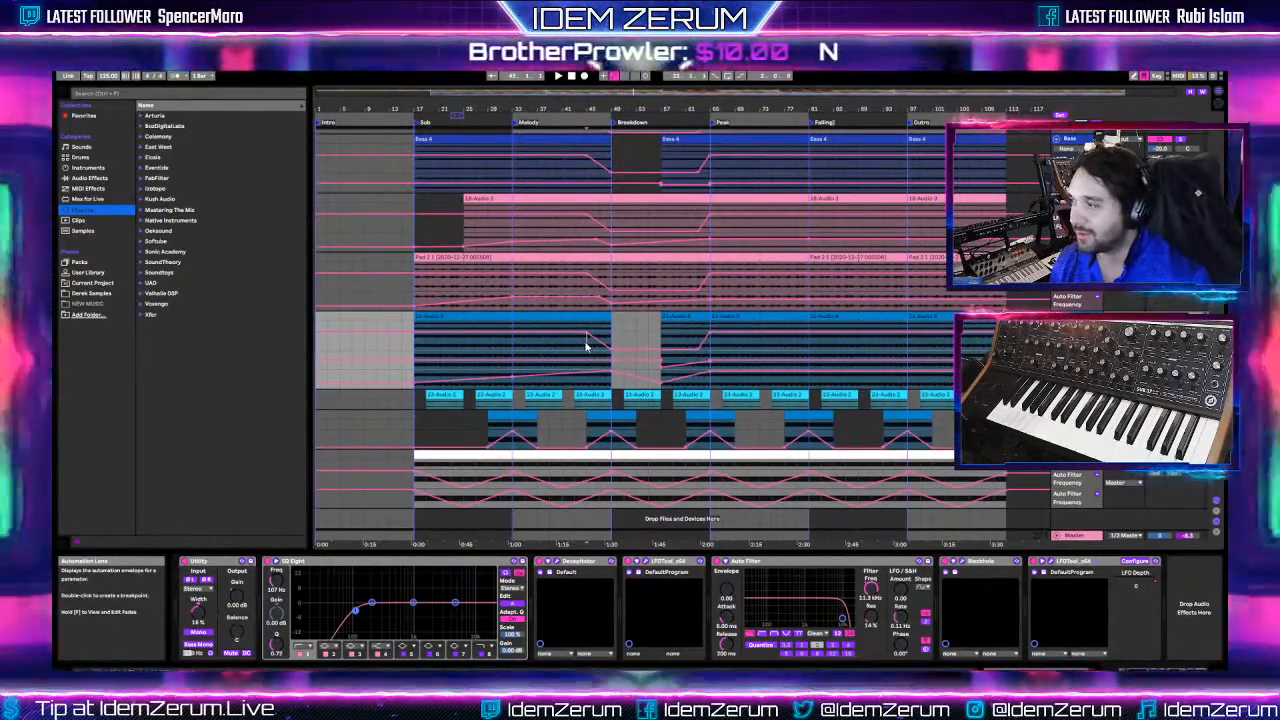
pyautogui.scroll(1, 581, 344)
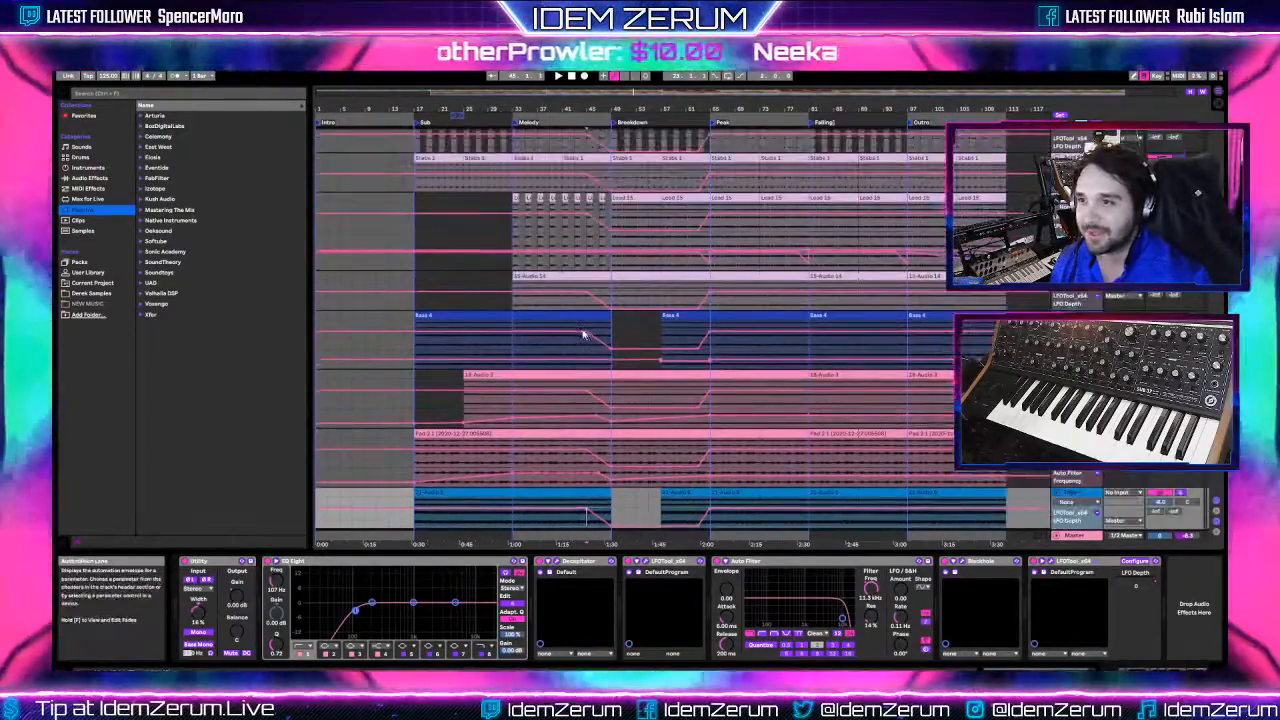
pyautogui.scroll(2, 588, 330)
pyautogui.scroll(-2, 588, 330)
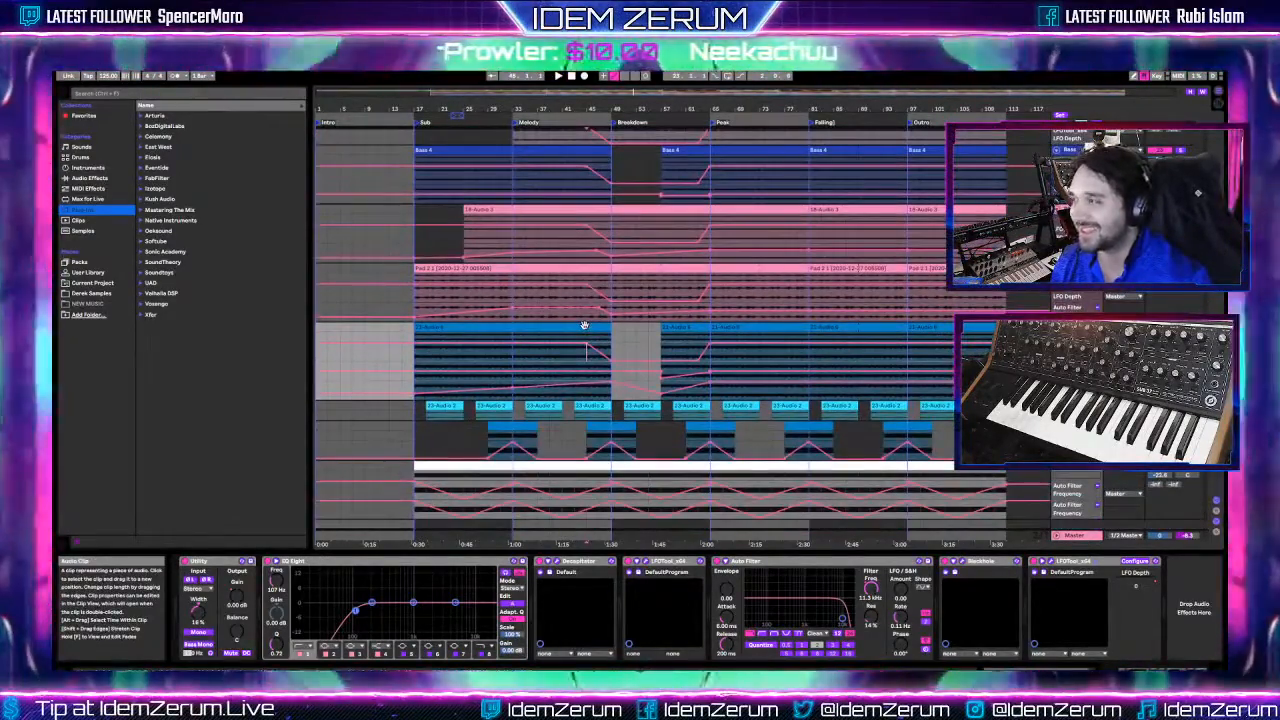
pyautogui.scroll(-1, 591, 330)
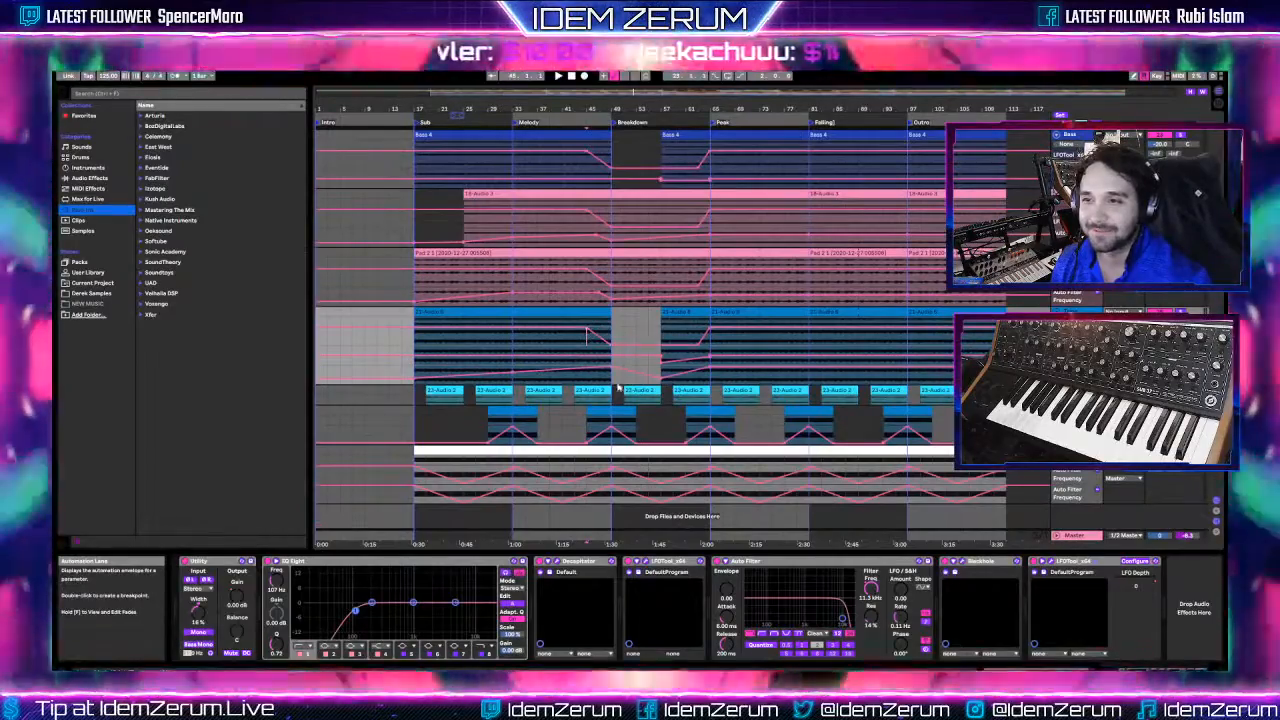
pyautogui.click(589, 403)
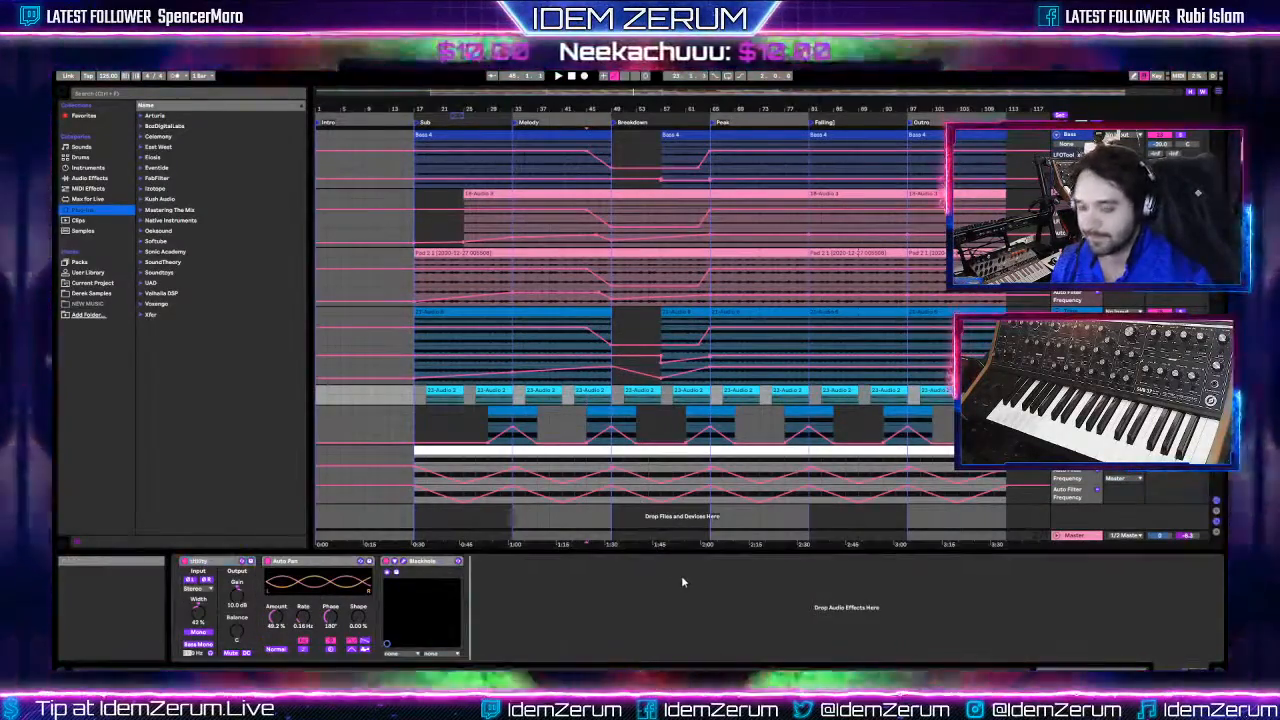
pyautogui.rightClick(597, 581)
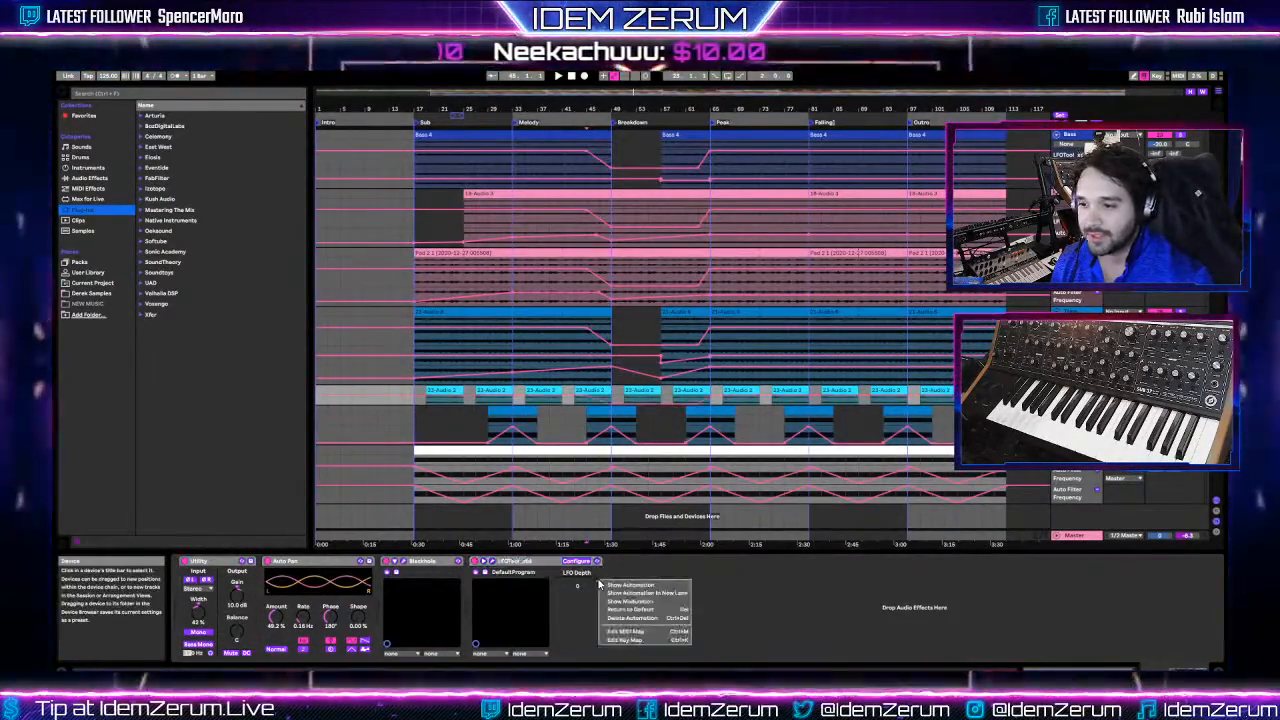
pyautogui.click(616, 594)
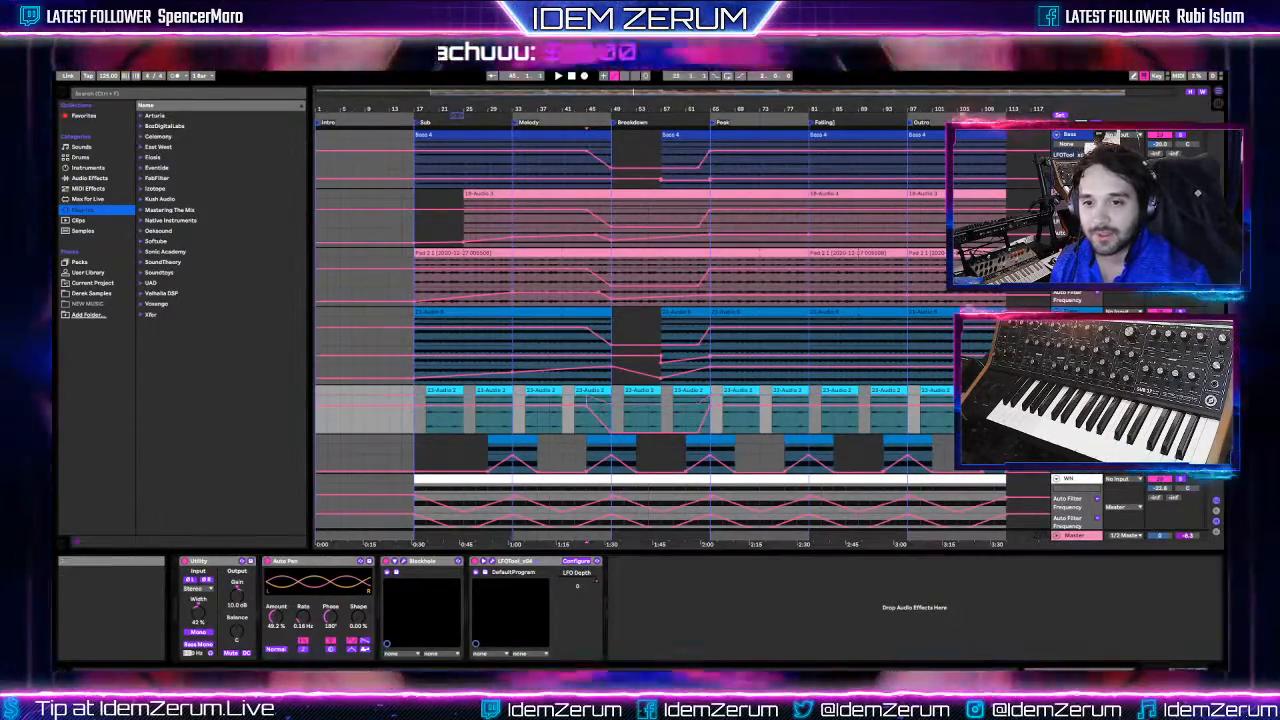
pyautogui.moveTo(1076, 433); pyautogui.dragTo(1076, 423)
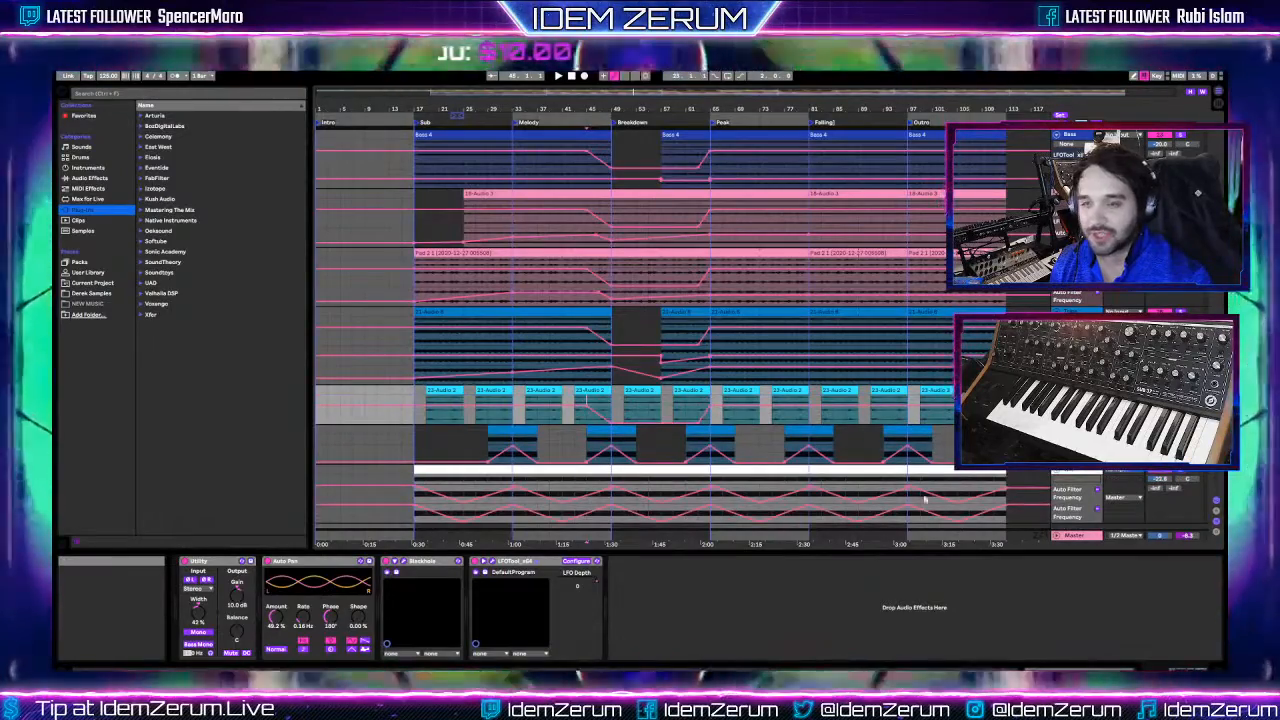
# - Select the Breakdown dip in the PAdLEad track's LFO Depth automation lane
pyautogui.moveTo(588, 414); pyautogui.dragTo(720, 414)
pyautogui.moveTo(588, 420); pyautogui.dragTo(706, 423)
pyautogui.scroll(-1, 704, 424)
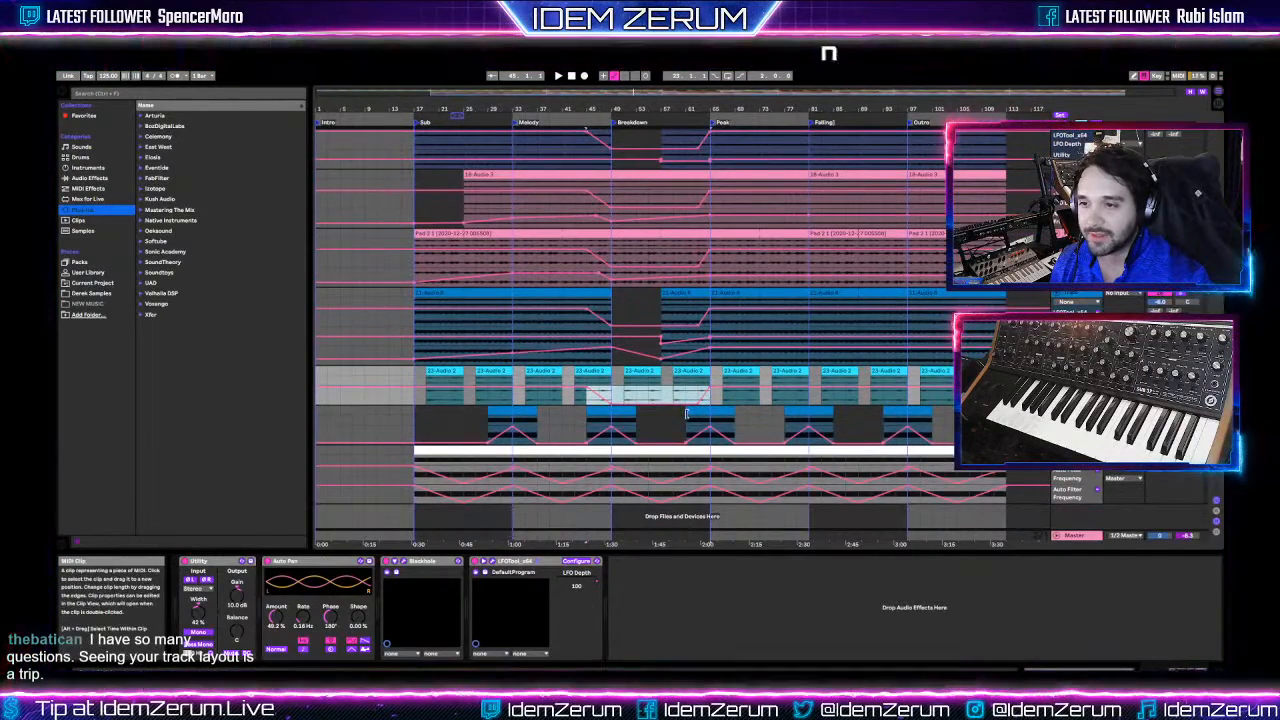
# - Expose LFO Depth on the BP-FX track's LFOTool, show its automation in a new lane and close the plug-in window
pyautogui.click(599, 422)
pyautogui.hscroll(3, 1195, 612)
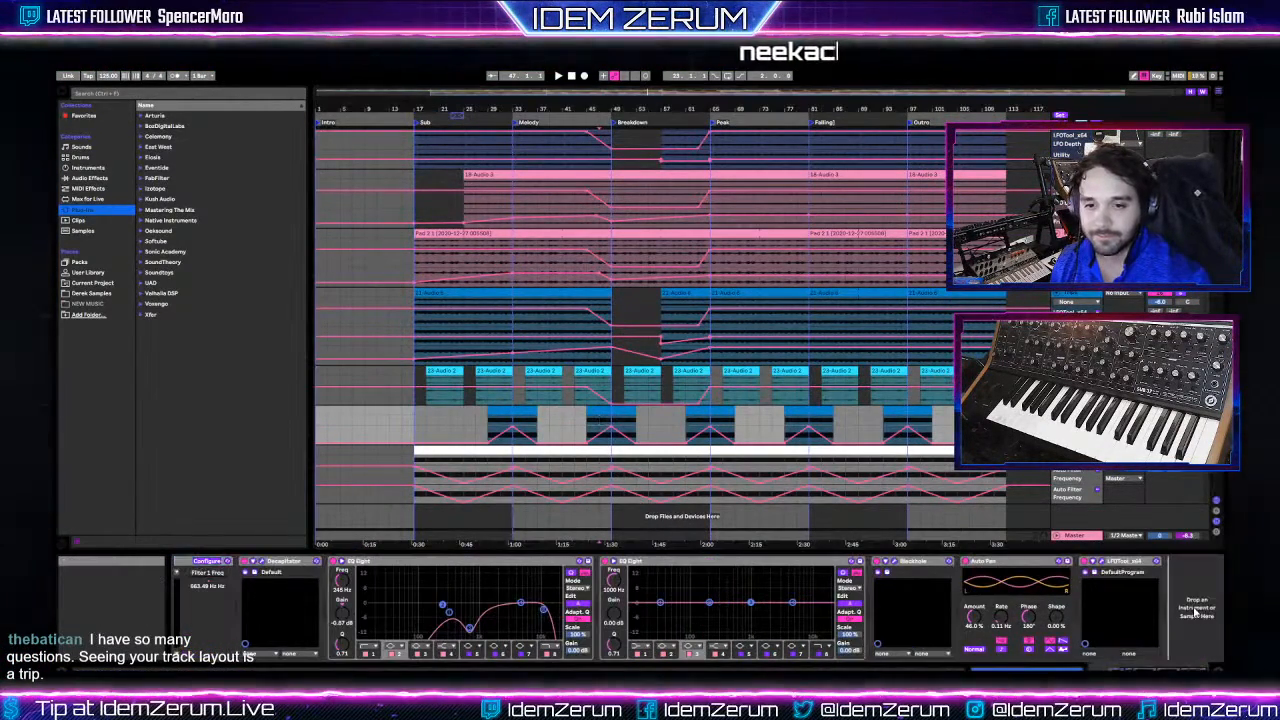
pyautogui.click(1092, 562)
pyautogui.click(1178, 562)
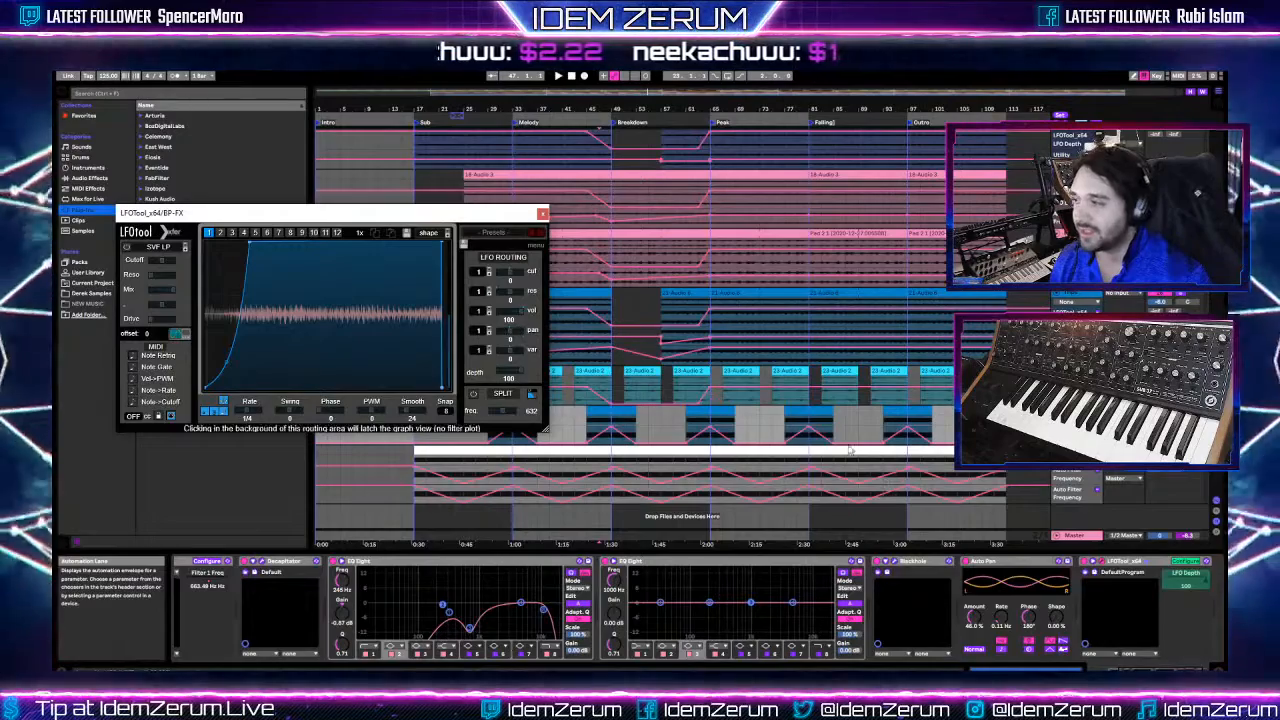
pyautogui.click(1190, 564)
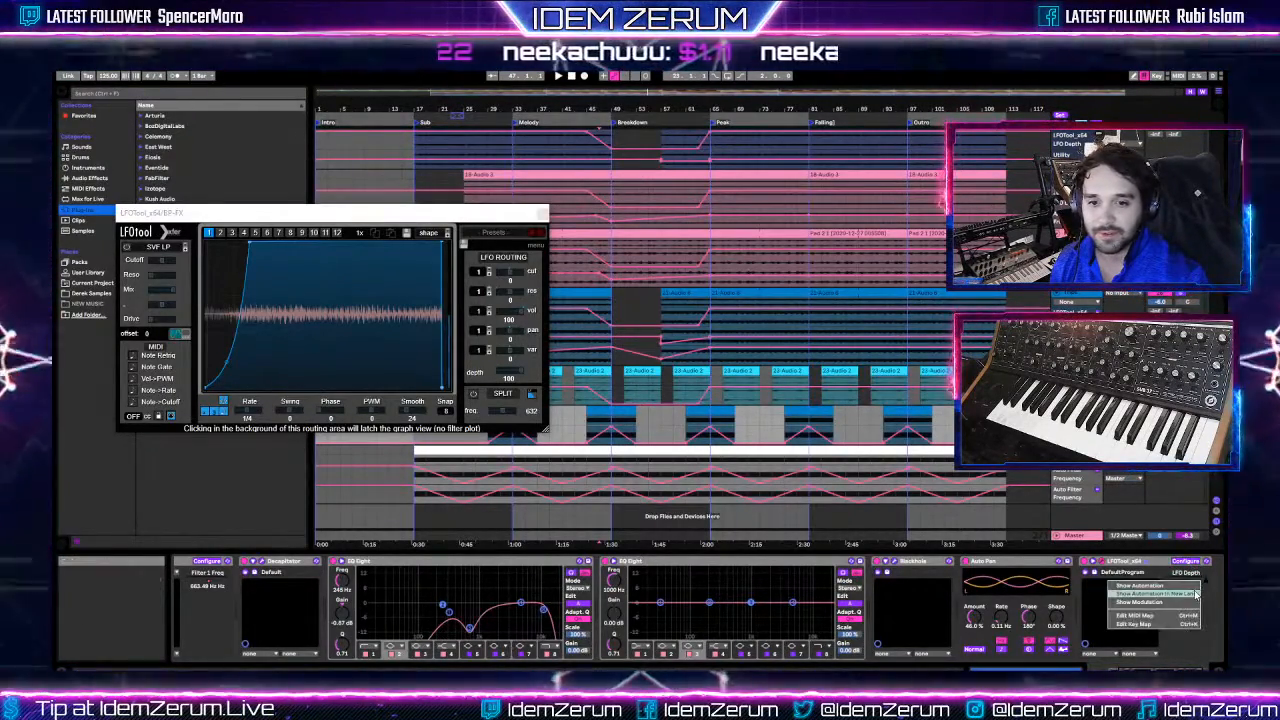
pyautogui.click(543, 214)
pyautogui.scroll(-2, 617, 398)
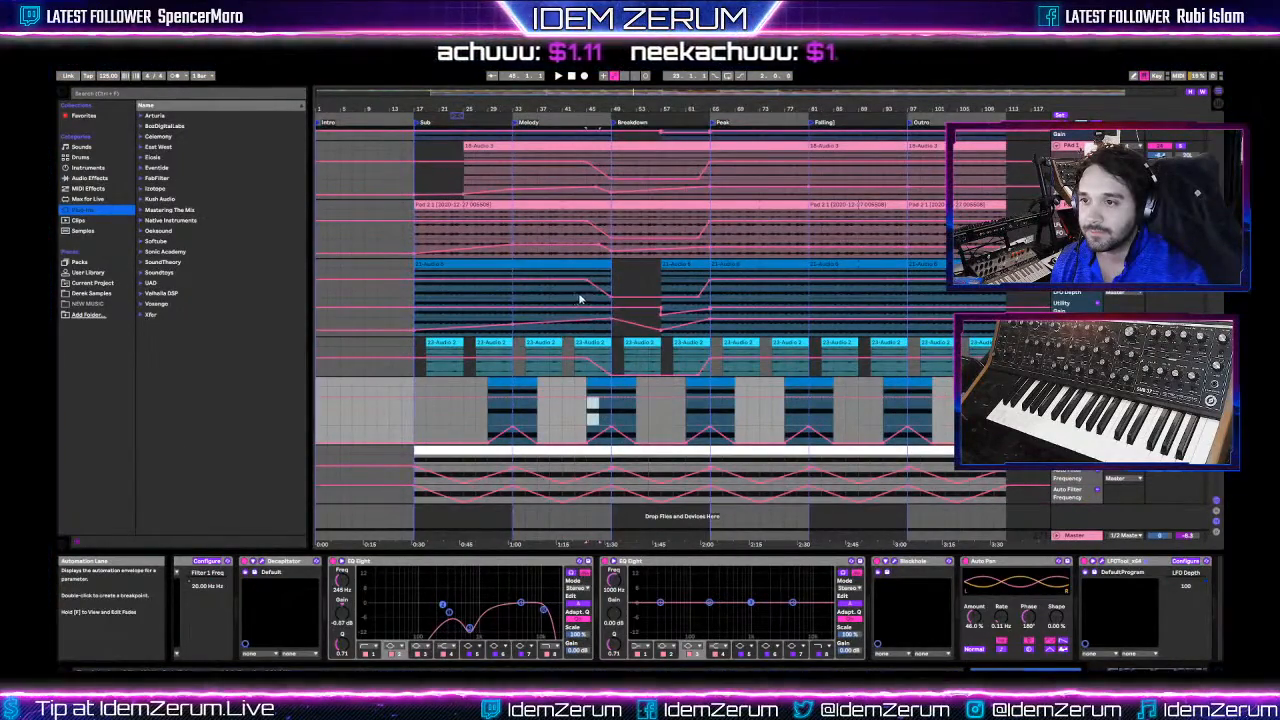
# - Copy the LFO Depth dip around the Breakdown from the blue track below Pad 2 into the BP-FX track's LFO Depth lane
pyautogui.moveTo(575, 299); pyautogui.dragTo(710, 299)
pyautogui.click(584, 411)
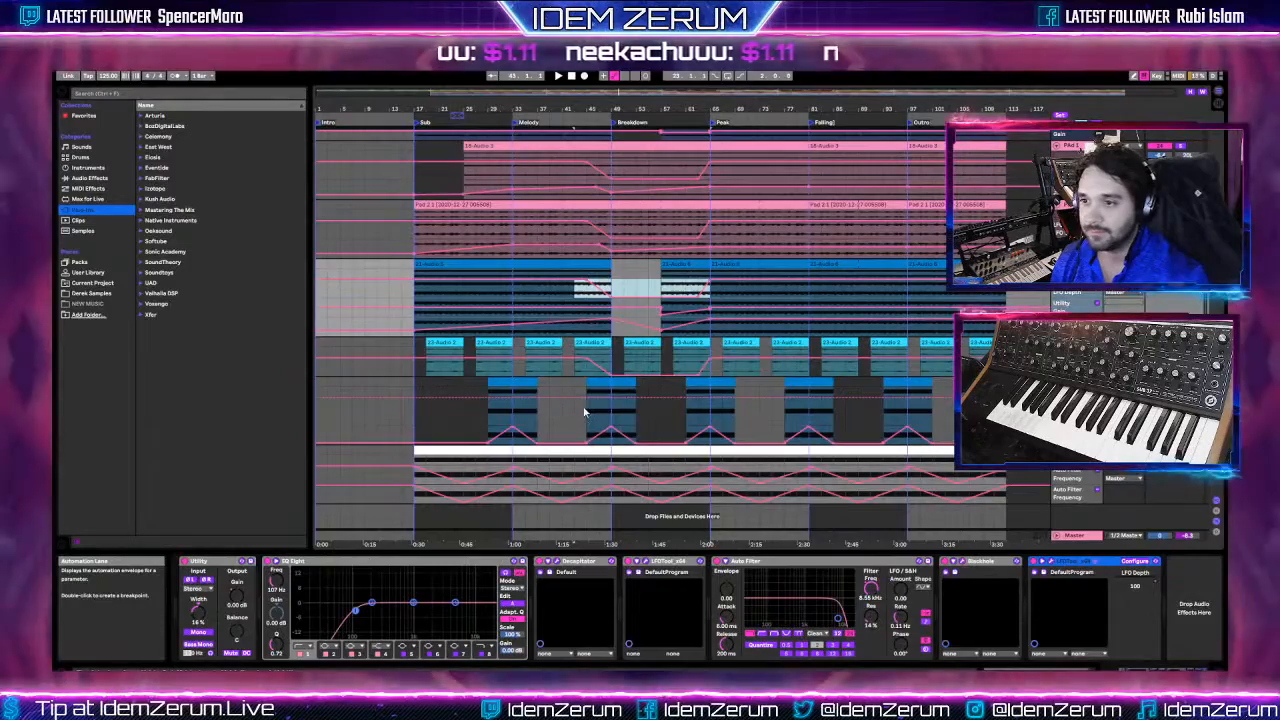
pyautogui.click(577, 410)
pyautogui.hotkey('ctrl', 'v')
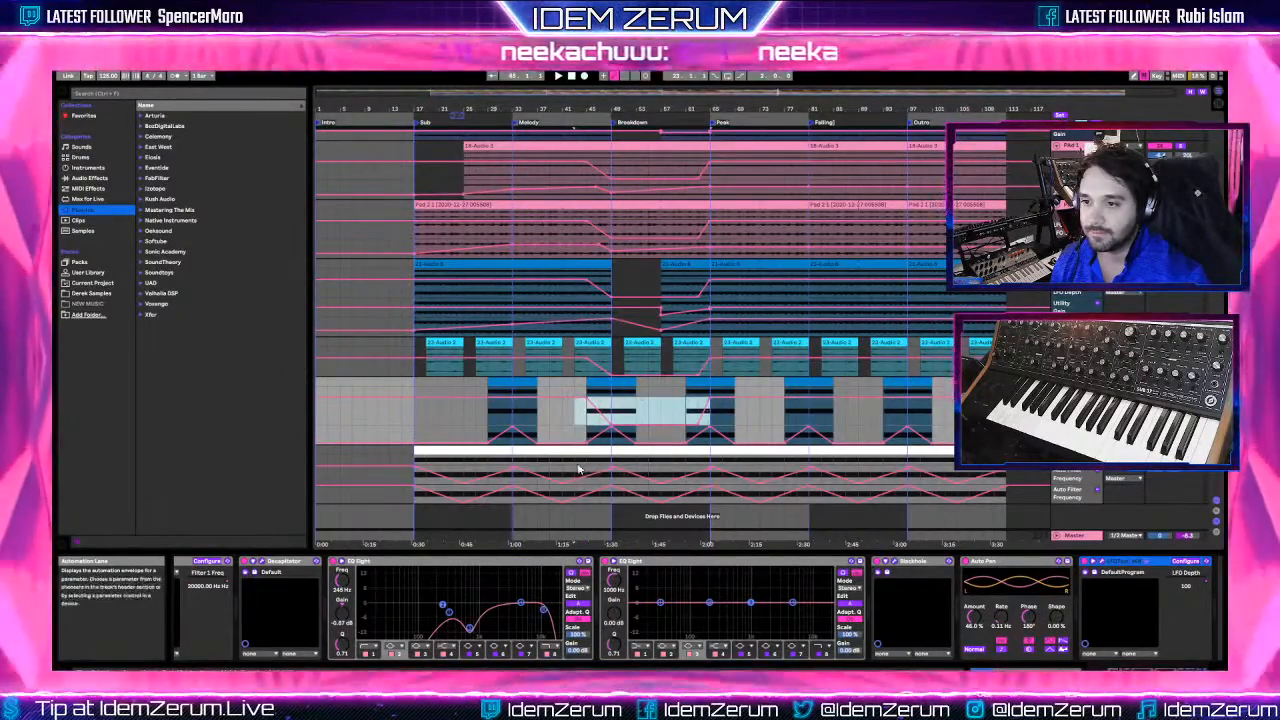
# - Copy the LFOTool from the blue track below Pad 2 and paste it after the Auto Filters on the WN track
pyautogui.click(578, 468)
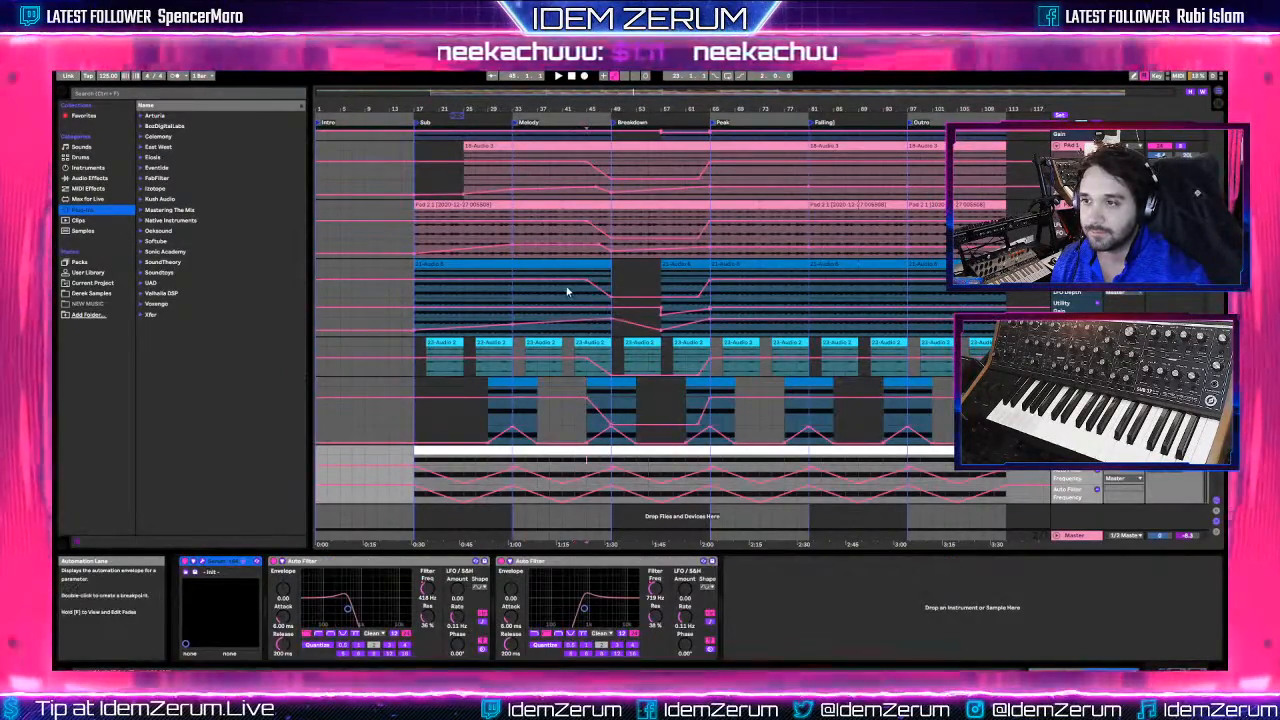
pyautogui.click(562, 290)
pyautogui.click(1108, 563)
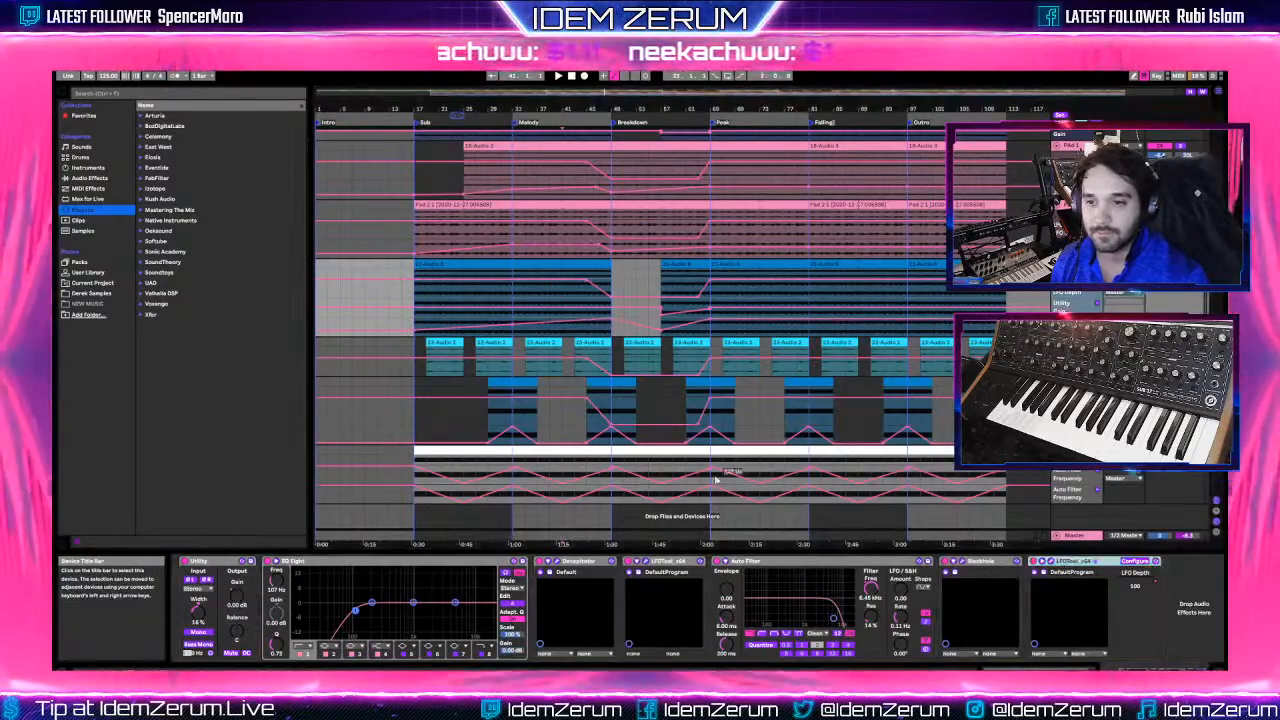
pyautogui.click(731, 483)
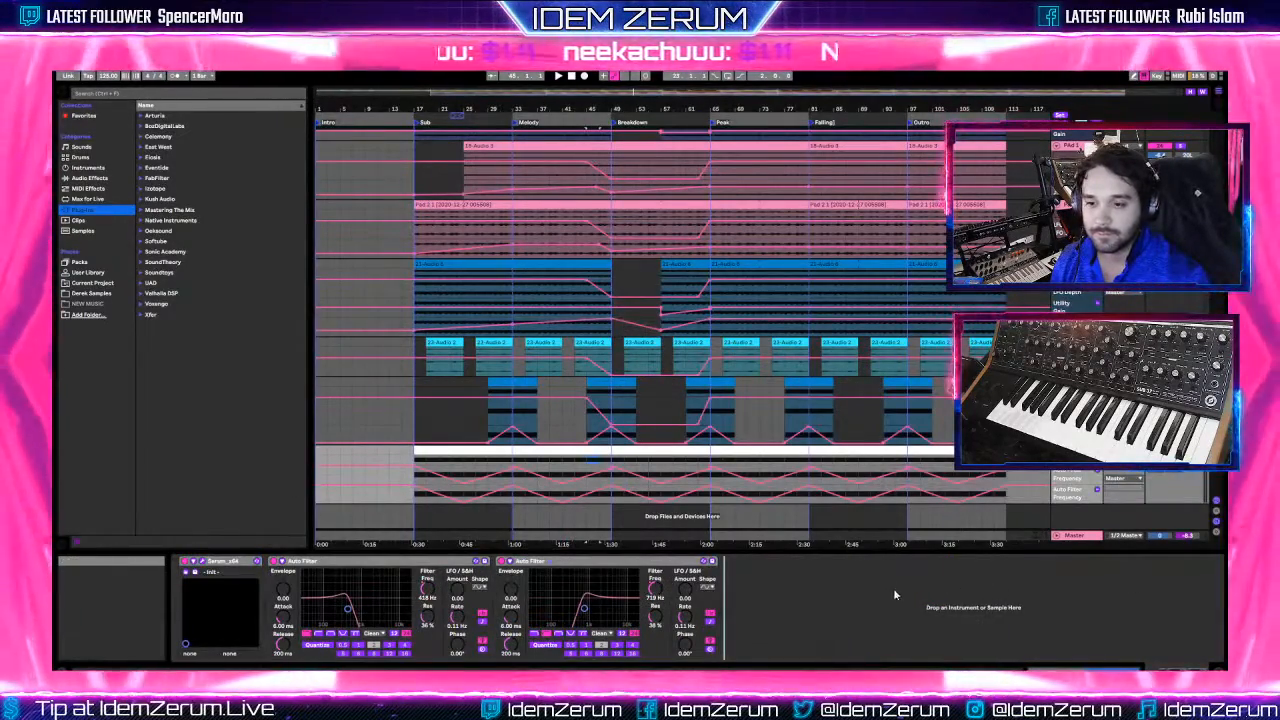
pyautogui.hotkey('ctrl', 'v')
# - Show the LFO Depth automation of the WN track's LFOTool in a new lane and reduce the lane's height
pyautogui.rightClick(846, 580)
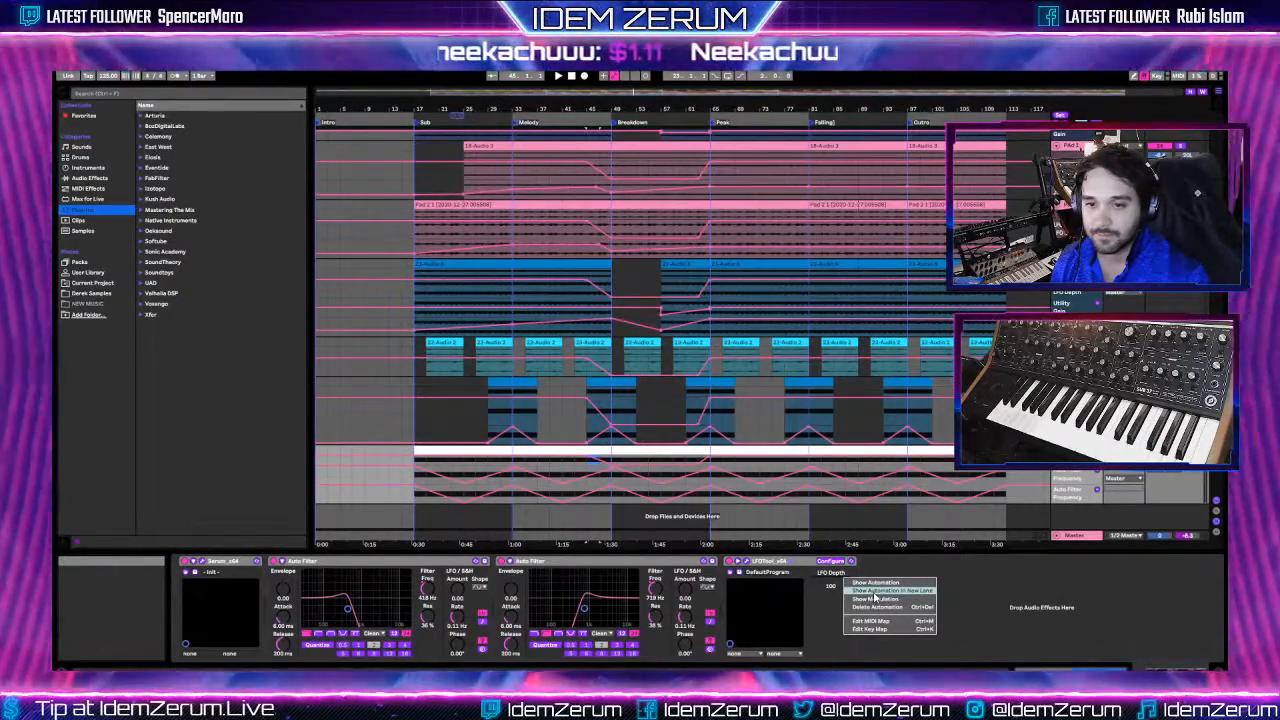
pyautogui.click(890, 591)
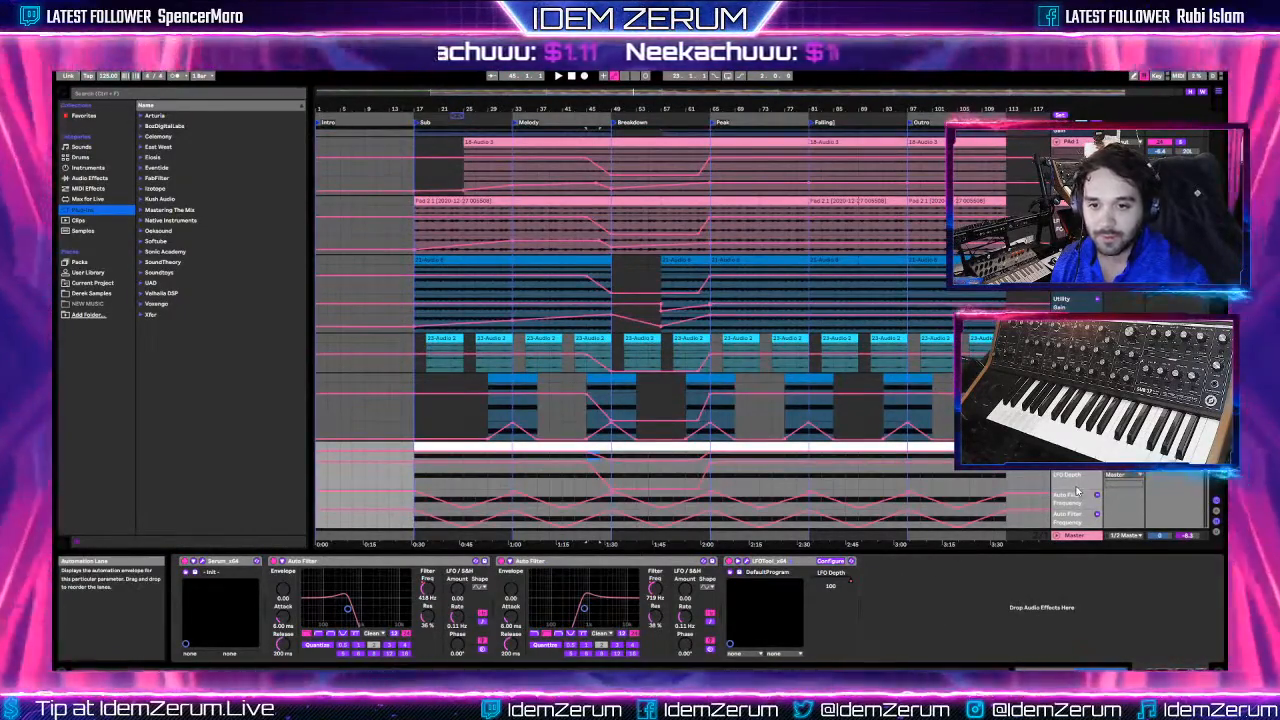
pyautogui.moveTo(1077, 490); pyautogui.dragTo(1077, 481)
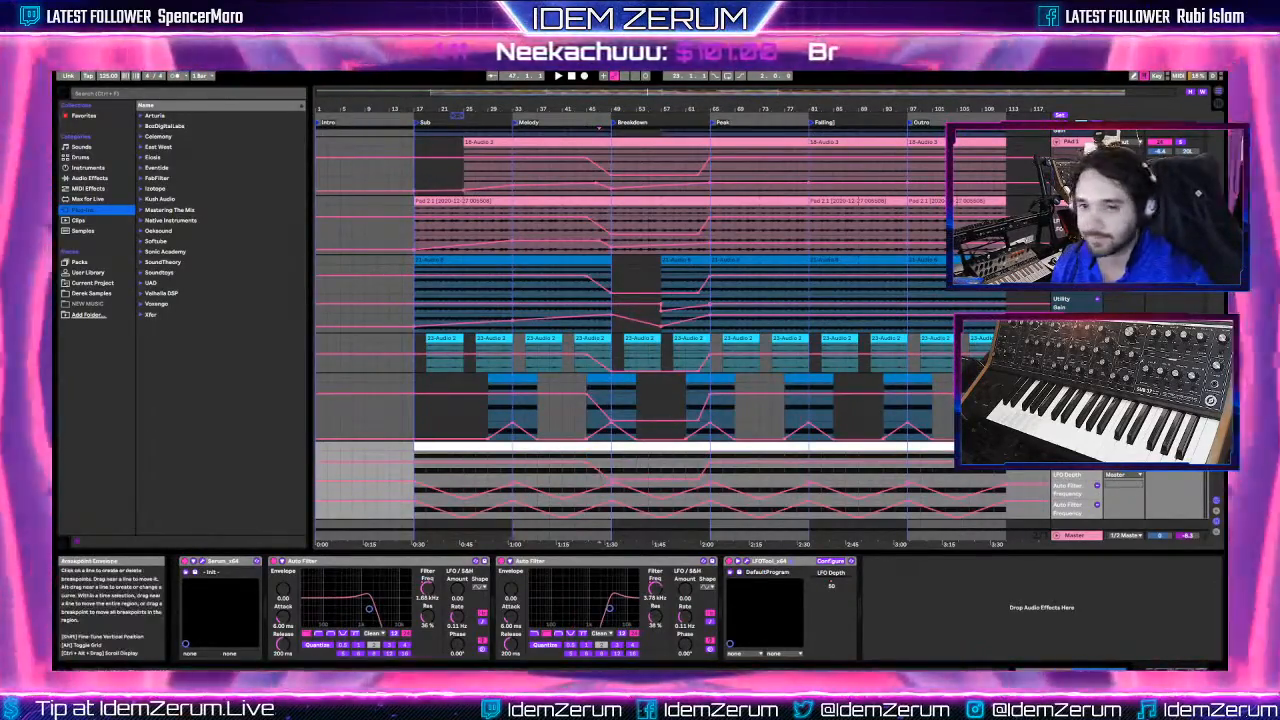
pyautogui.scroll(15, 640, 330)
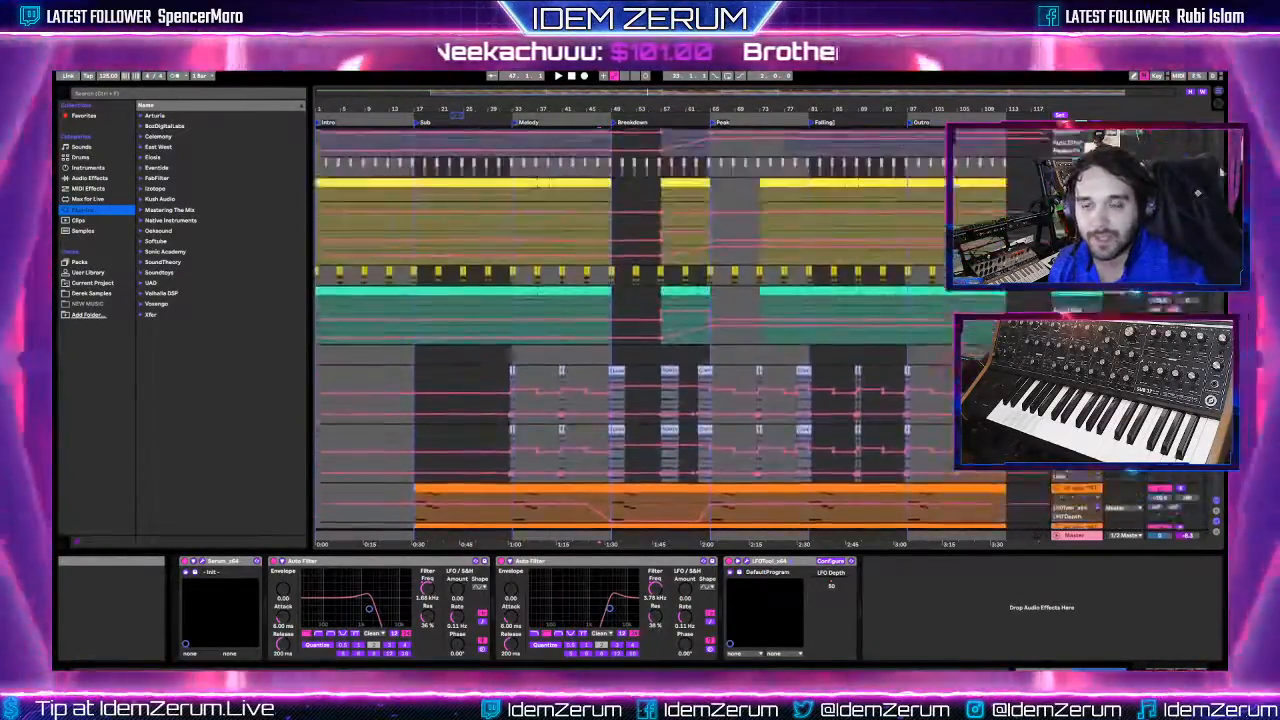
# - Examine the device chains of the kick, purple, yellow and green percussion tracks and the first vocals track
pyautogui.scroll(-1, 640, 330)
pyautogui.scroll(1, 640, 330)
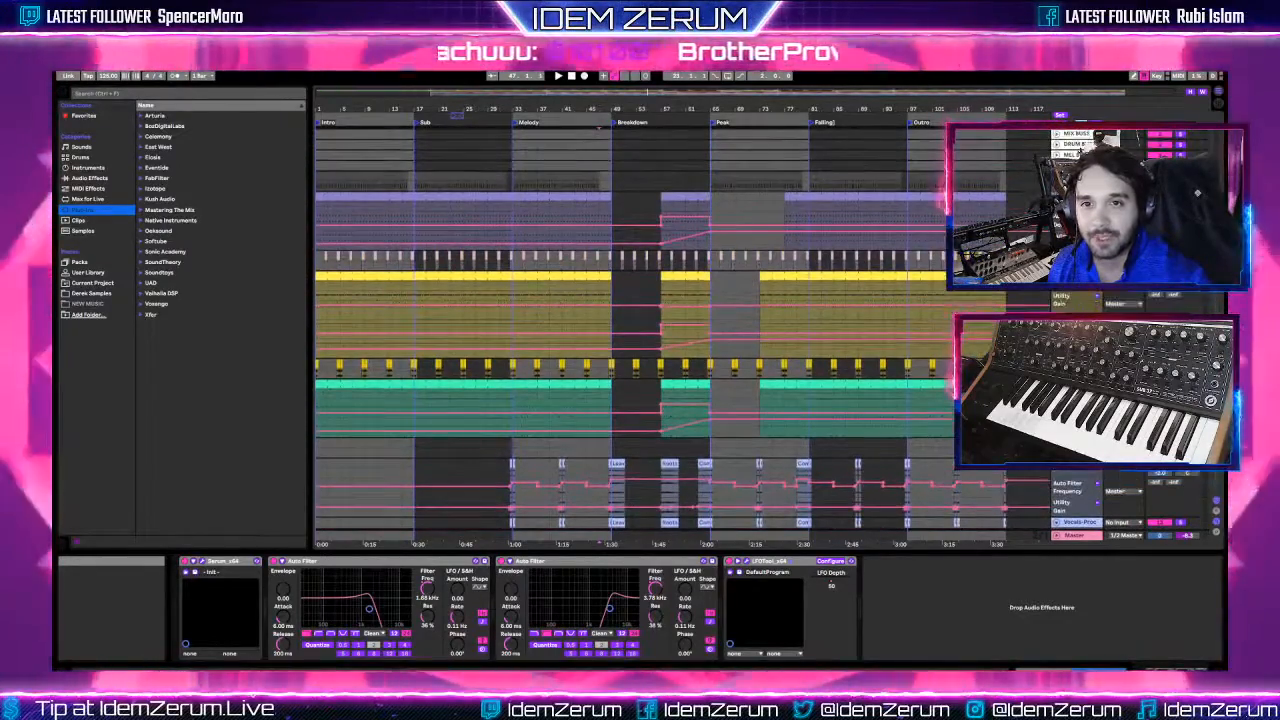
pyautogui.scroll(-1, 640, 330)
pyautogui.click(1076, 165)
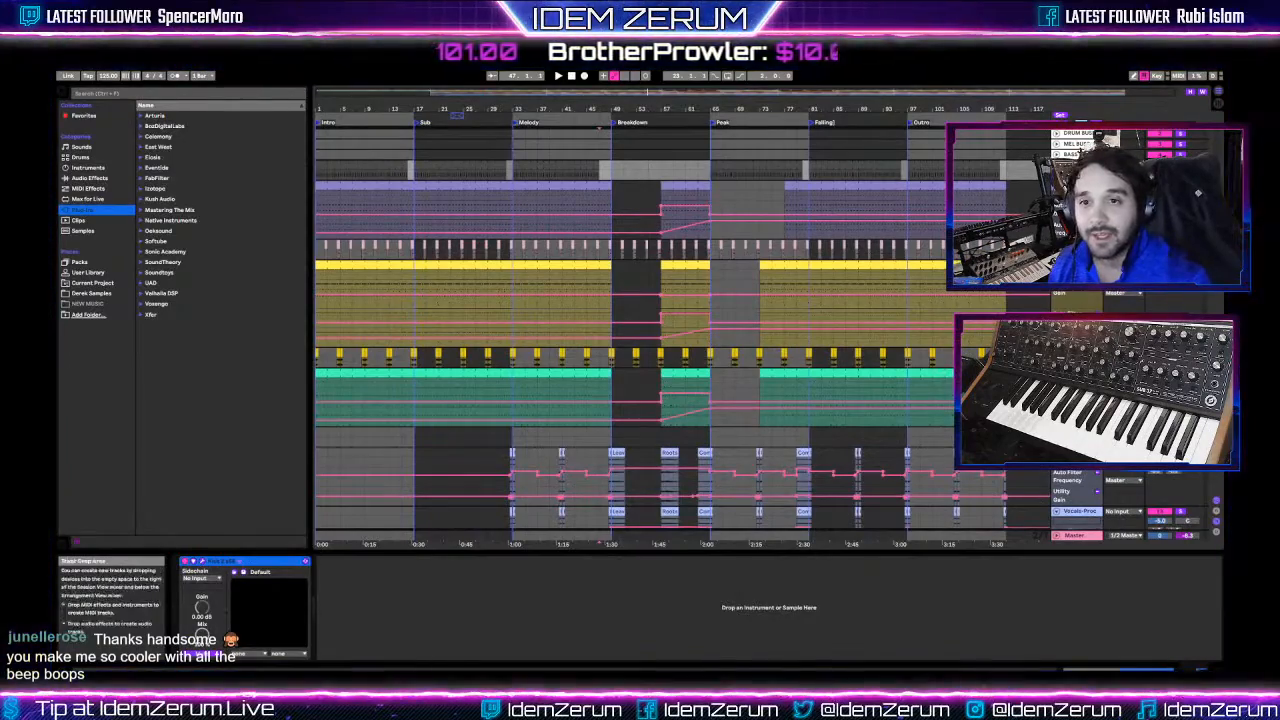
pyautogui.click(1076, 187)
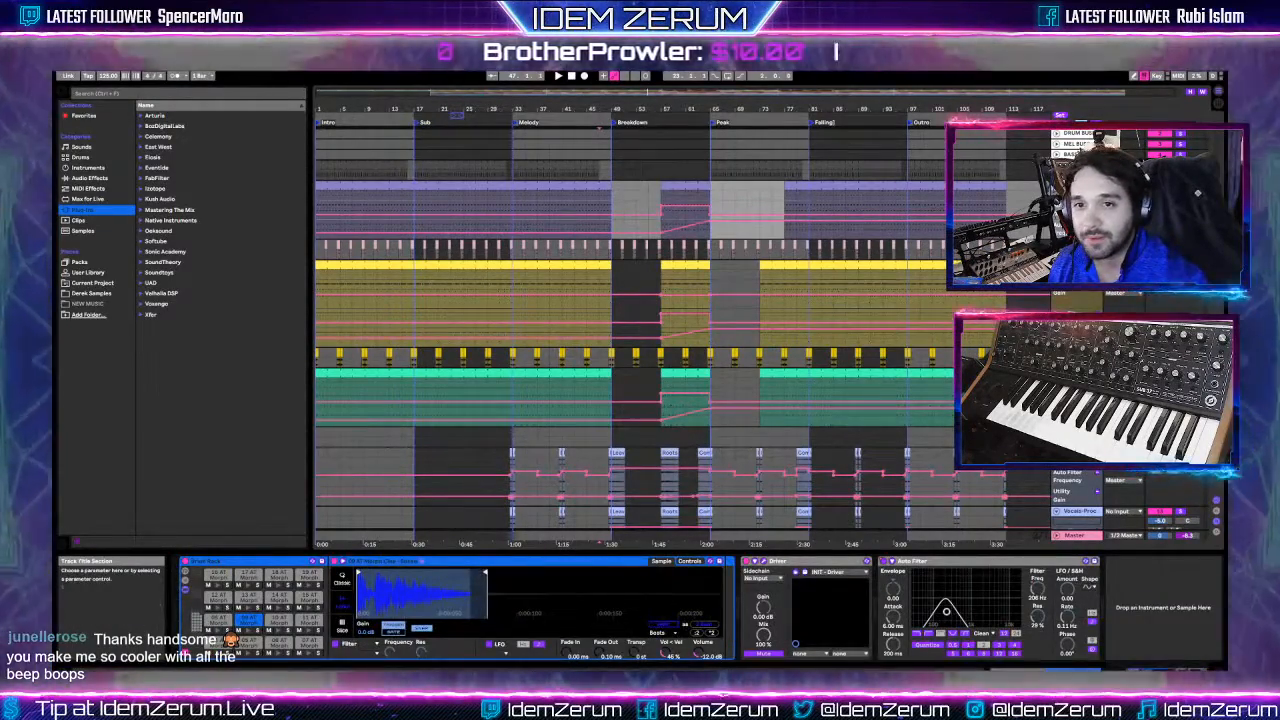
pyautogui.scroll(-1, 1076, 240)
pyautogui.click(1076, 236)
pyautogui.scroll(-1, 1076, 240)
pyautogui.click(1076, 243)
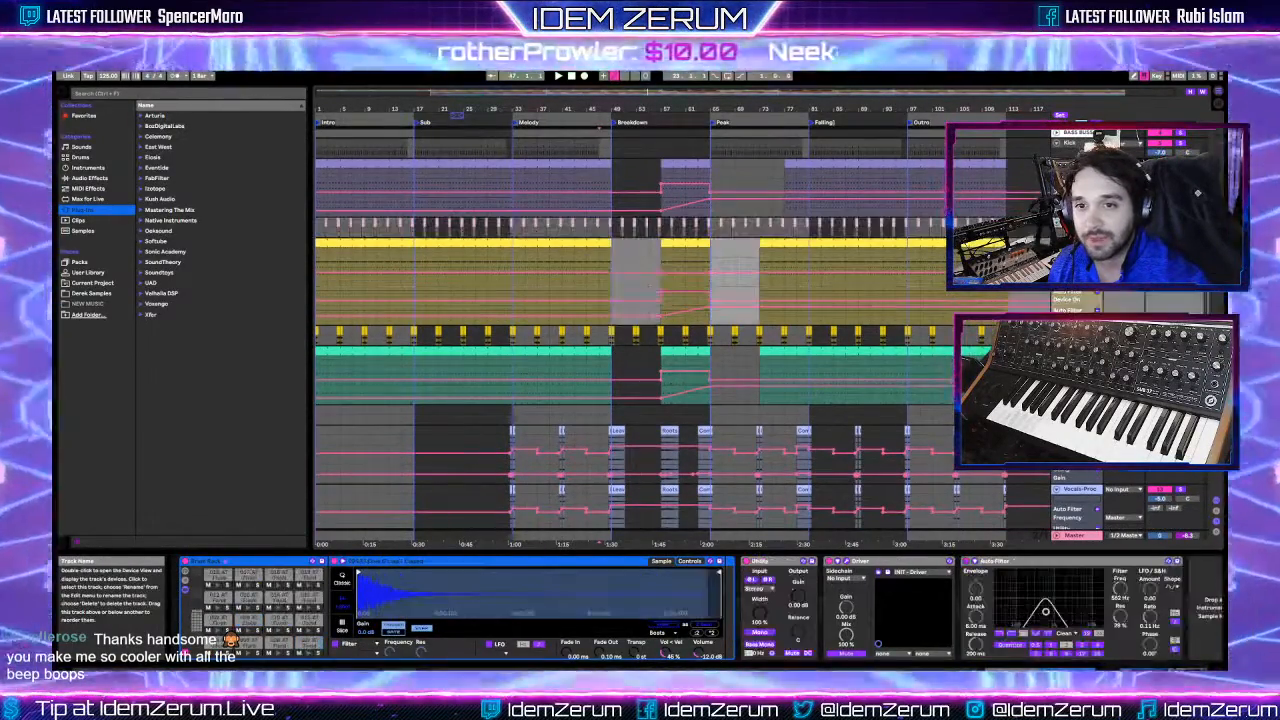
pyautogui.scroll(-5, 1076, 240)
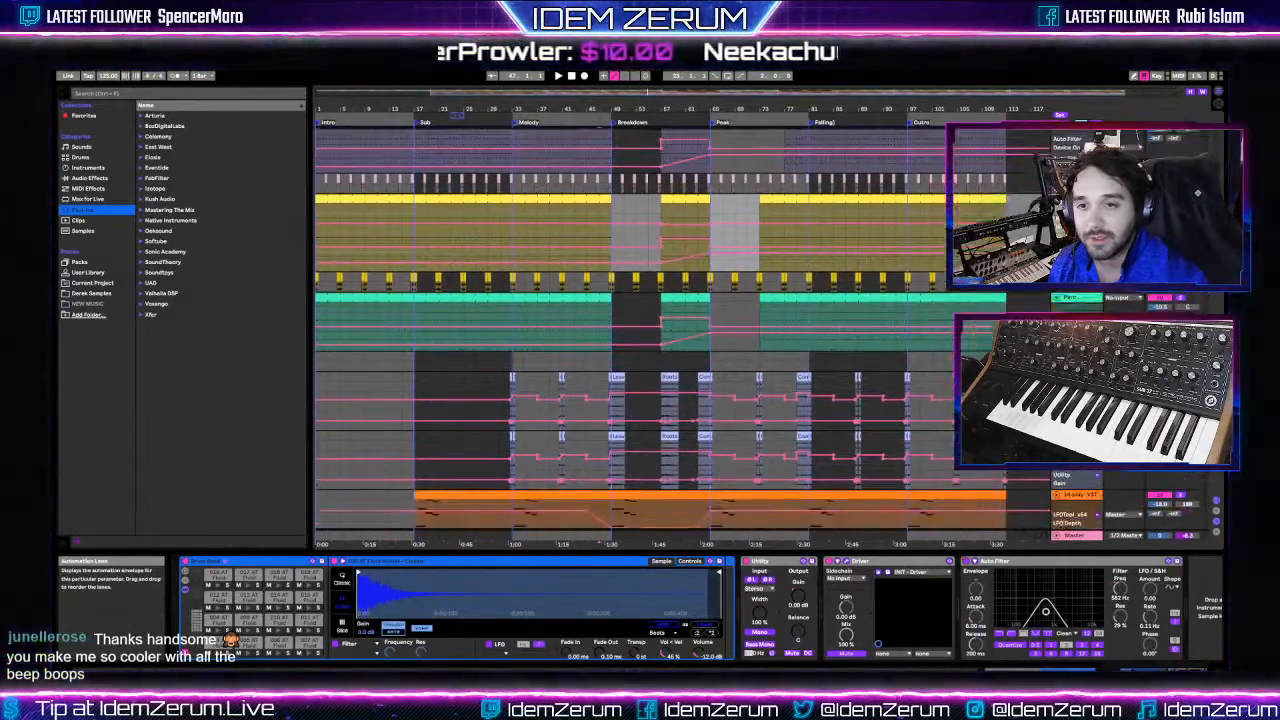
pyautogui.scroll(-4, 1076, 240)
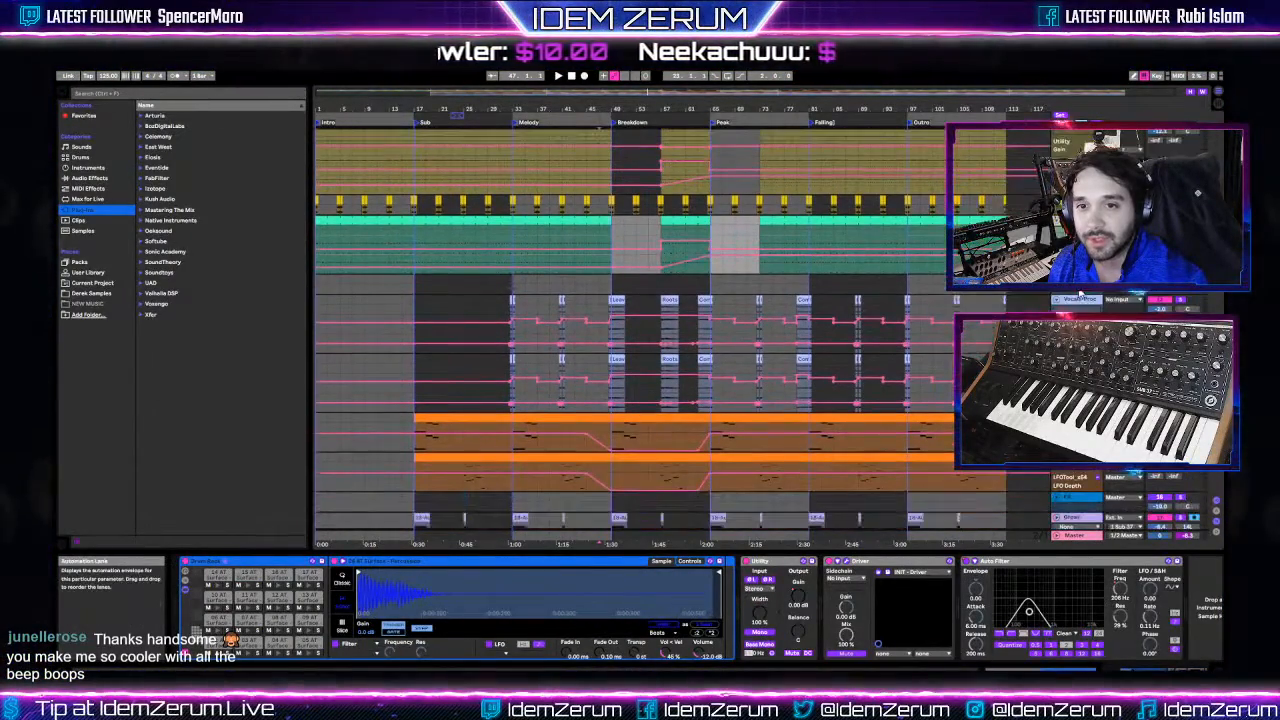
pyautogui.click(1076, 284)
pyautogui.scroll(-2, 1076, 284)
pyautogui.click(1076, 278)
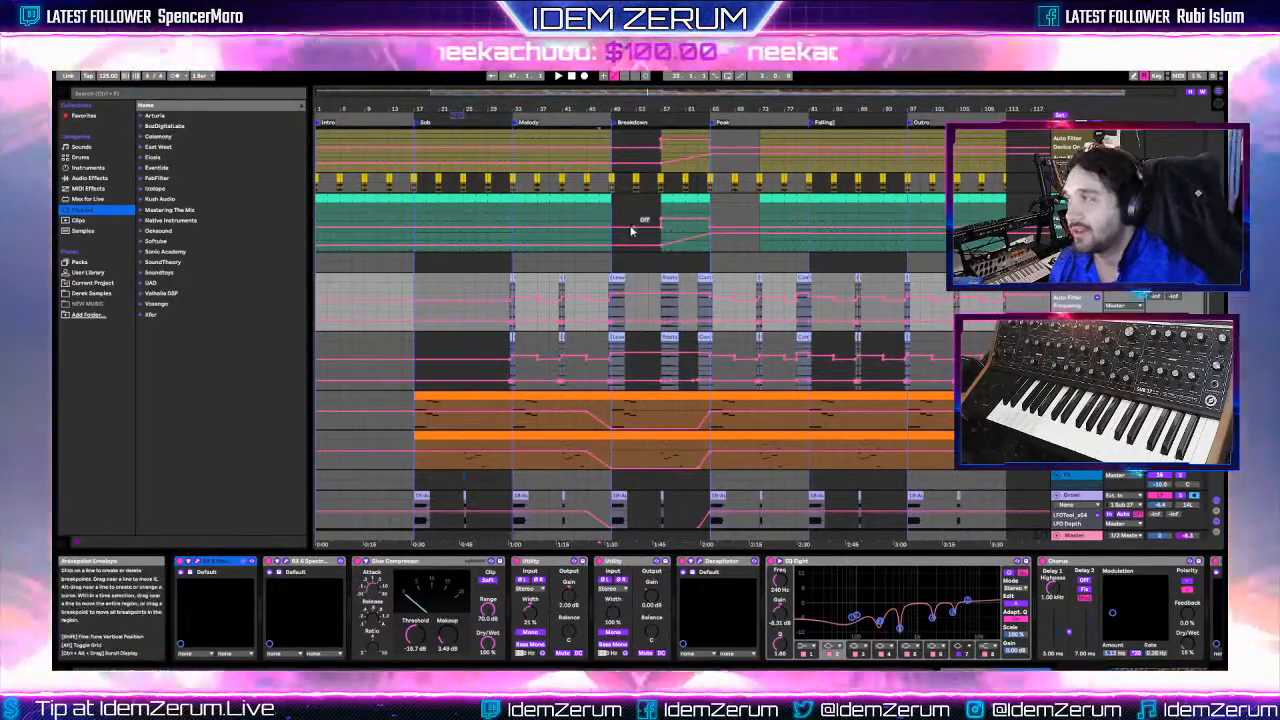
# - Review the automation around the Breakdown on the tracks from the vocals down to the blue track below Pad 2
pyautogui.scroll(-1, 609, 254)
pyautogui.scroll(-1, 609, 254)
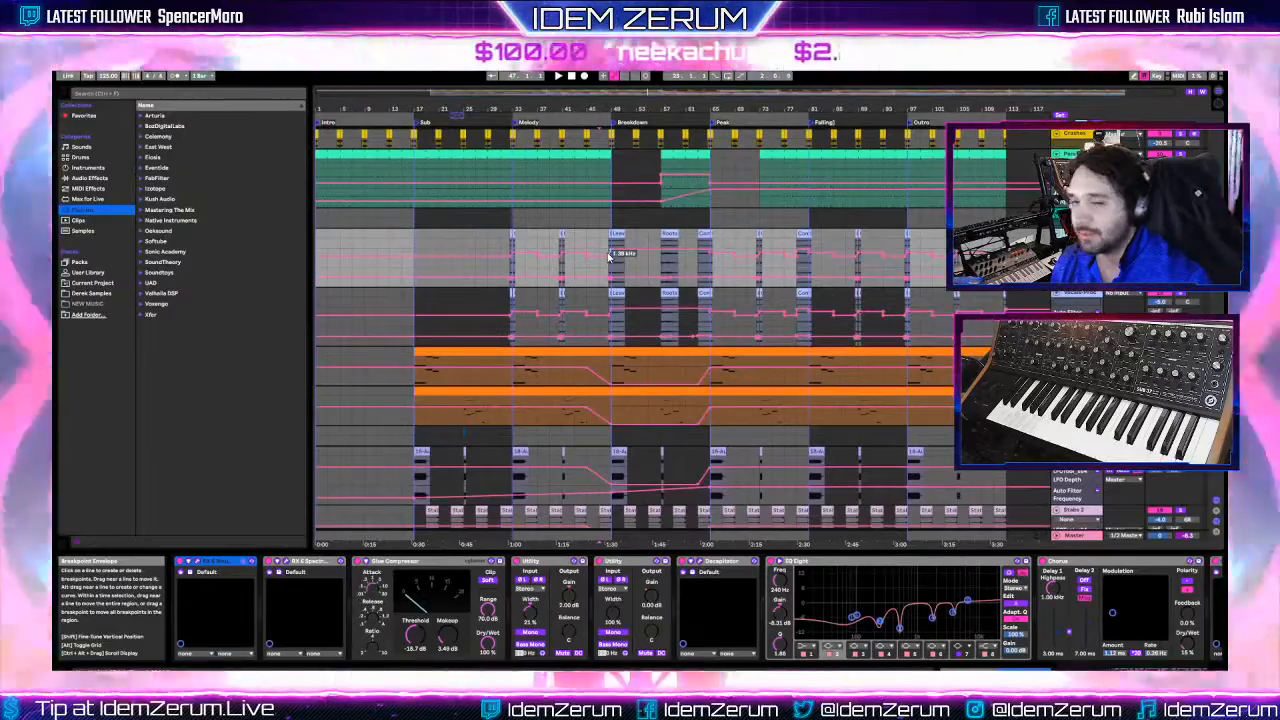
pyautogui.scroll(-1, 609, 256)
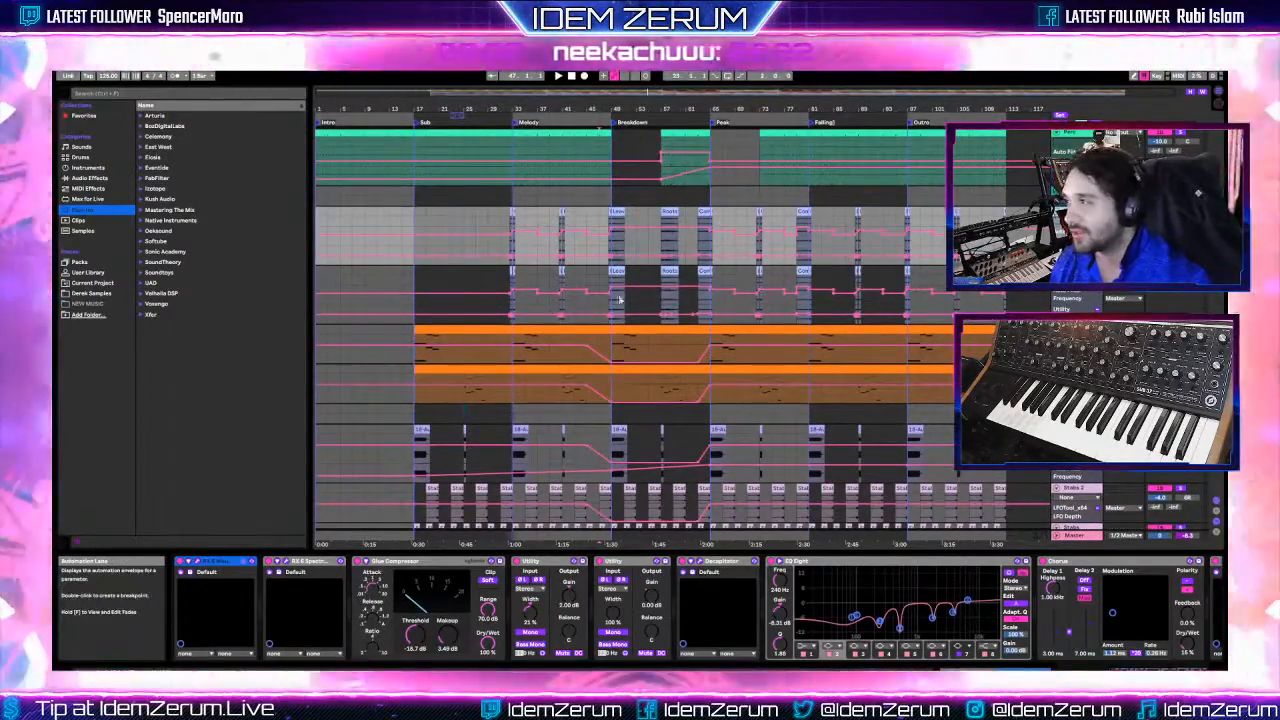
pyautogui.scroll(-3, 525, 316)
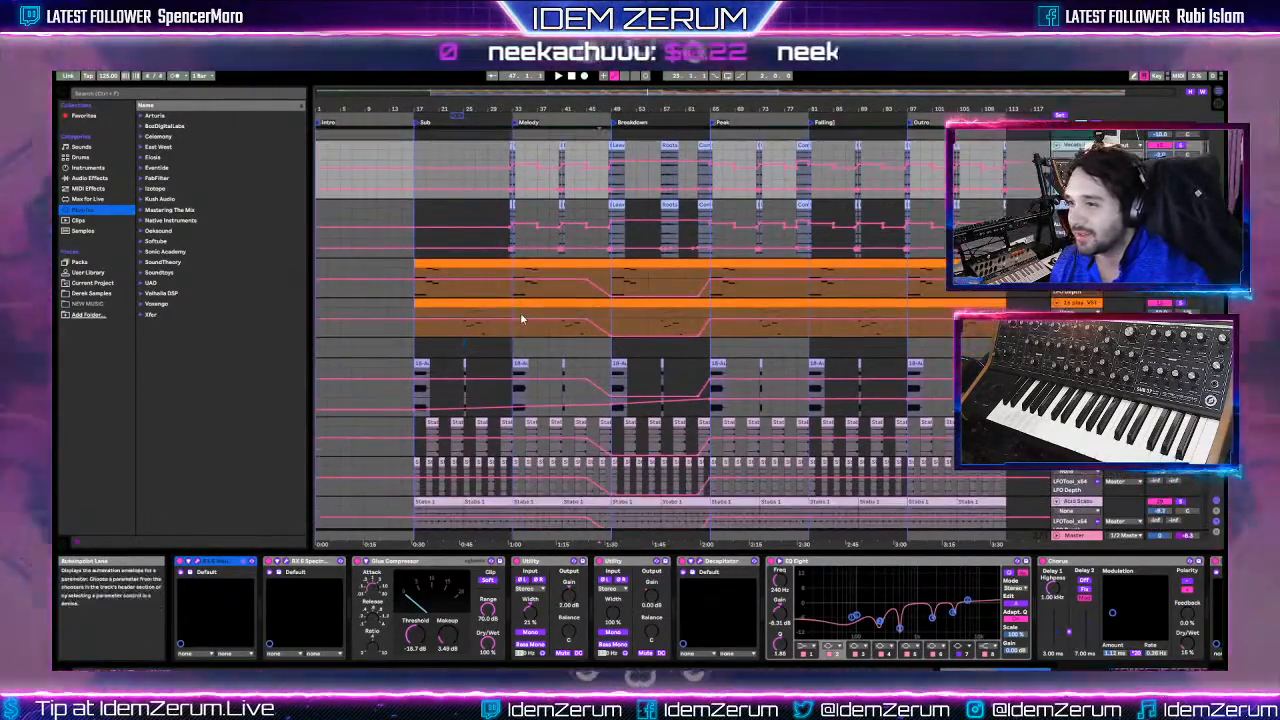
pyautogui.scroll(-1, 521, 326)
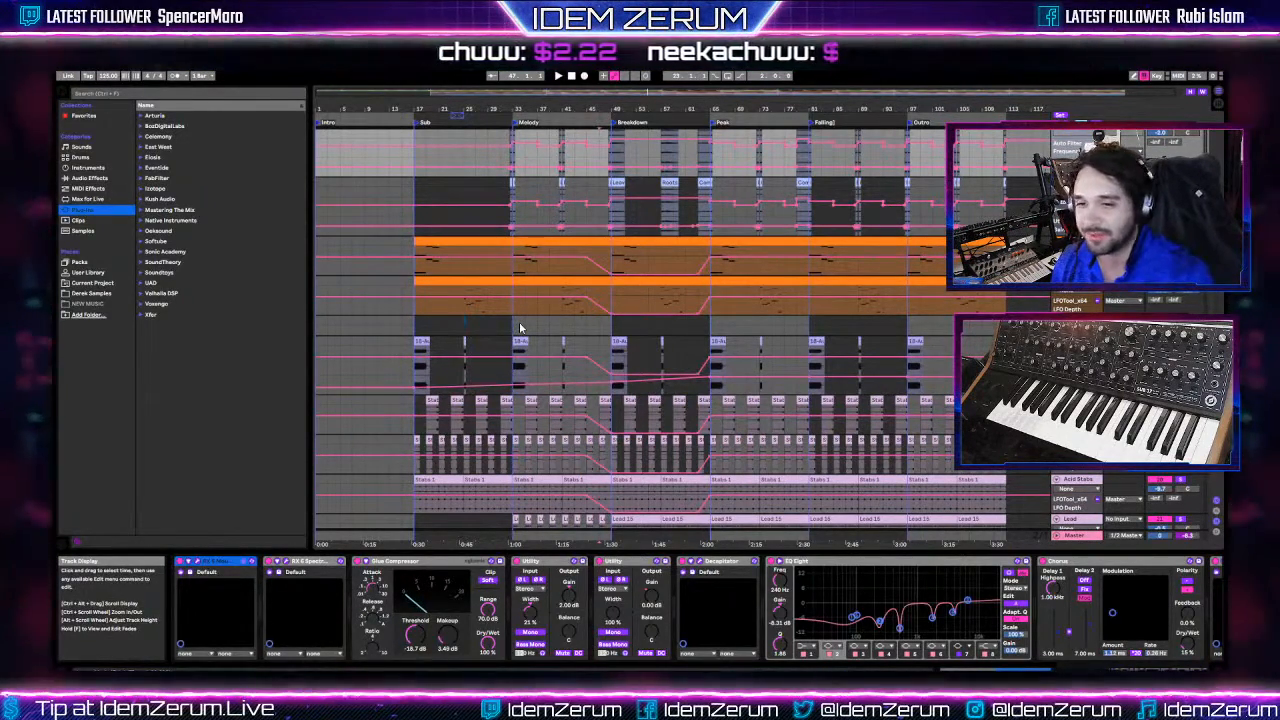
pyautogui.scroll(-3, 522, 328)
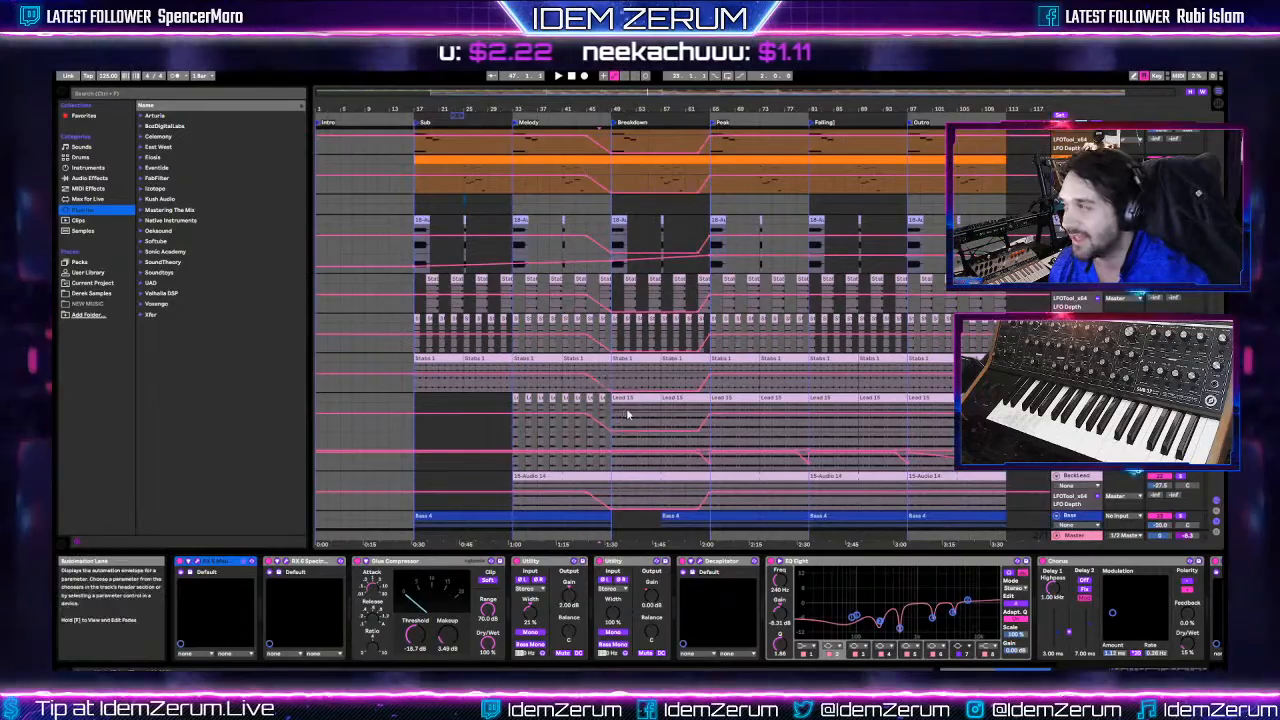
pyautogui.scroll(-2, 628, 414)
pyautogui.scroll(-3, 628, 414)
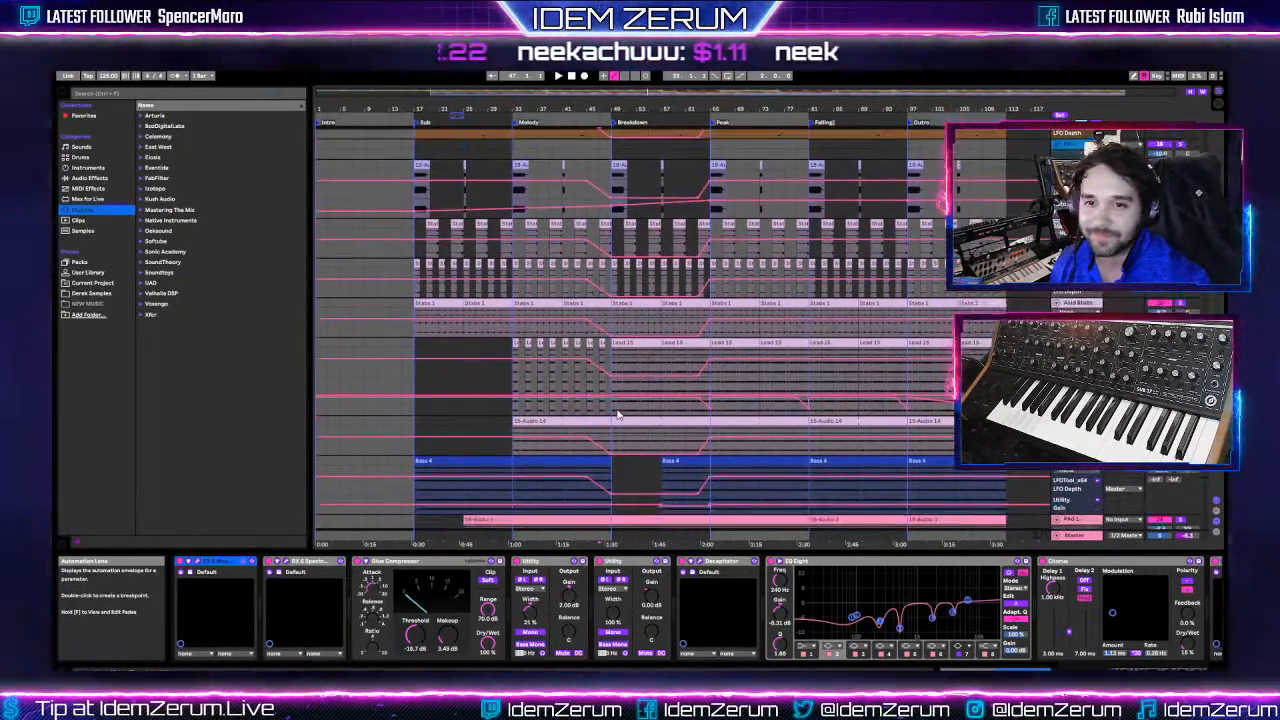
pyautogui.scroll(-5, 603, 404)
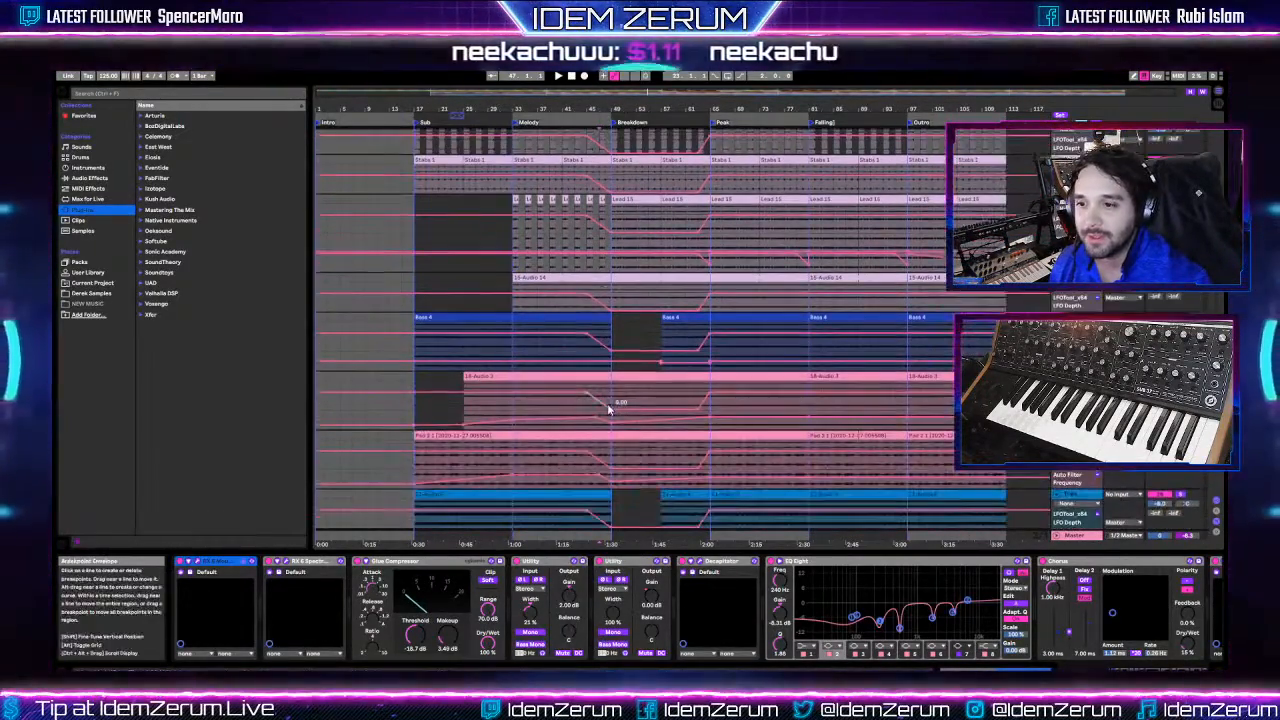
pyautogui.scroll(15, 630, 330)
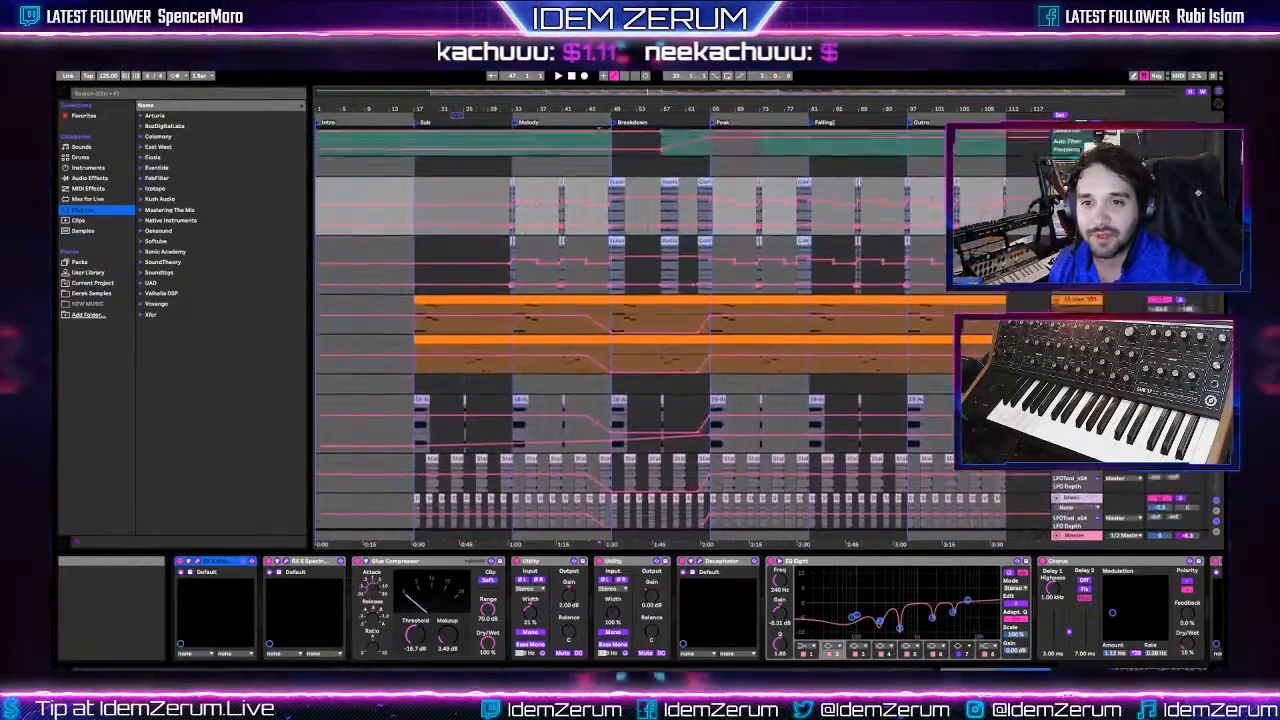
# - Examine the devices on the second vocals track and the lower orange play_VST track, including the play_VST plug-in window
pyautogui.scroll(-3, 630, 330)
pyautogui.click(1076, 171)
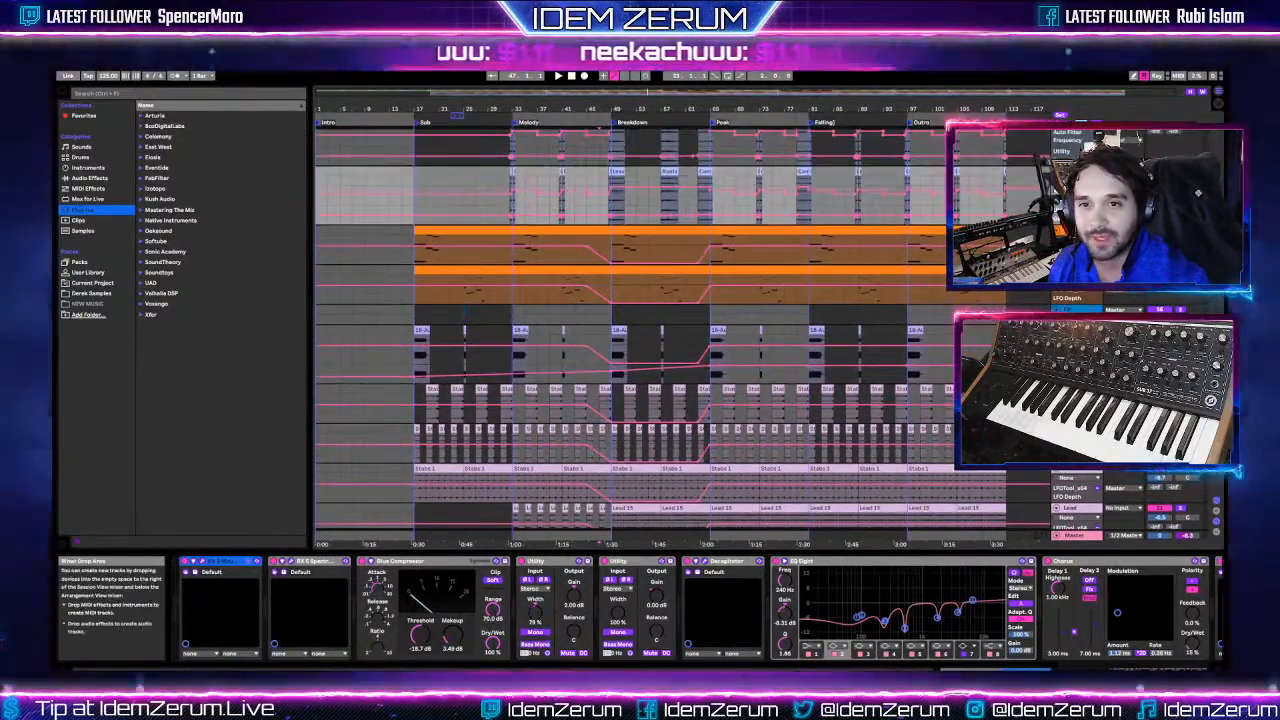
pyautogui.click(1076, 231)
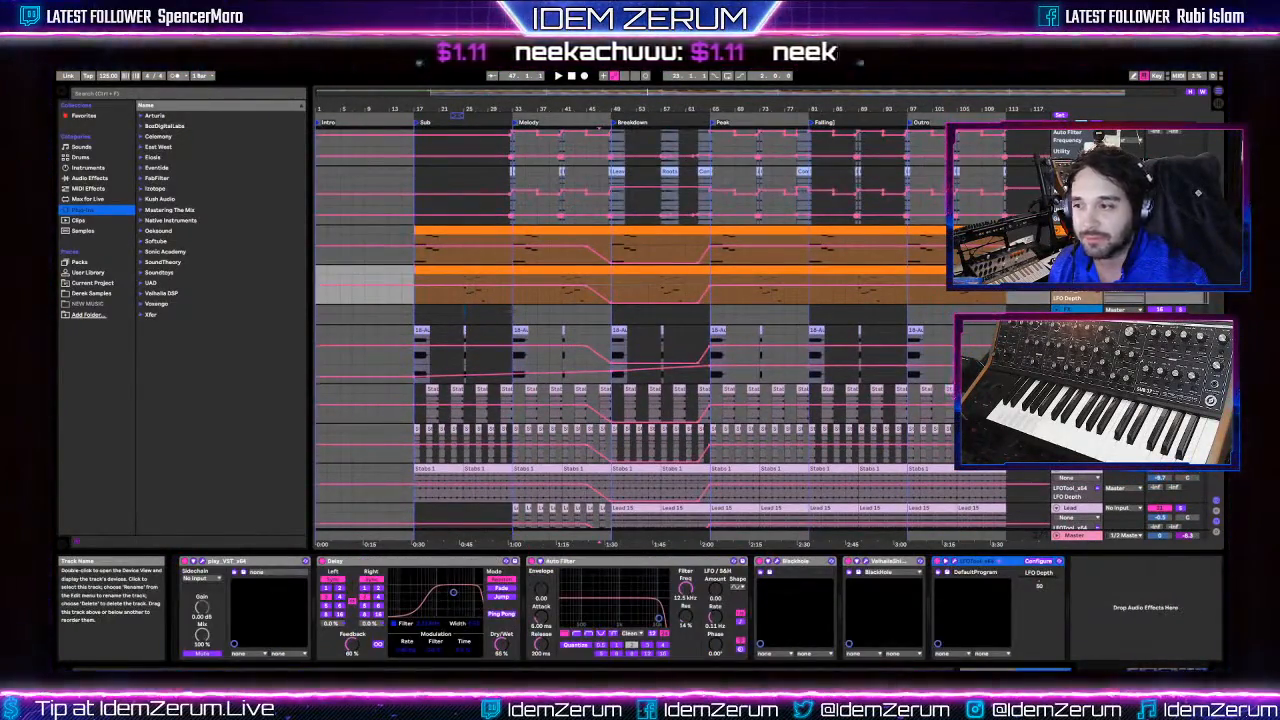
pyautogui.click(203, 563)
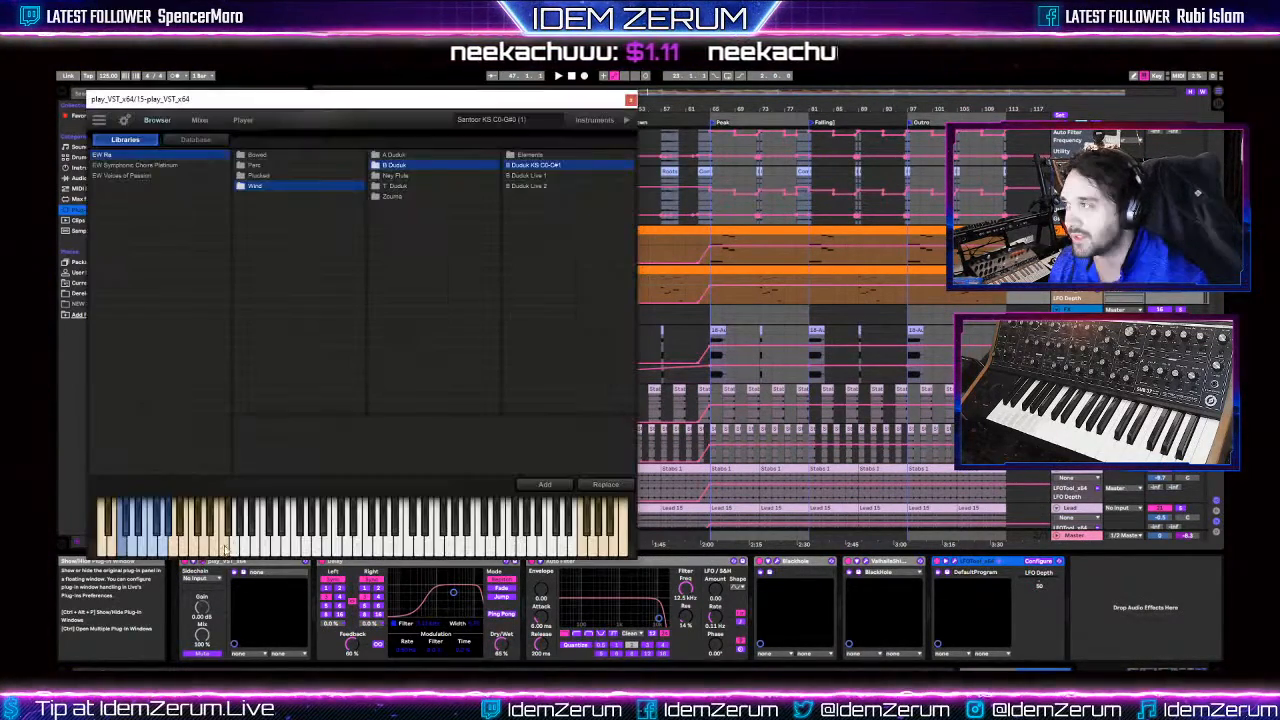
pyautogui.click(630, 100)
pyautogui.scroll(-5, 660, 330)
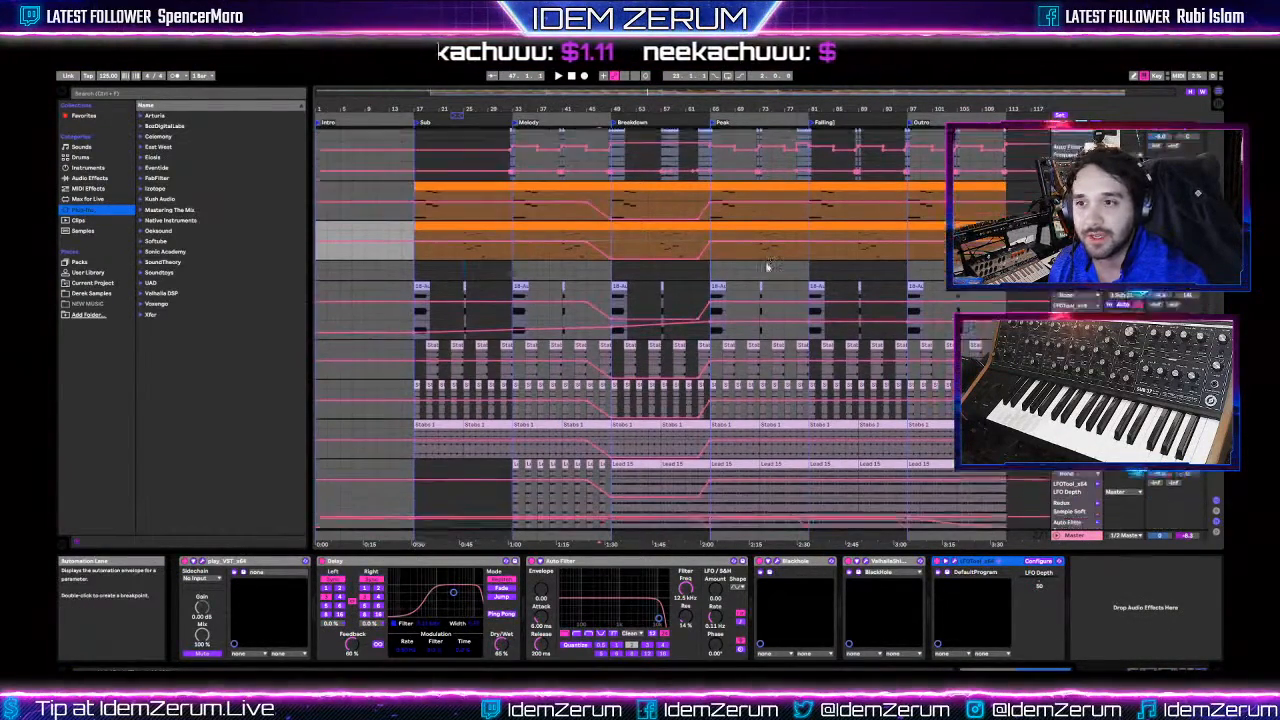
# - Examine the device chains of the Sub 37, Stabs, Lead and BackLead tracks for their LFOTool placement
pyautogui.click(1076, 242)
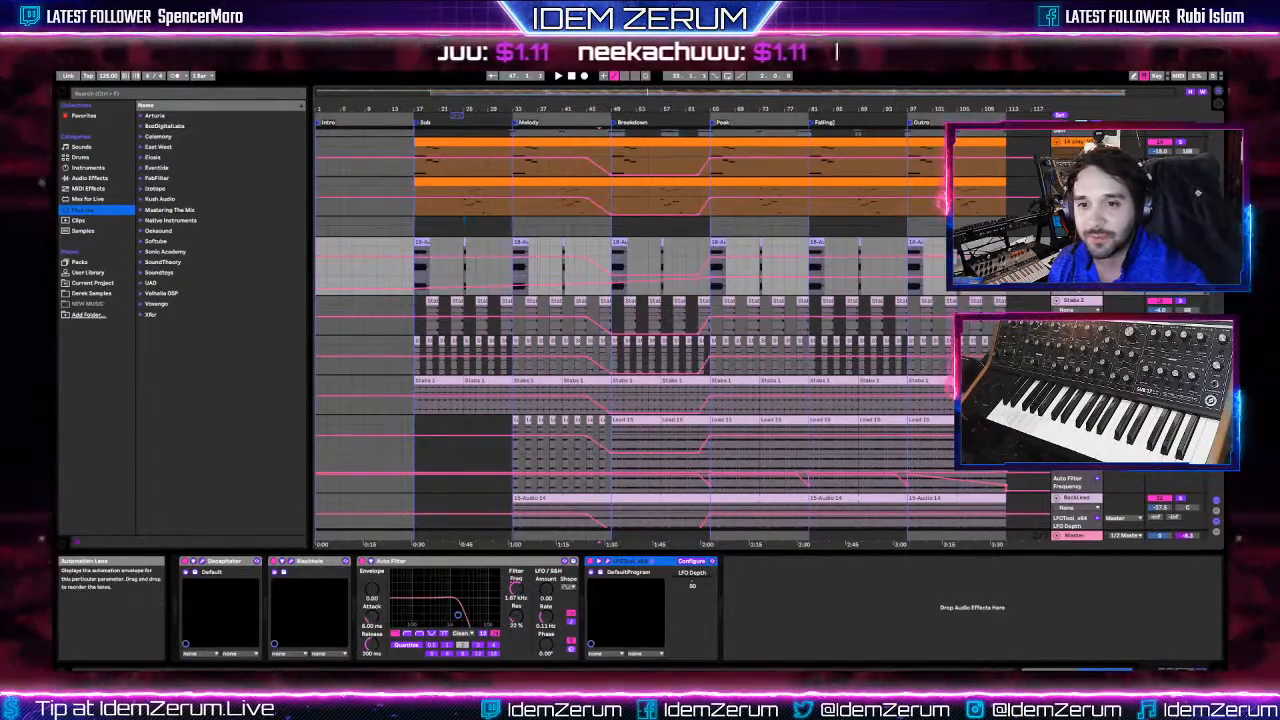
pyautogui.click(1076, 420)
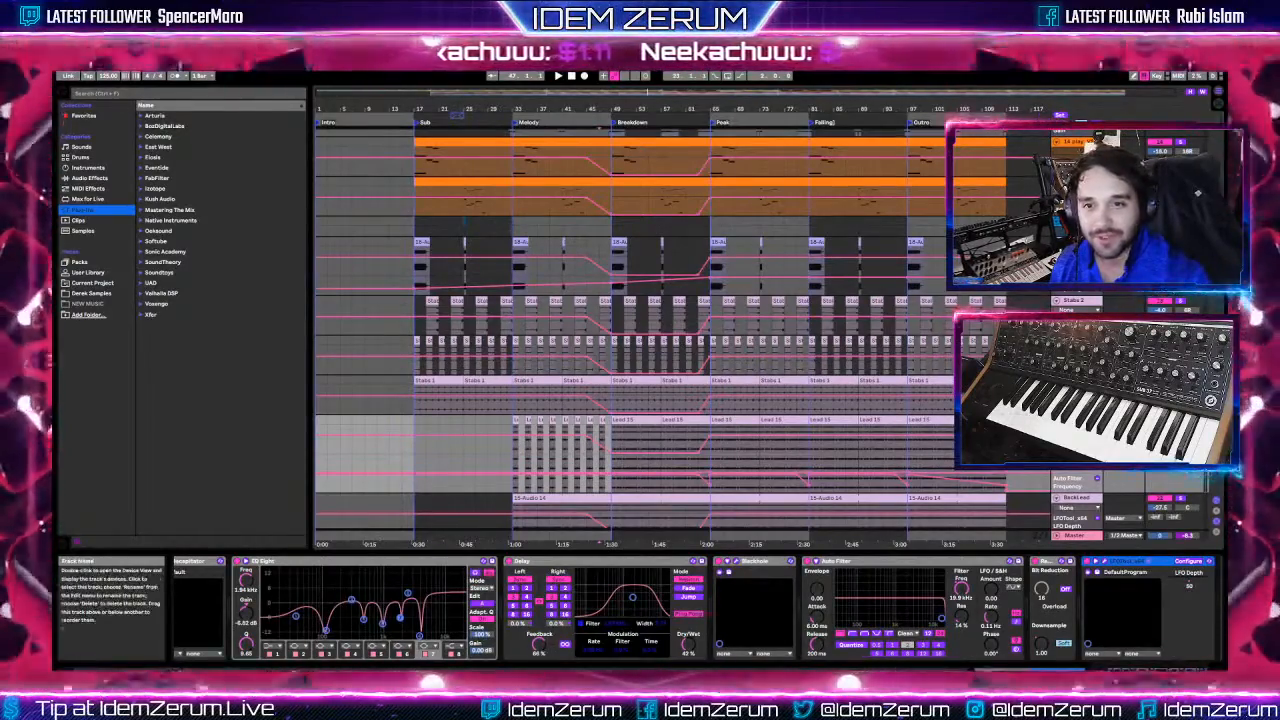
pyautogui.click(1076, 242)
pyautogui.click(1076, 341)
pyautogui.scroll(-2, 1076, 341)
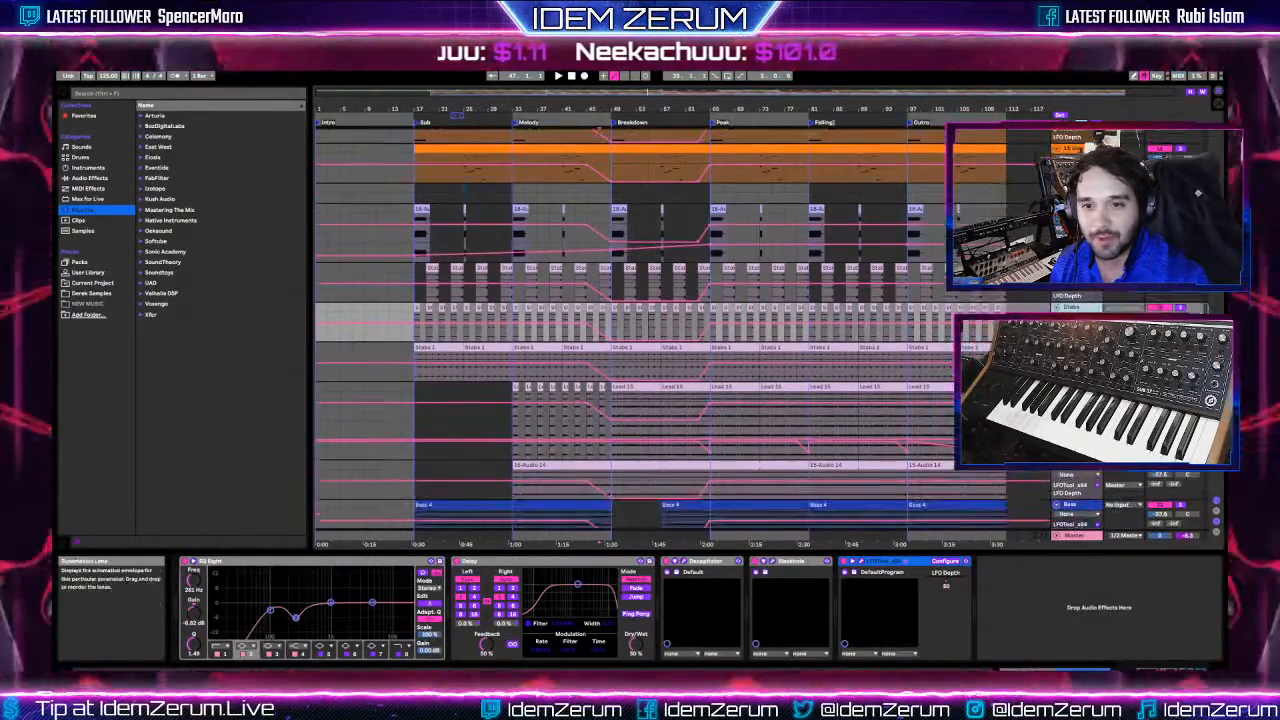
pyautogui.click(1076, 345)
pyautogui.scroll(-2, 1076, 345)
pyautogui.click(1076, 342)
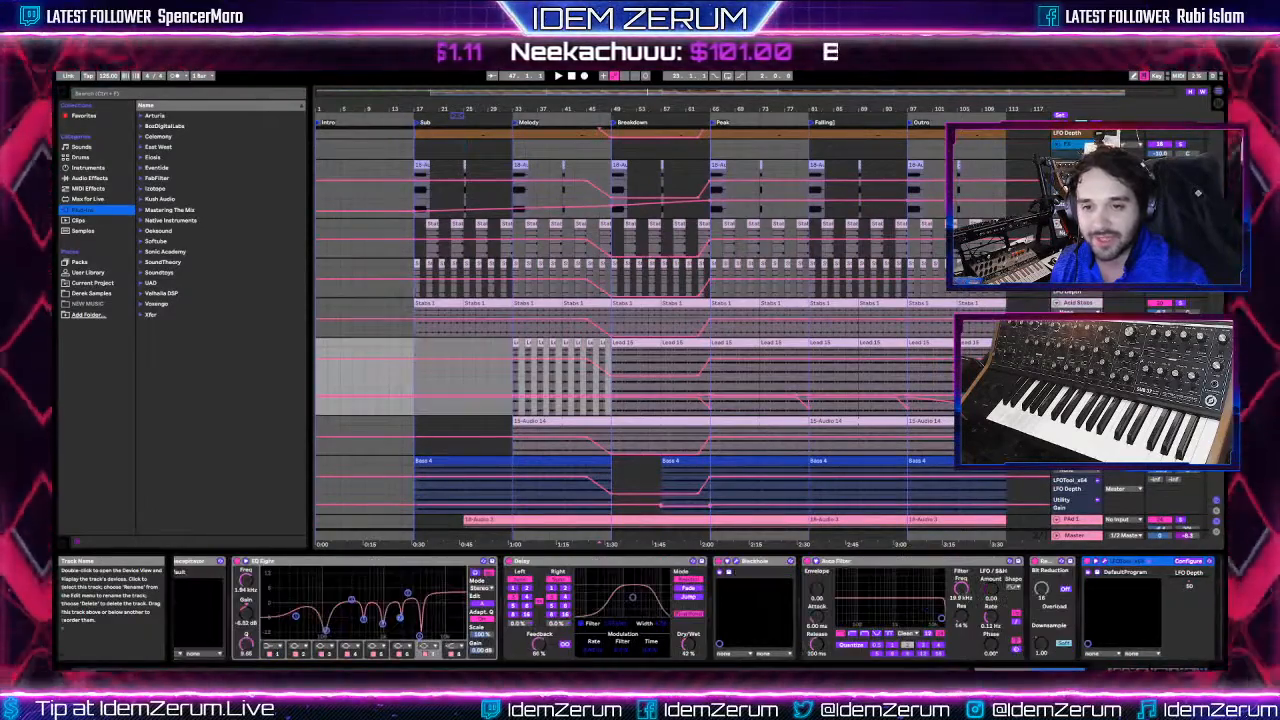
pyautogui.scroll(-2, 1076, 342)
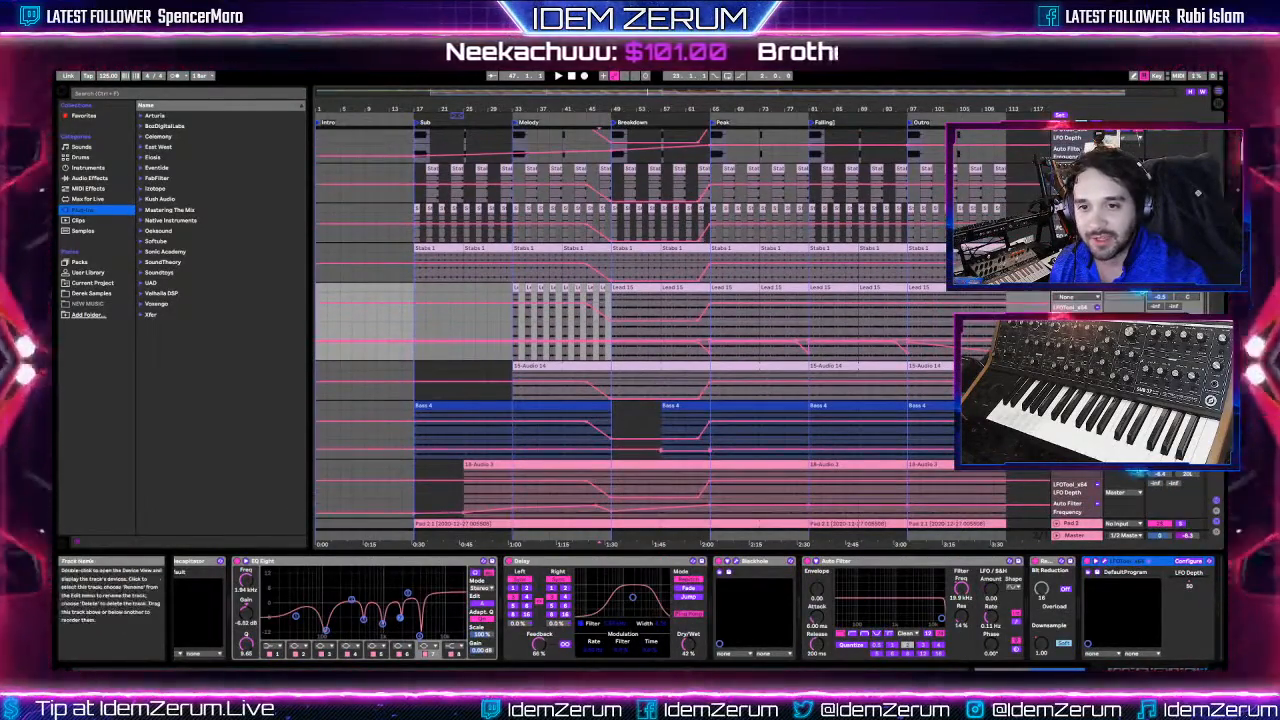
pyautogui.click(1076, 366)
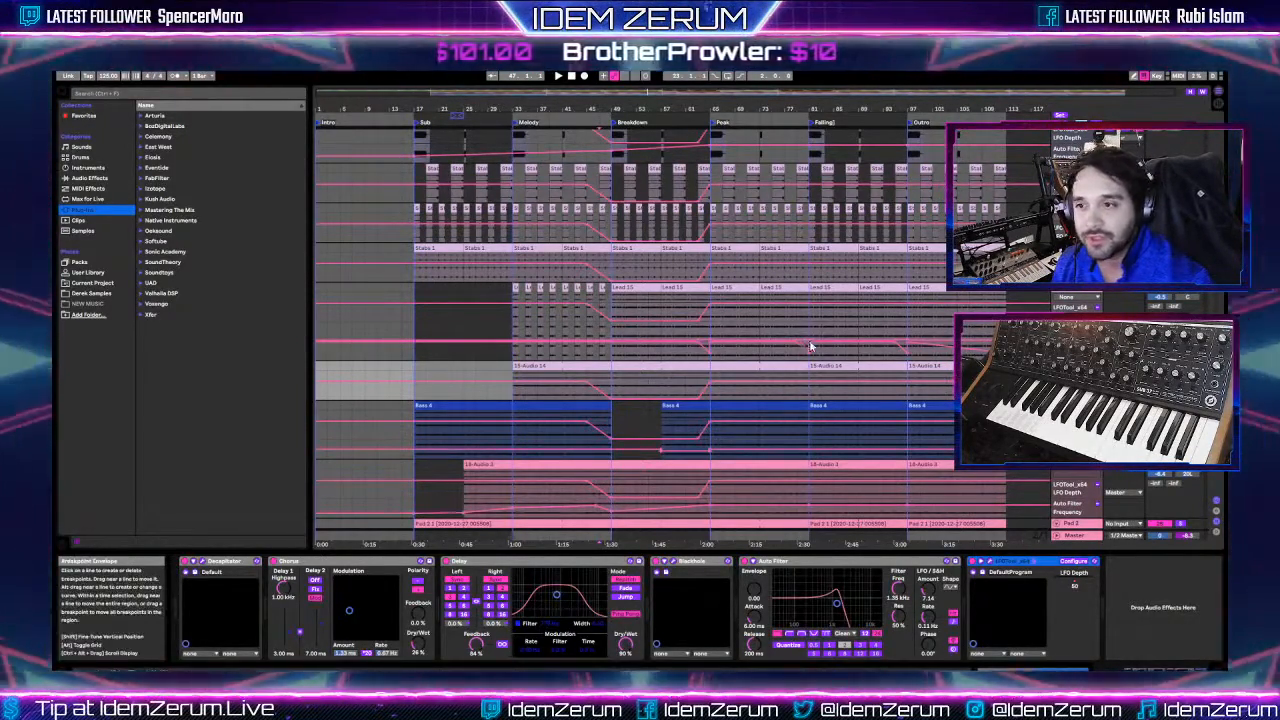
# - Check the LFO Depth automation on the bass, pad and FX tracks, and inspect the WN track's device chain
pyautogui.scroll(-1, 740, 369)
pyautogui.scroll(-7, 697, 359)
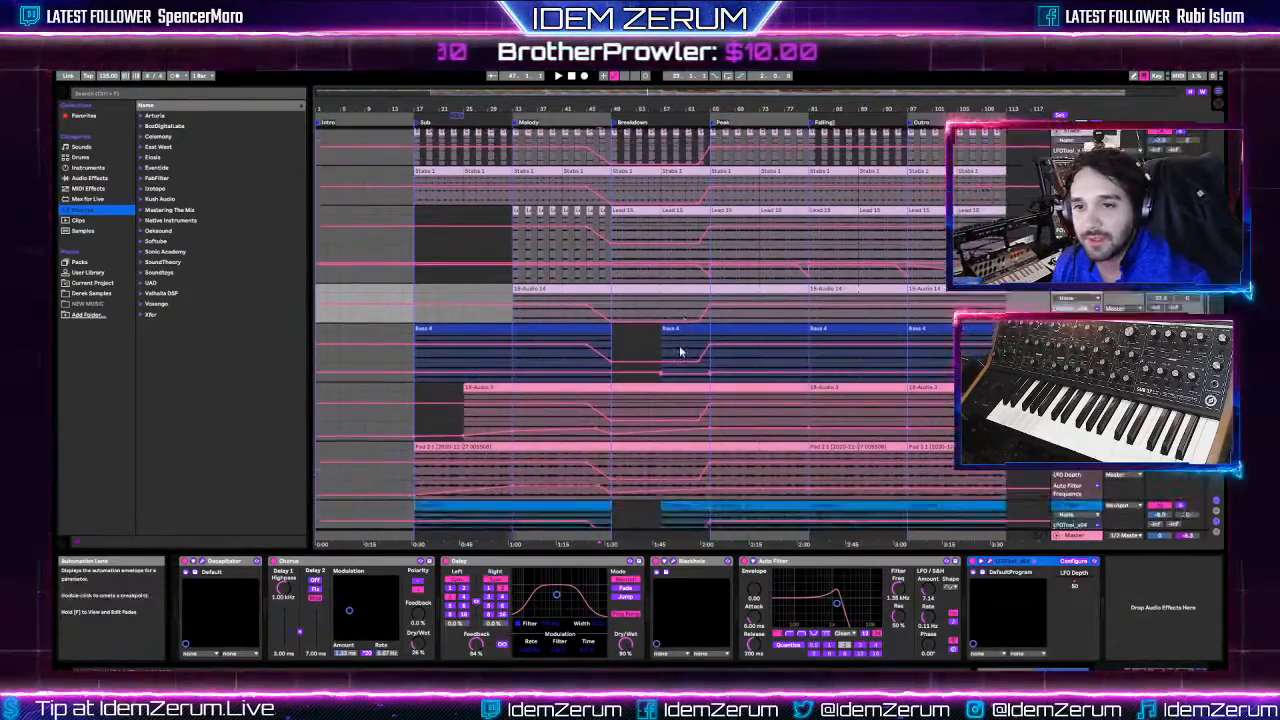
pyautogui.scroll(-3, 695, 345)
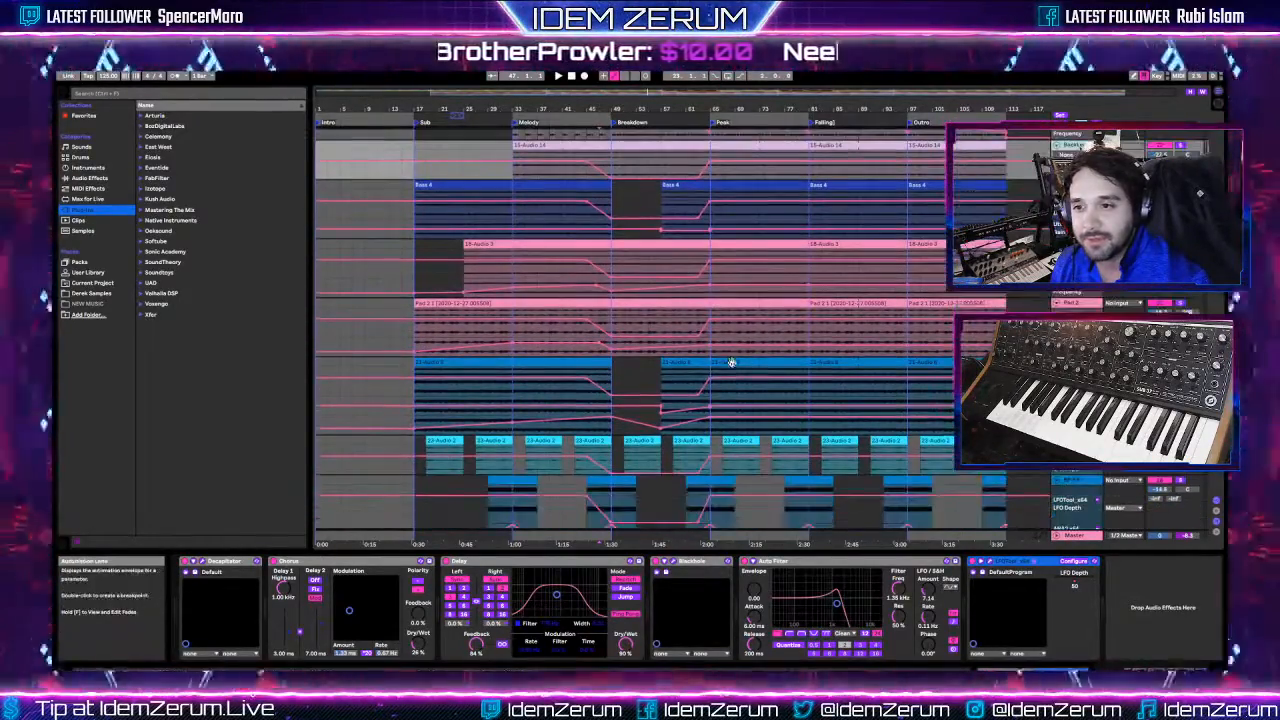
pyautogui.scroll(-6, 745, 390)
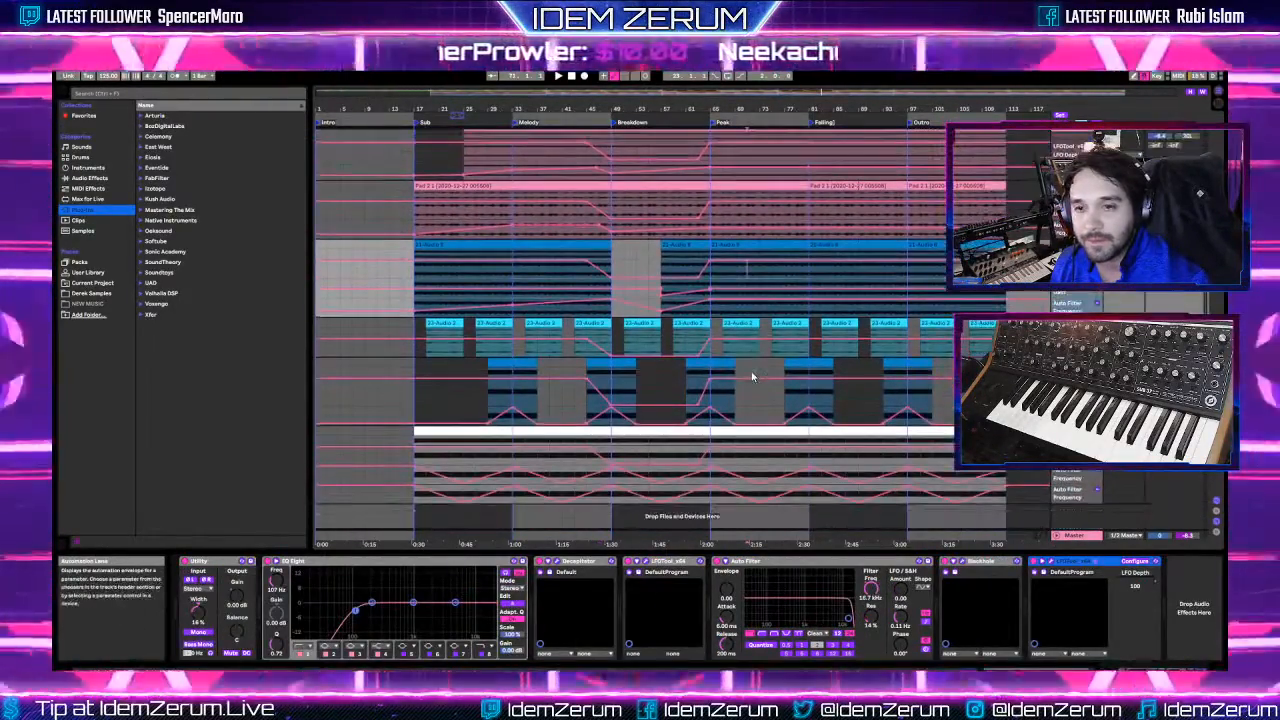
pyautogui.click(642, 444)
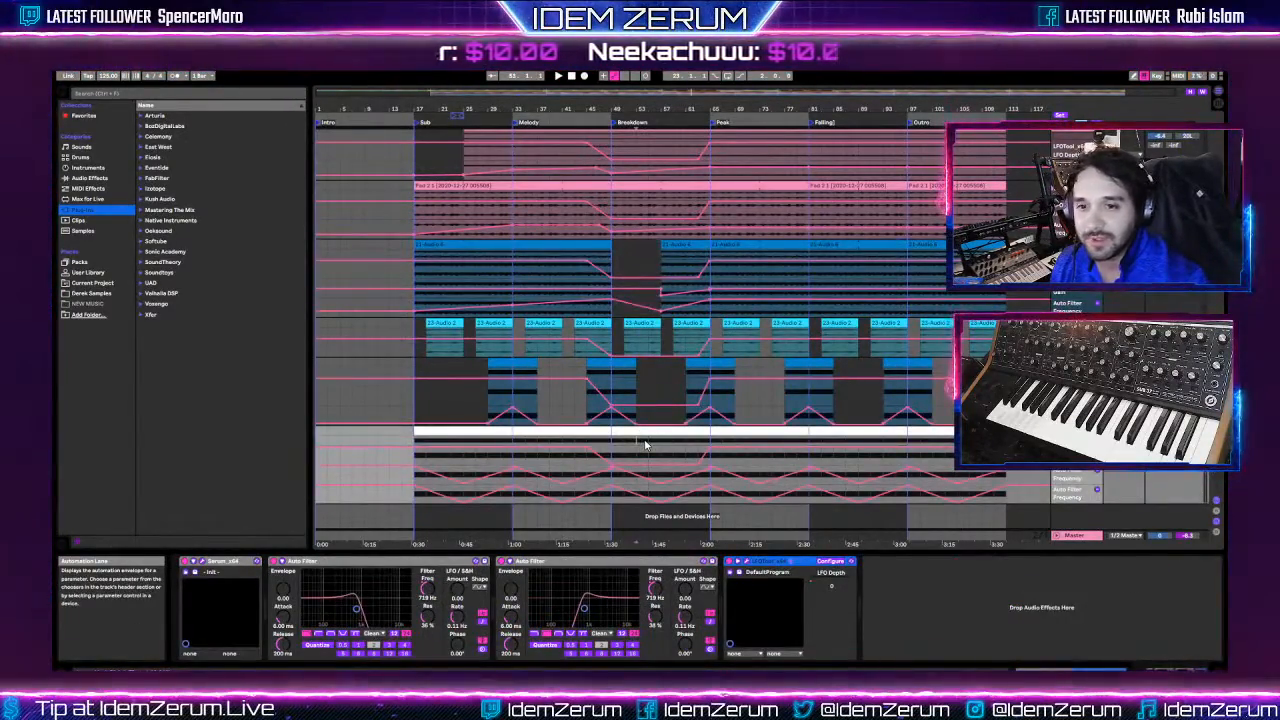
# - Review the automation lanes back up to the percussion tracks and play the arrangement from bar 53 in the Breakdown
pyautogui.scroll(10, 643, 441)
pyautogui.scroll(8, 640, 437)
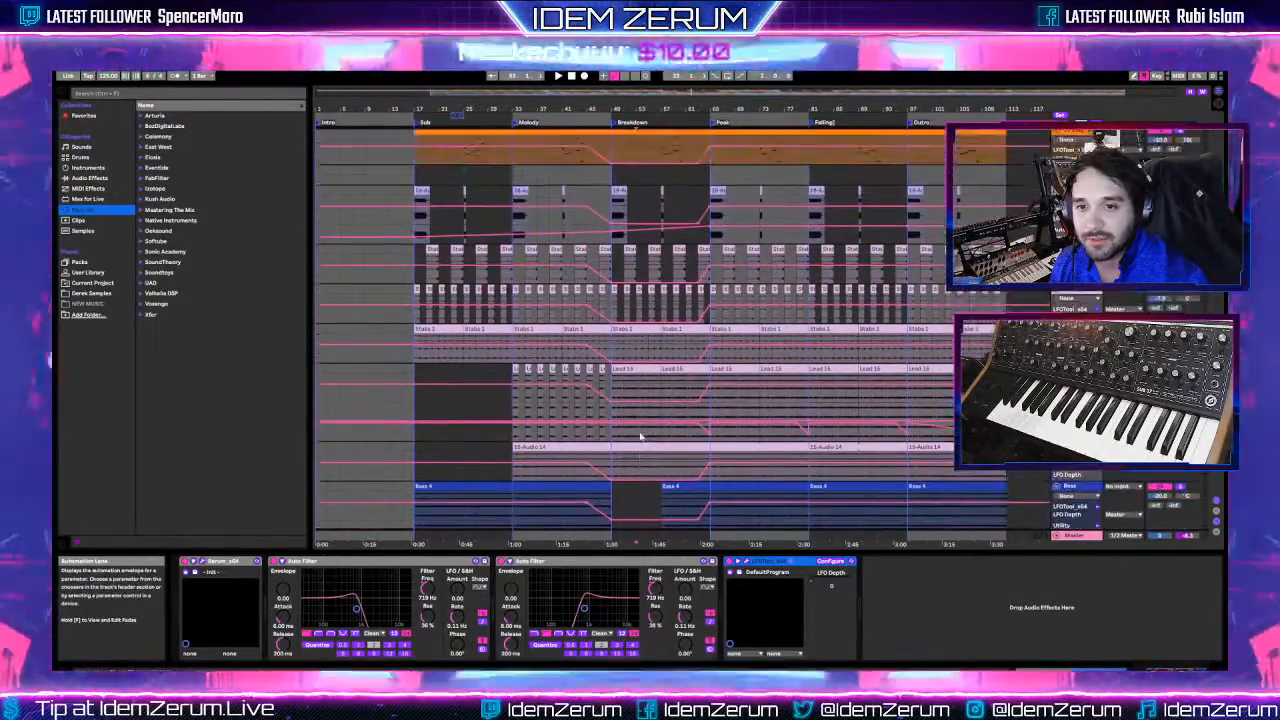
pyautogui.scroll(7, 652, 432)
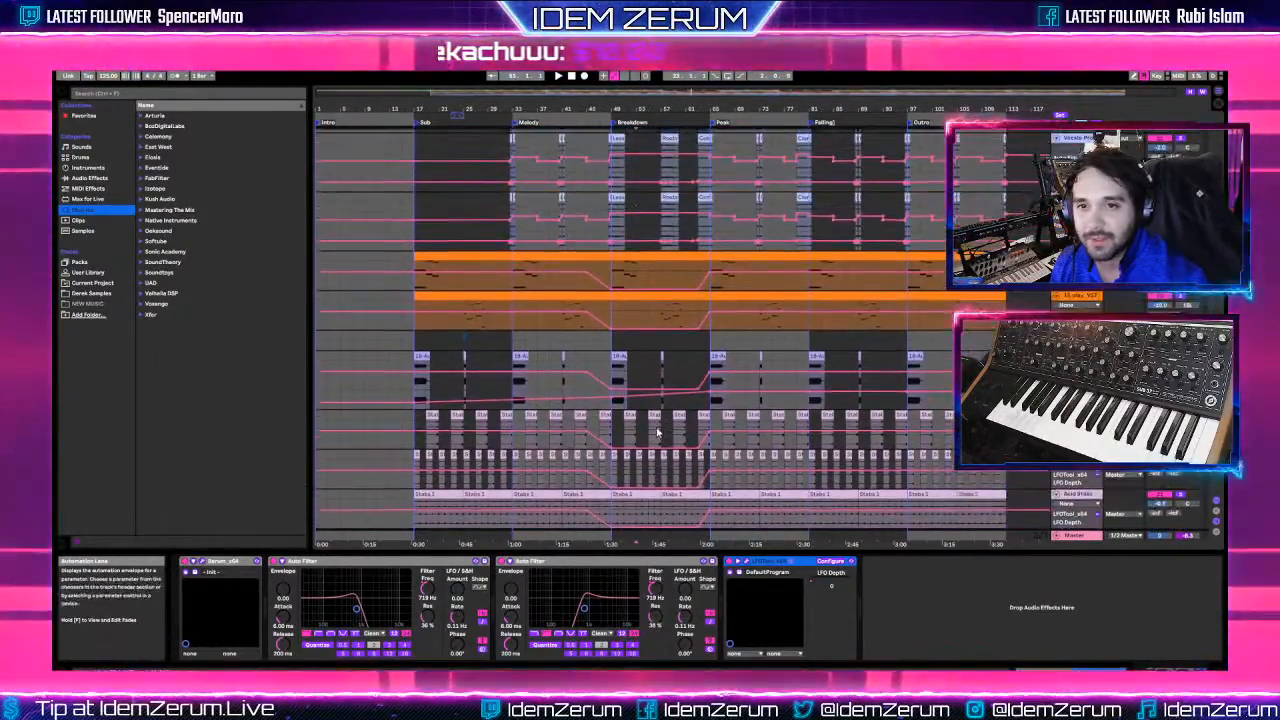
pyautogui.scroll(2, 657, 432)
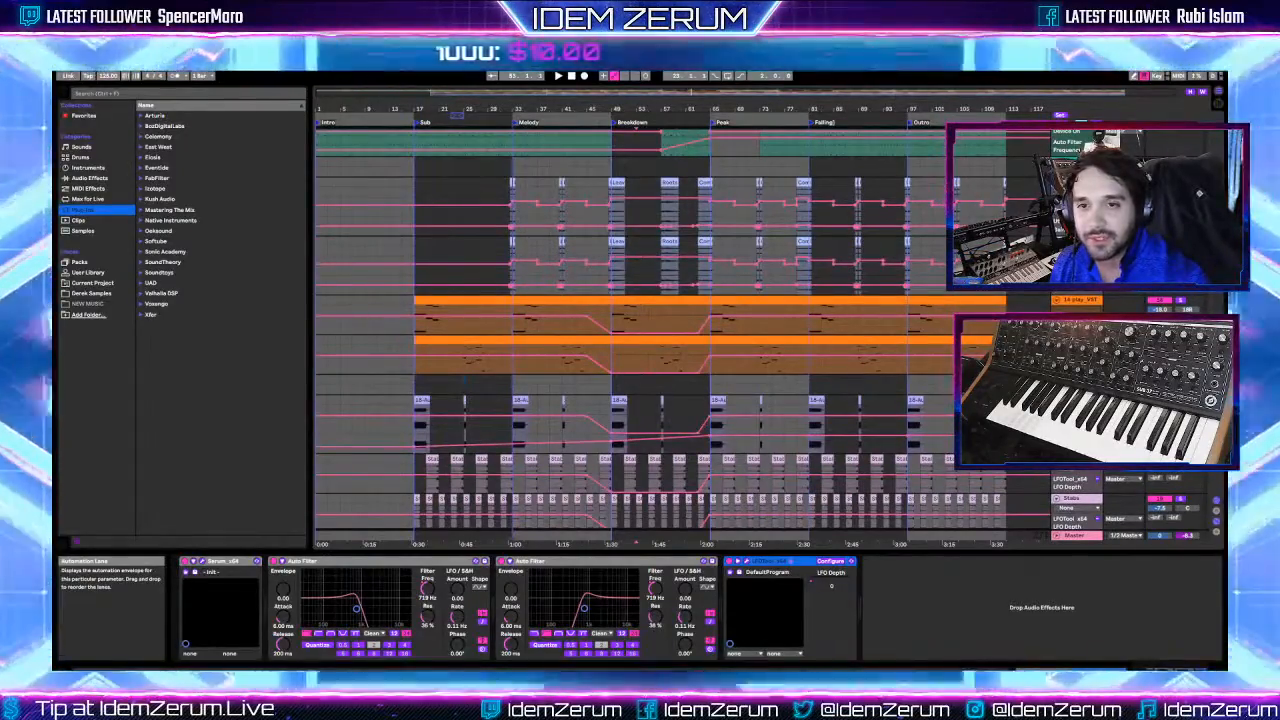
pyautogui.scroll(8, 690, 217)
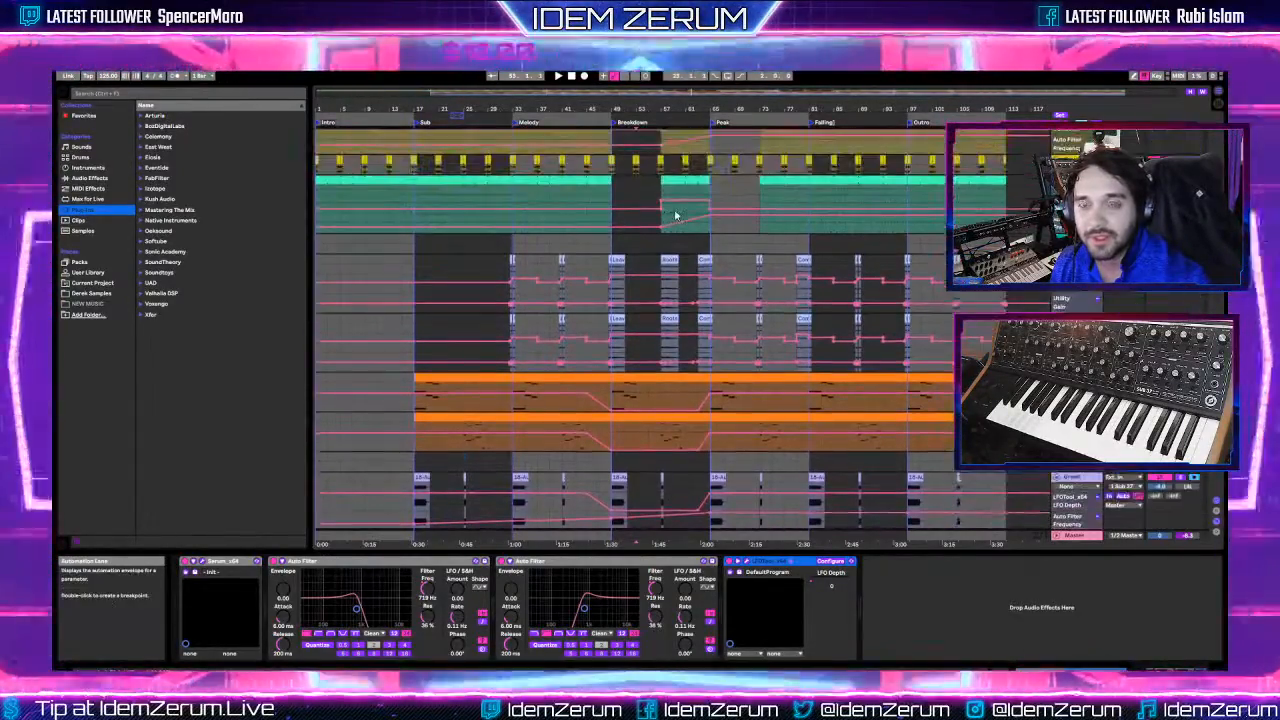
pyautogui.scroll(-10, 676, 212)
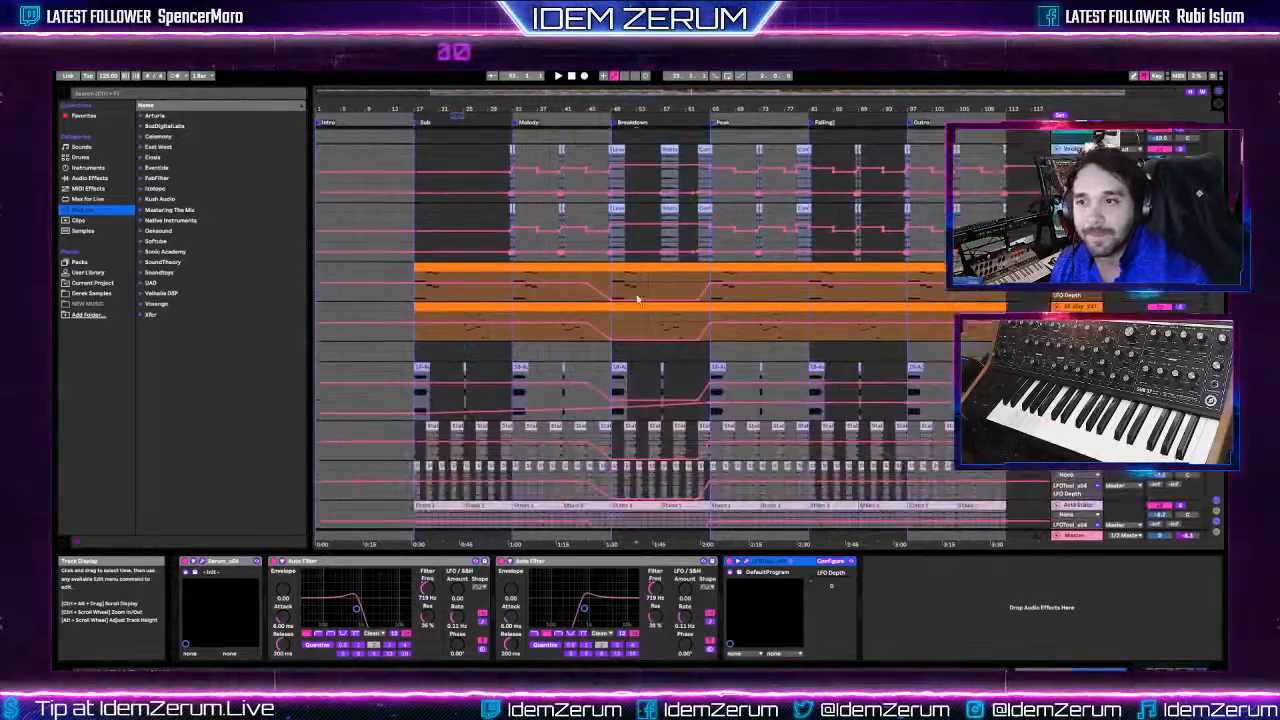
pyautogui.click(641, 293)
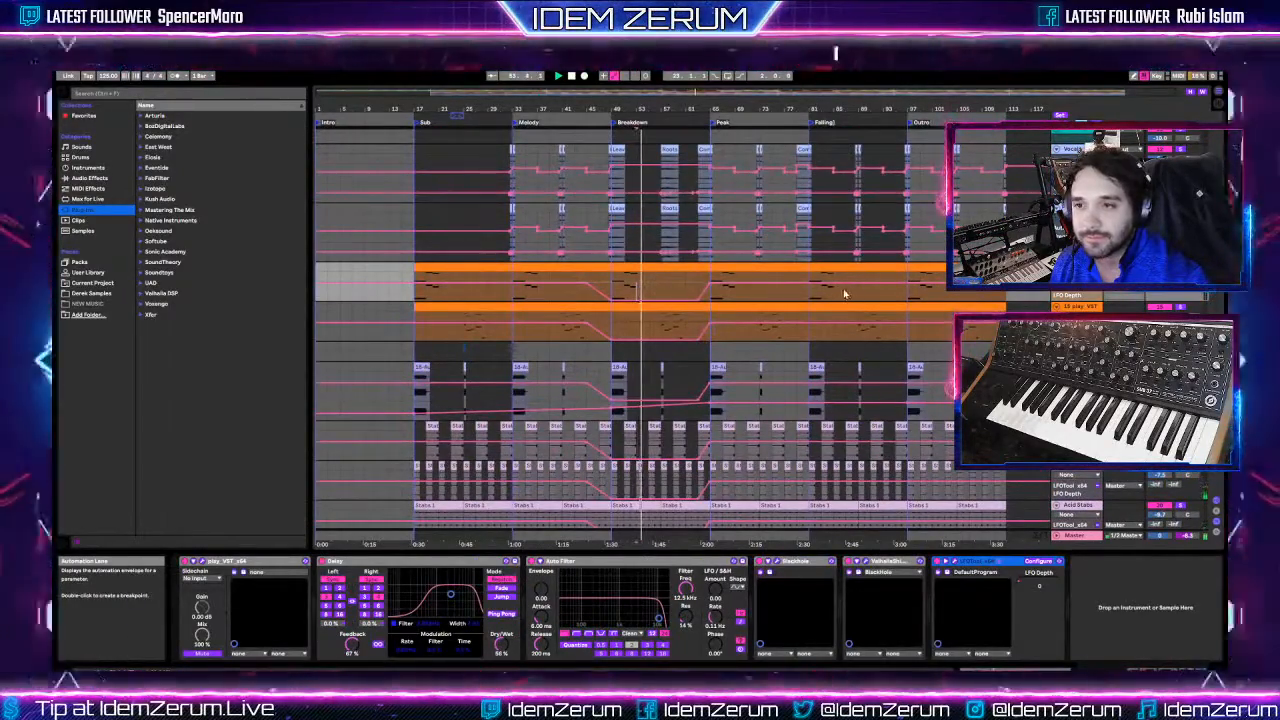
# - Play the arrangement from bar 45 into the Breakdown and review the tracks back up to the percussion
pyautogui.click(583, 297)
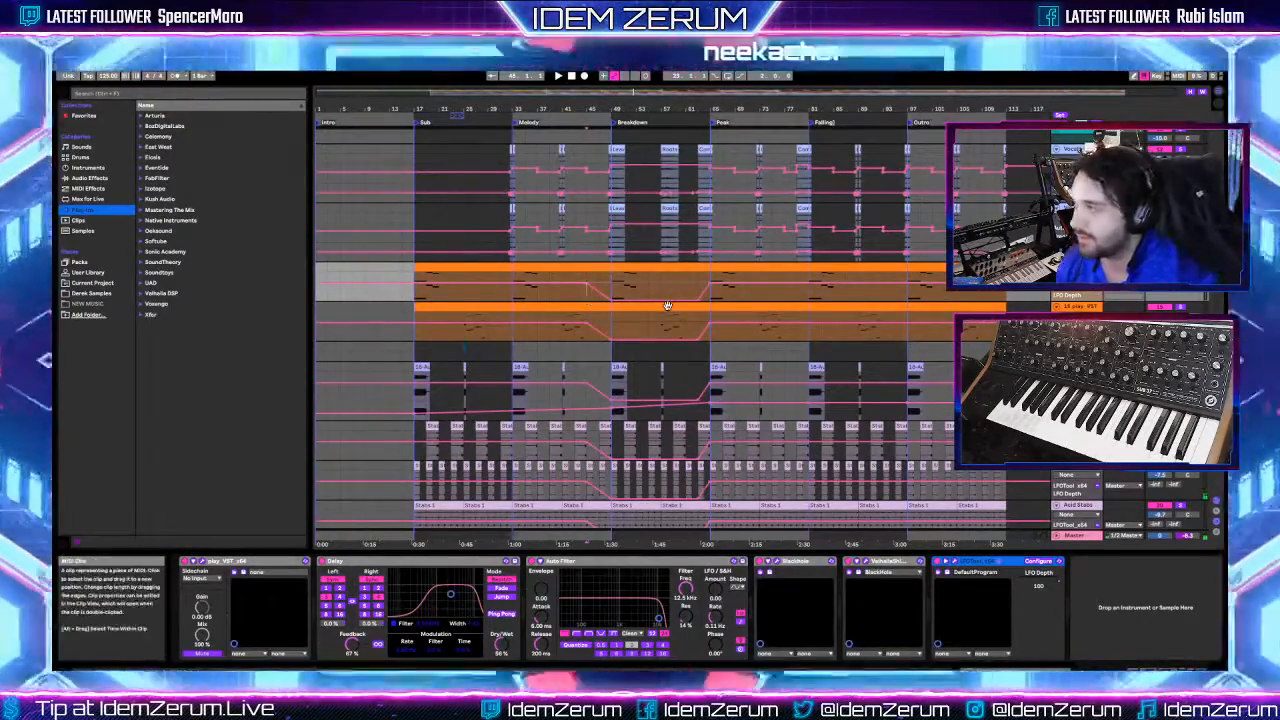
pyautogui.press('space')
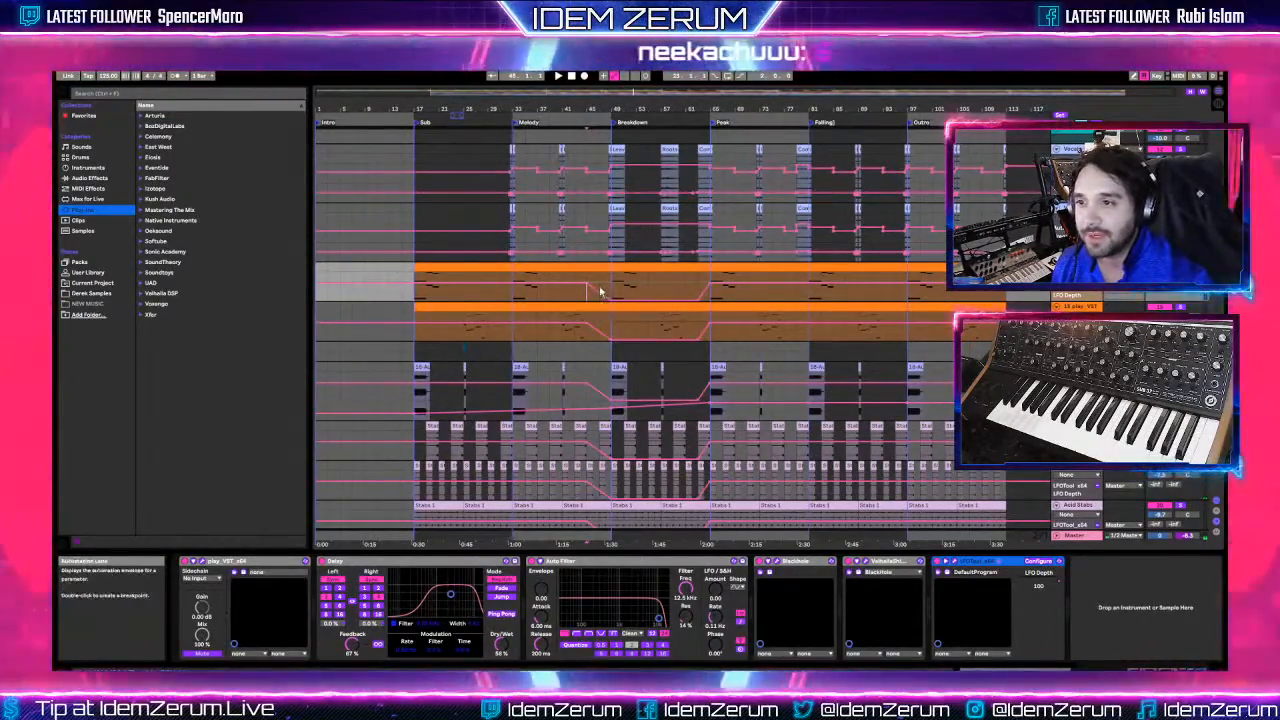
pyautogui.scroll(6, 615, 290)
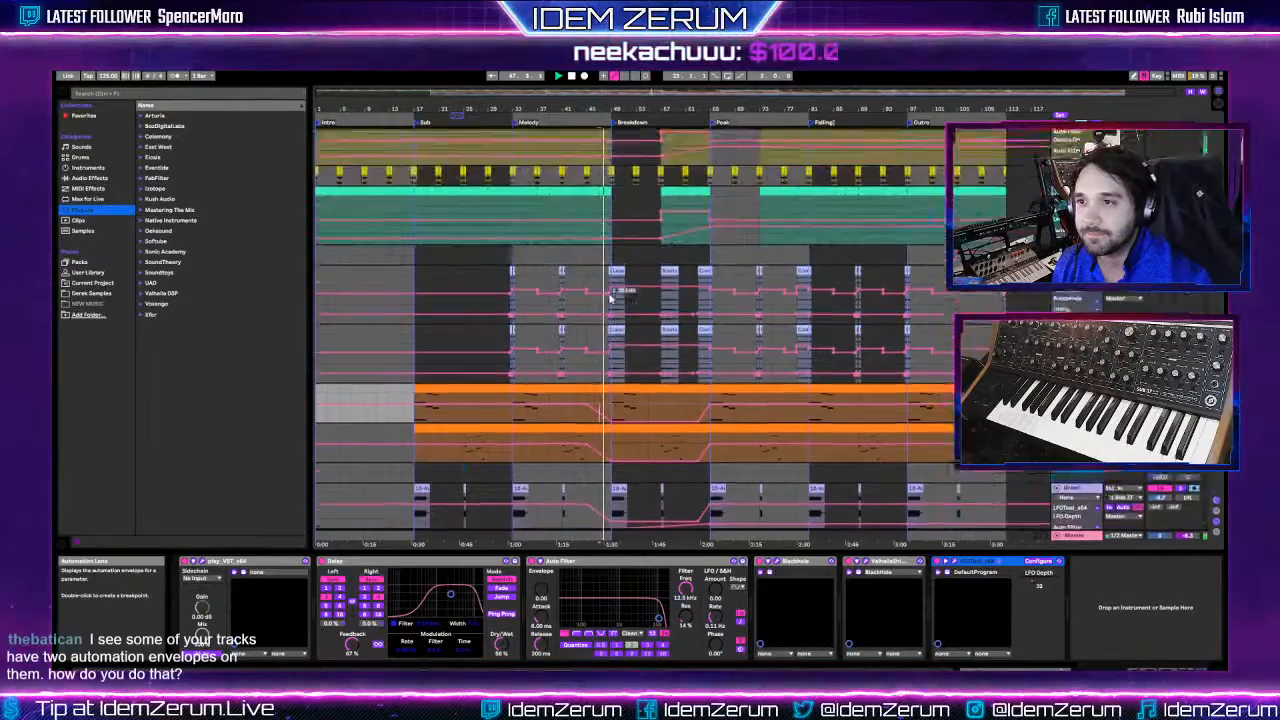
pyautogui.scroll(1, 612, 302)
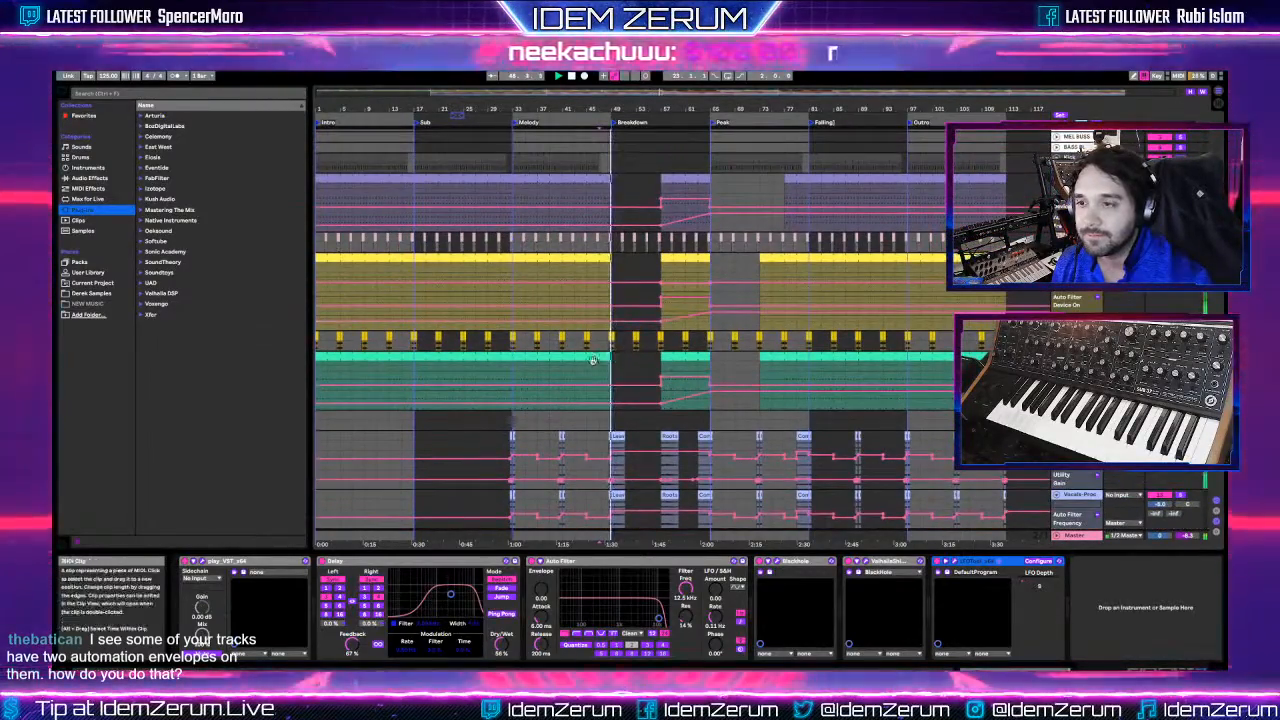
# - Search the audio effects for "AUTO" and add an Auto Filter at the end of the teal percussion track's device chain
pyautogui.click(587, 368)
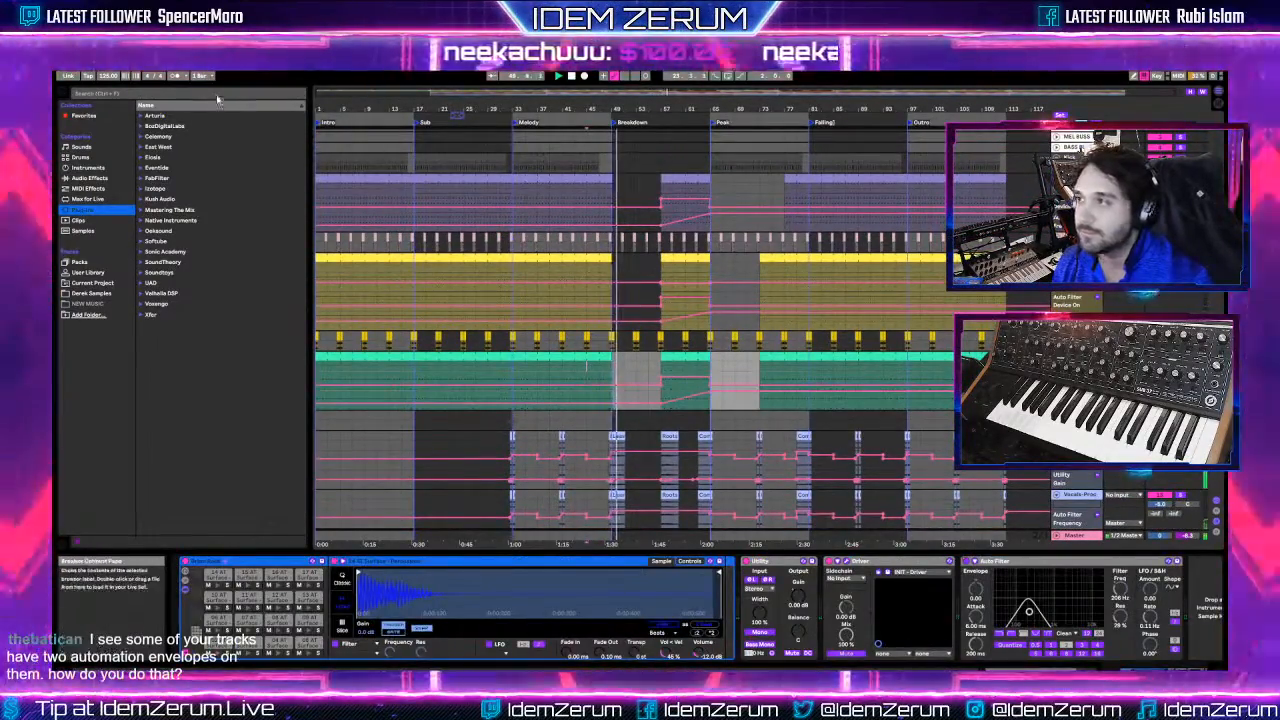
pyautogui.click(218, 92)
pyautogui.write('AUTO')
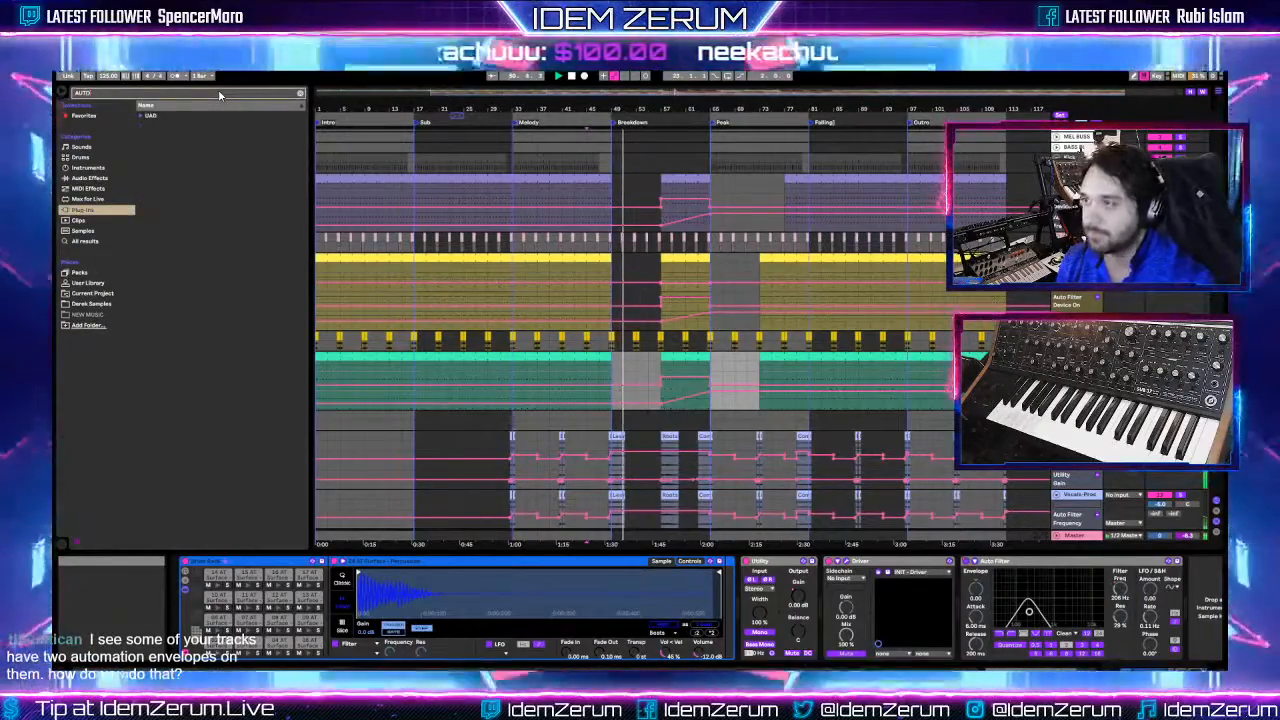
pyautogui.click(100, 189)
pyautogui.click(104, 167)
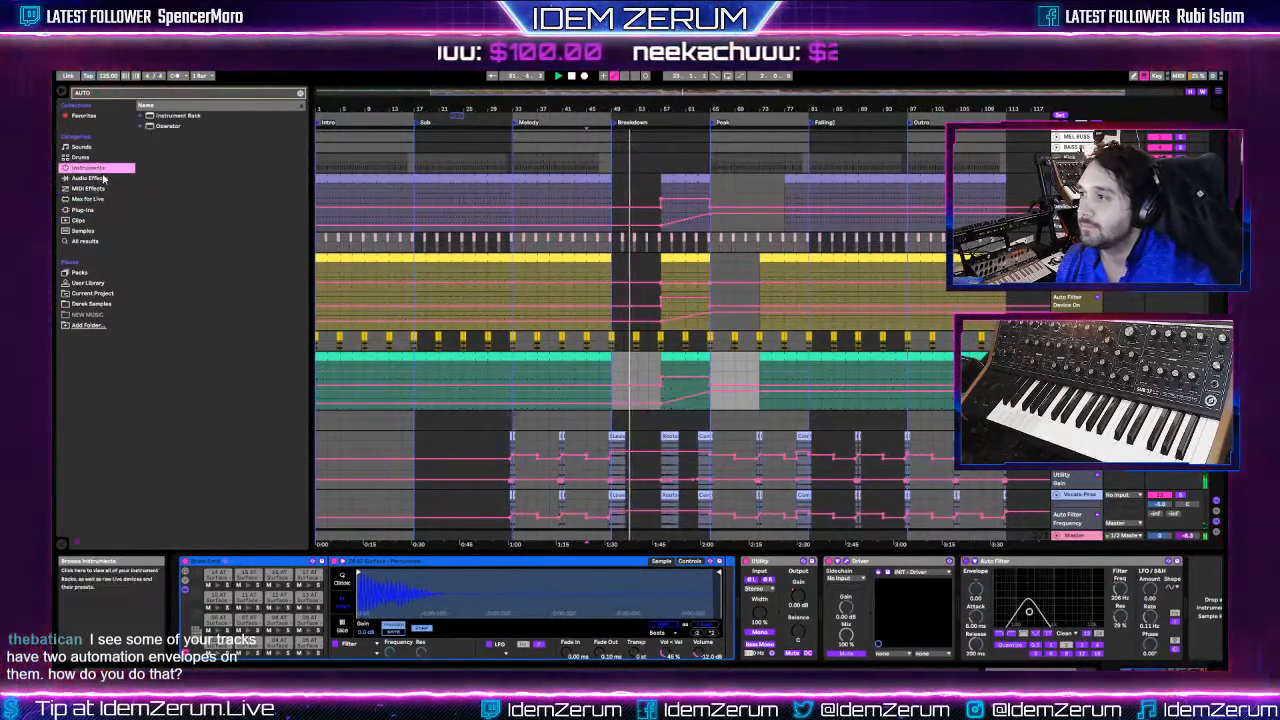
pyautogui.click(95, 177)
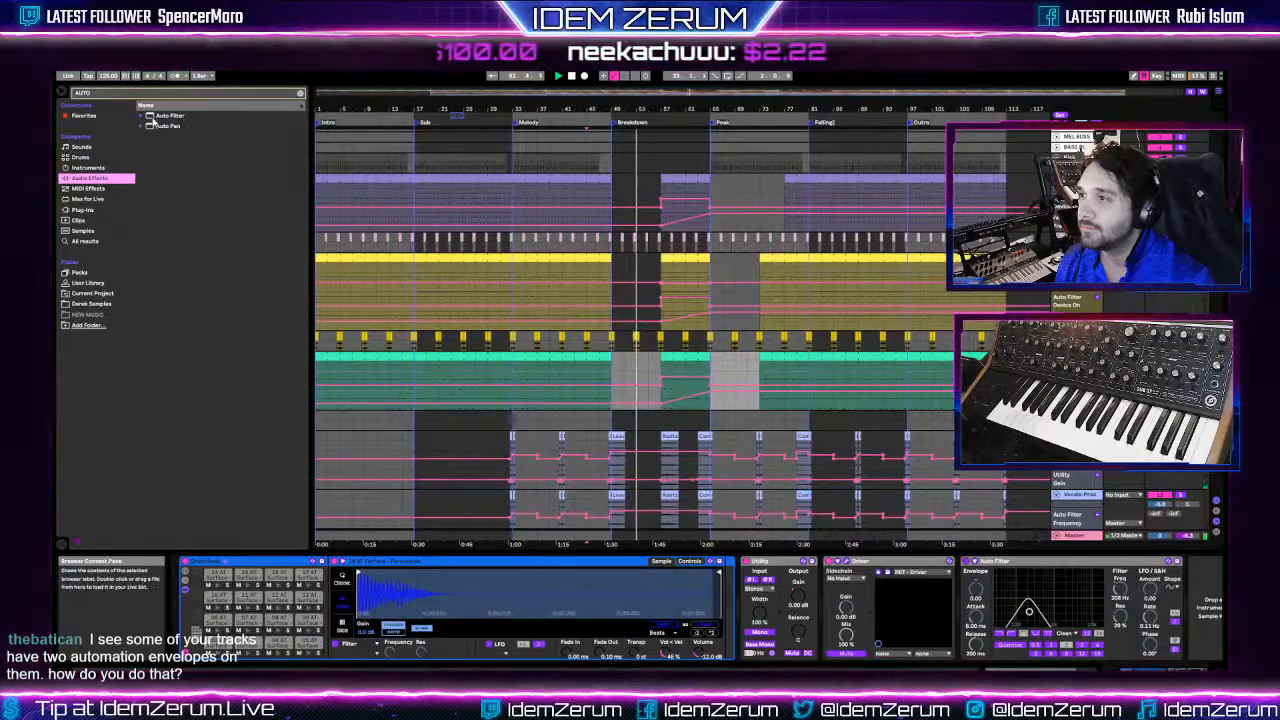
pyautogui.moveTo(155, 117); pyautogui.dragTo(1195, 602)
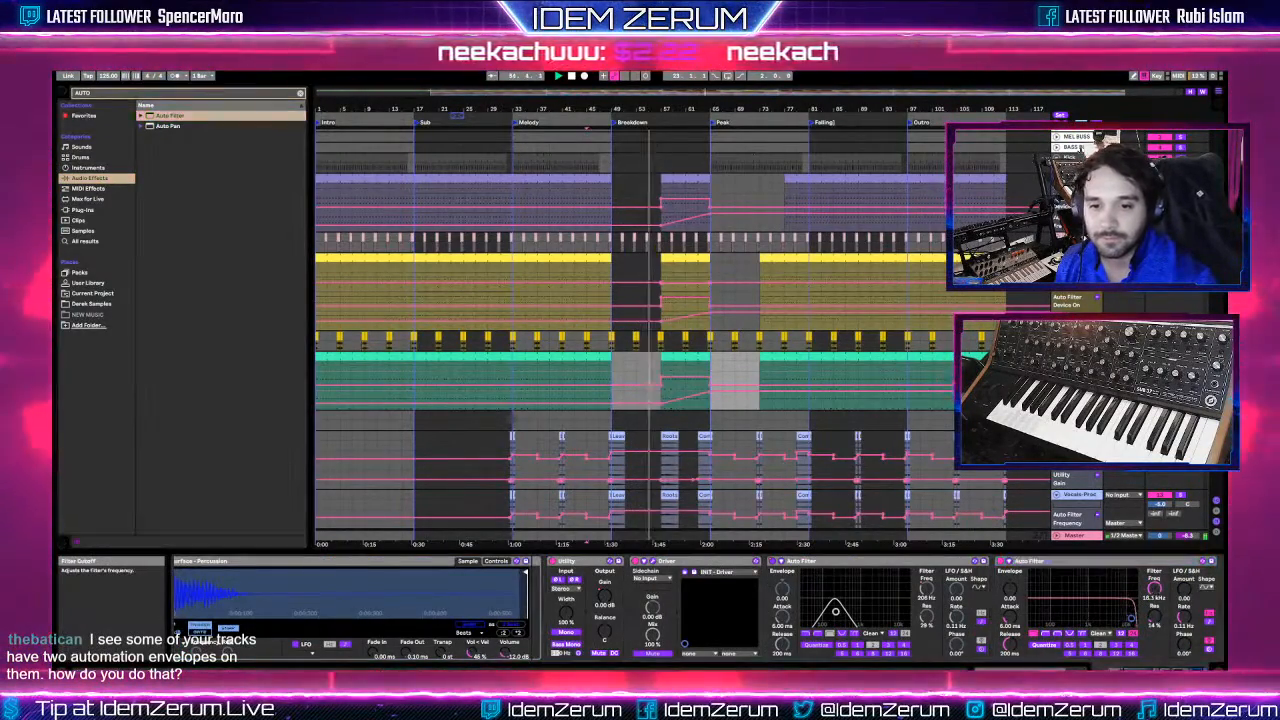
# - Show the new Auto Filter's Frequency automation in its own lane, draw a dip from bar 41 to 49, and select the device for copying
pyautogui.rightClick(1150, 591)
pyautogui.click(1140, 598)
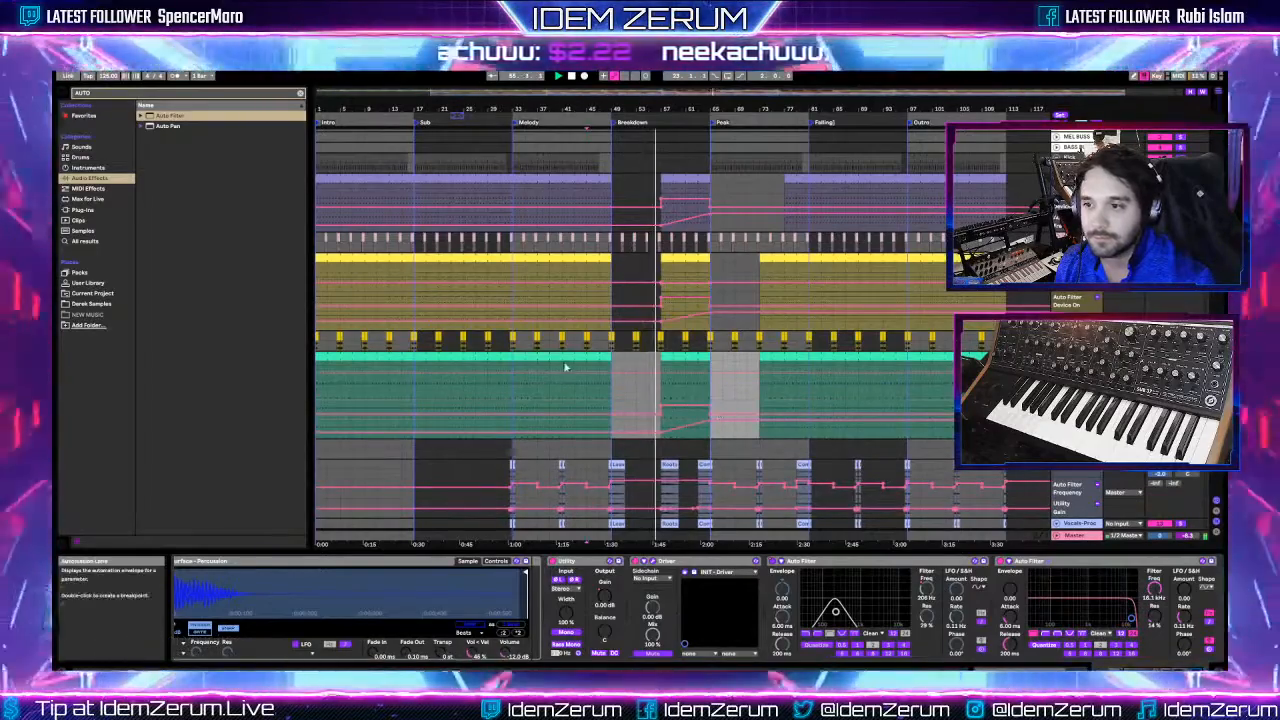
pyautogui.click(564, 374)
pyautogui.click(623, 374)
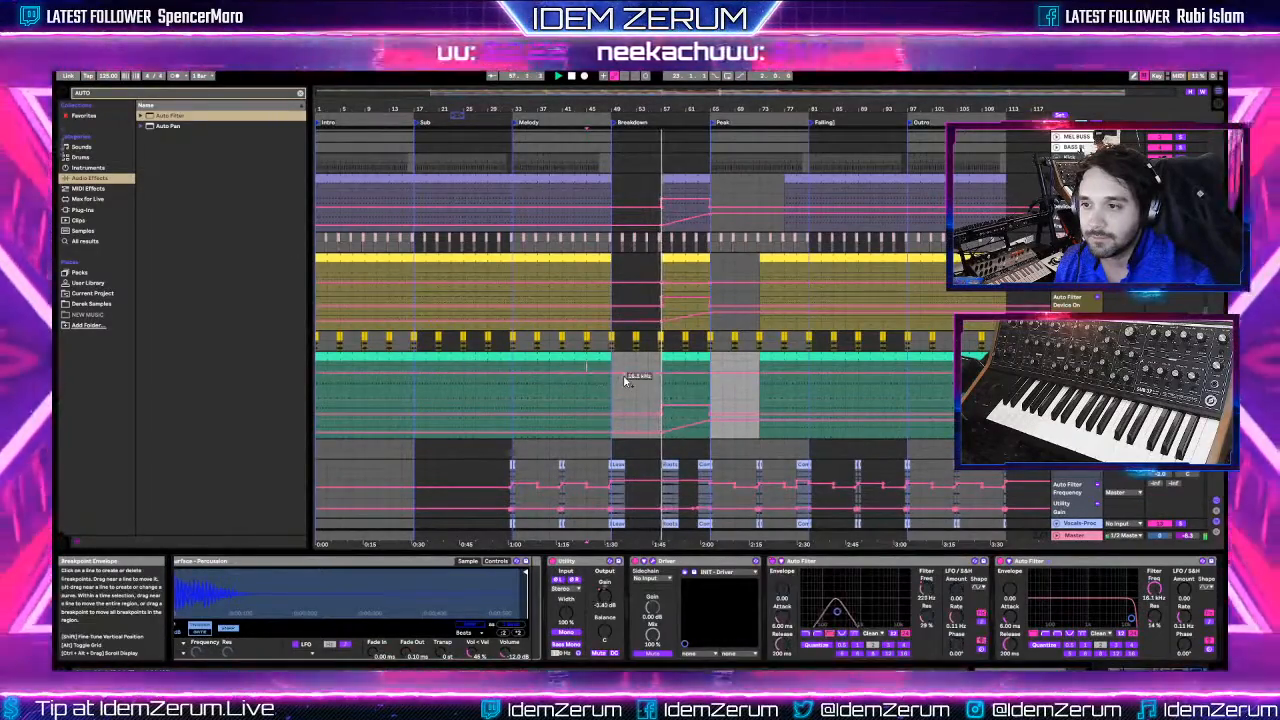
pyautogui.moveTo(610, 374); pyautogui.dragTo(610, 396)
pyautogui.click(1044, 562)
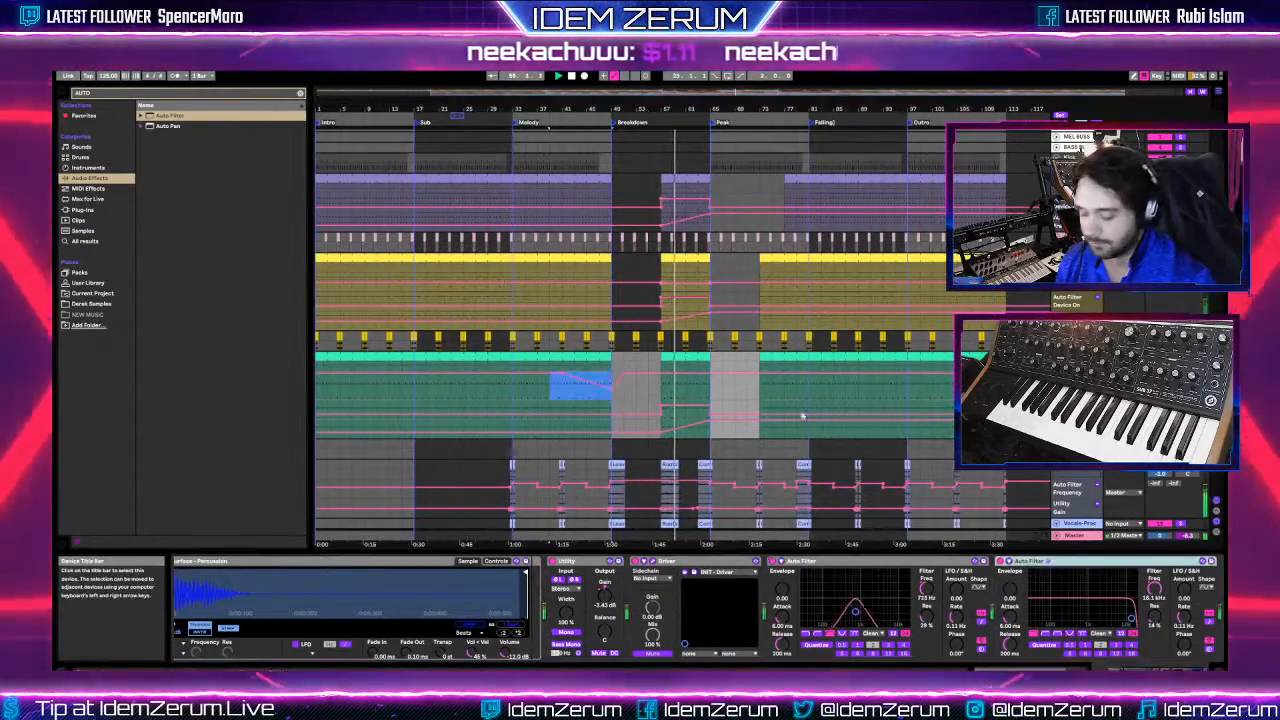
# - Paste the Auto Filter onto the purple clap track and give its Frequency a matching dip before the Breakdown in a new automation lane
pyautogui.click(551, 265)
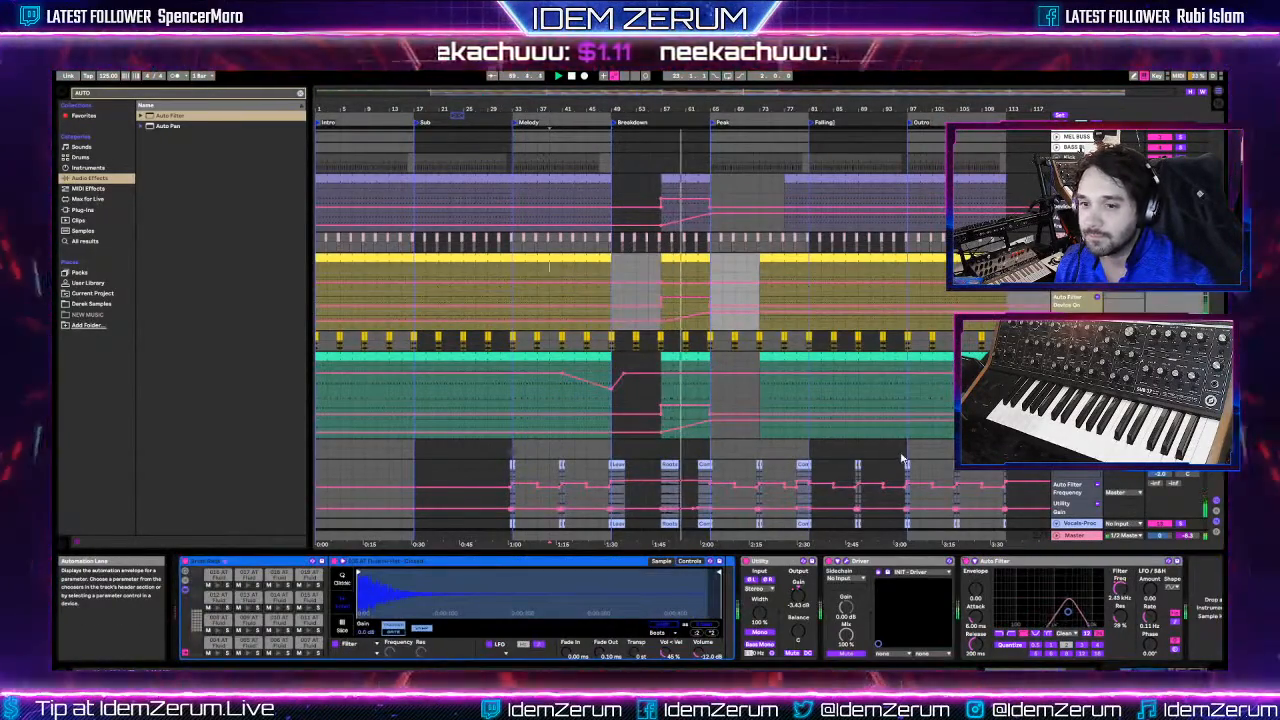
pyautogui.click(568, 189)
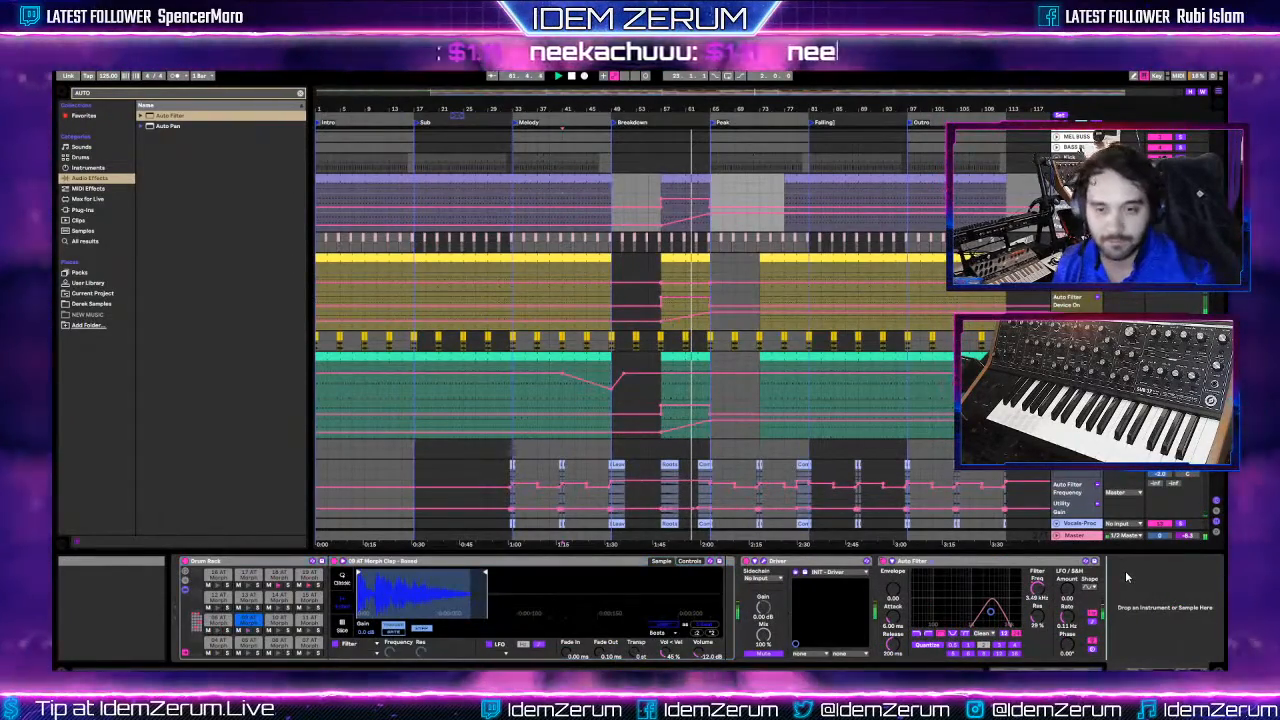
pyautogui.hotkey('ctrl', 'v')
pyautogui.rightClick(1154, 589)
pyautogui.click(1136, 608)
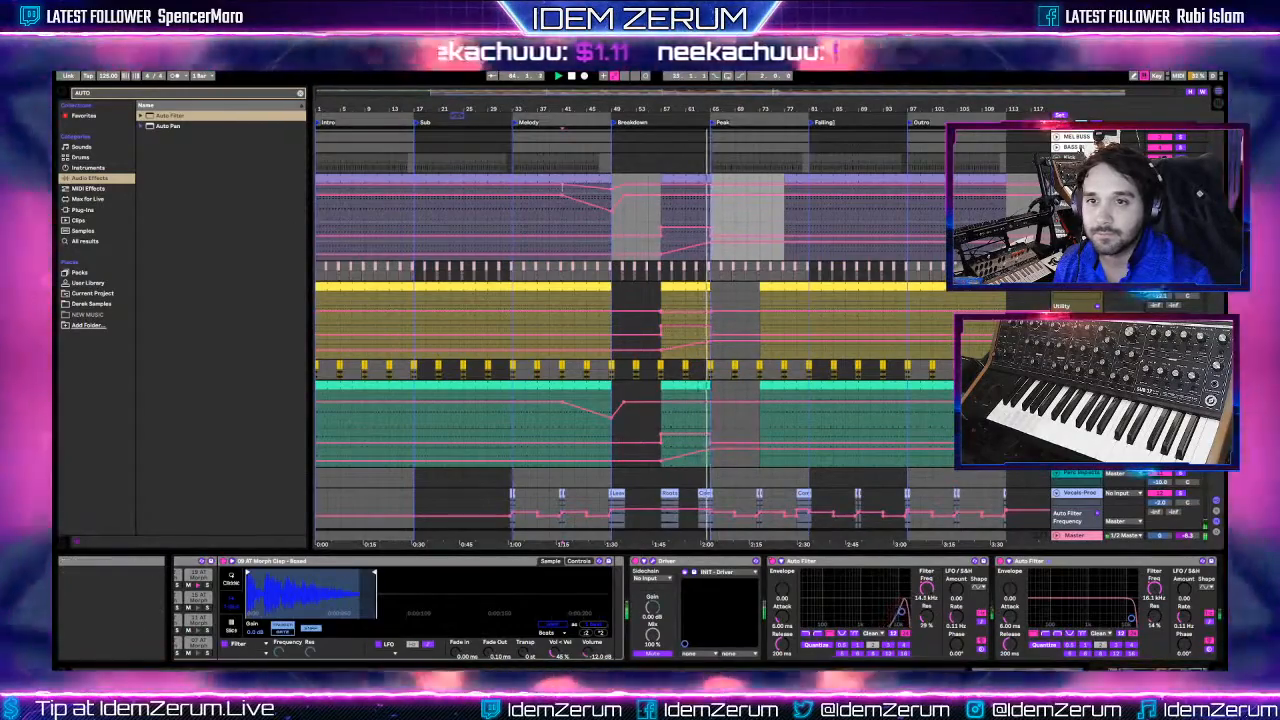
pyautogui.hotkey('ctrl', 'z')
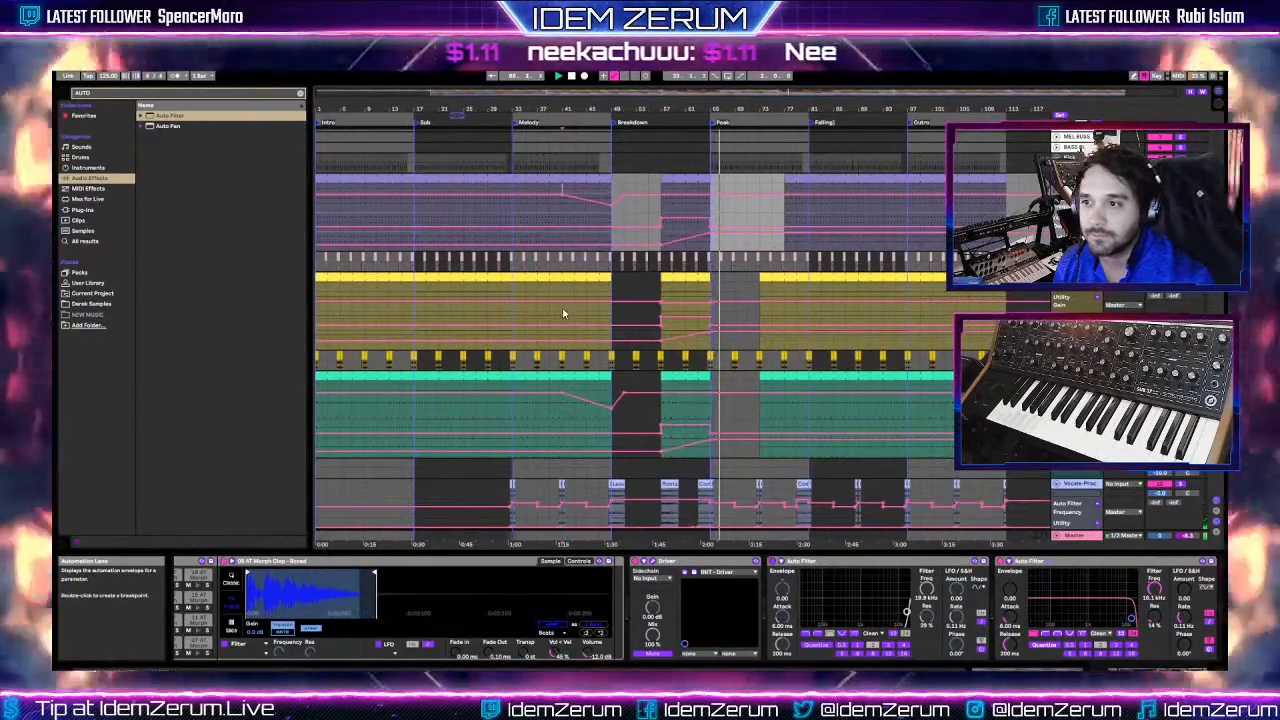
# - Add the copied Auto Filter to the yellow hi-hat track and shape a shallow Frequency dip to bar 49 in a new automation lane
pyautogui.click(562, 310)
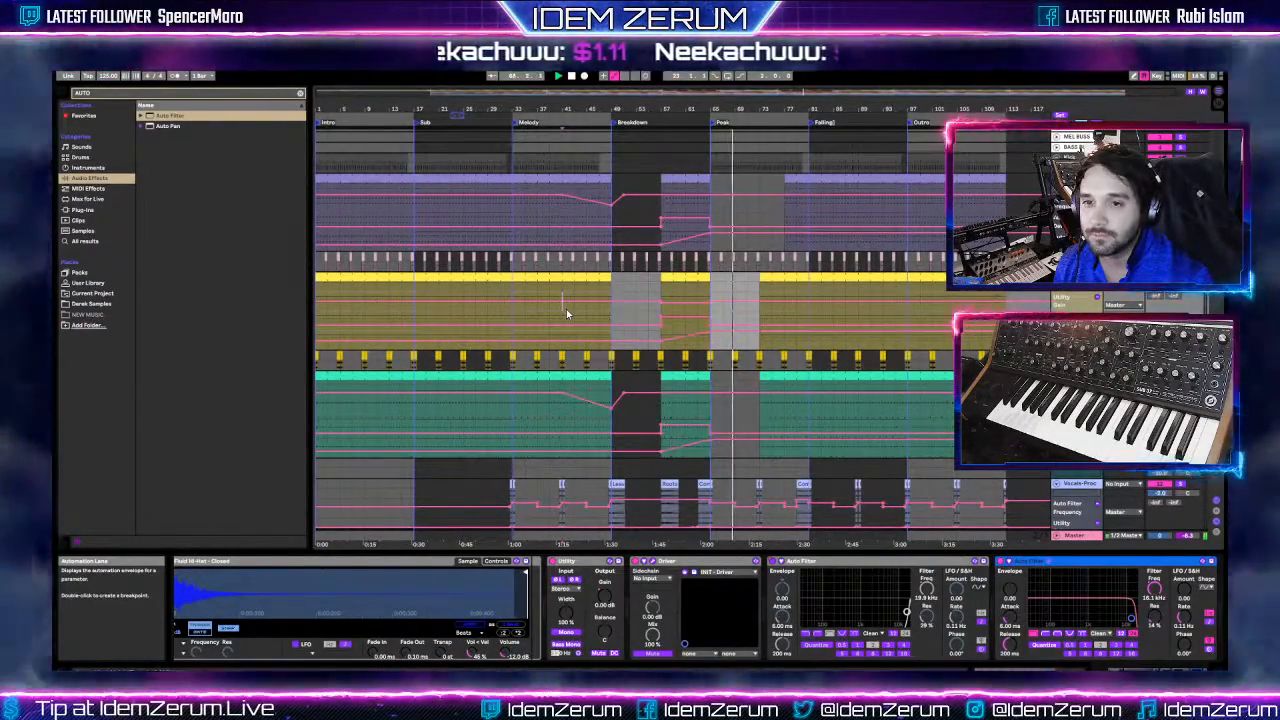
pyautogui.rightClick(1155, 589)
pyautogui.click(1118, 603)
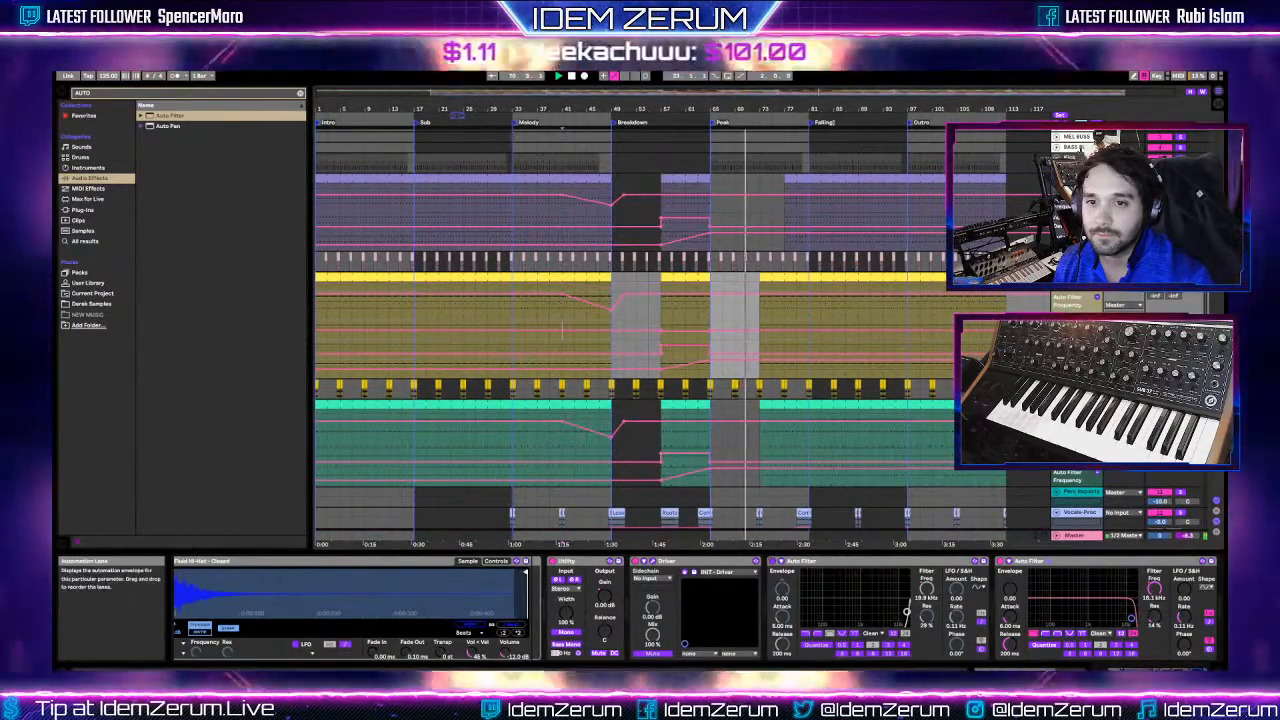
pyautogui.moveTo(1076, 321); pyautogui.dragTo(1076, 311)
pyautogui.moveTo(611, 304); pyautogui.dragTo(611, 301)
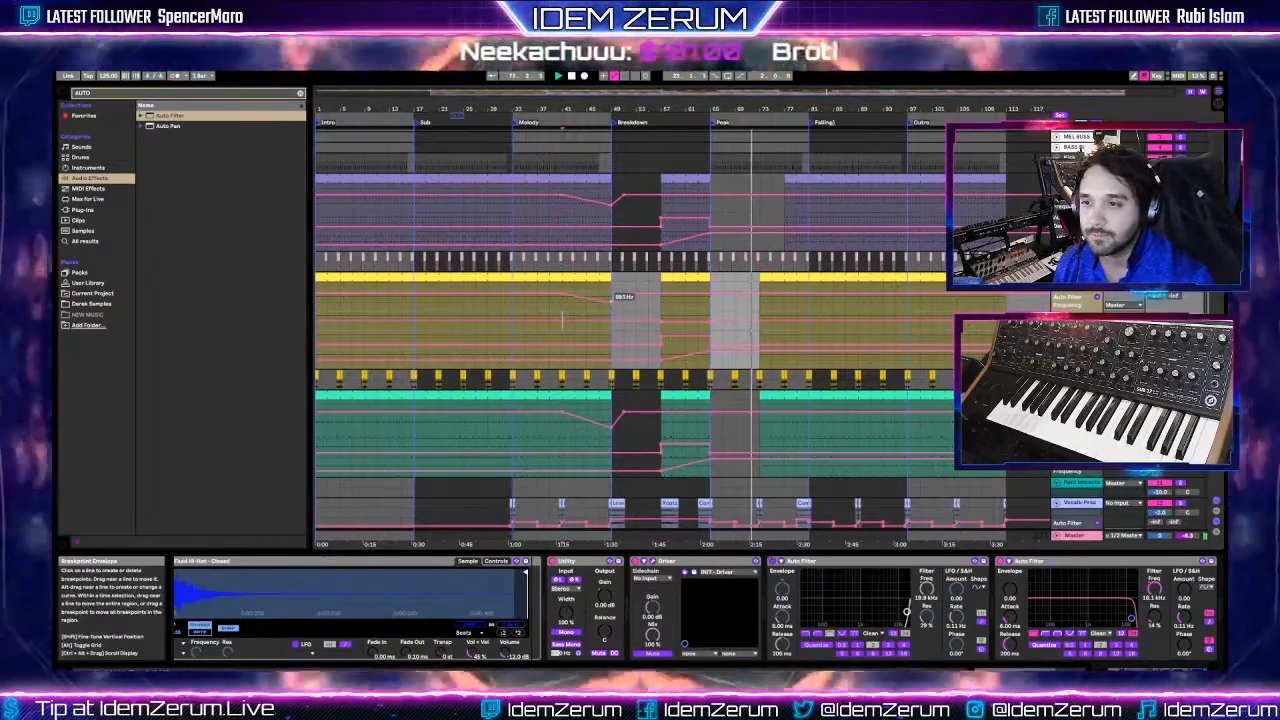
# - Restart playback from bar 41 to hear the percussion filter dips leading into the Breakdown
pyautogui.click(561, 307)
pyautogui.press('space')
pyautogui.press('space')
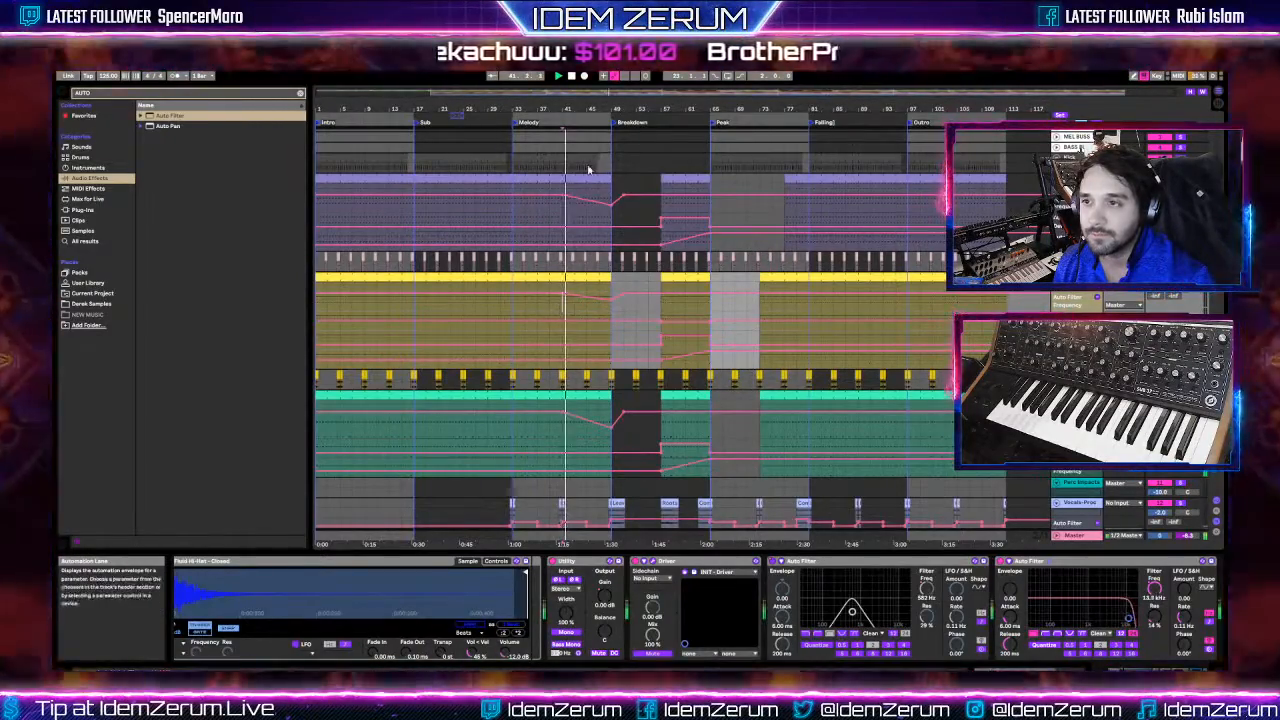
# - Add a Utility after Kick 2 on the kick track, reduce its stereo Width, and enable Bass Mono
pyautogui.click(564, 171)
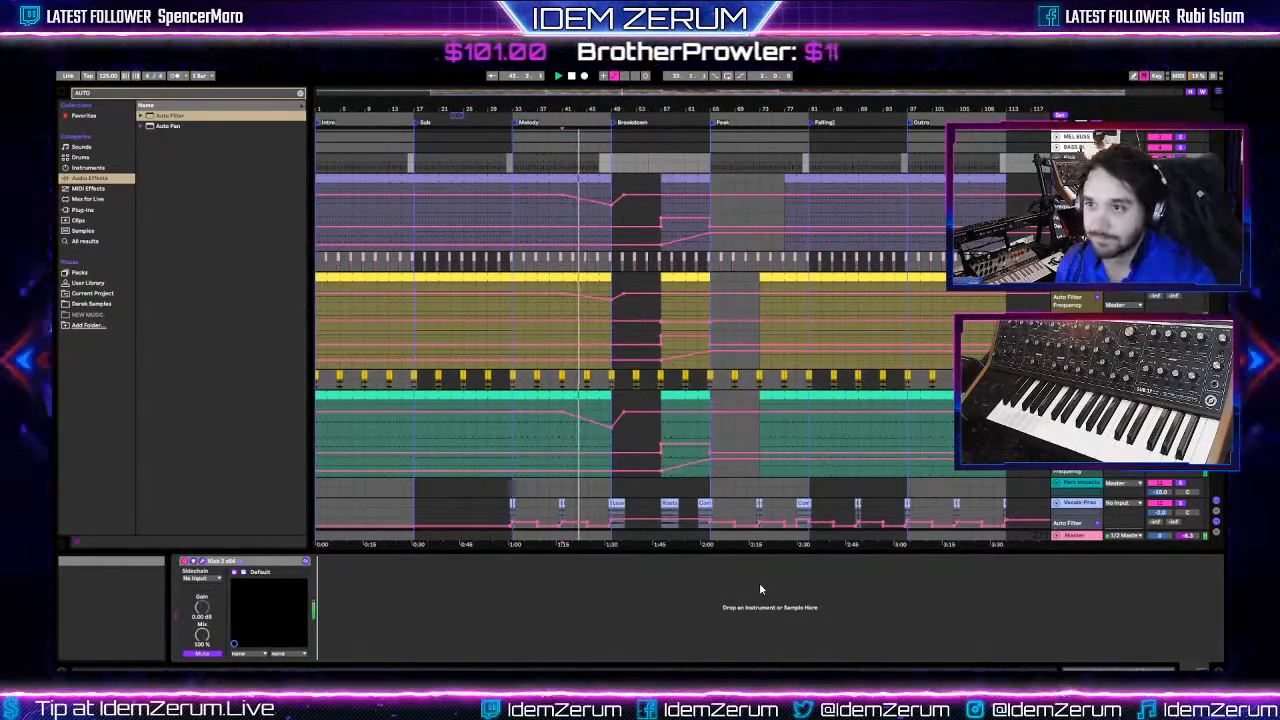
pyautogui.click(277, 95)
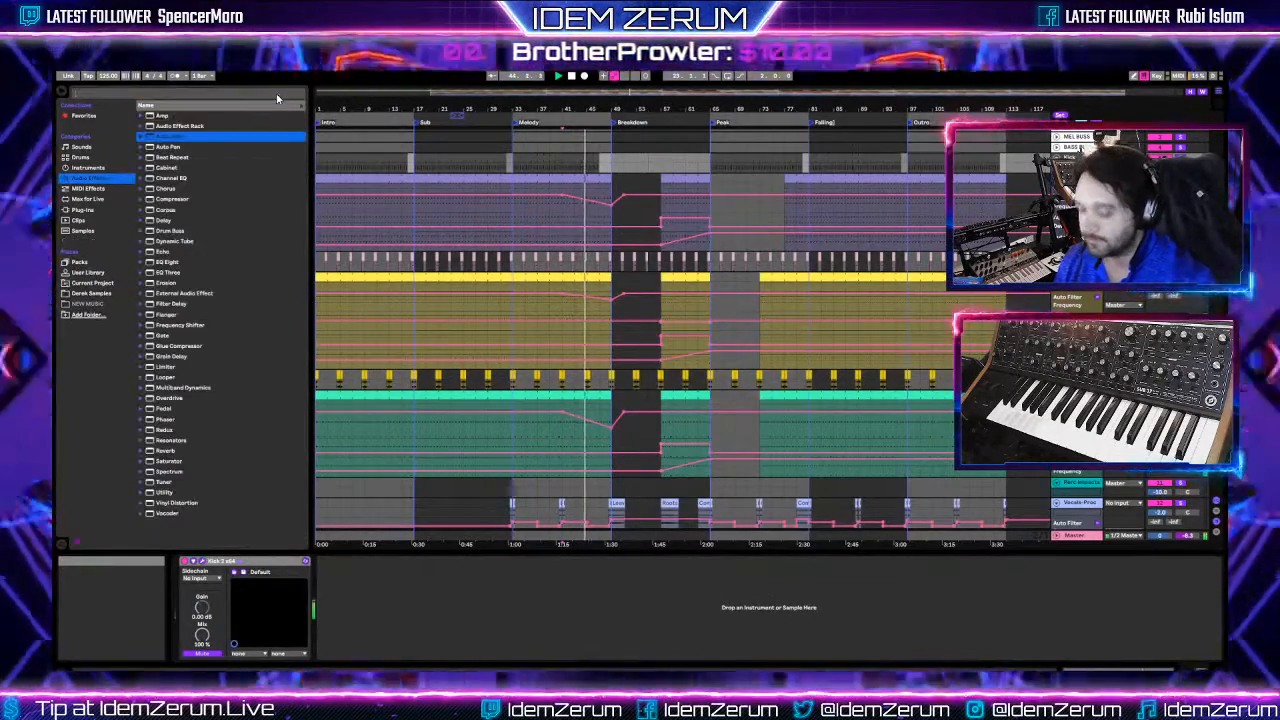
pyautogui.write('uti')
pyautogui.moveTo(154, 117); pyautogui.dragTo(285, 321)
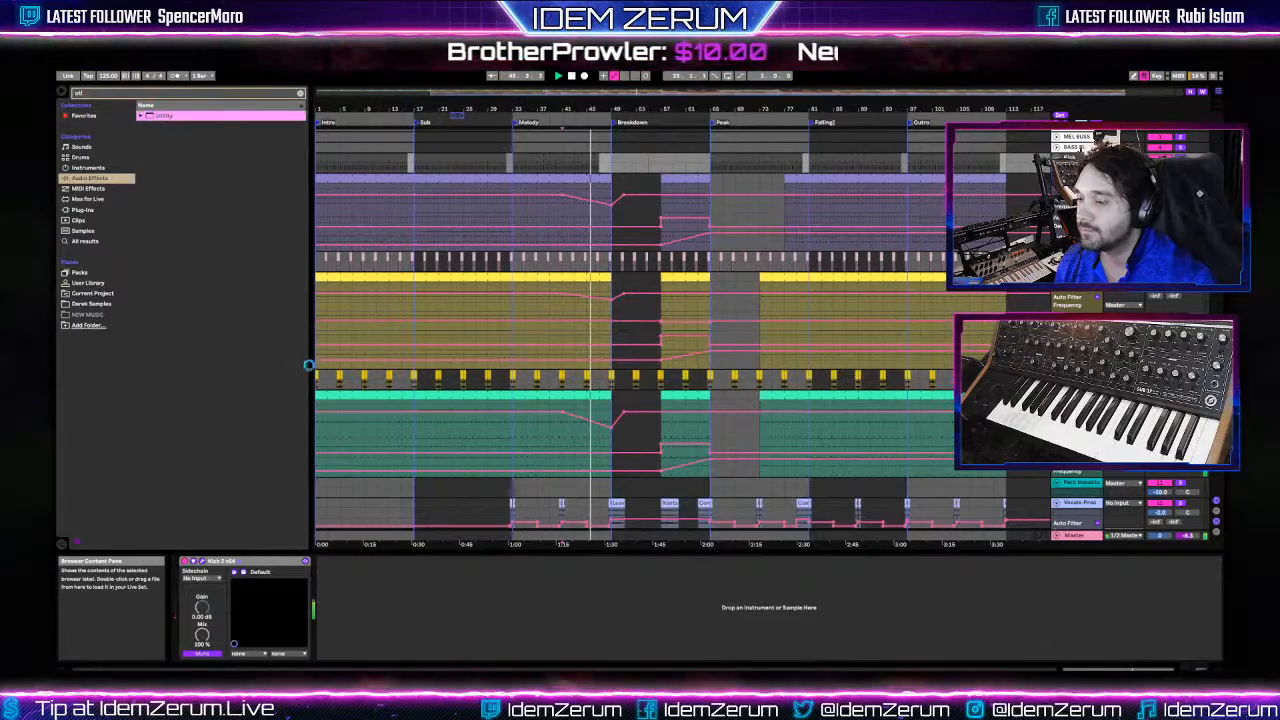
pyautogui.moveTo(374, 521); pyautogui.dragTo(350, 600)
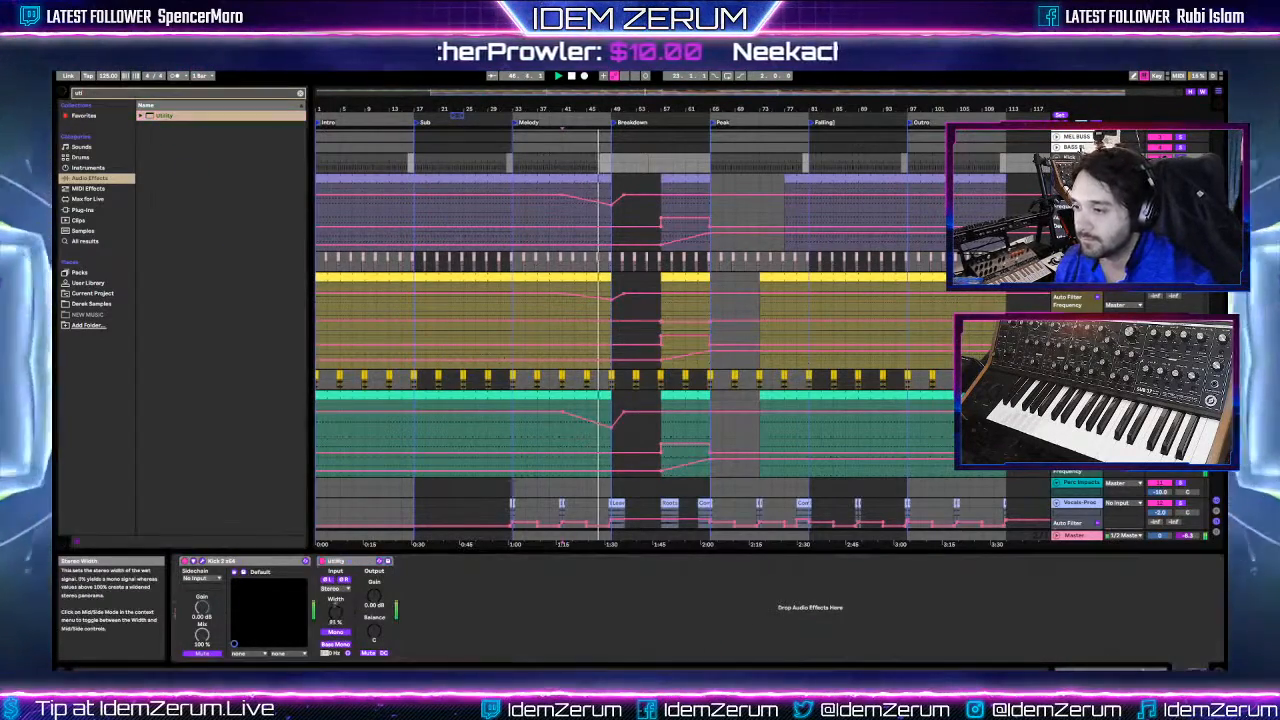
pyautogui.click(335, 644)
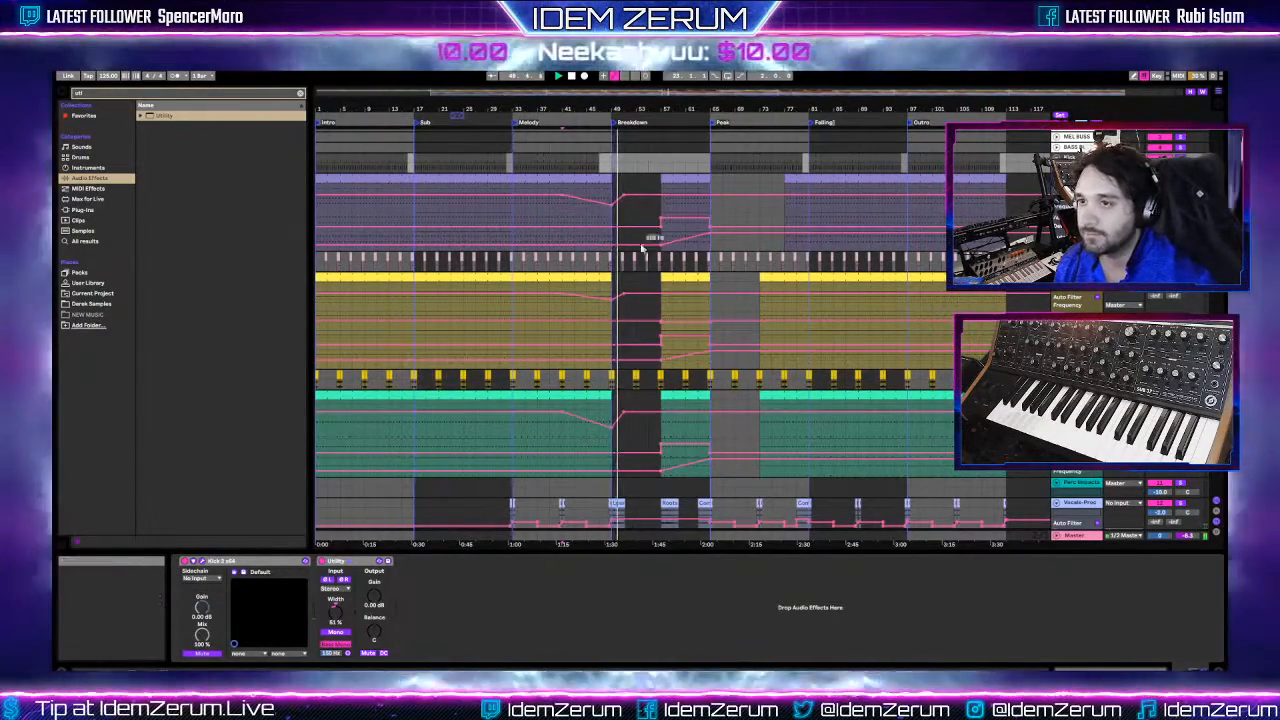
# - Lower the kick's Utility Gain automation leading into the Breakdown and play from bar 41
pyautogui.scroll(2, 643, 251)
pyautogui.scroll(3, 562, 200)
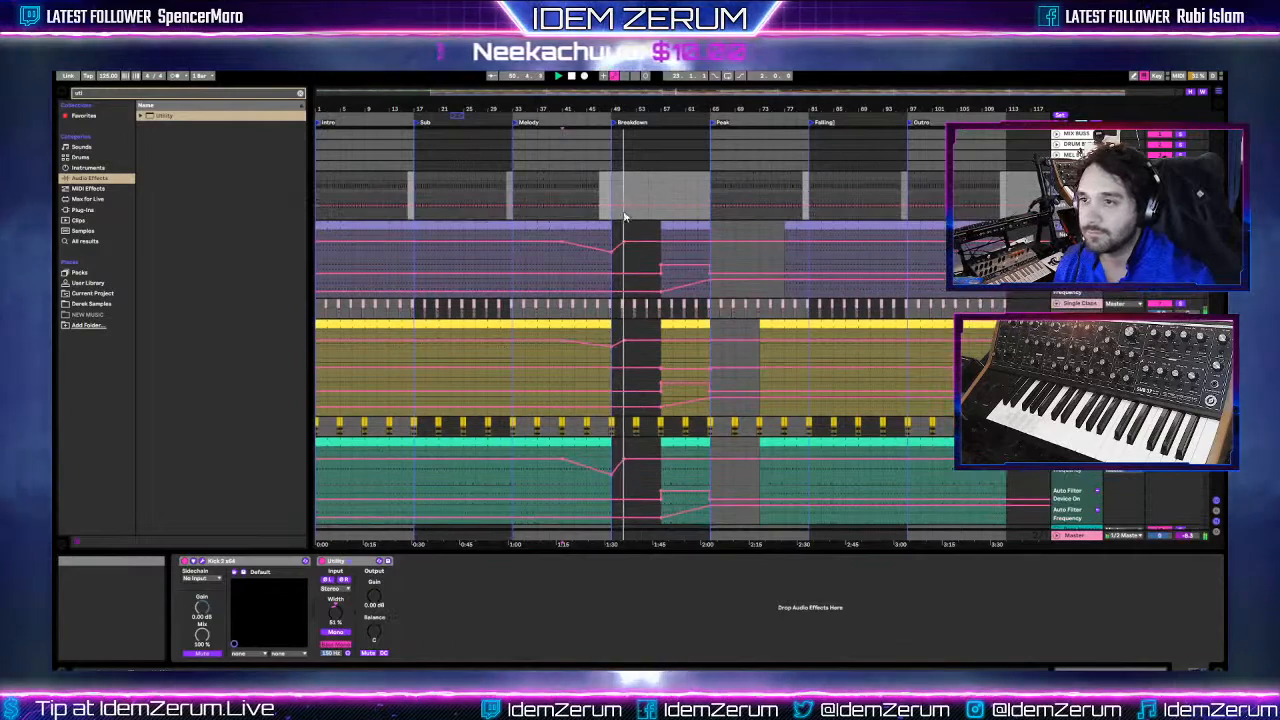
pyautogui.click(562, 197)
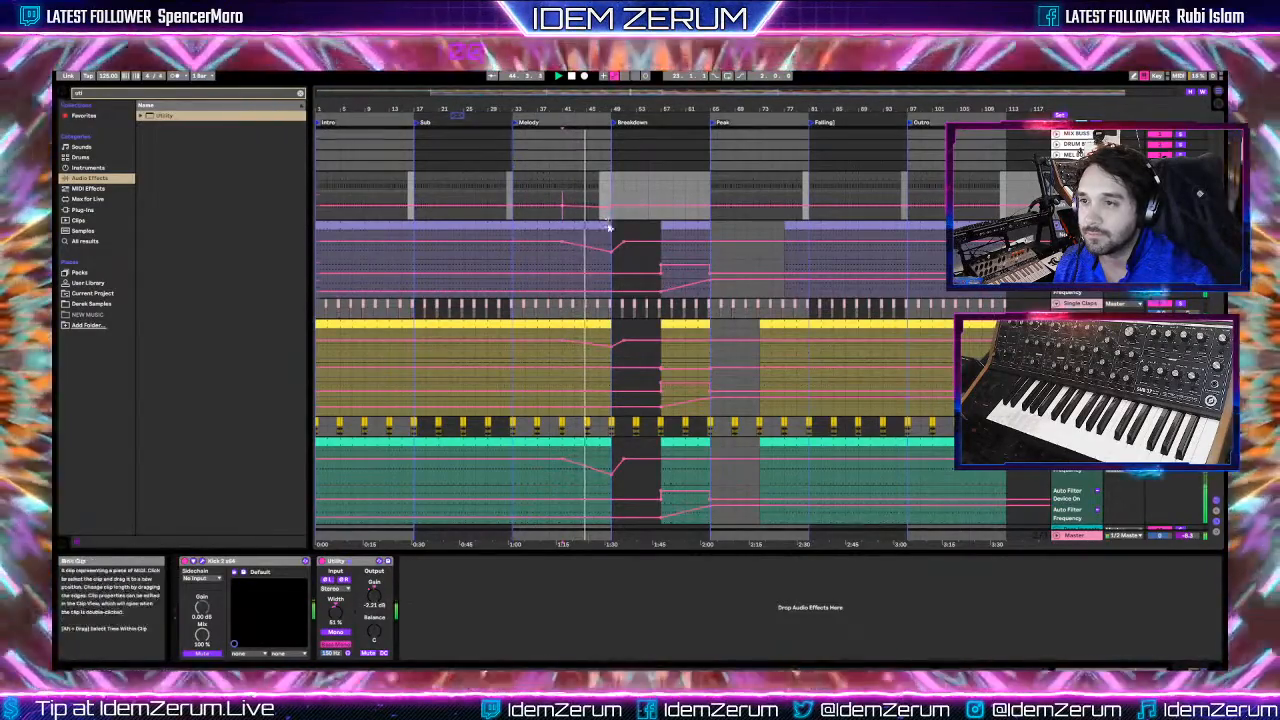
# - Raise the Auto Filter Frequency breakpoints at bar 49 on the yellow hi-hat and teal percussion tracks to soften their dips
pyautogui.scroll(-7, 615, 250)
pyautogui.click(614, 268)
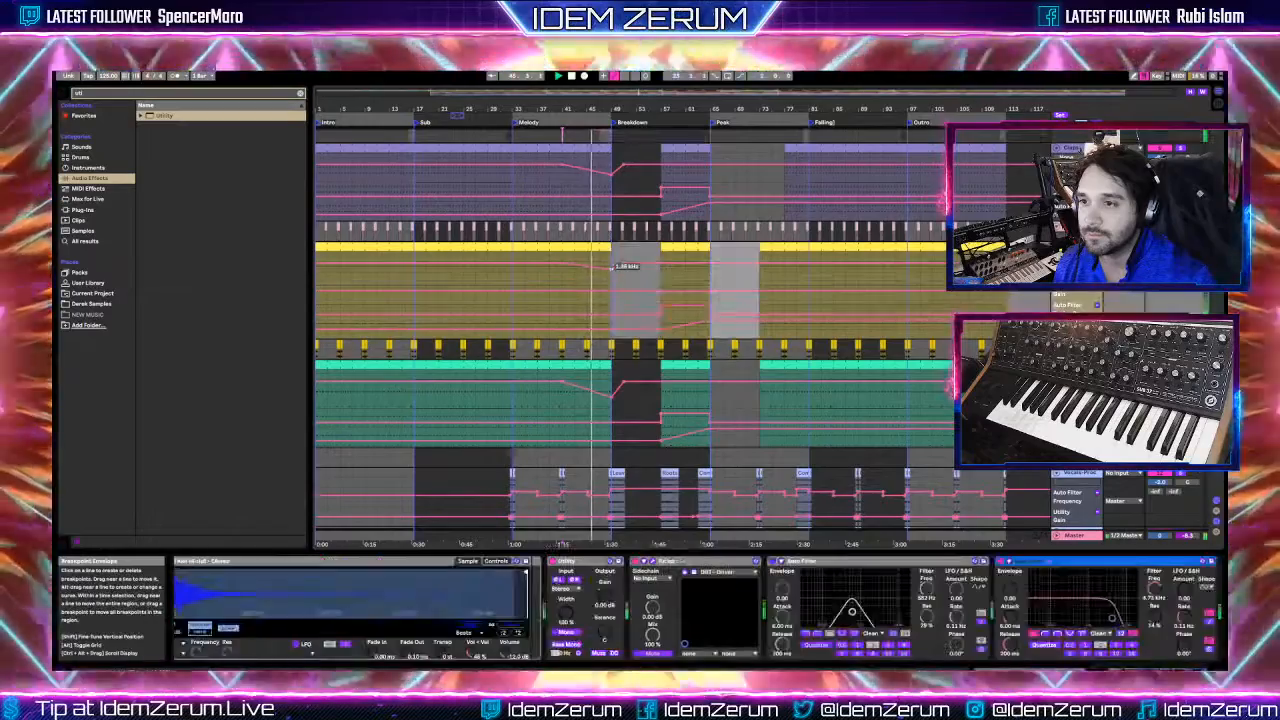
pyautogui.click(613, 402)
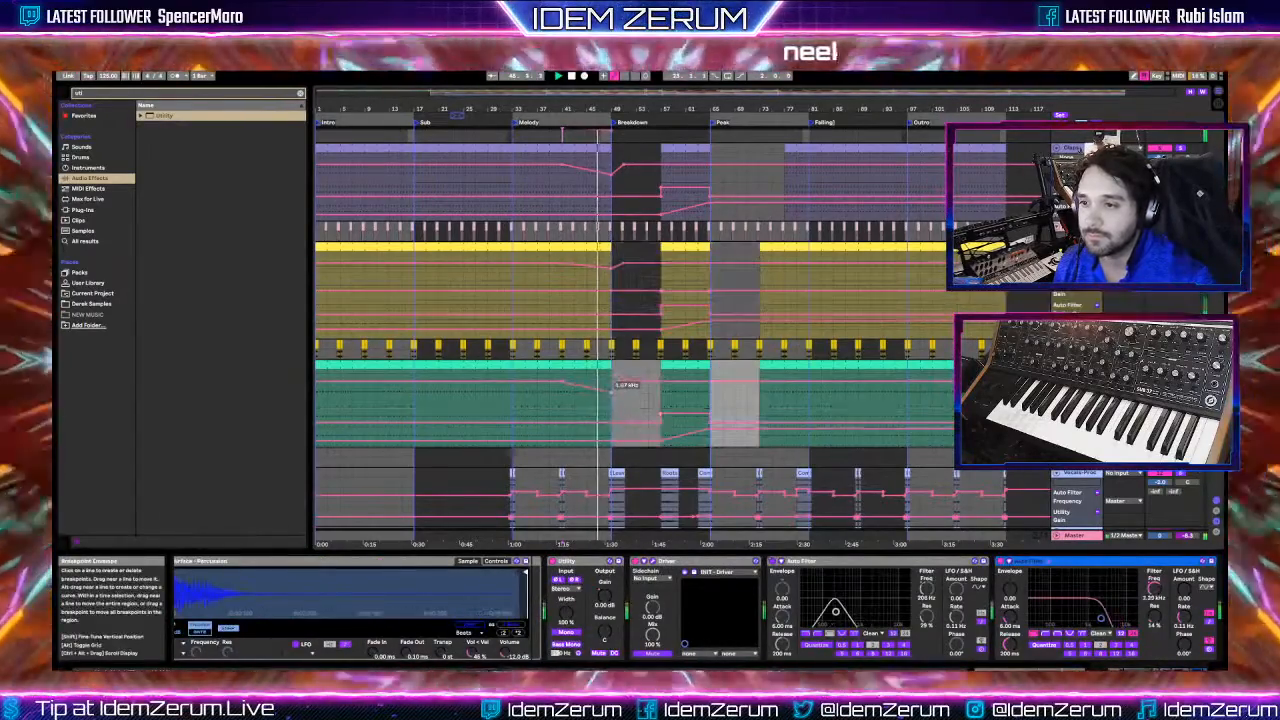
# - Review the automation lanes from the vocals down to the bass, pad and FX tracks while the Breakdown plays
pyautogui.scroll(-10, 612, 398)
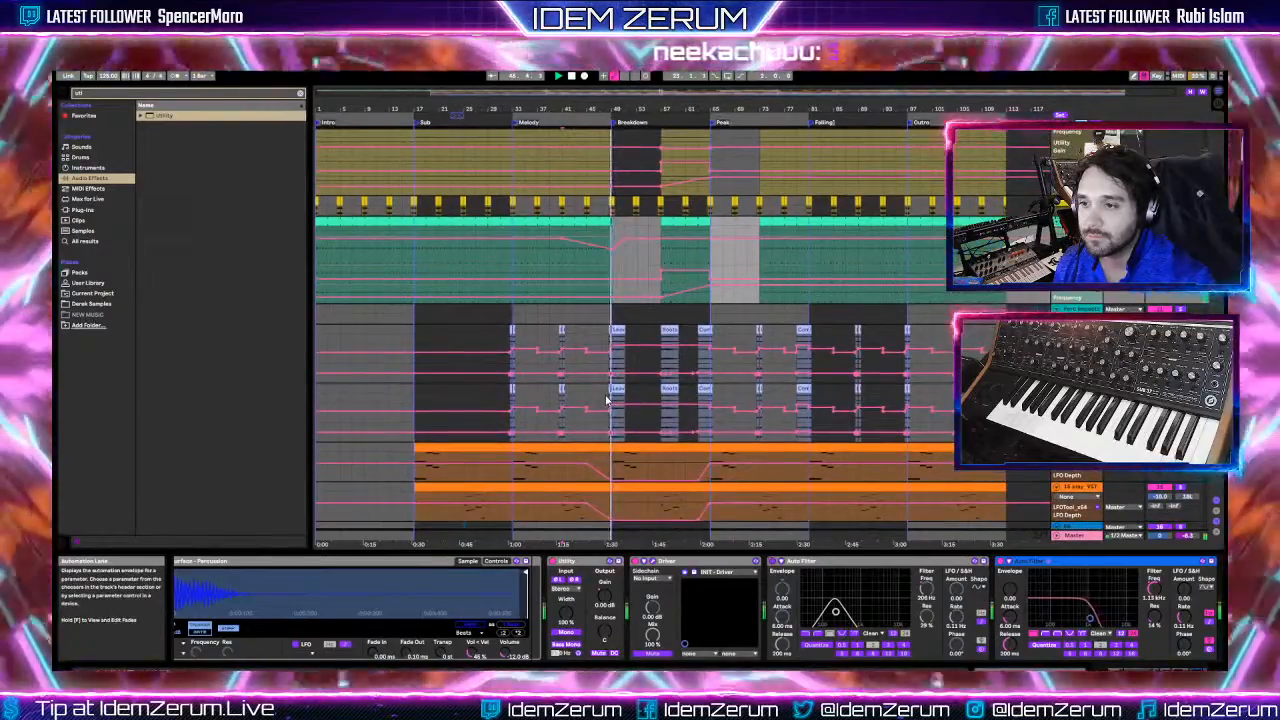
pyautogui.scroll(-12, 606, 400)
pyautogui.scroll(-12, 608, 405)
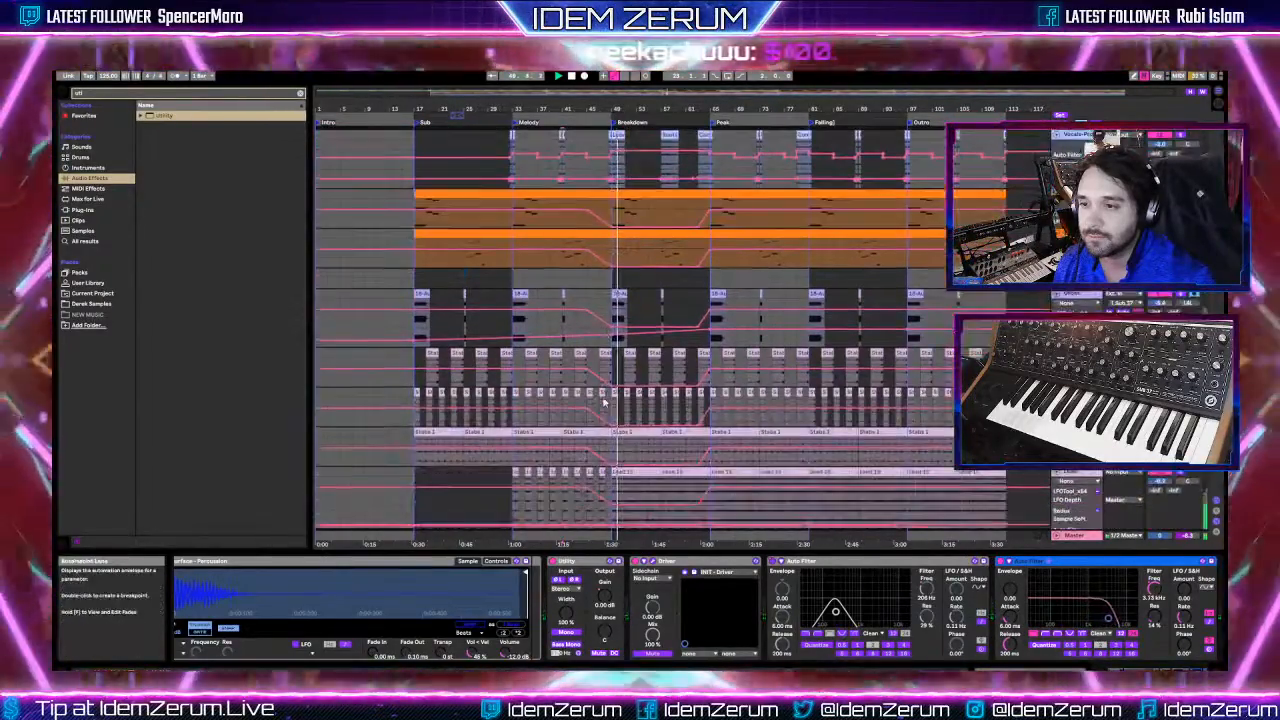
pyautogui.scroll(-12, 612, 410)
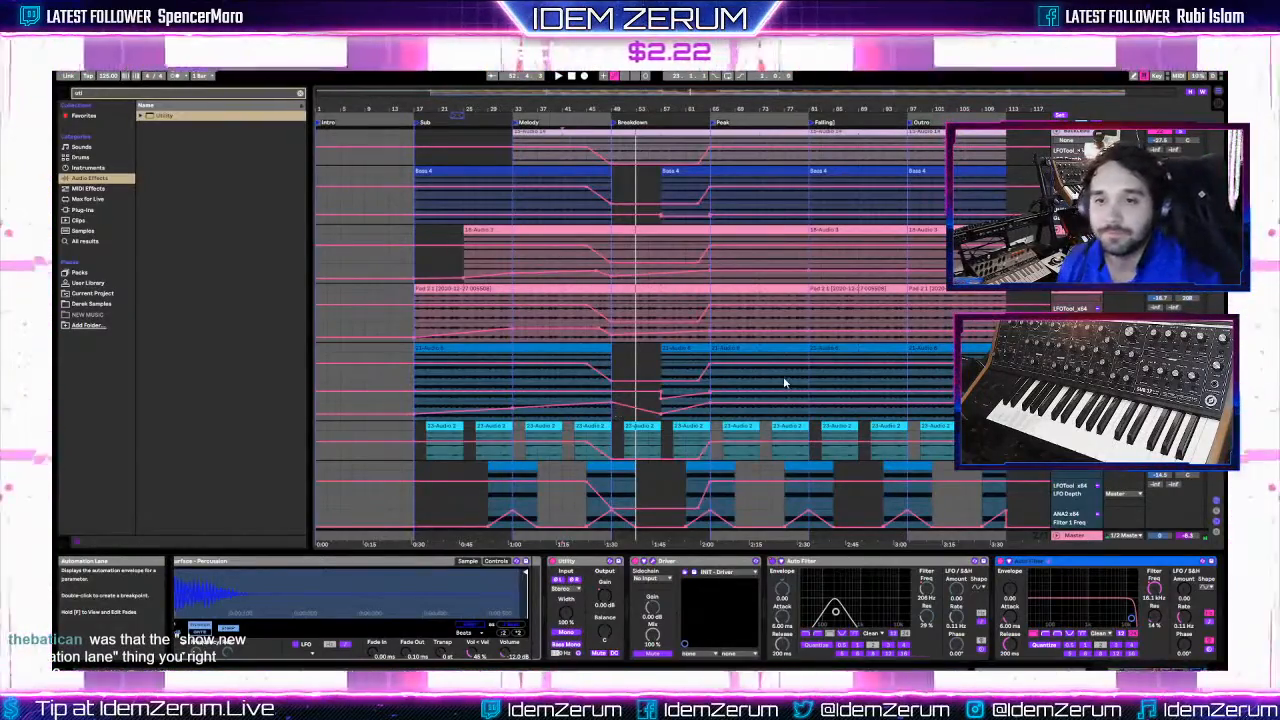
# - Show the BackLead track's Auto Filter Frequency automation in a new lane and make the track taller
pyautogui.scroll(5, 784, 383)
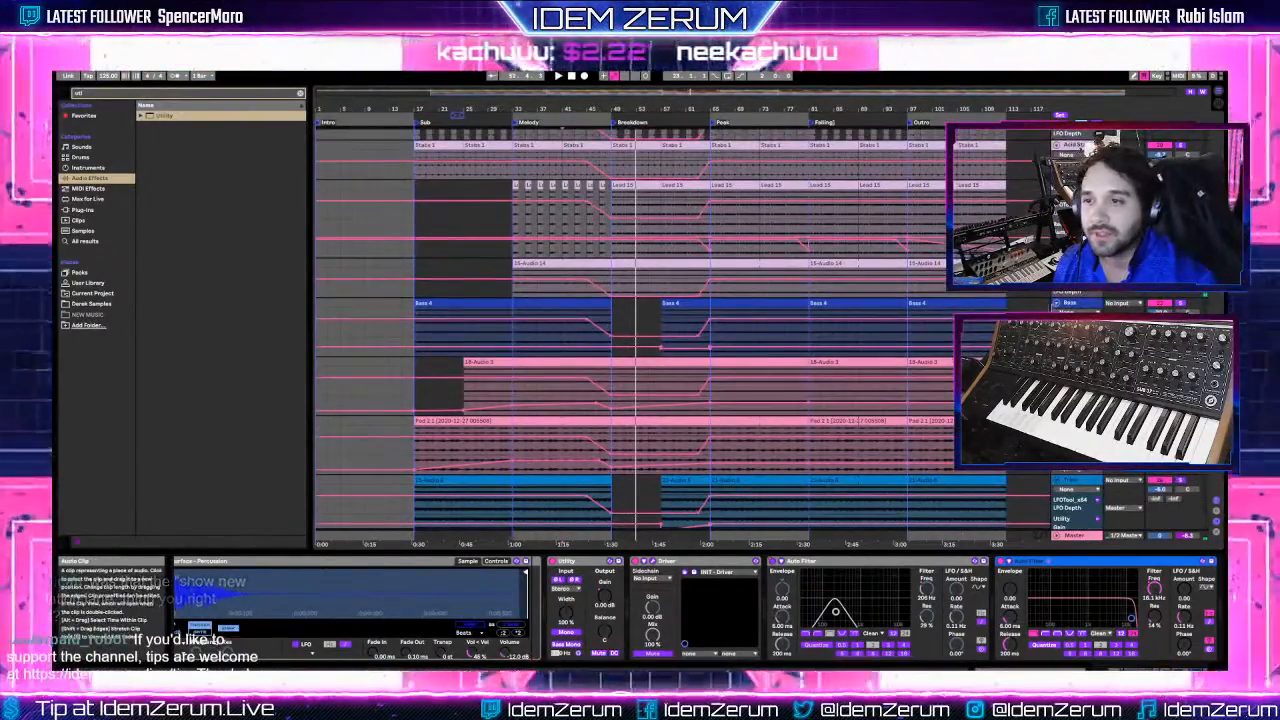
pyautogui.scroll(2, 784, 383)
pyautogui.click(1080, 308)
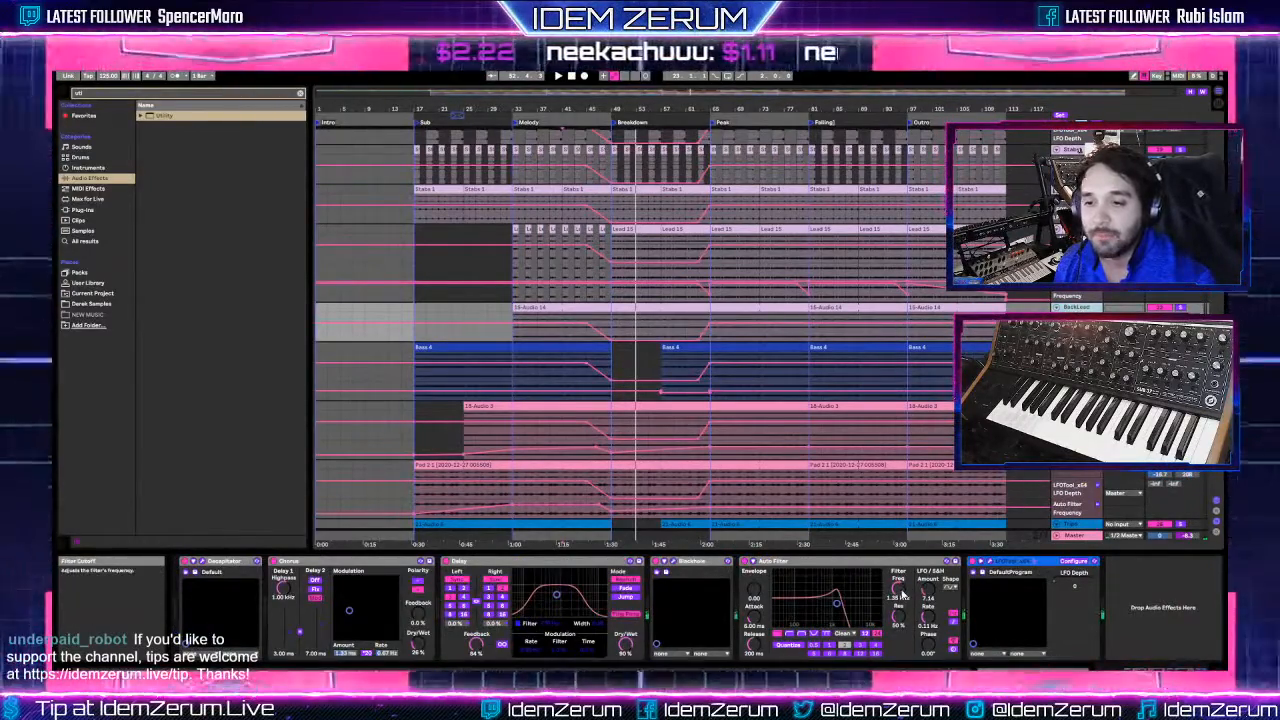
pyautogui.rightClick(903, 594)
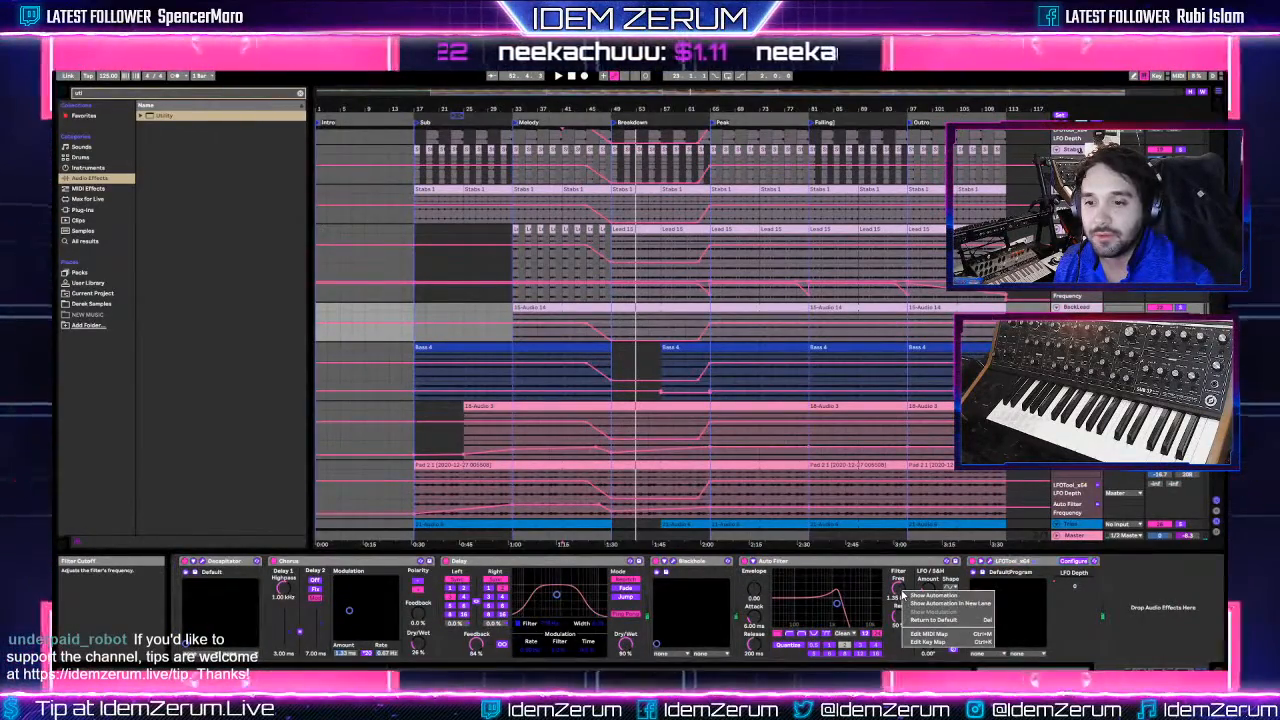
pyautogui.click(897, 591)
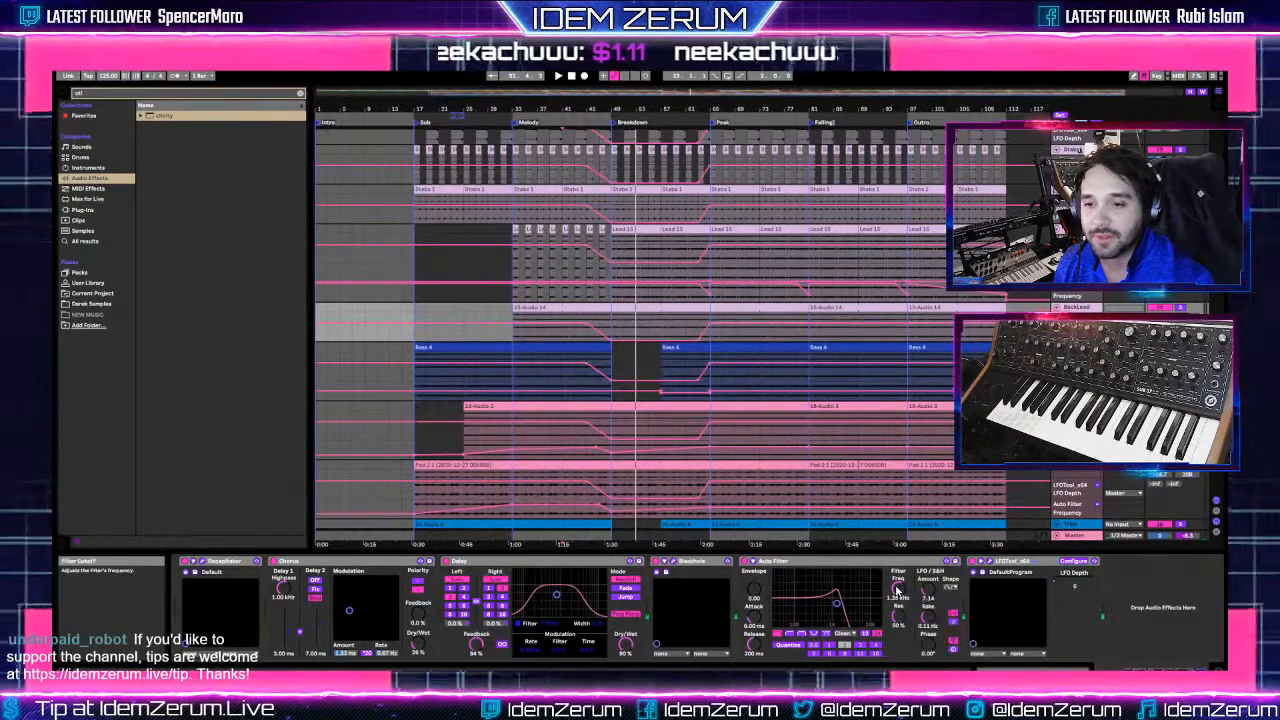
pyautogui.rightClick(897, 591)
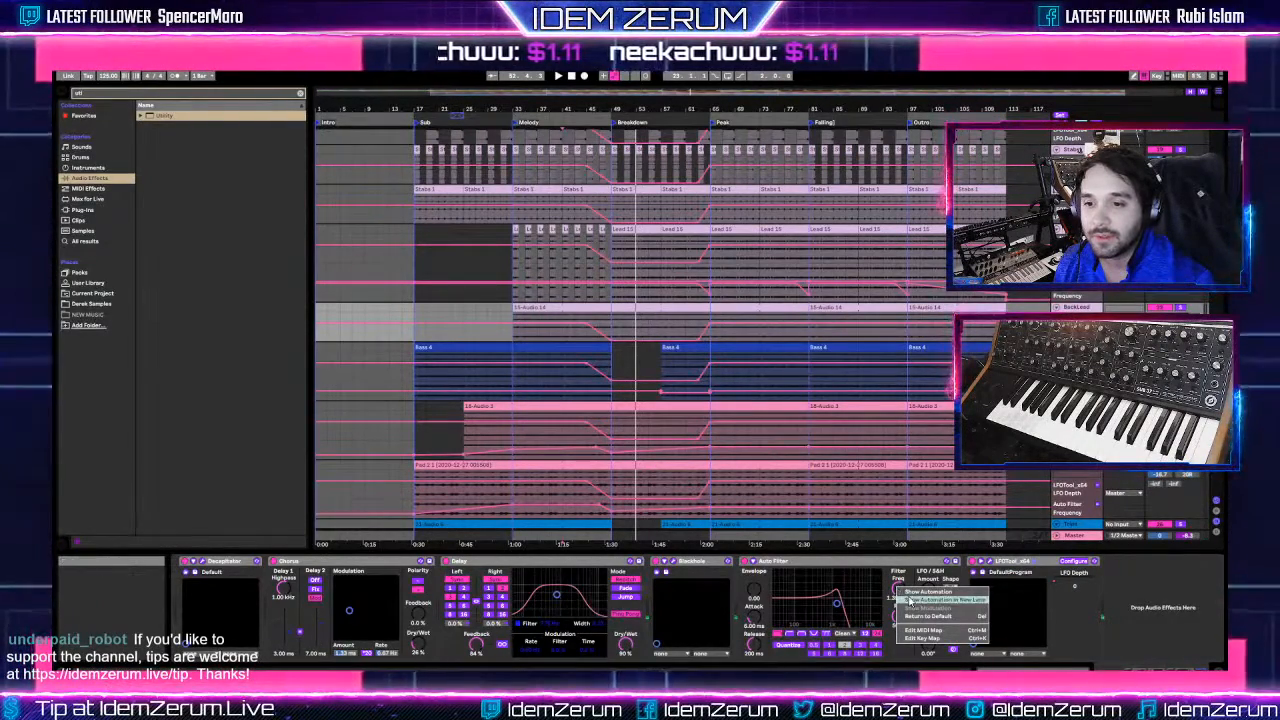
pyautogui.click(910, 598)
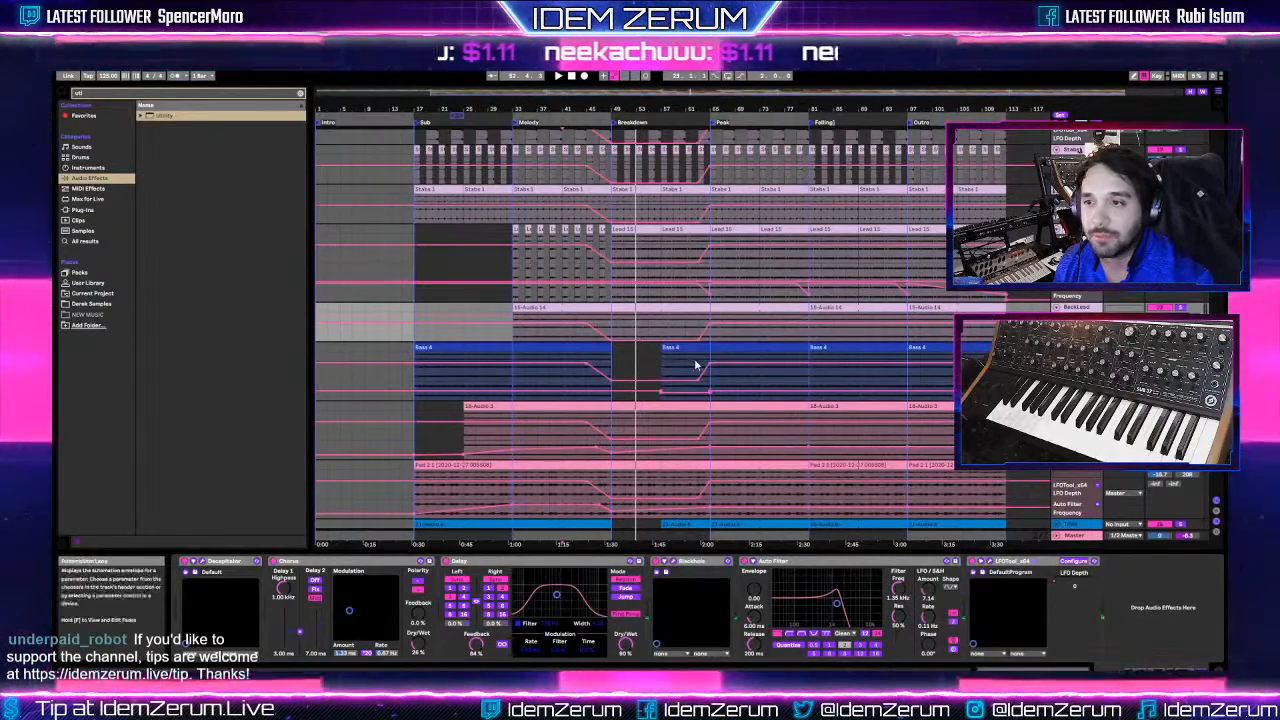
pyautogui.moveTo(1077, 314); pyautogui.dragTo(1077, 342)
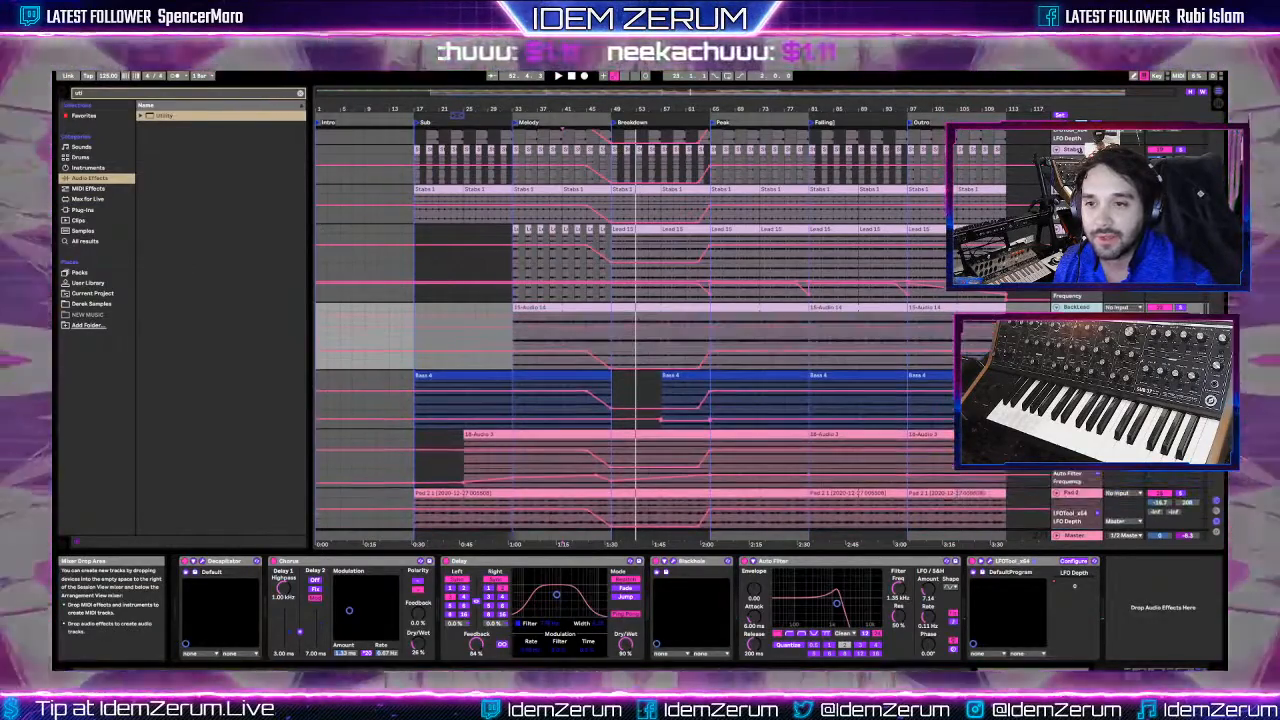
# - Zoom in on the Breakdown and try adding a new Auto Filter Frequency automation lane on the BackLead track at bar 49
pyautogui.moveTo(662, 93); pyautogui.dragTo(662, 118)
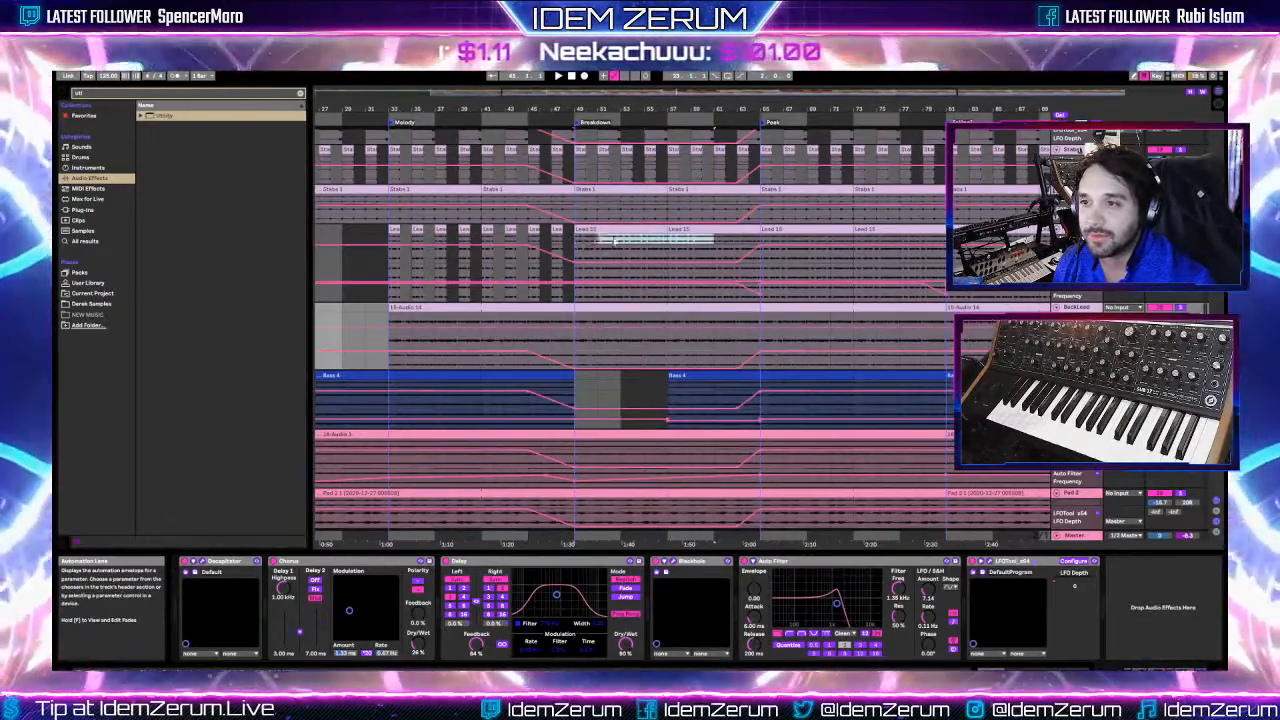
pyautogui.moveTo(603, 242); pyautogui.dragTo(692, 244)
pyautogui.moveTo(673, 321); pyautogui.dragTo(643, 323)
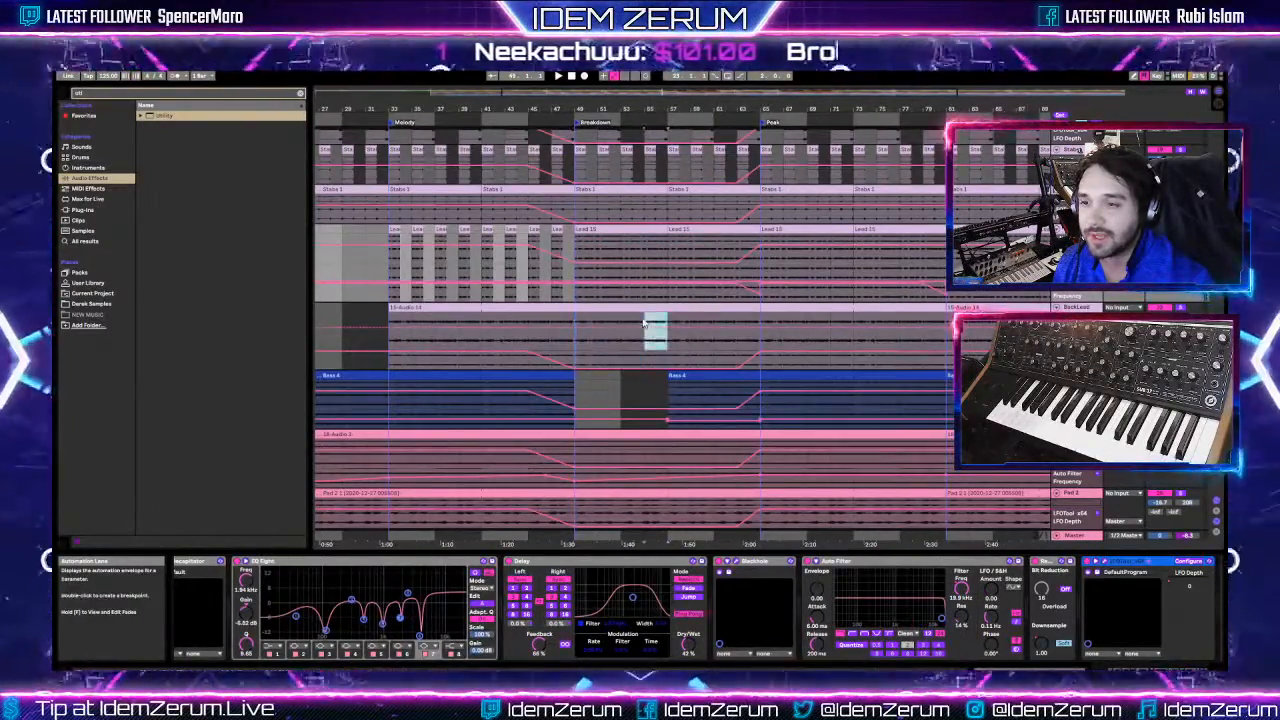
pyautogui.click(583, 320)
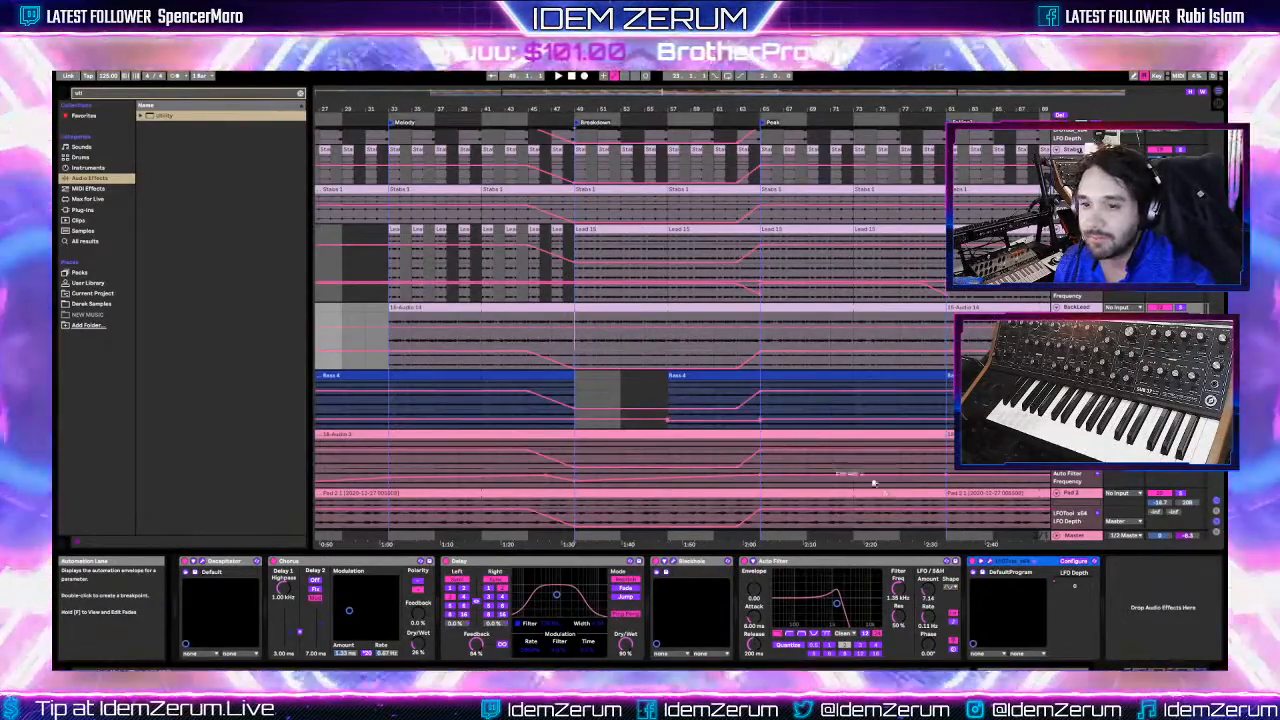
pyautogui.rightClick(900, 590)
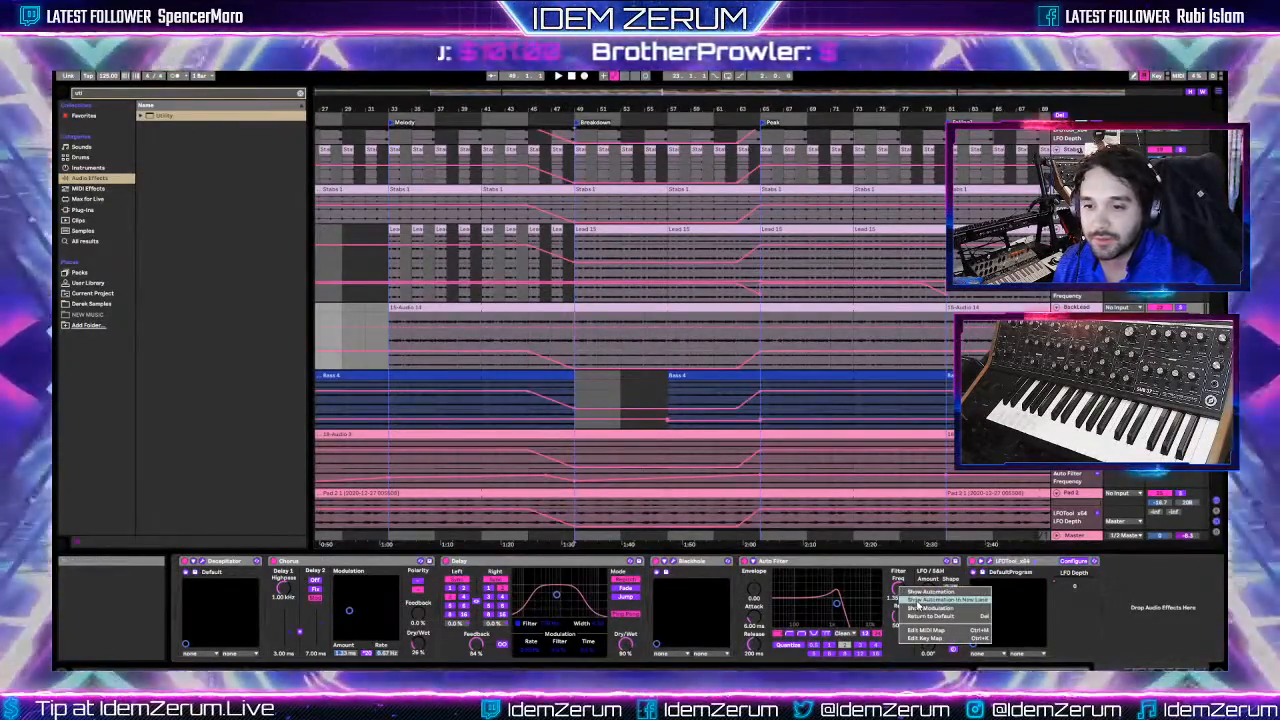
pyautogui.click(918, 600)
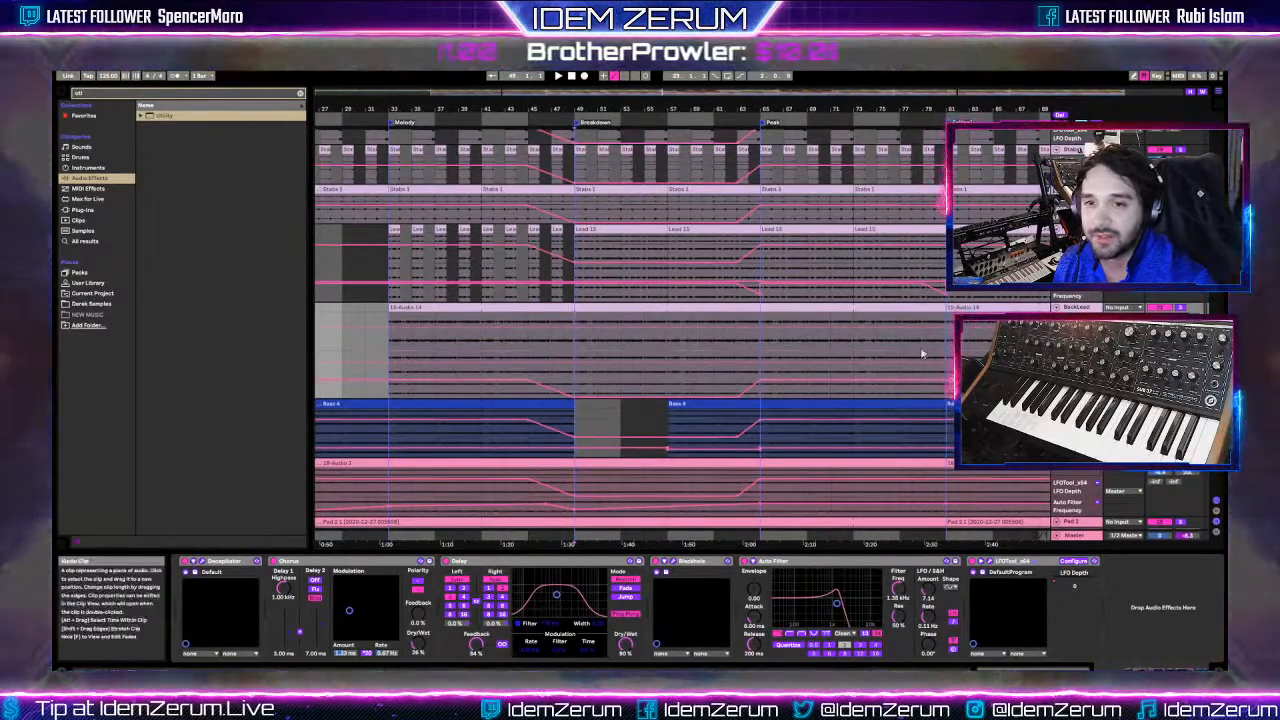
pyautogui.click(1097, 347)
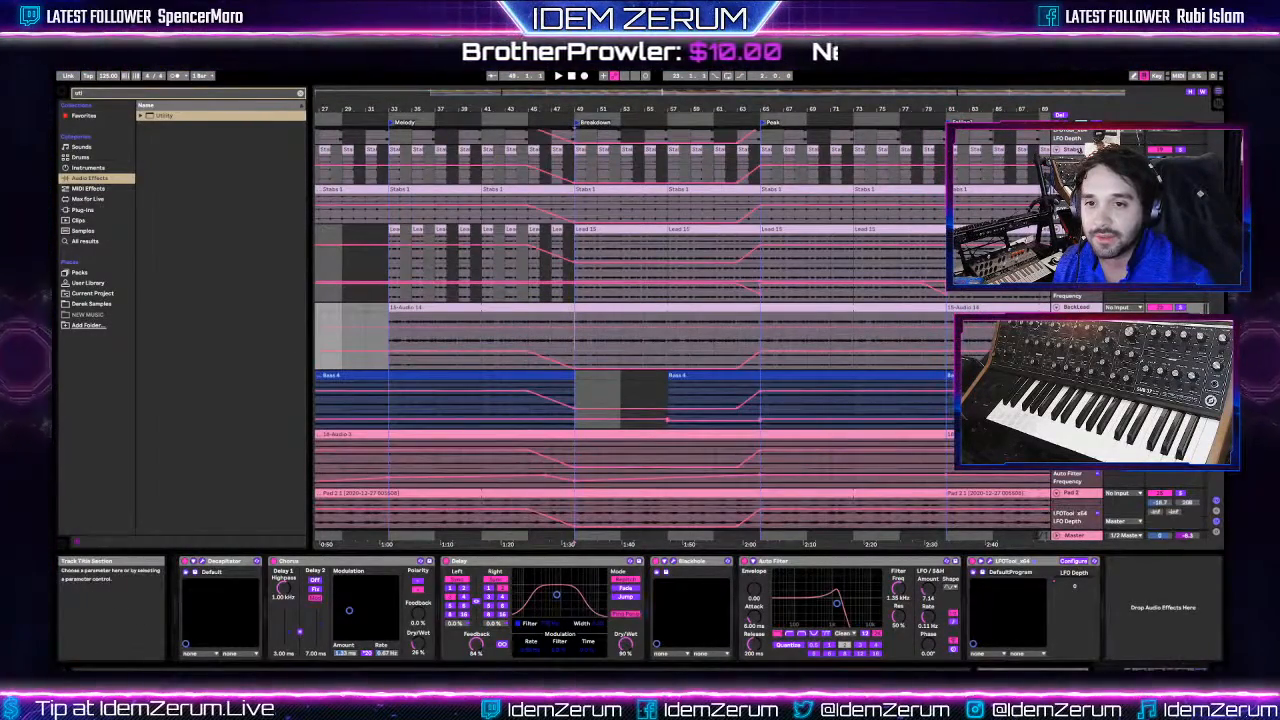
# - Reduce the BackLead track's height, reopen its Auto Filter Frequency lane, and select bars 57 to 67 on the track
pyautogui.moveTo(1080, 342); pyautogui.dragTo(1080, 332)
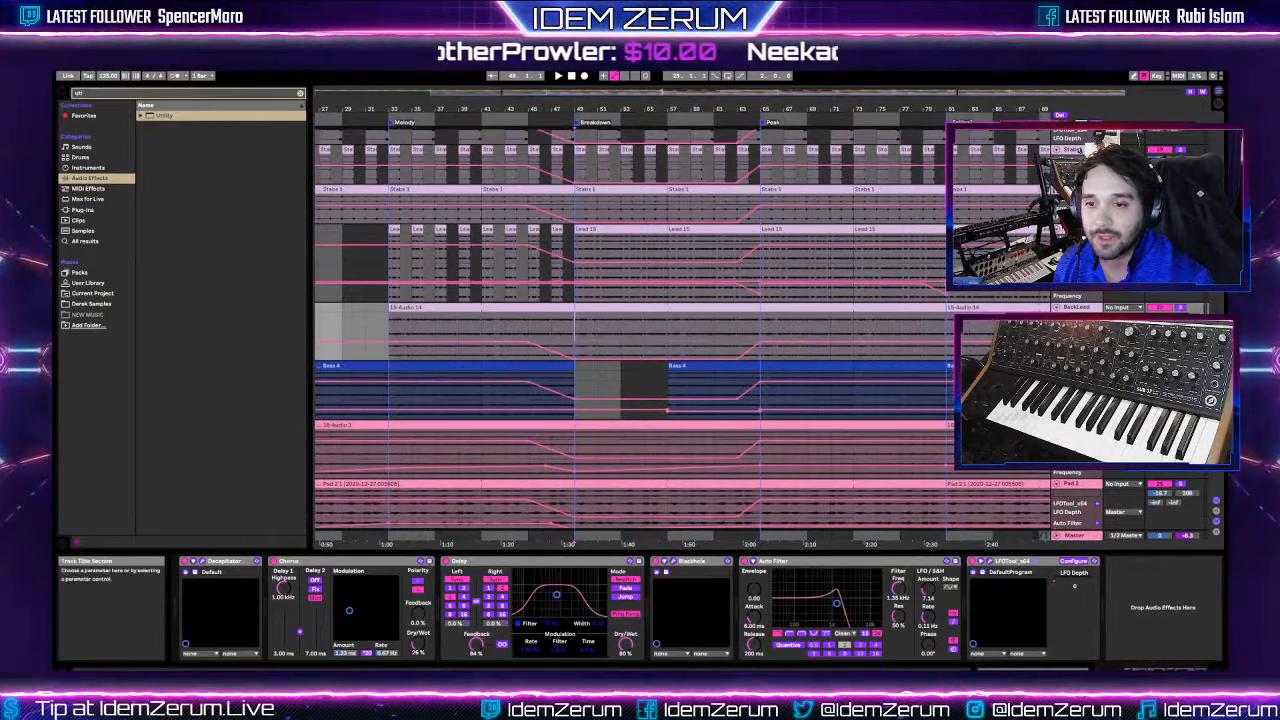
pyautogui.rightClick(901, 592)
pyautogui.click(918, 605)
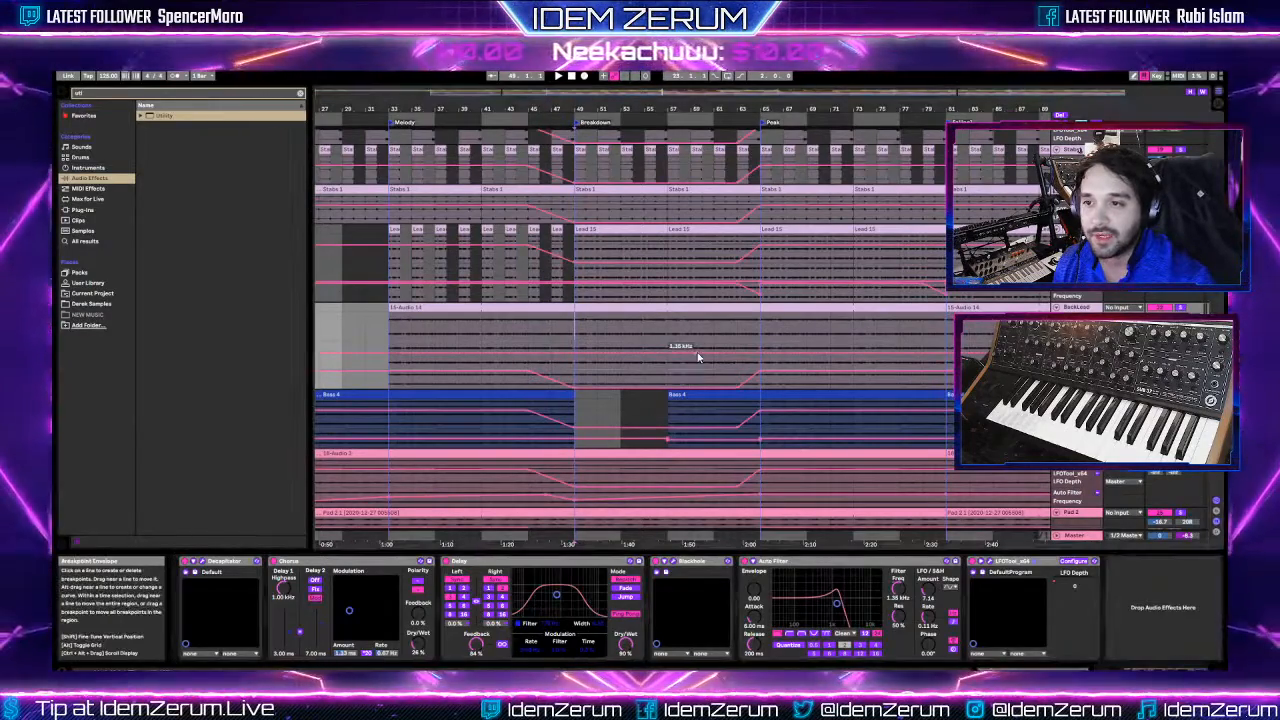
pyautogui.moveTo(668, 330); pyautogui.dragTo(789, 337)
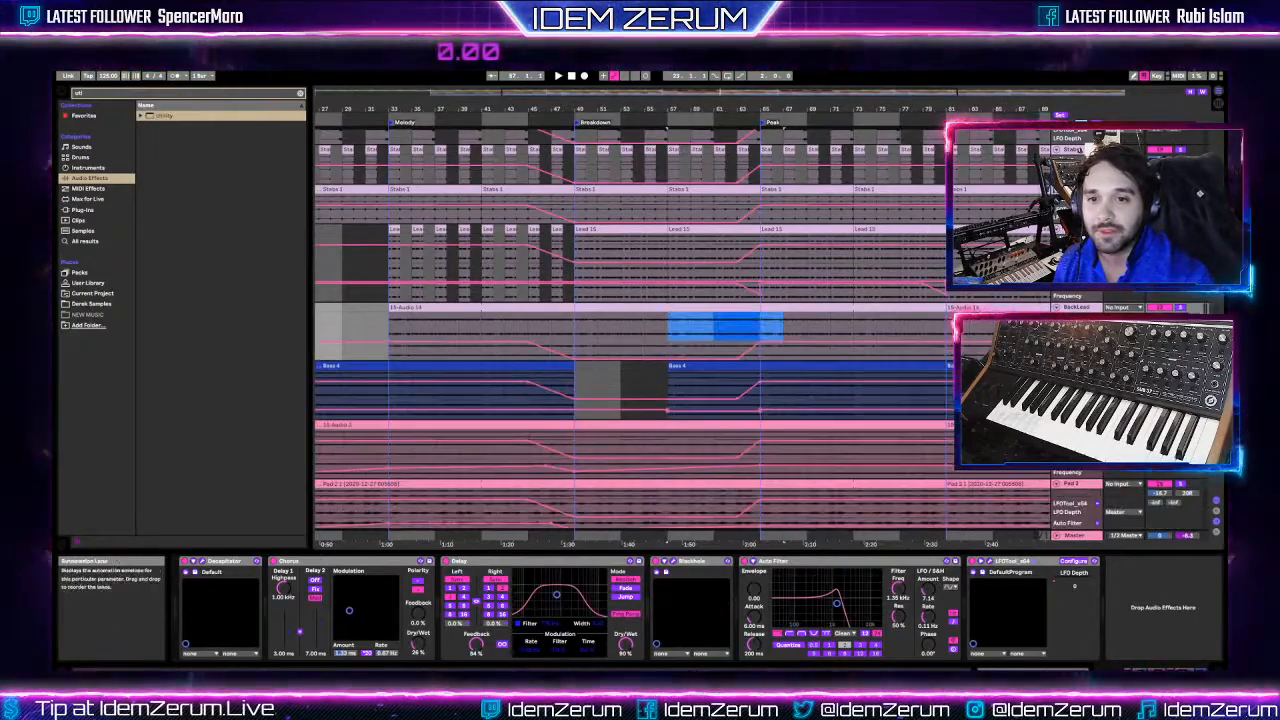
pyautogui.click(700, 333)
# - Inspect the Breakdown automation on the acid stabs track and on the upper orange MIDI track, showing each track's devices
pyautogui.scroll(1, 662, 249)
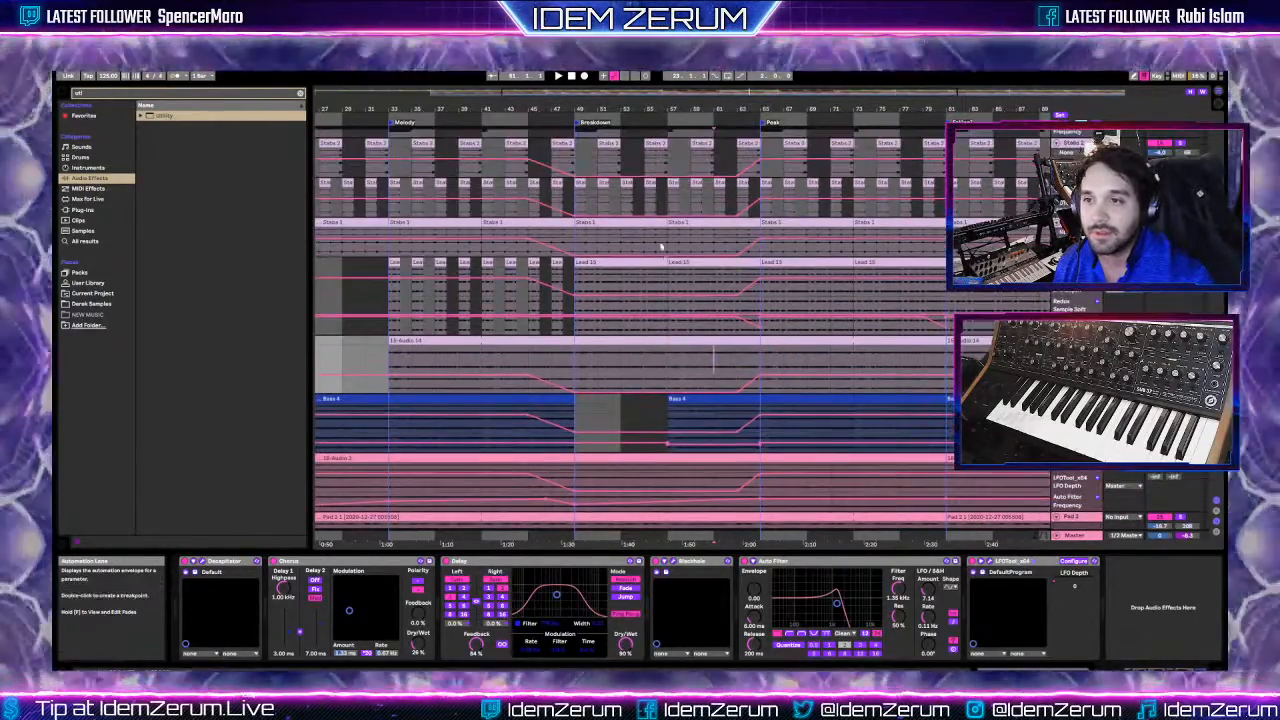
pyautogui.click(690, 235)
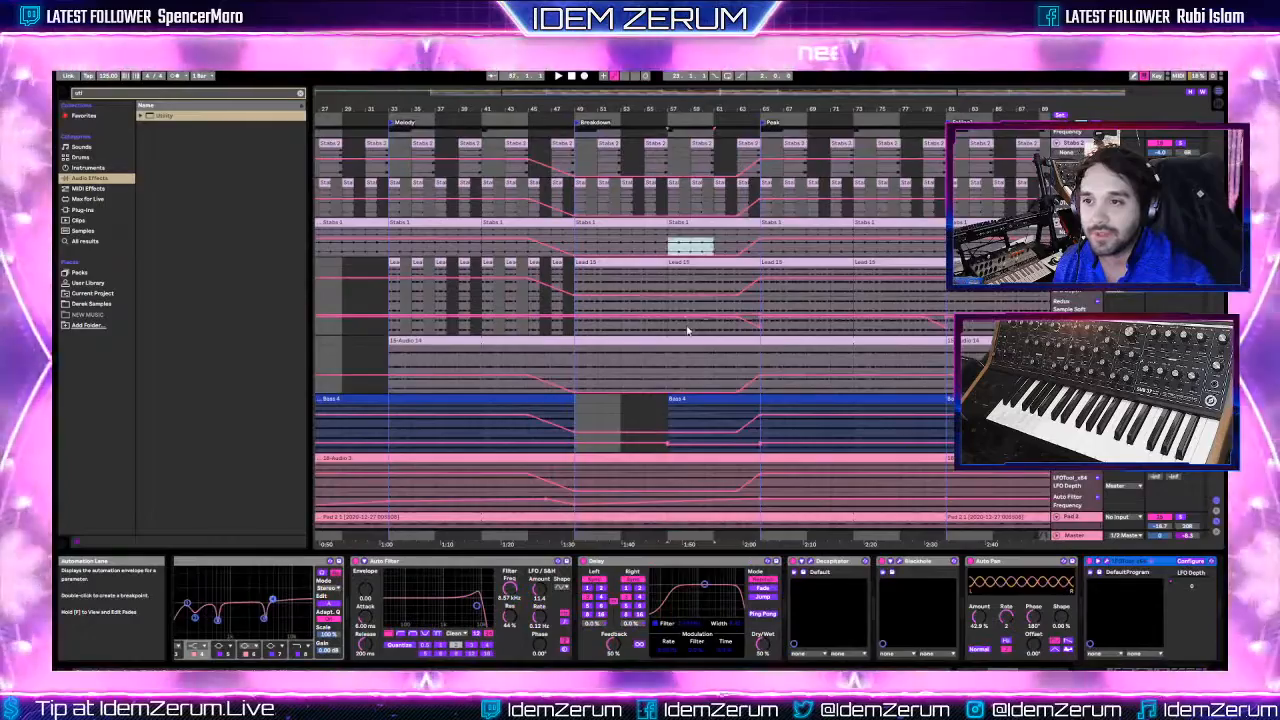
pyautogui.scroll(4, 686, 330)
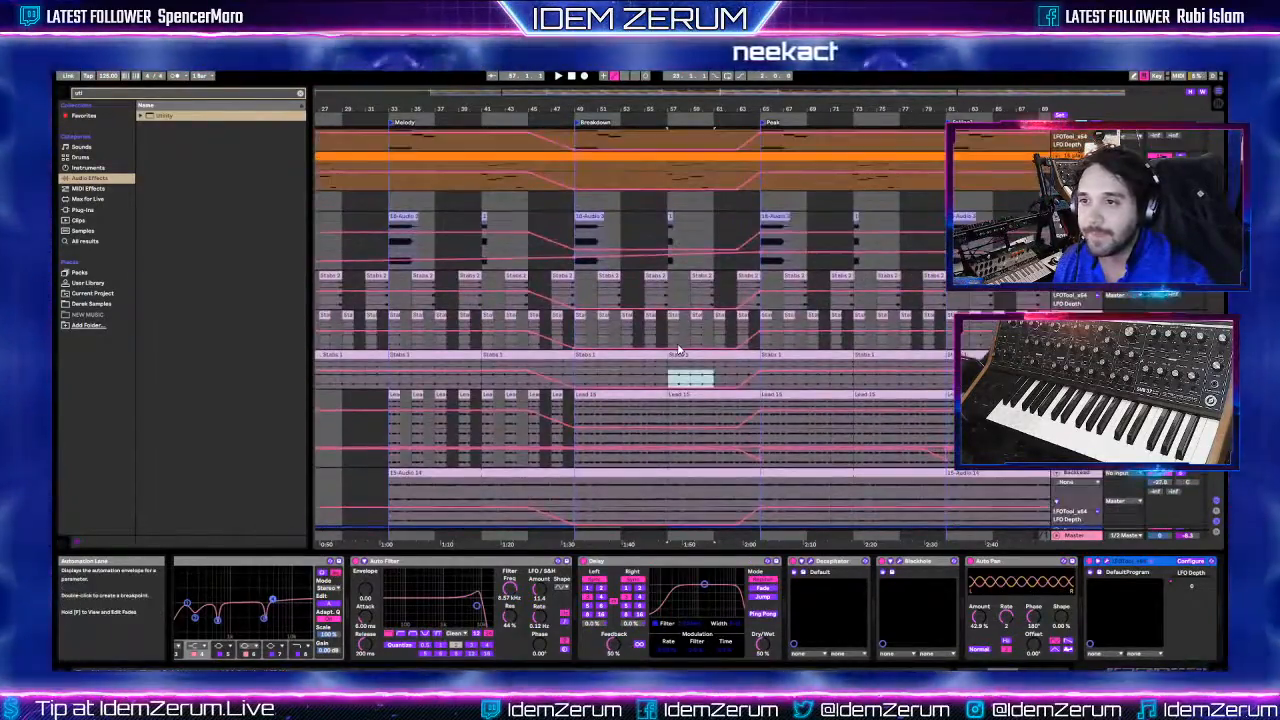
pyautogui.scroll(6, 679, 350)
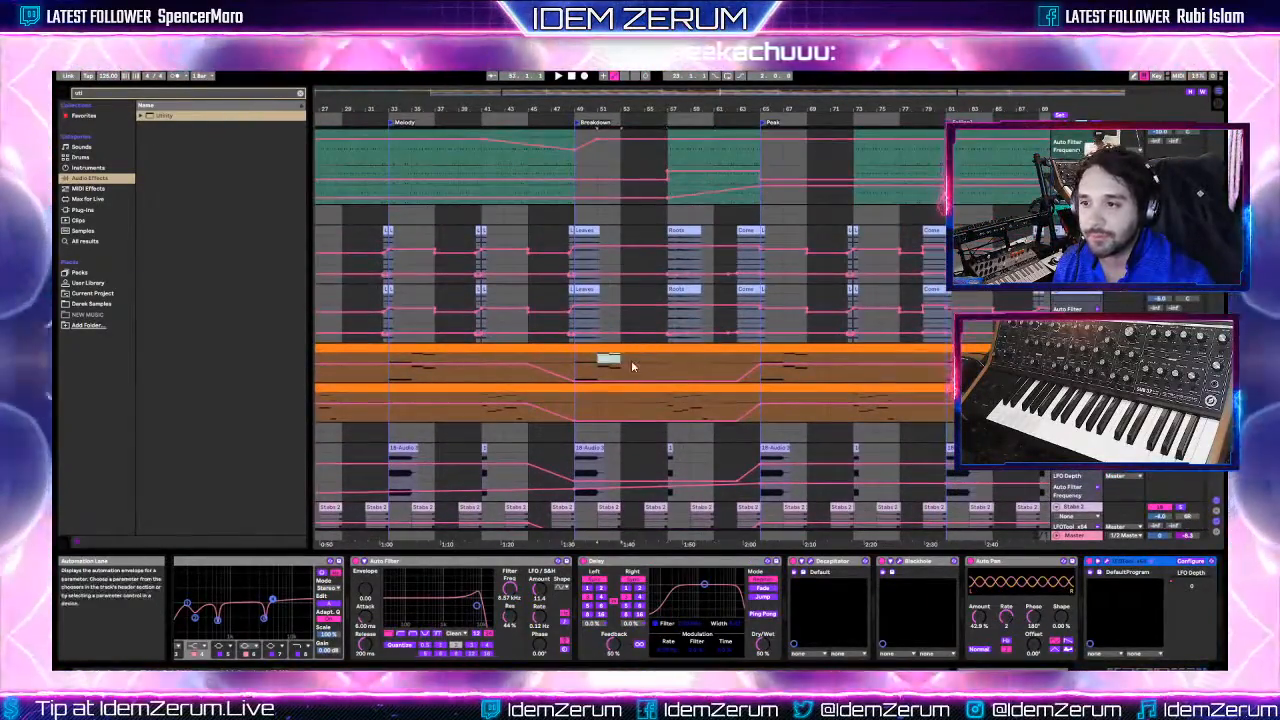
pyautogui.click(601, 377)
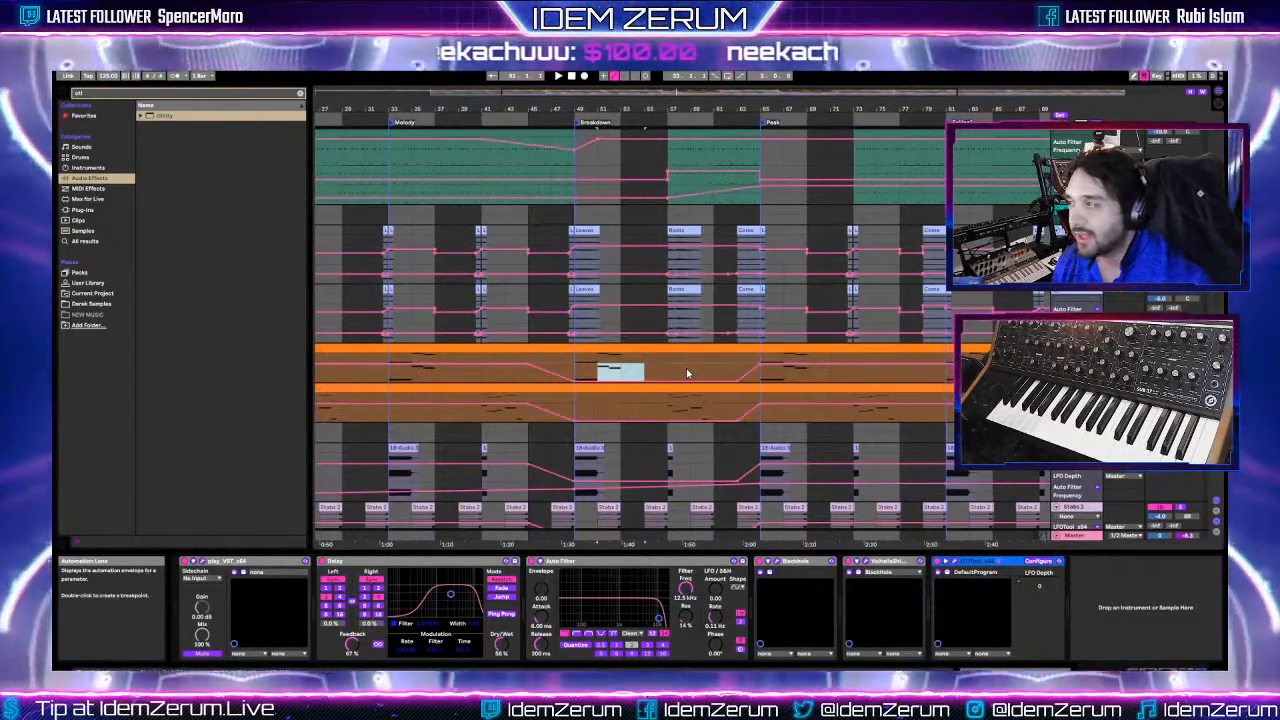
pyautogui.click(633, 373)
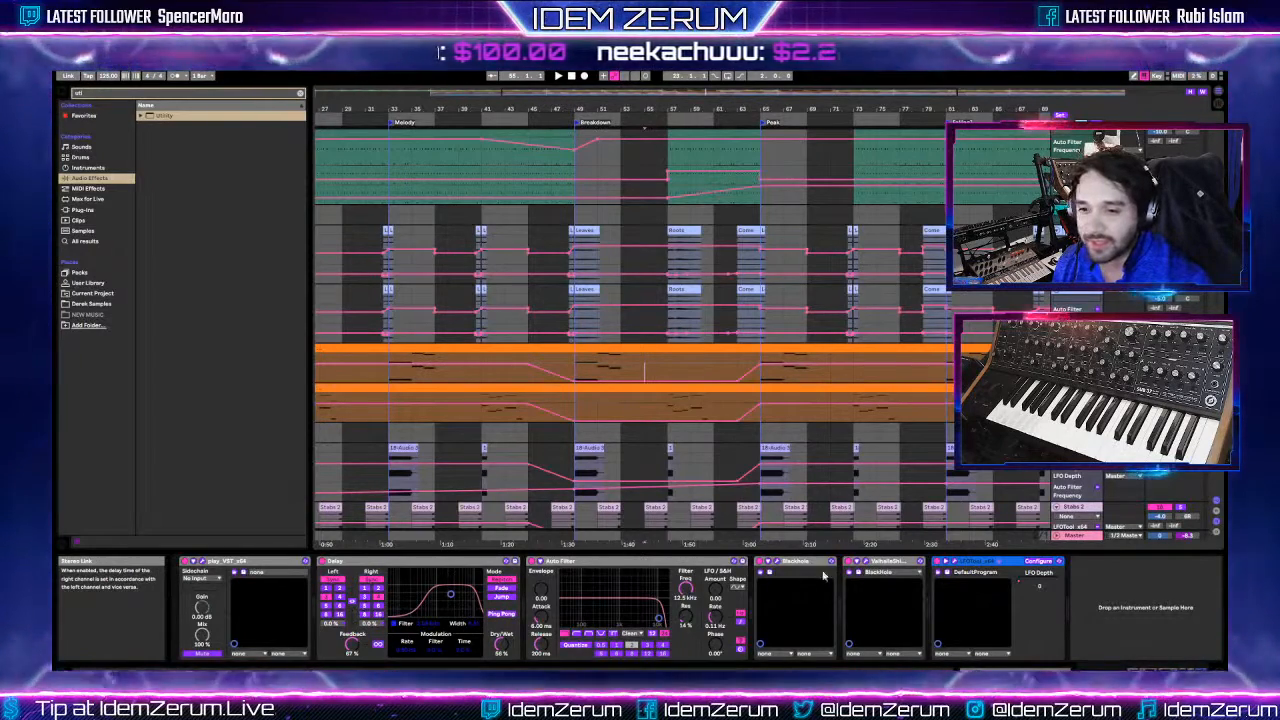
# - Check the Blackhole plug-in window and the automation options of the Auto Filter controls on the upper orange MIDI track
pyautogui.click(768, 562)
pyautogui.click(768, 562)
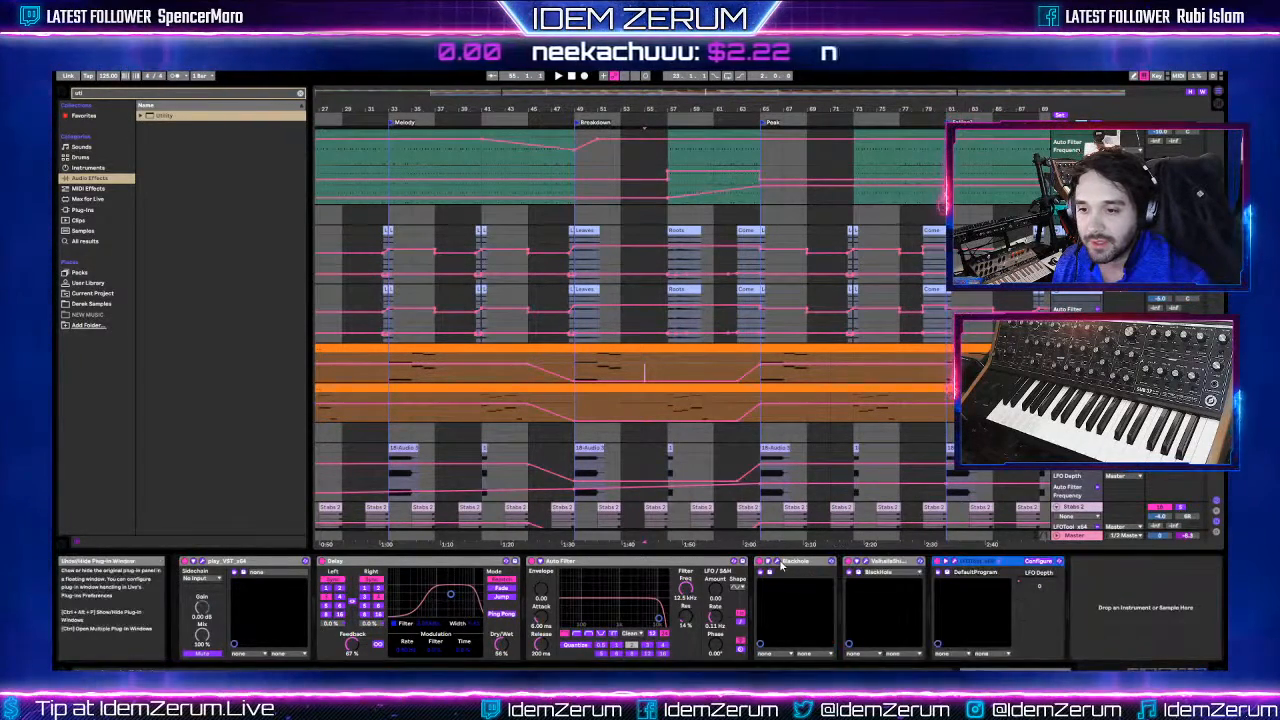
pyautogui.click(768, 562)
pyautogui.click(768, 563)
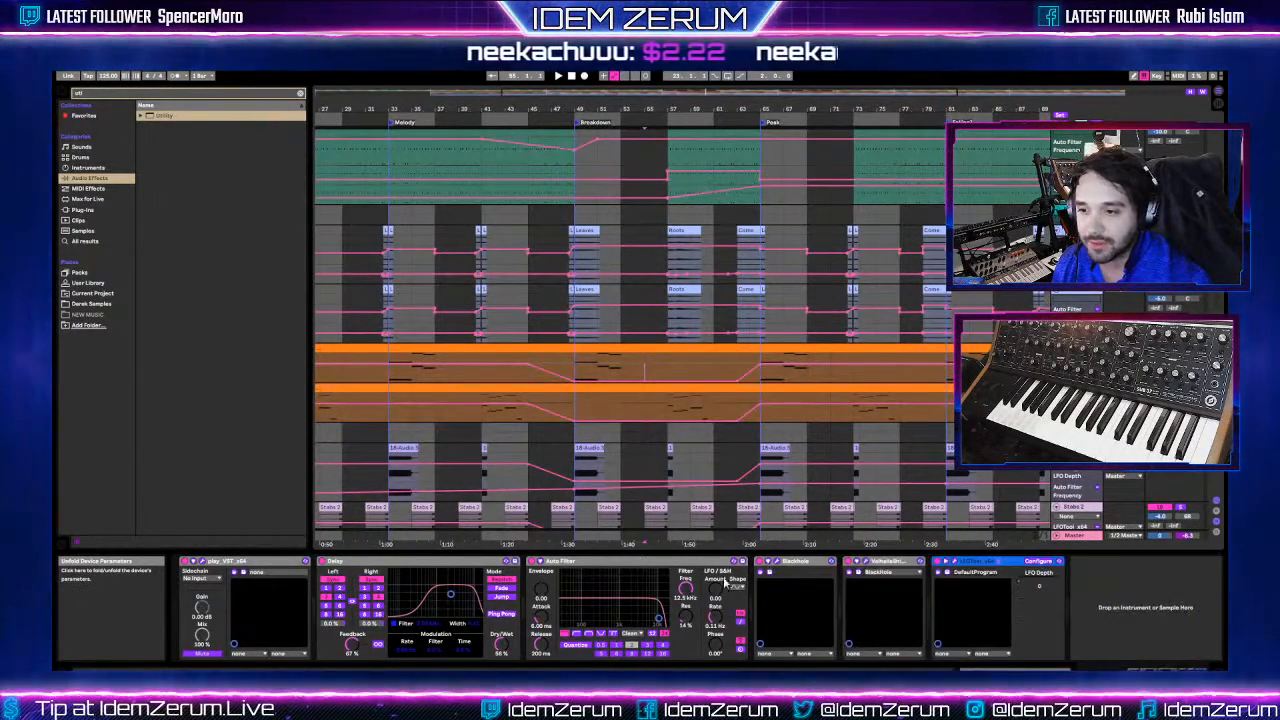
pyautogui.rightClick(685, 617)
pyautogui.rightClick(540, 620)
pyautogui.rightClick(540, 593)
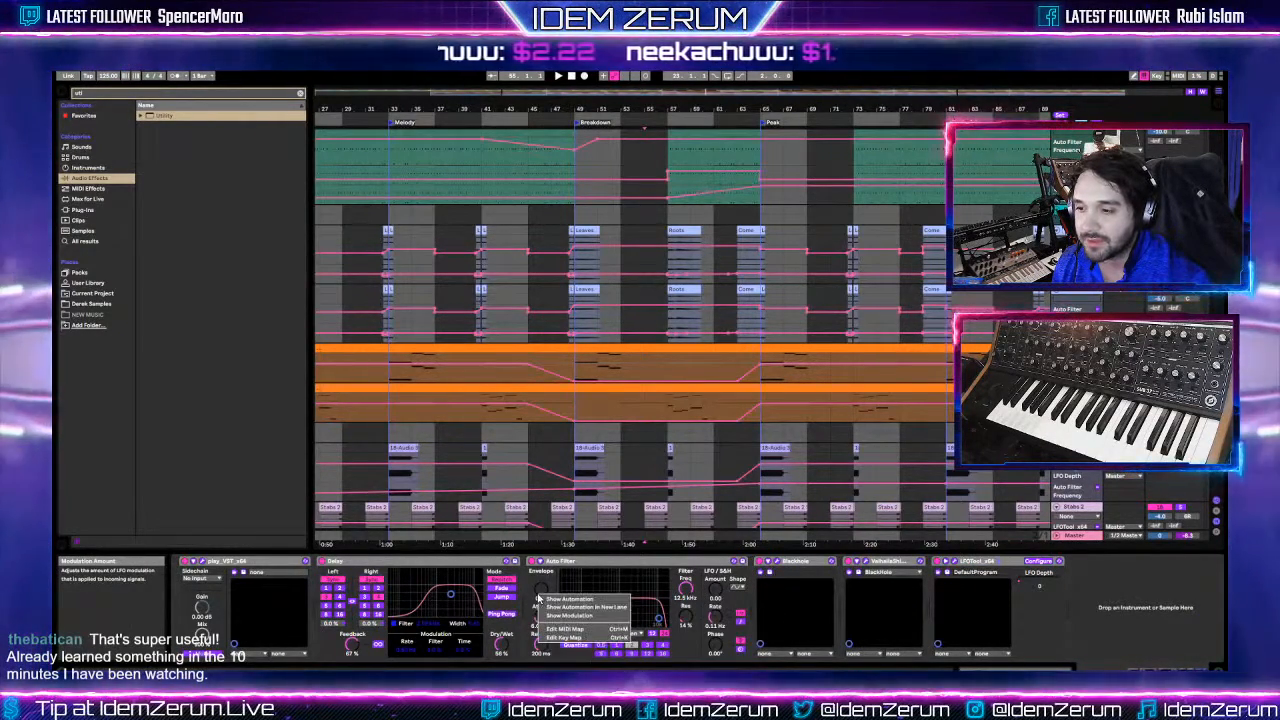
pyautogui.rightClick(682, 590)
pyautogui.rightClick(683, 589)
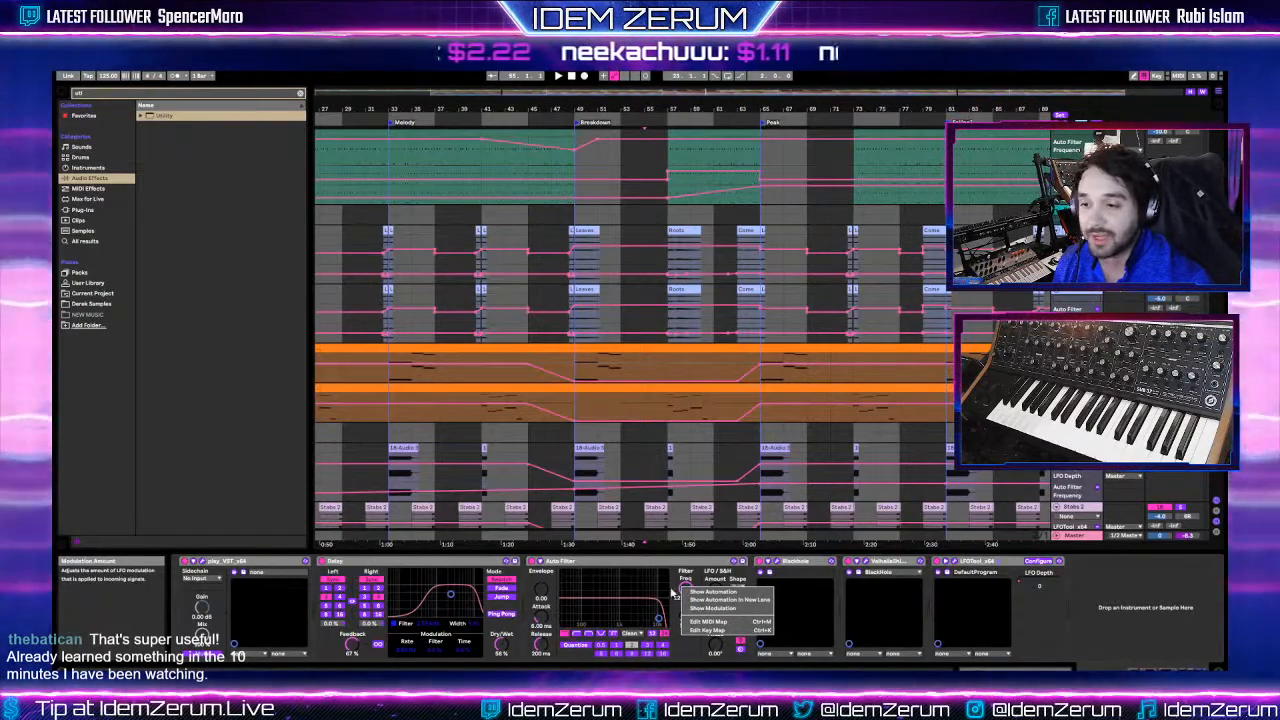
pyautogui.click(683, 589)
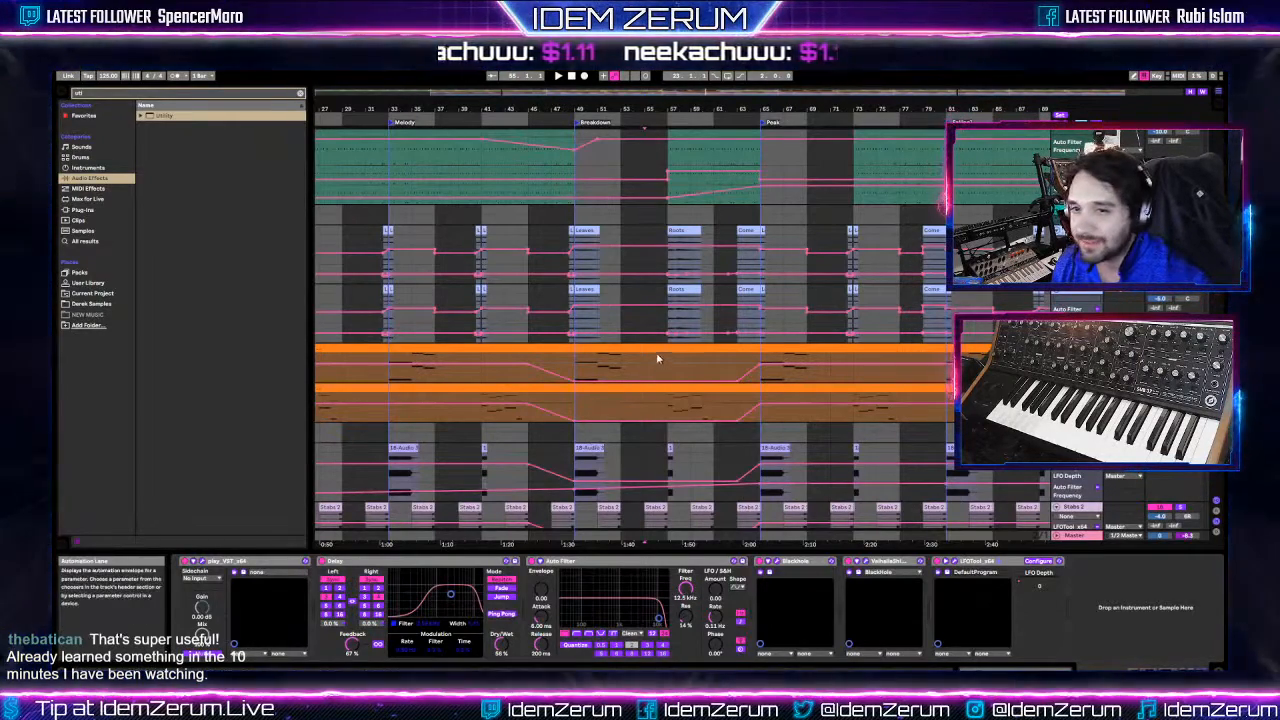
# - Review the Breakdown automation from the orange MIDI tracks down through stabs, leads, bass and pads, showing the upper pad track's devices
pyautogui.scroll(-2, 772, 343)
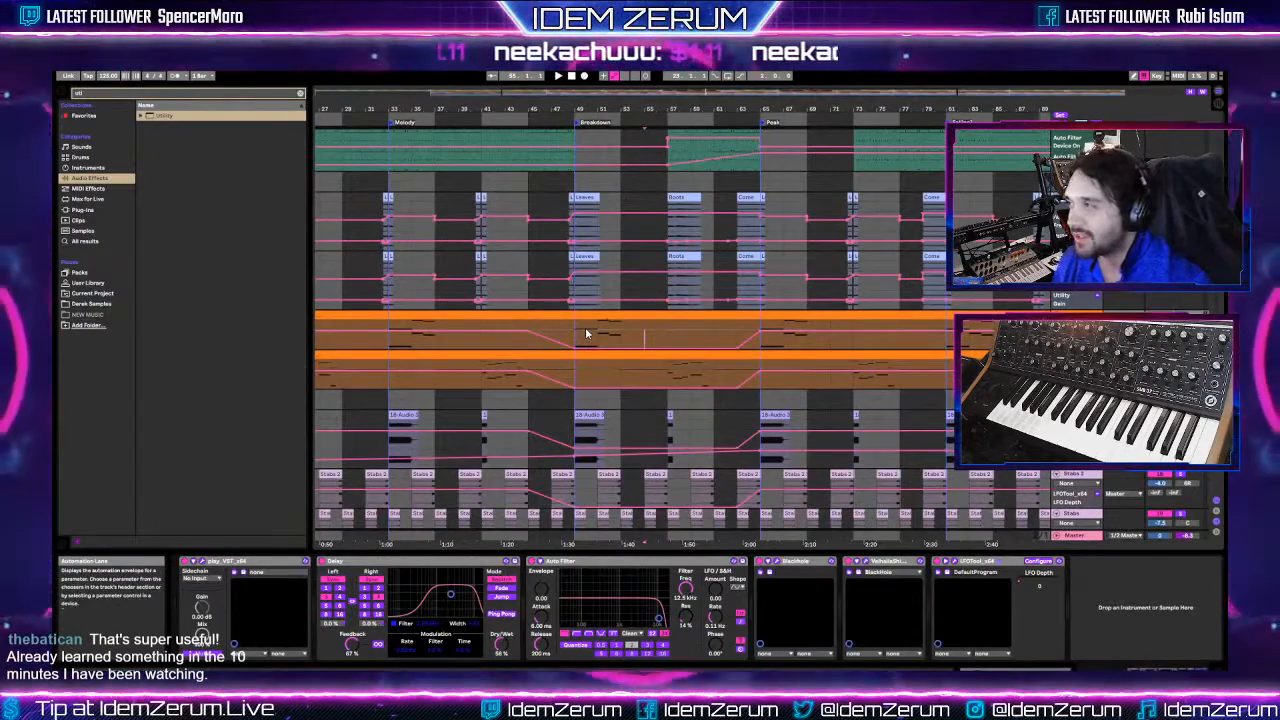
pyautogui.scroll(-5, 585, 327)
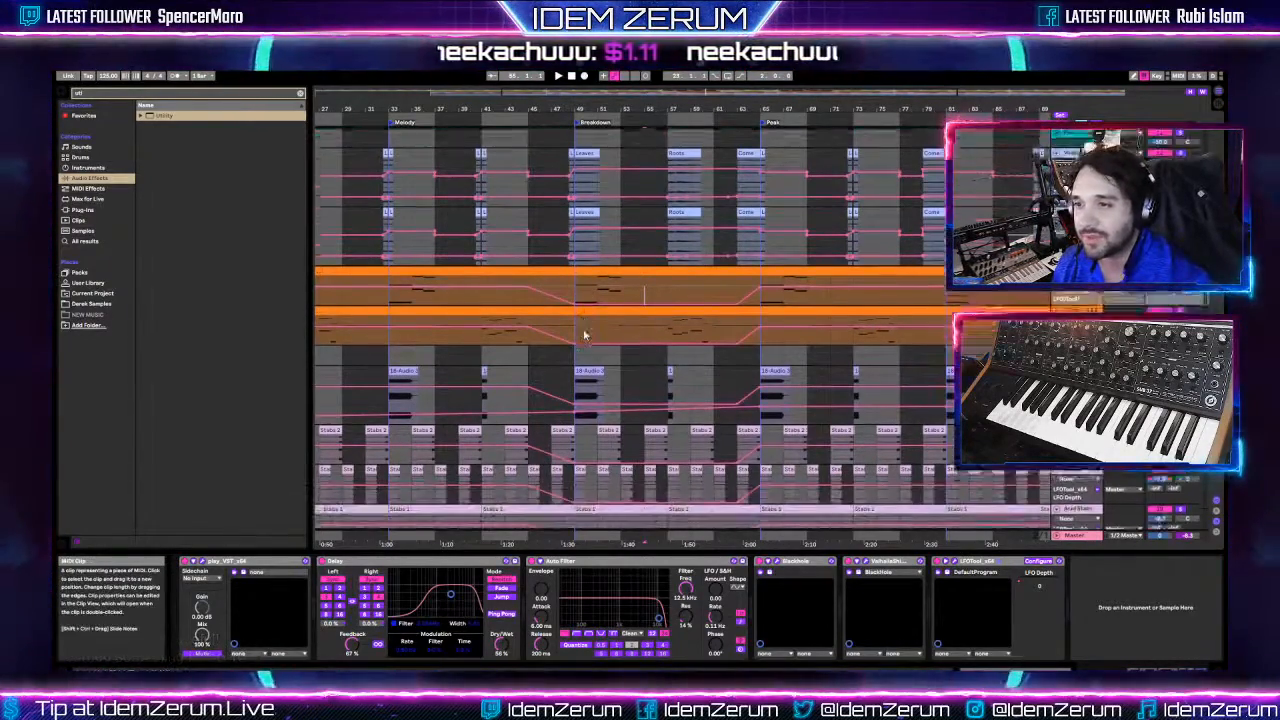
pyautogui.scroll(-1, 576, 330)
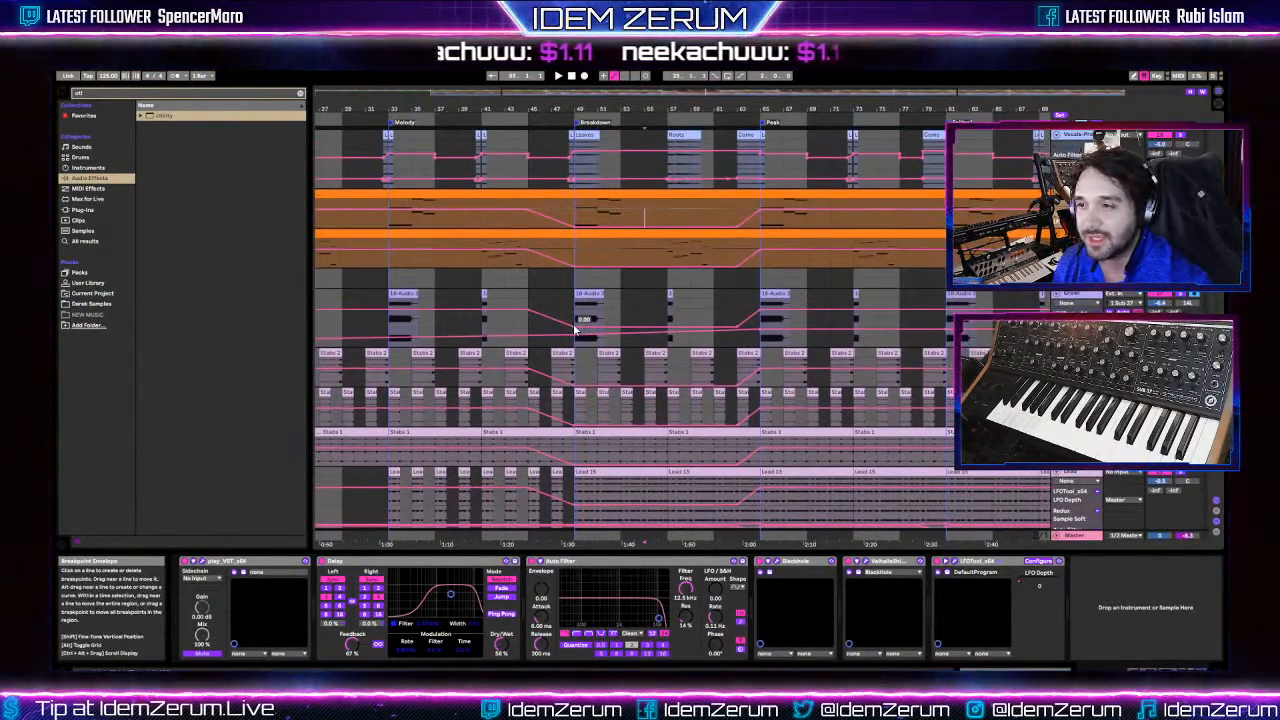
pyautogui.scroll(-2, 576, 330)
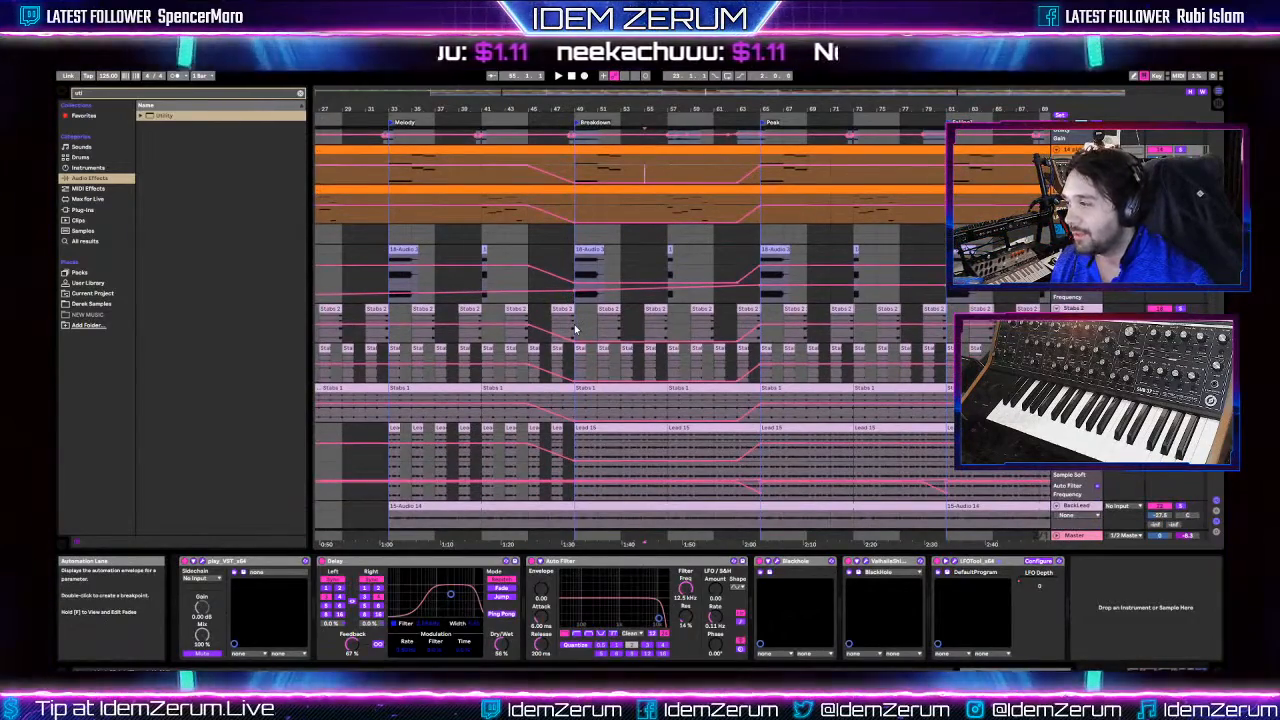
pyautogui.scroll(-9, 578, 334)
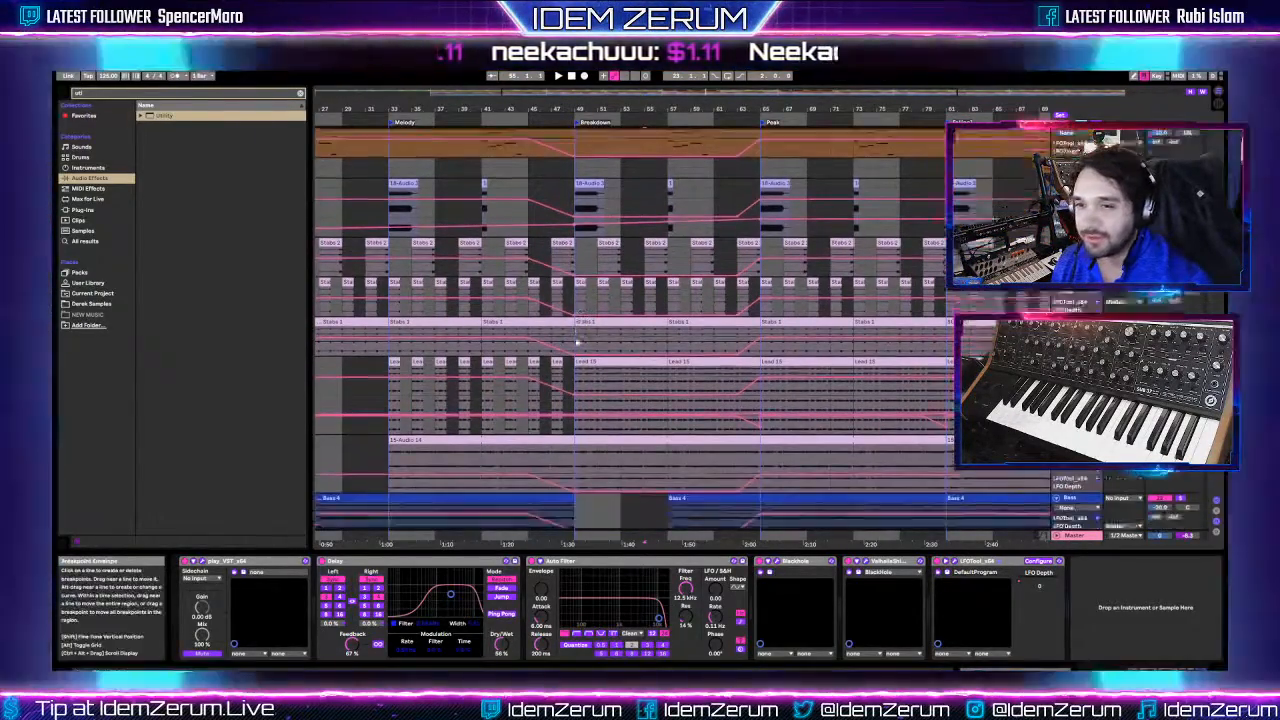
pyautogui.scroll(-2, 587, 337)
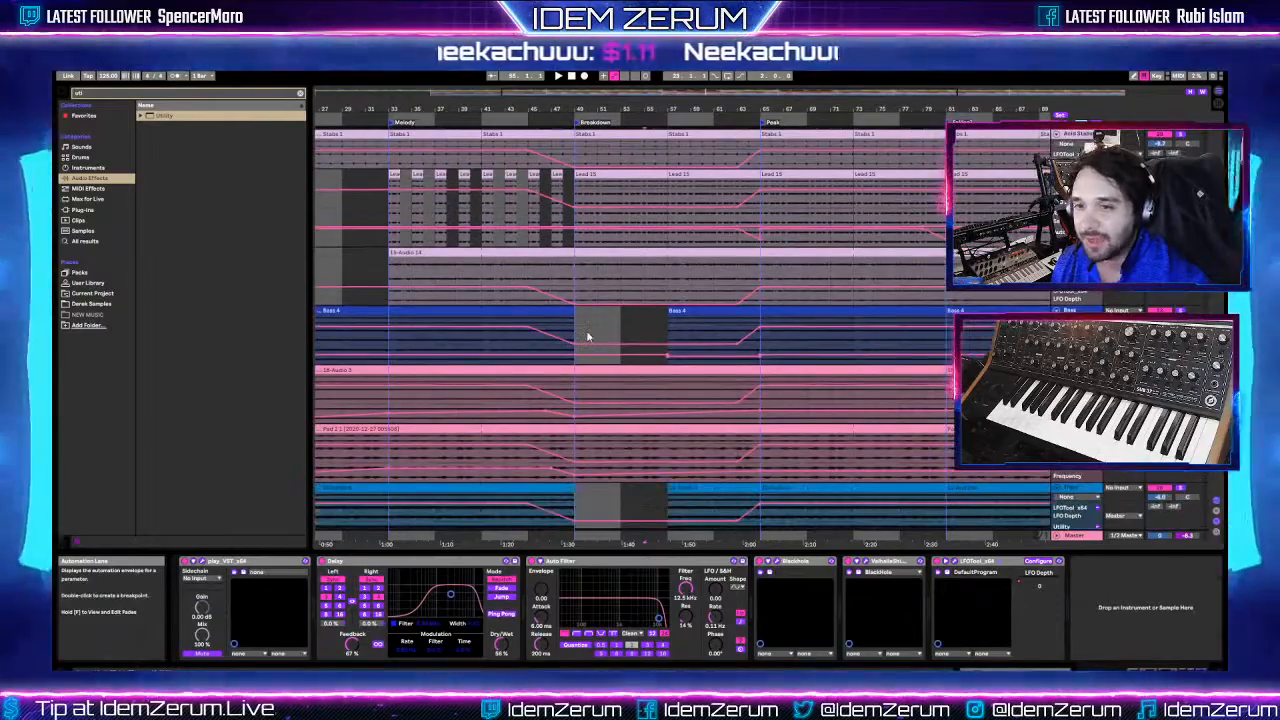
pyautogui.scroll(-2, 587, 335)
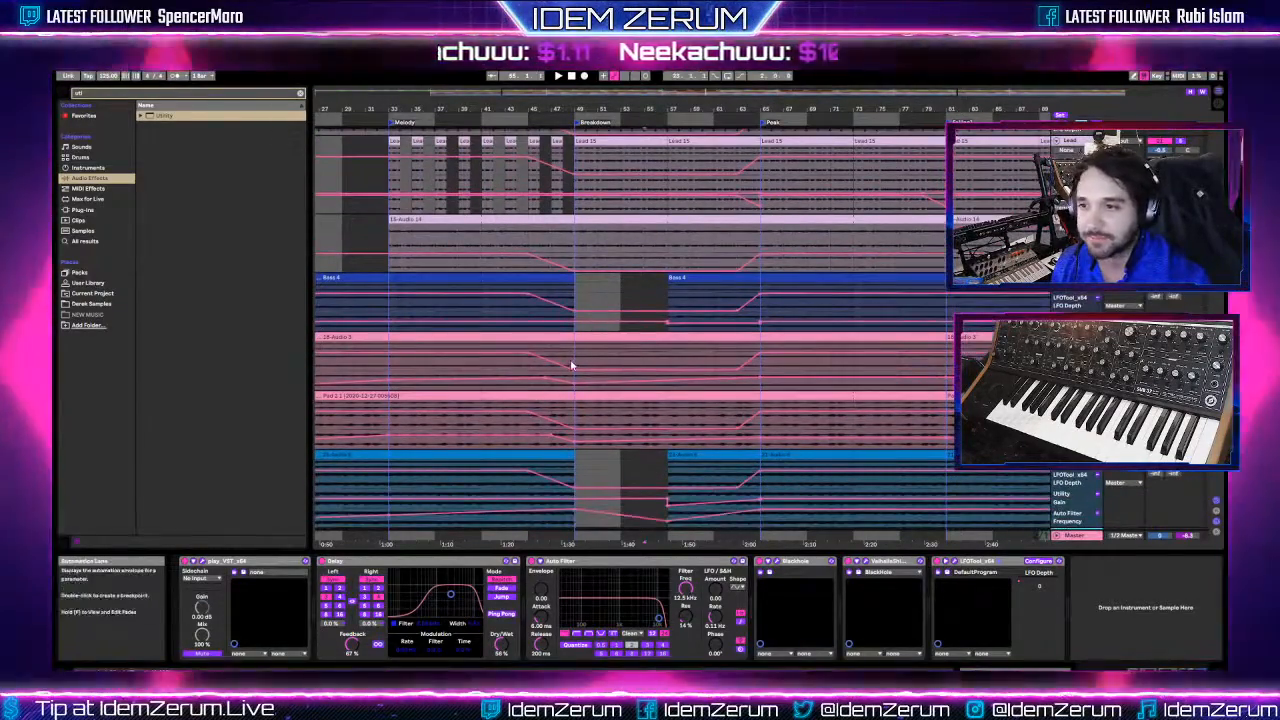
pyautogui.click(577, 354)
pyautogui.scroll(-2, 600, 346)
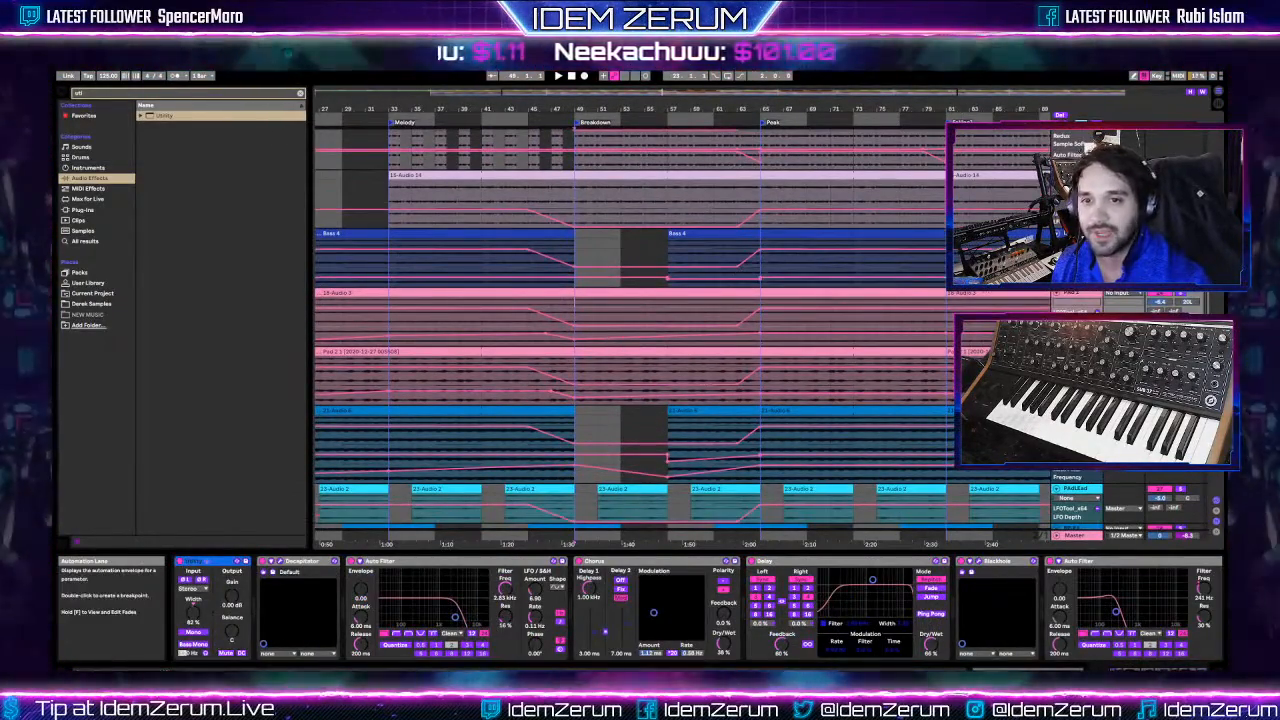
# - Review the Breakdown automation from the bass, pad and white-noise tracks up through the leads and stabs to the orange MIDI tracks
pyautogui.scroll(-6, 640, 295)
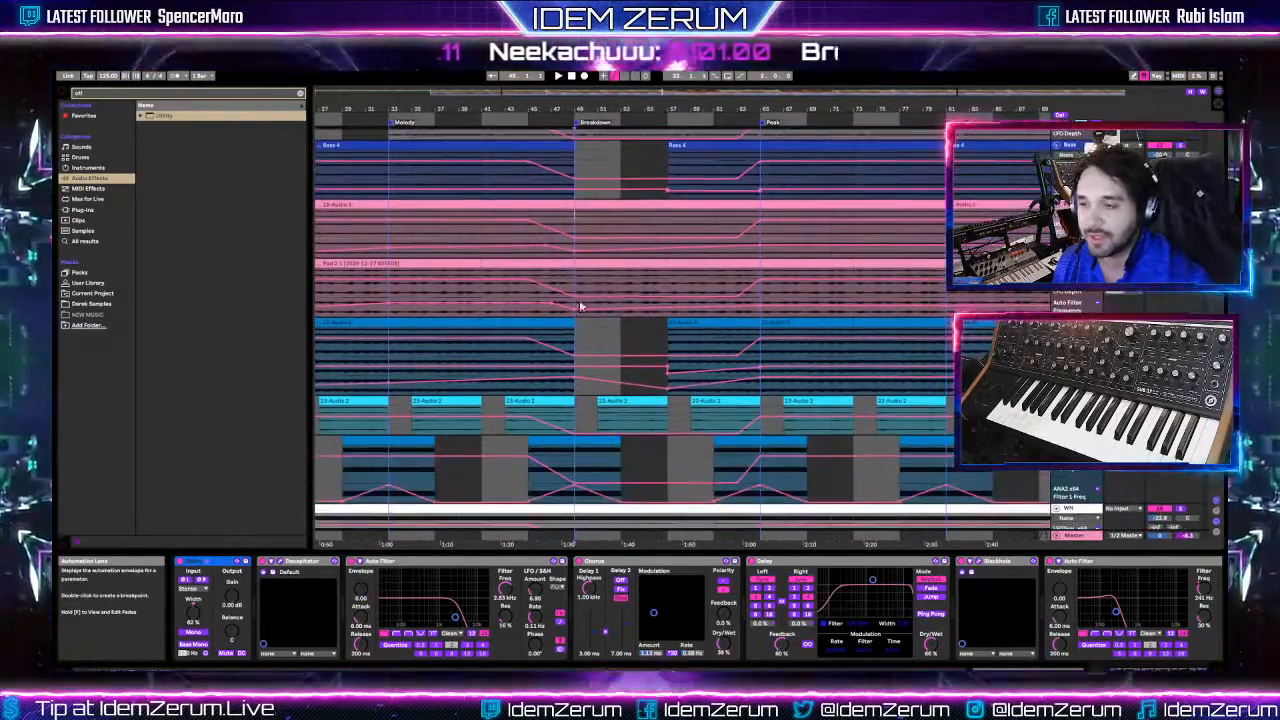
pyautogui.scroll(1, 571, 308)
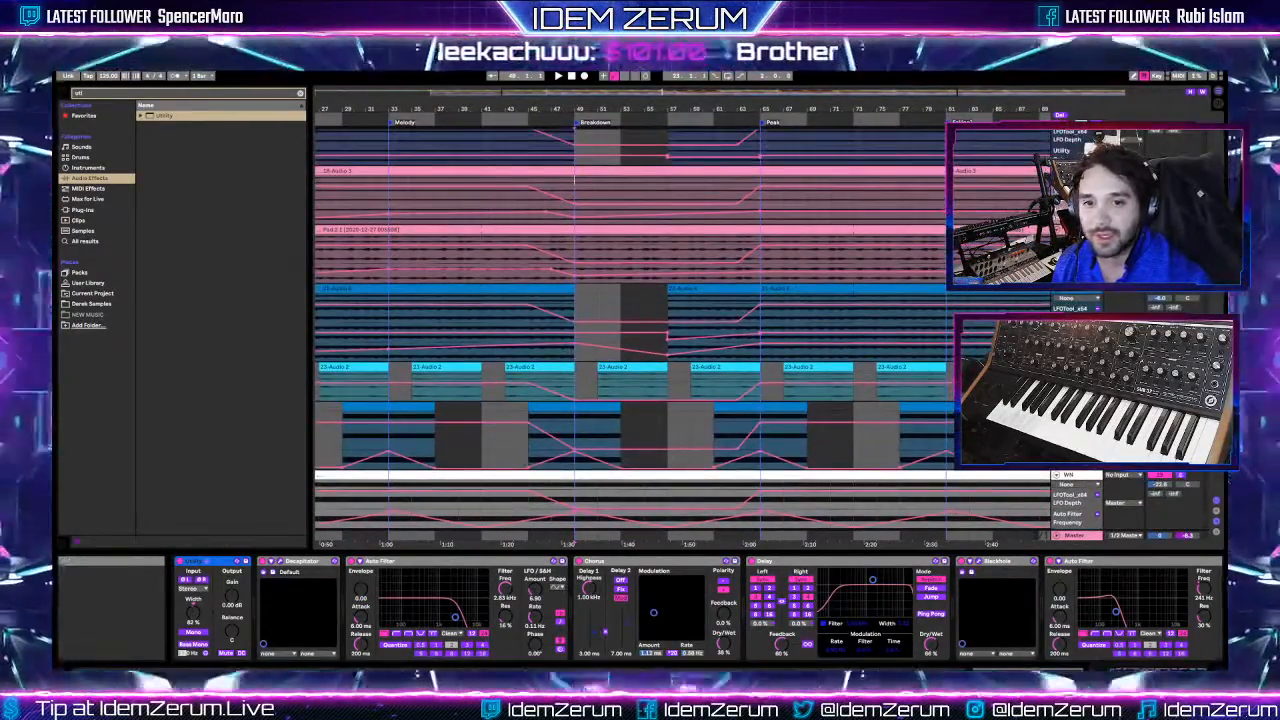
pyautogui.scroll(10, 1215, 308)
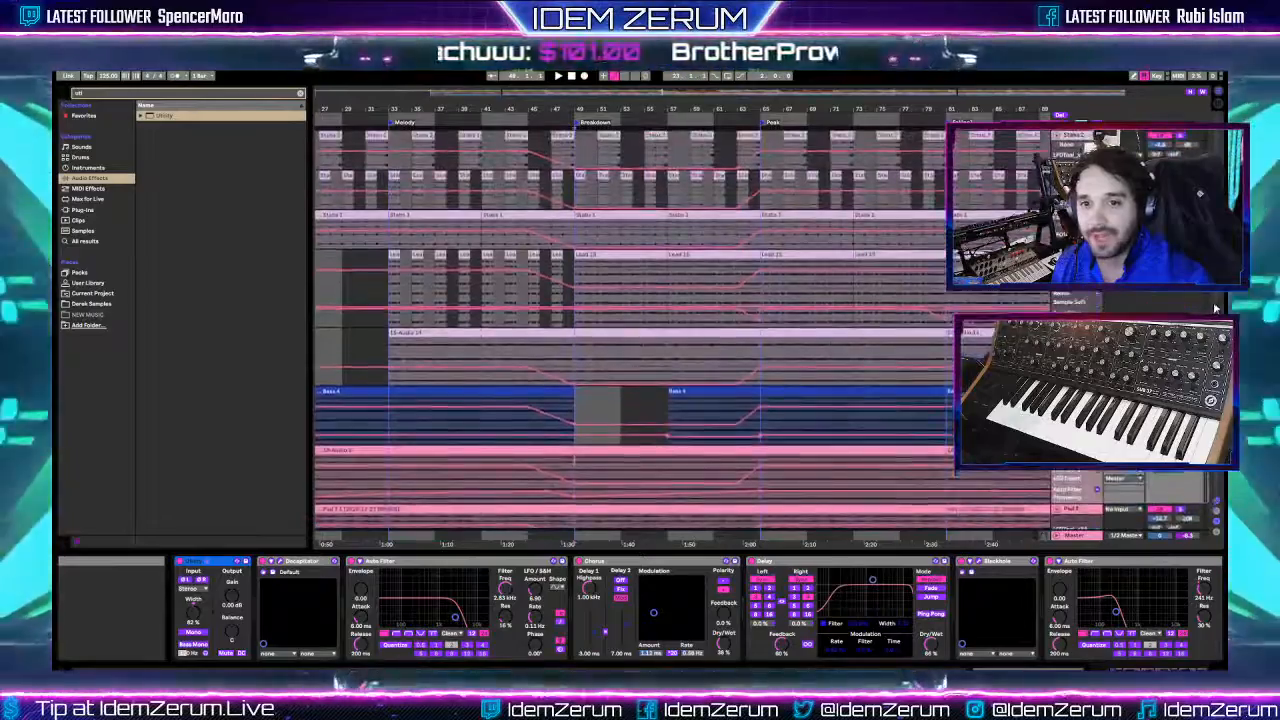
pyautogui.scroll(2, 1215, 308)
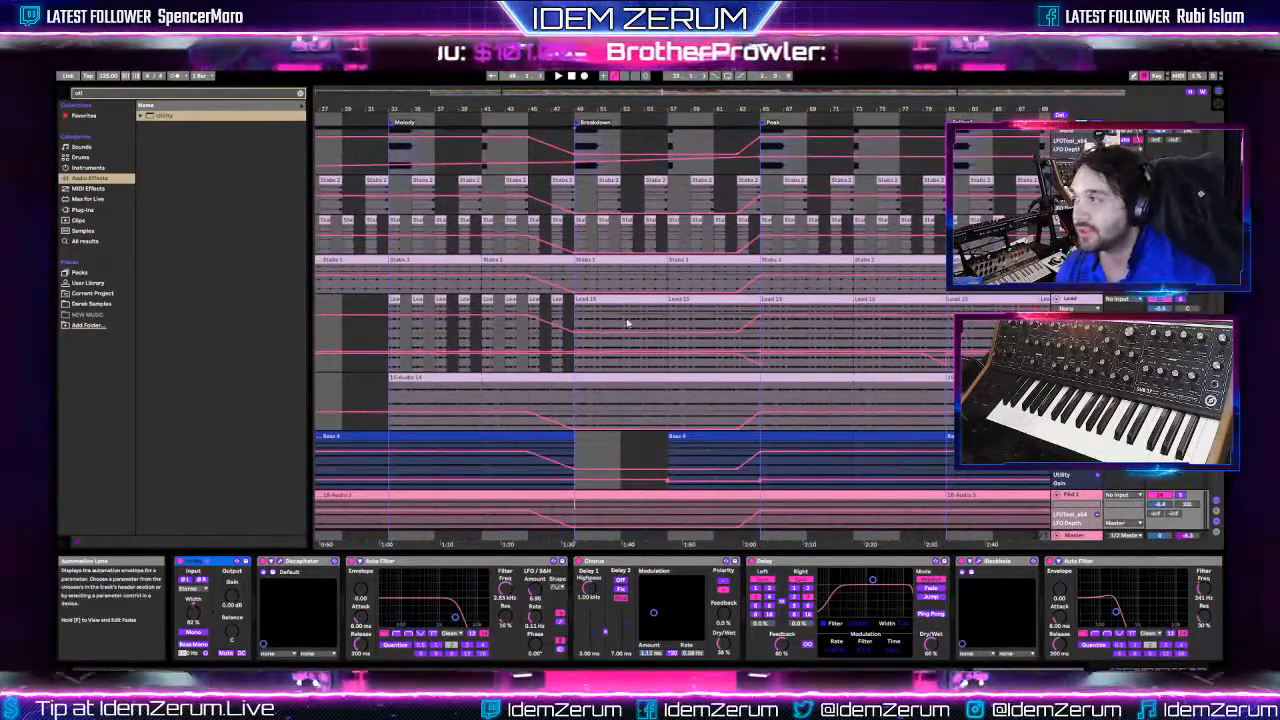
pyautogui.scroll(1, 587, 292)
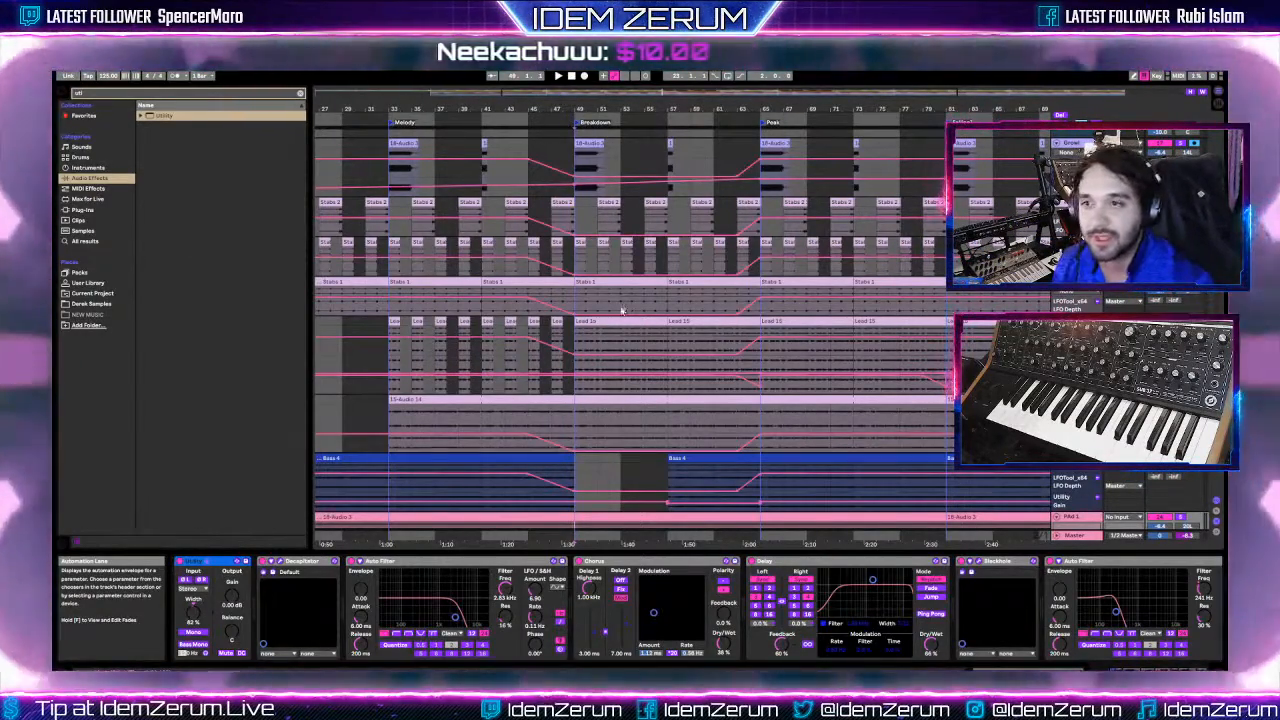
pyautogui.scroll(3, 622, 308)
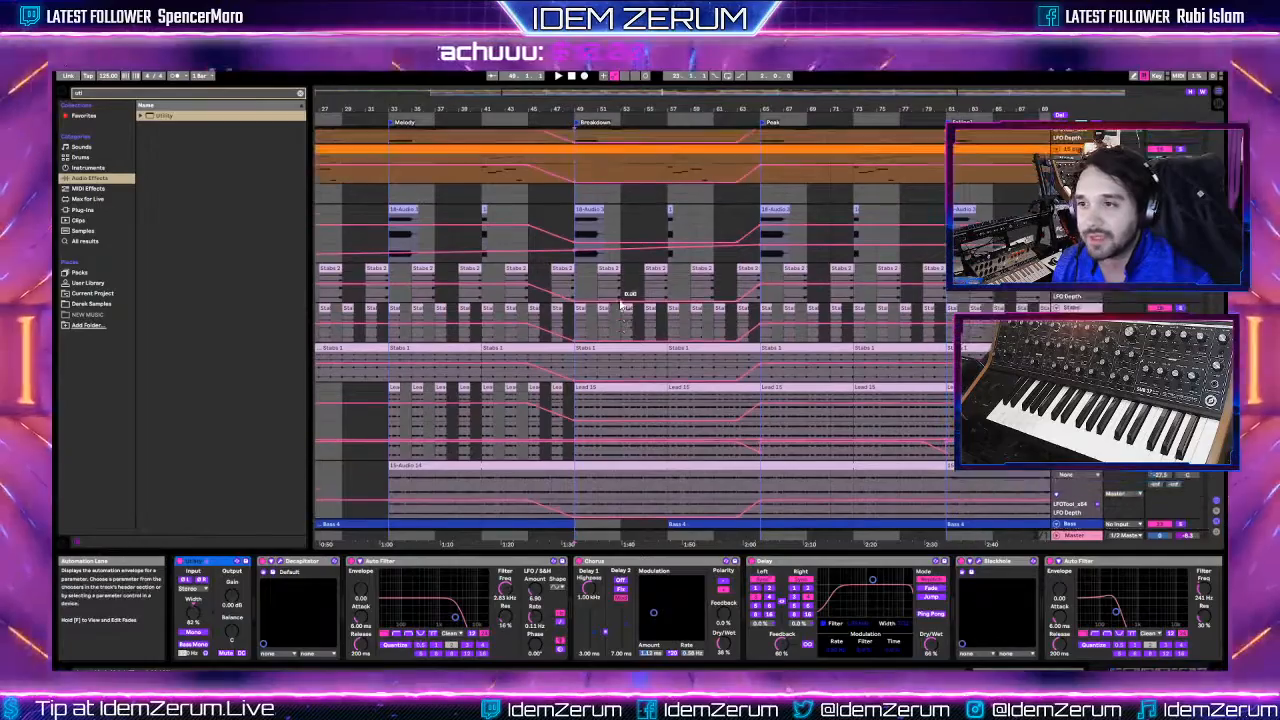
pyautogui.scroll(8, 620, 305)
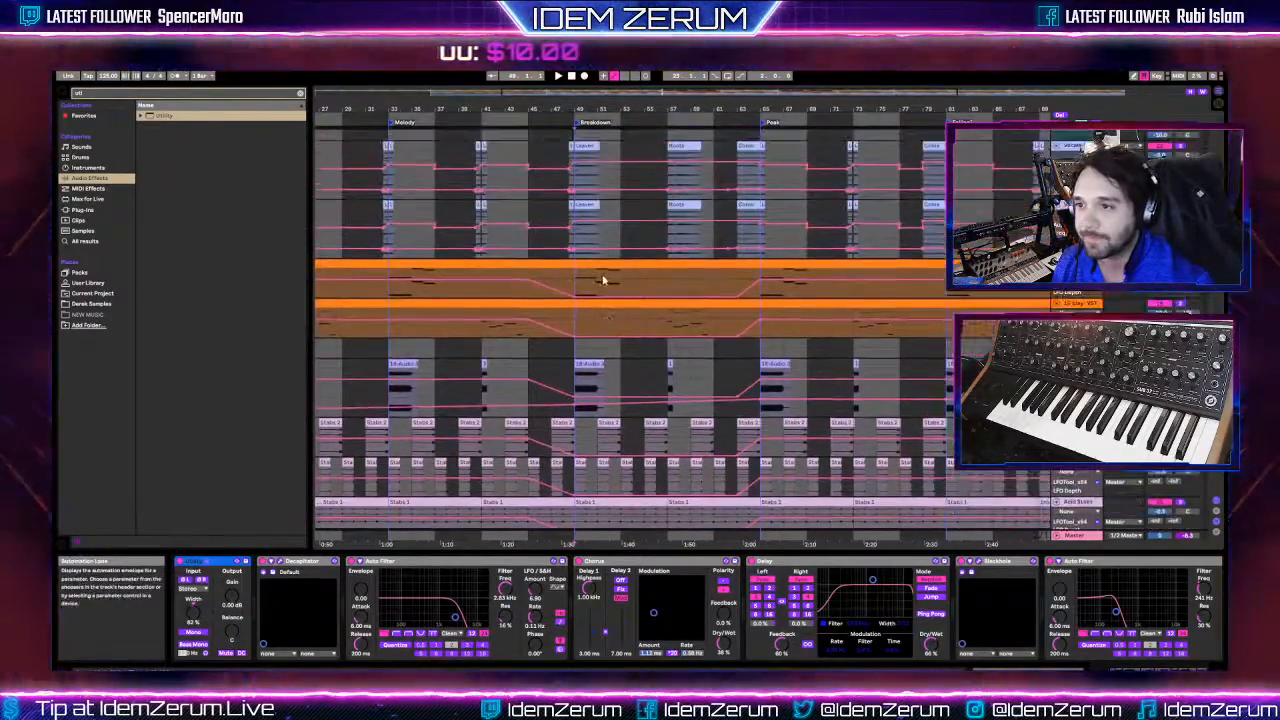
# - Play the transition into the Breakdown from bar 45, then place the insert marker on the bass track there and show its devices
pyautogui.scroll(10, 603, 280)
pyautogui.click(533, 283)
pyautogui.press('space')
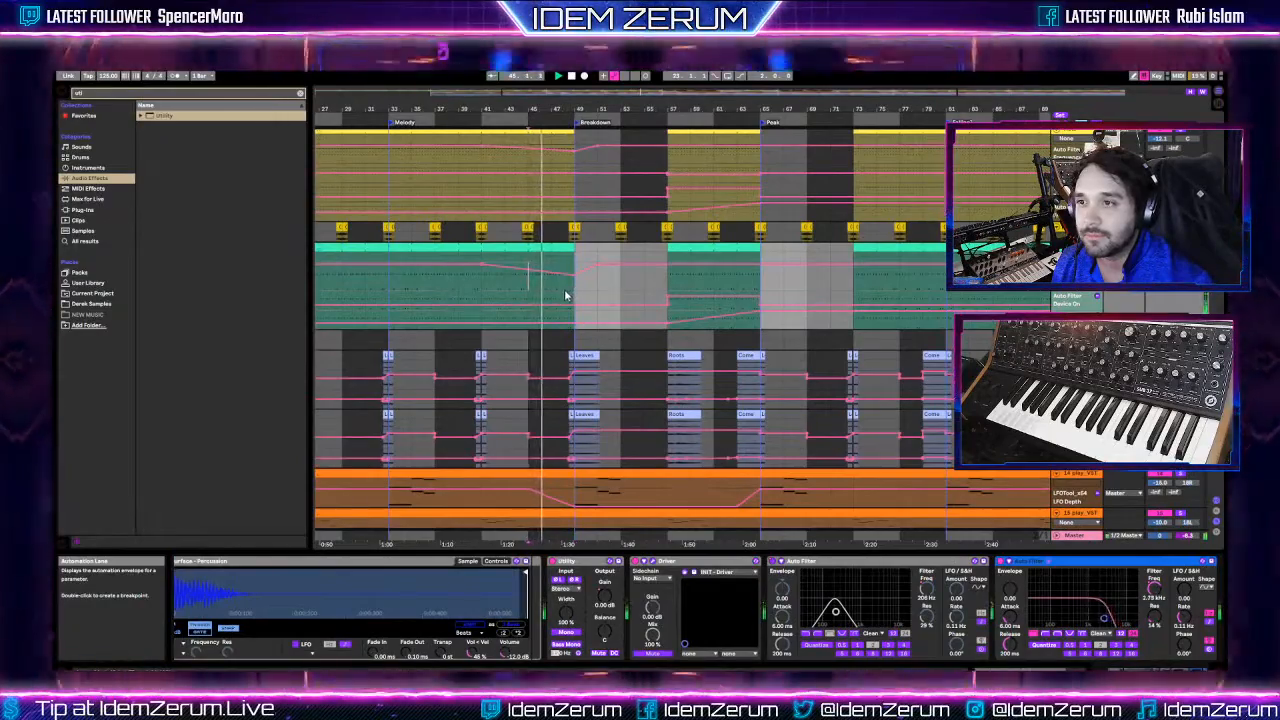
pyautogui.scroll(-3, 564, 296)
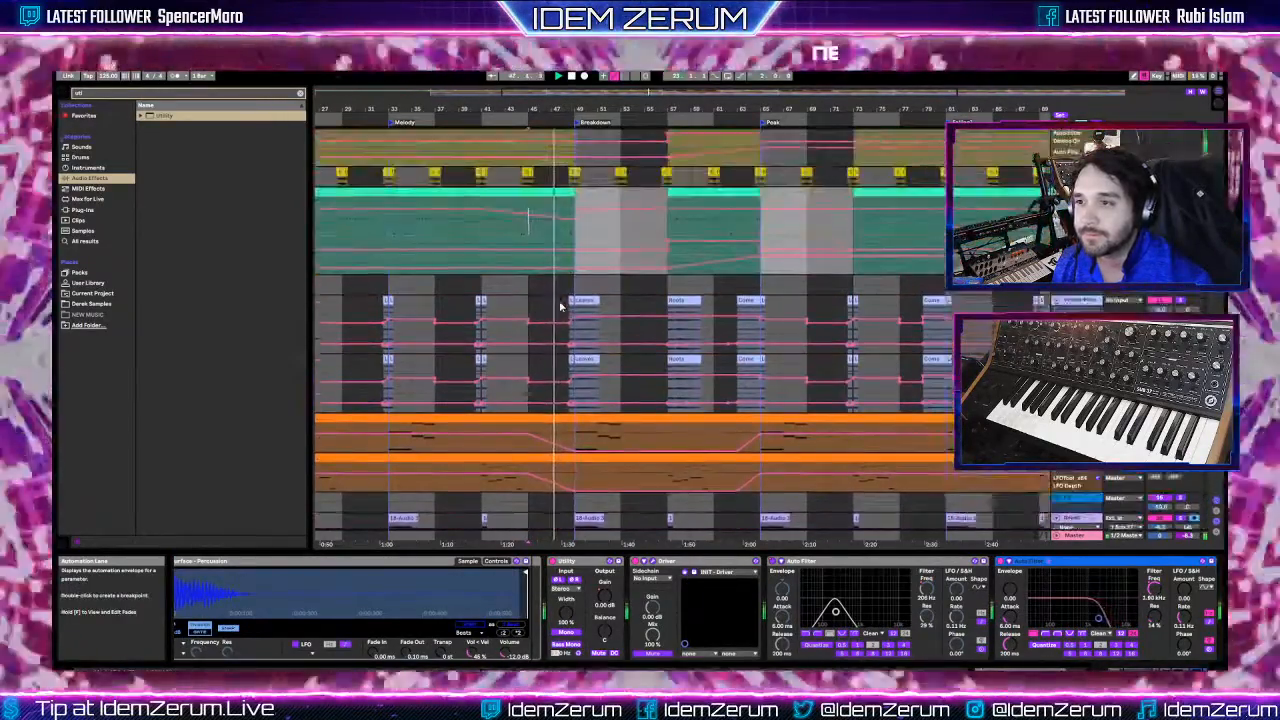
pyautogui.scroll(-15, 561, 307)
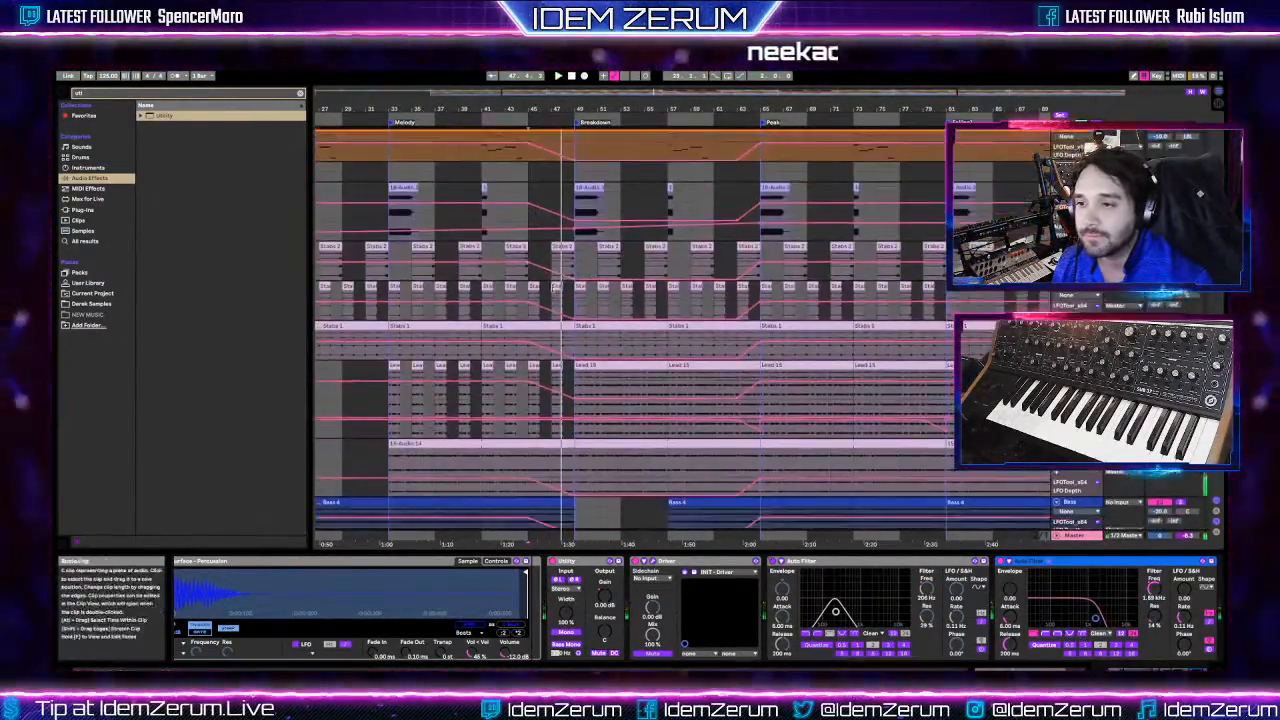
pyautogui.scroll(-8, 561, 300)
pyautogui.click(829, 520)
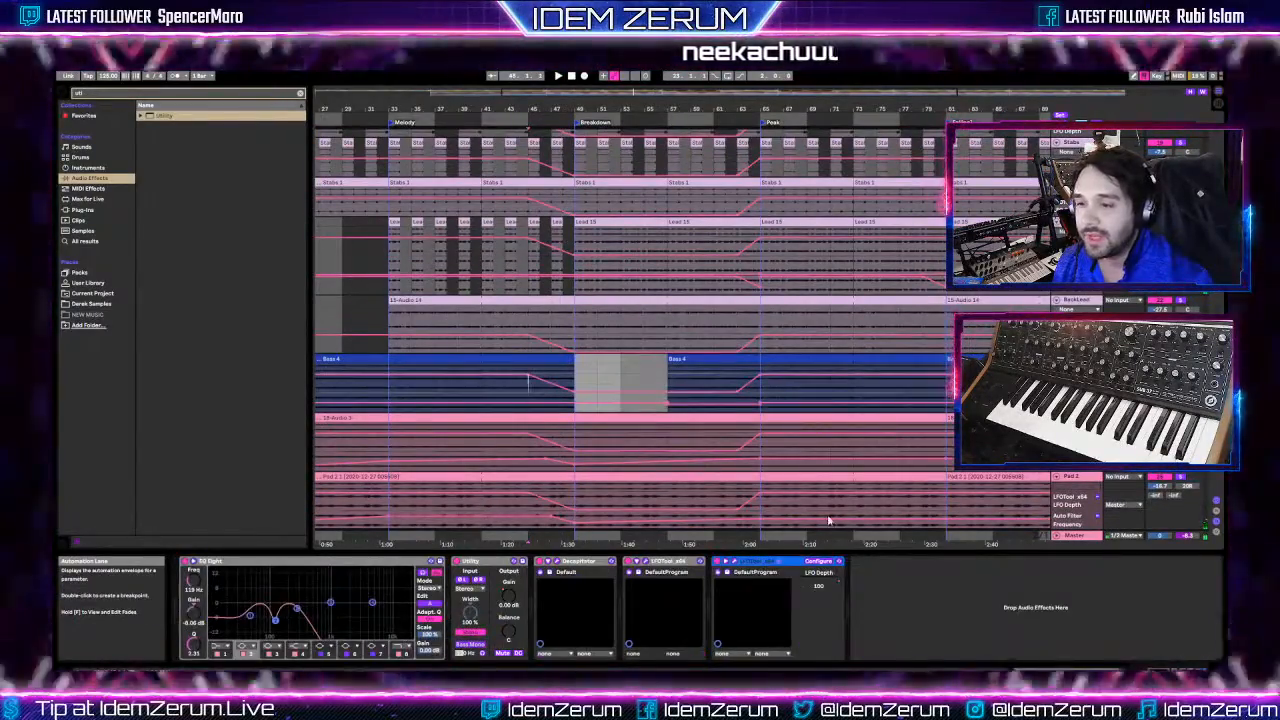
# - Check the automation options of the Hats channel in the Session View mixer, then return to the arrangement
pyautogui.press('Tab')
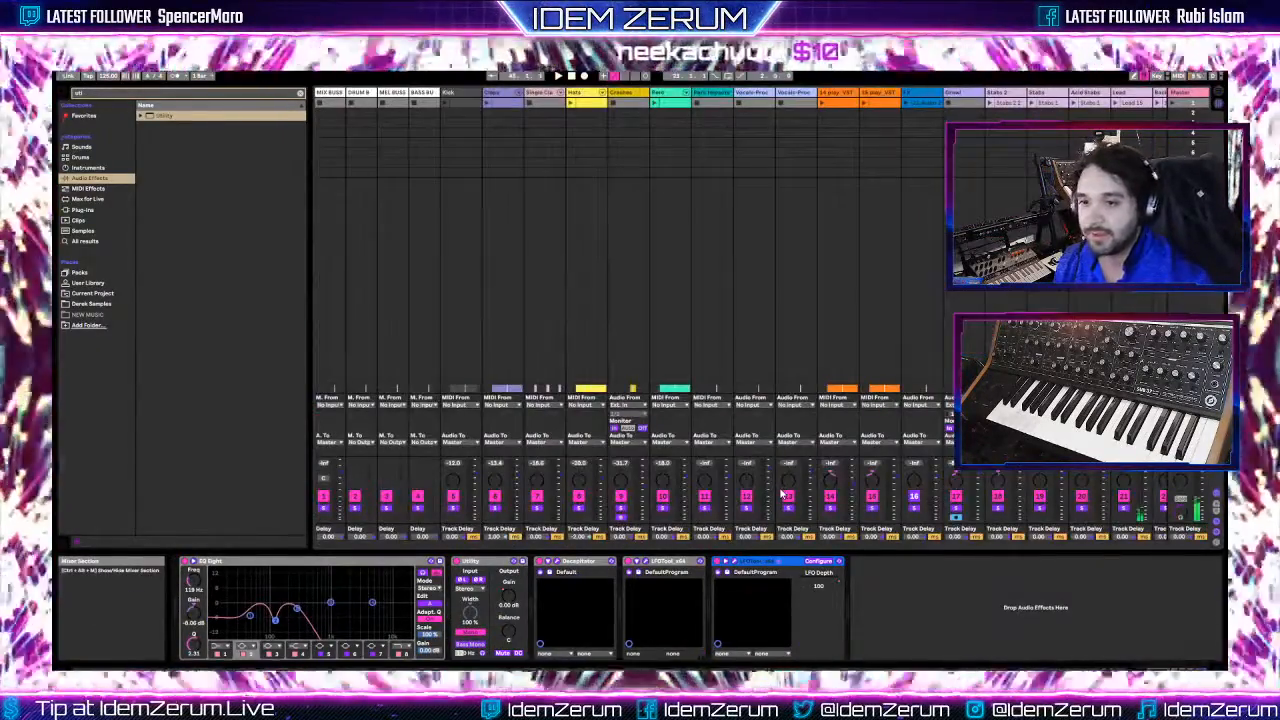
pyautogui.rightClick(565, 479)
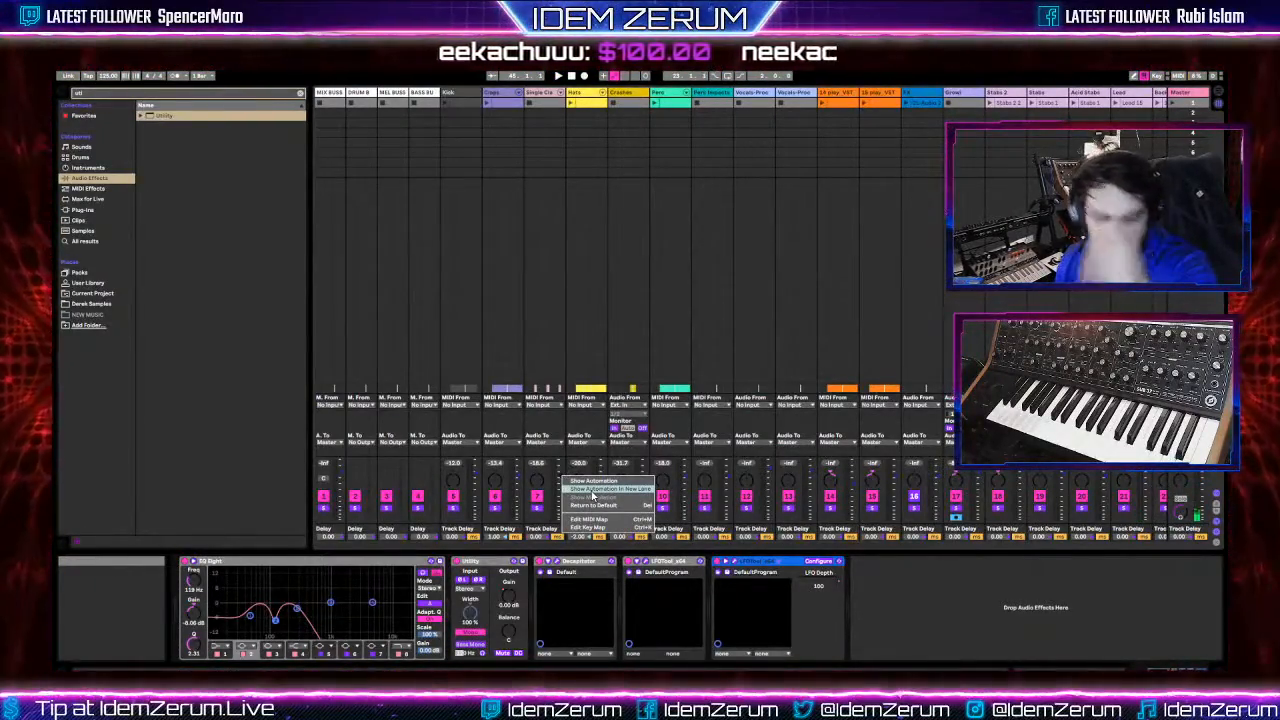
pyautogui.click(884, 567)
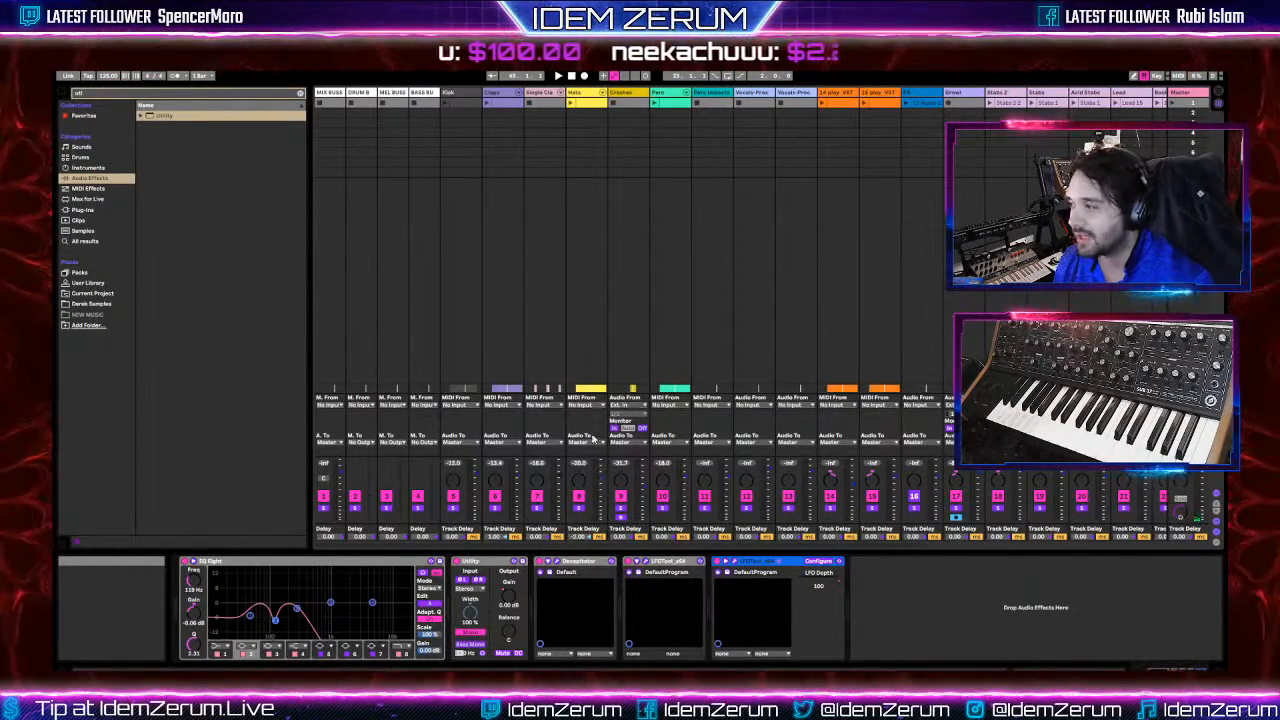
pyautogui.press('Tab')
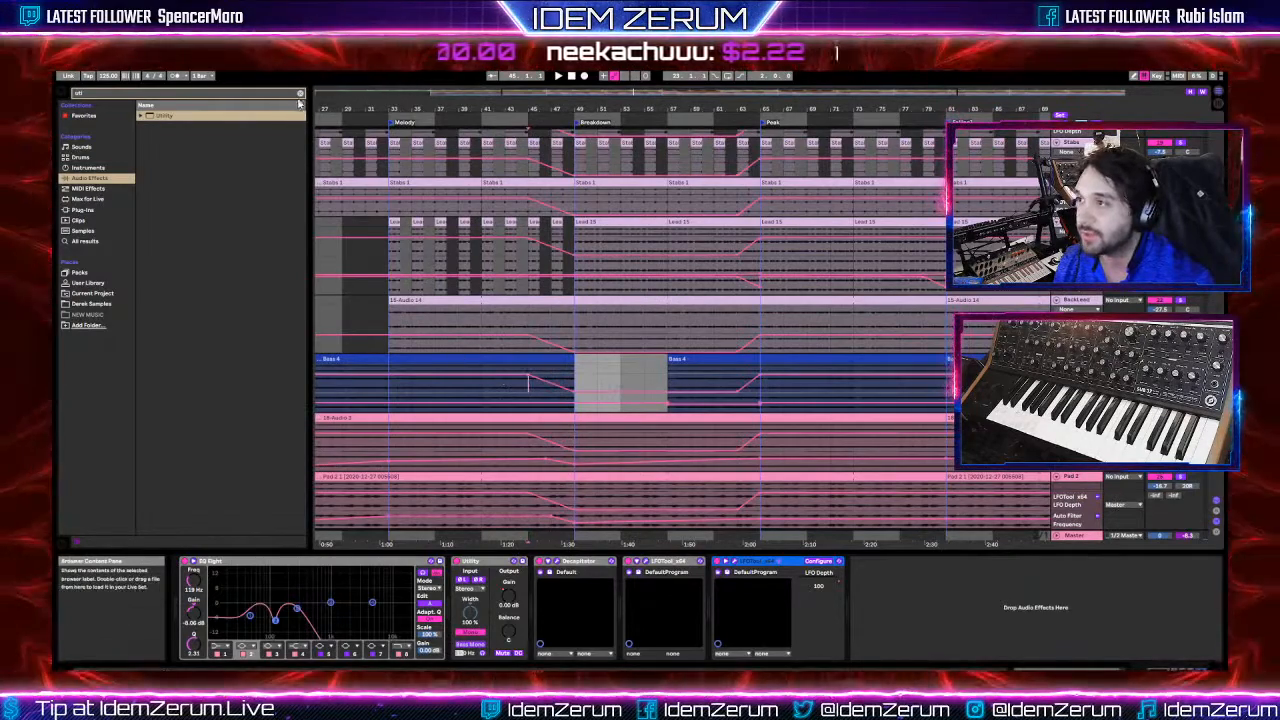
# - Insert a Utility before the EQ Eight on the bass track and show its Gain automation in a new lane
pyautogui.moveTo(166, 116); pyautogui.dragTo(207, 570)
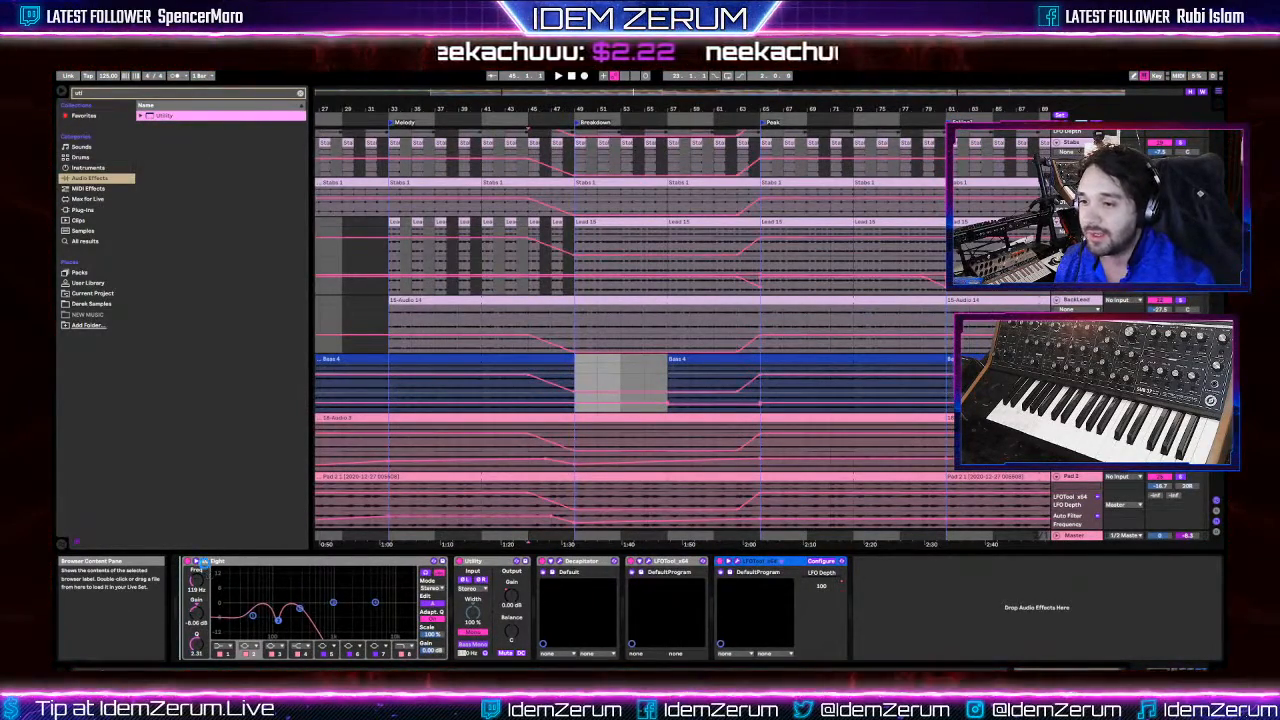
pyautogui.moveTo(207, 570); pyautogui.dragTo(190, 575)
pyautogui.rightClick(246, 596)
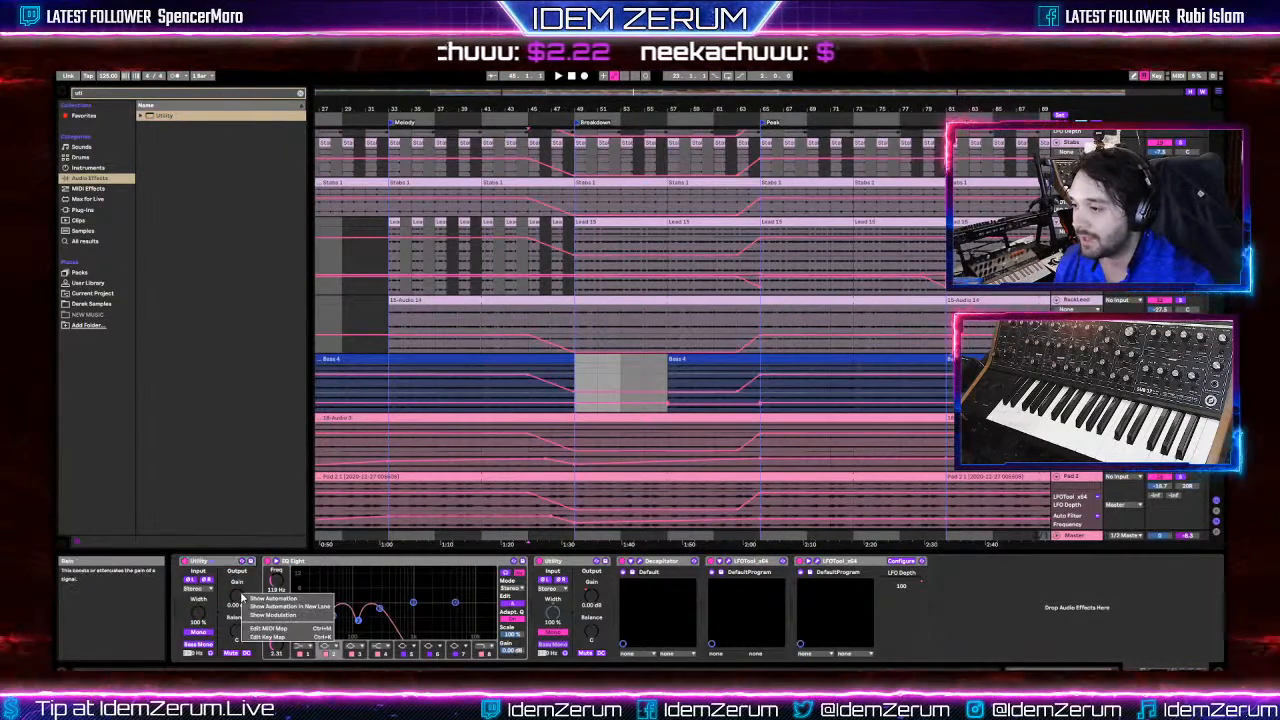
pyautogui.click(262, 606)
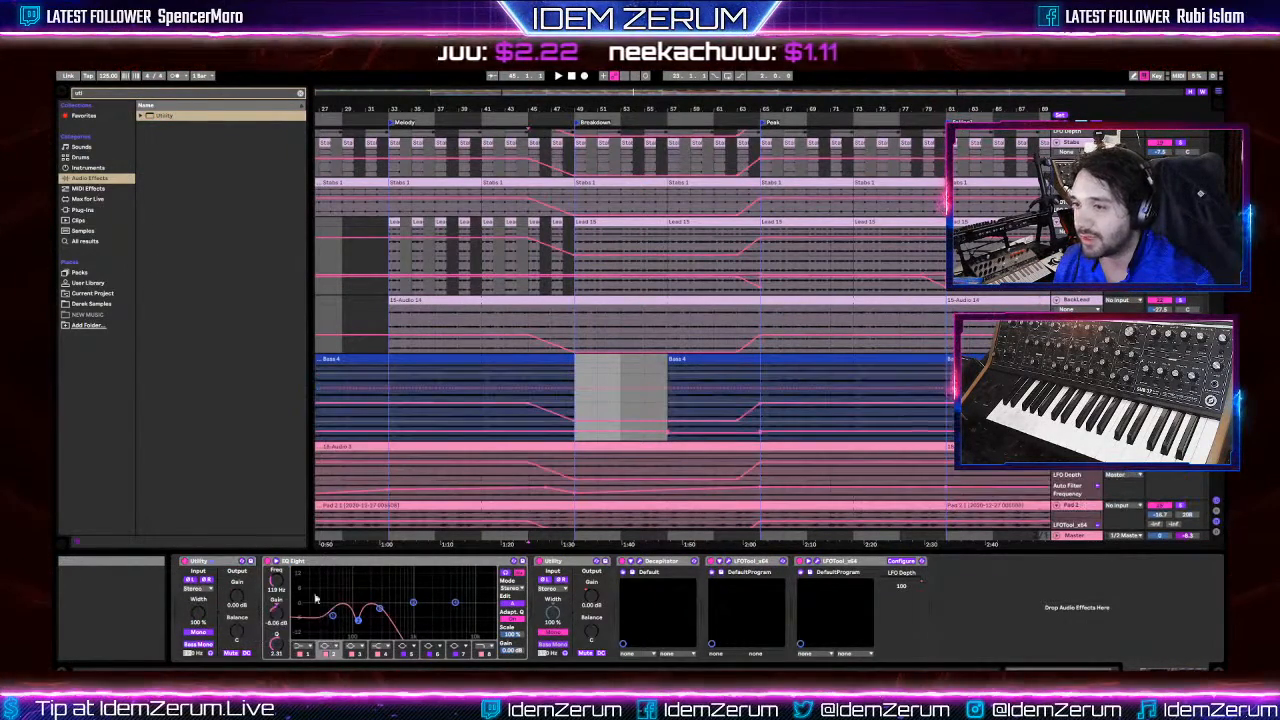
# - Add breakpoints at bars 45 and 53 to the bass track's Utility Gain envelope and play the transition into the Breakdown
pyautogui.click(529, 385)
pyautogui.click(621, 388)
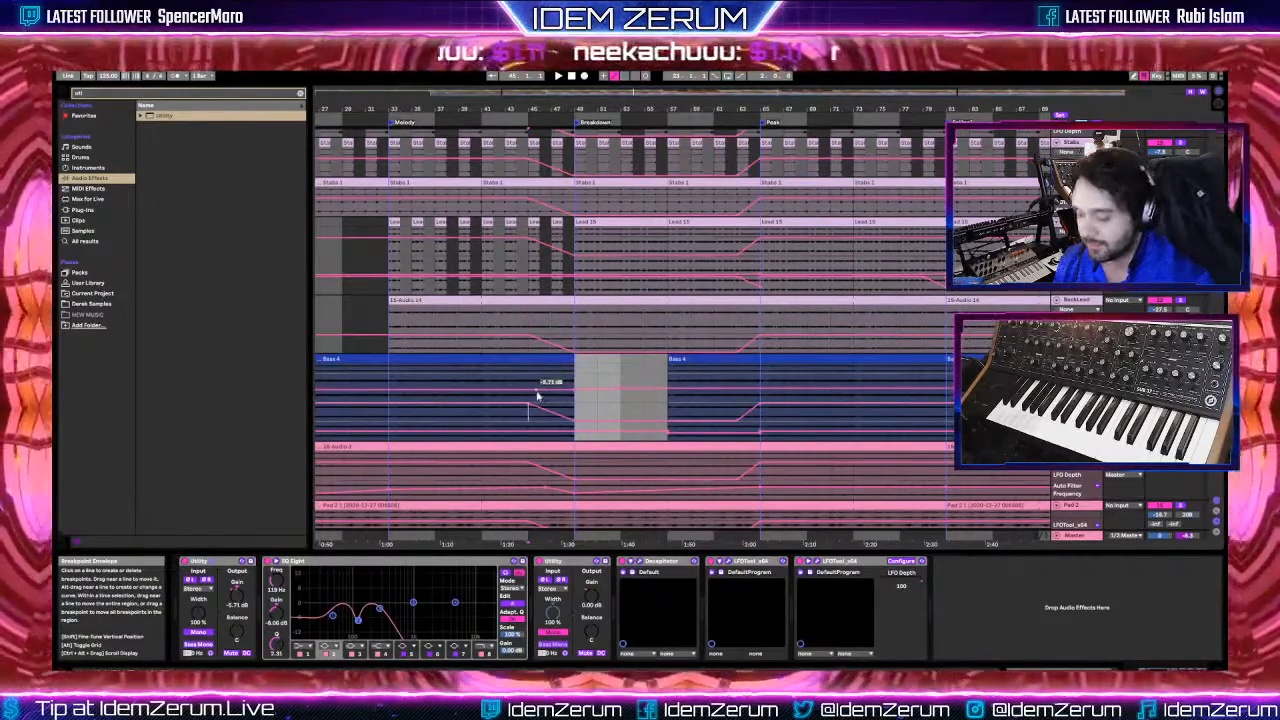
pyautogui.press('space')
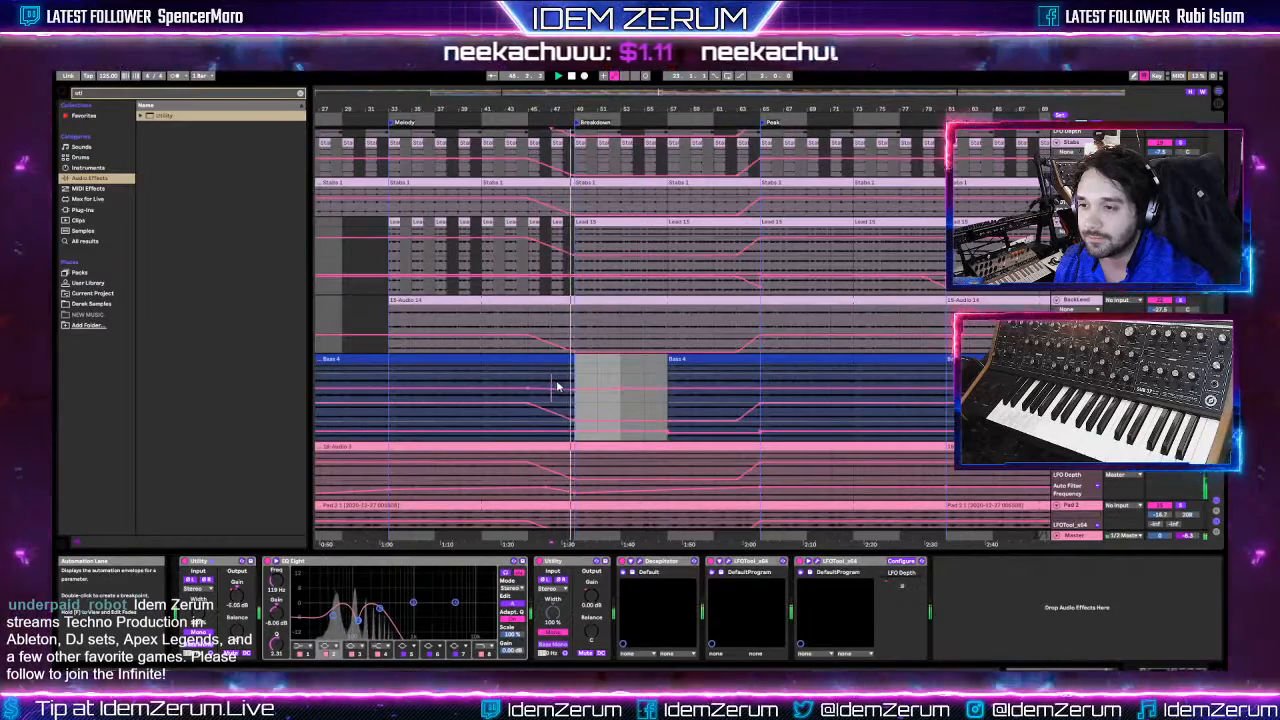
# - Replay the transition into the Breakdown from bar 45 on the blue track below the pads, checking its Utility Gain envelope
pyautogui.scroll(-2, 565, 370)
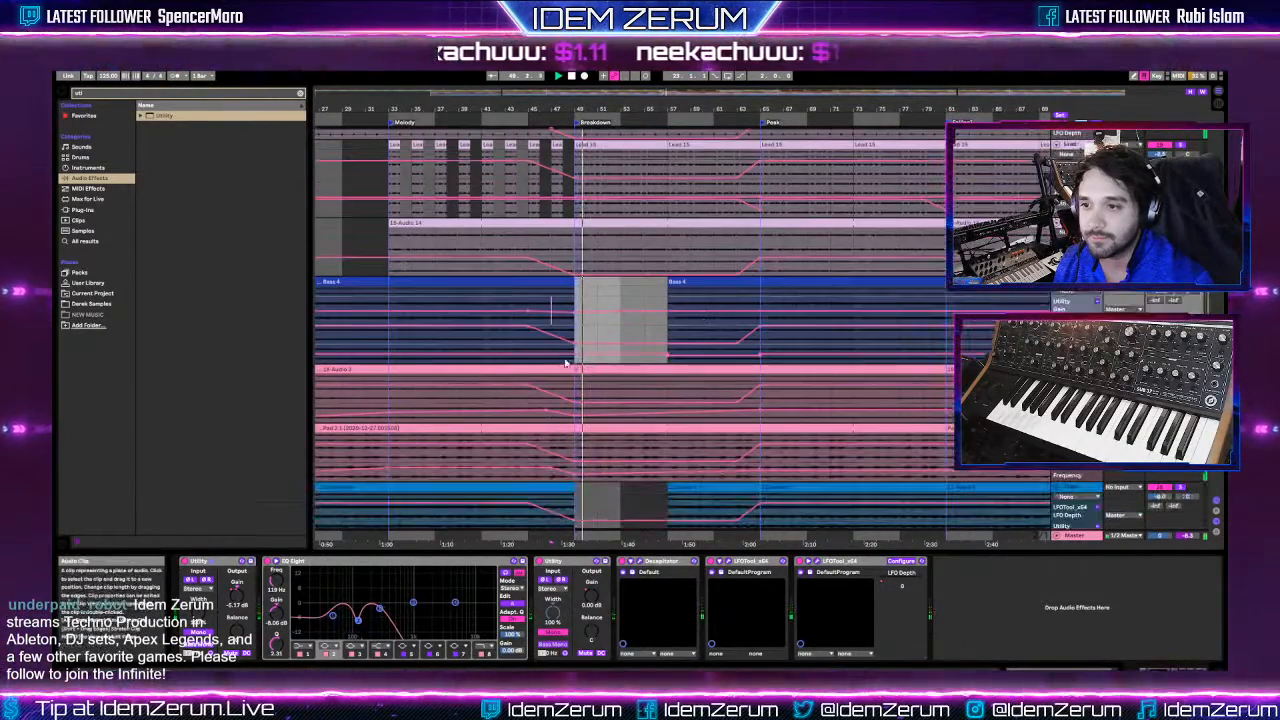
pyautogui.scroll(-5, 524, 320)
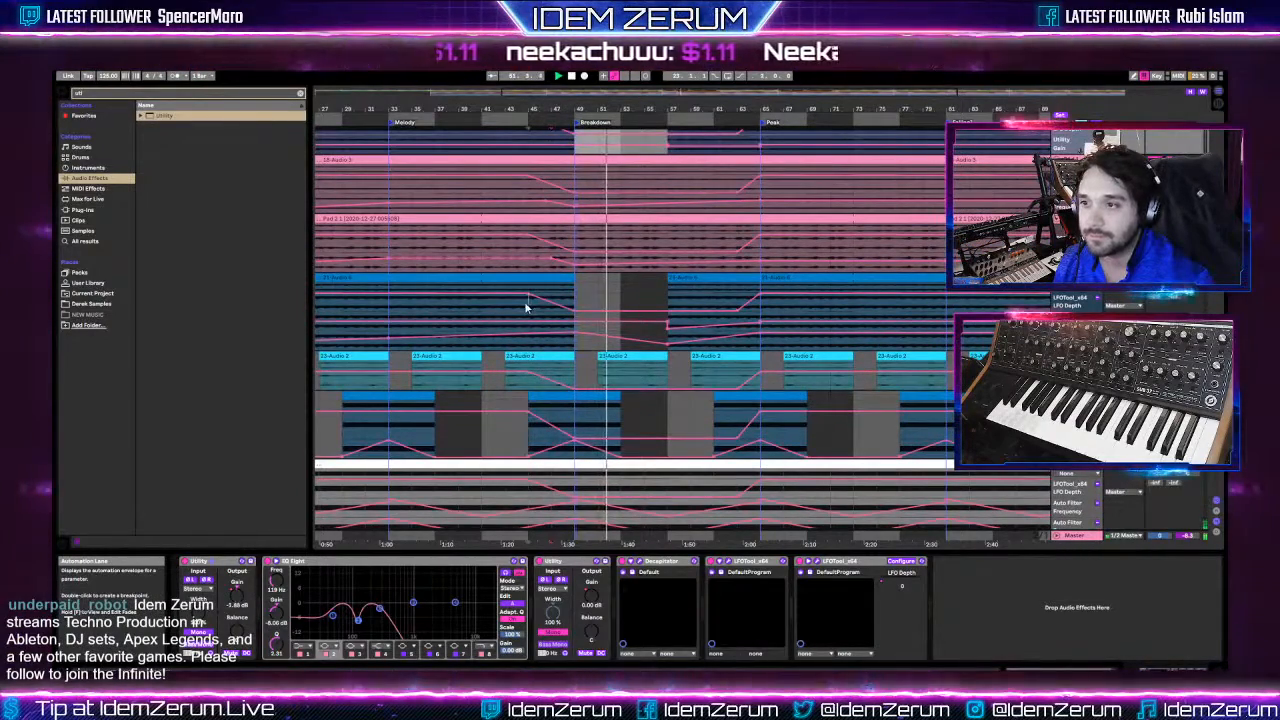
pyautogui.click(524, 305)
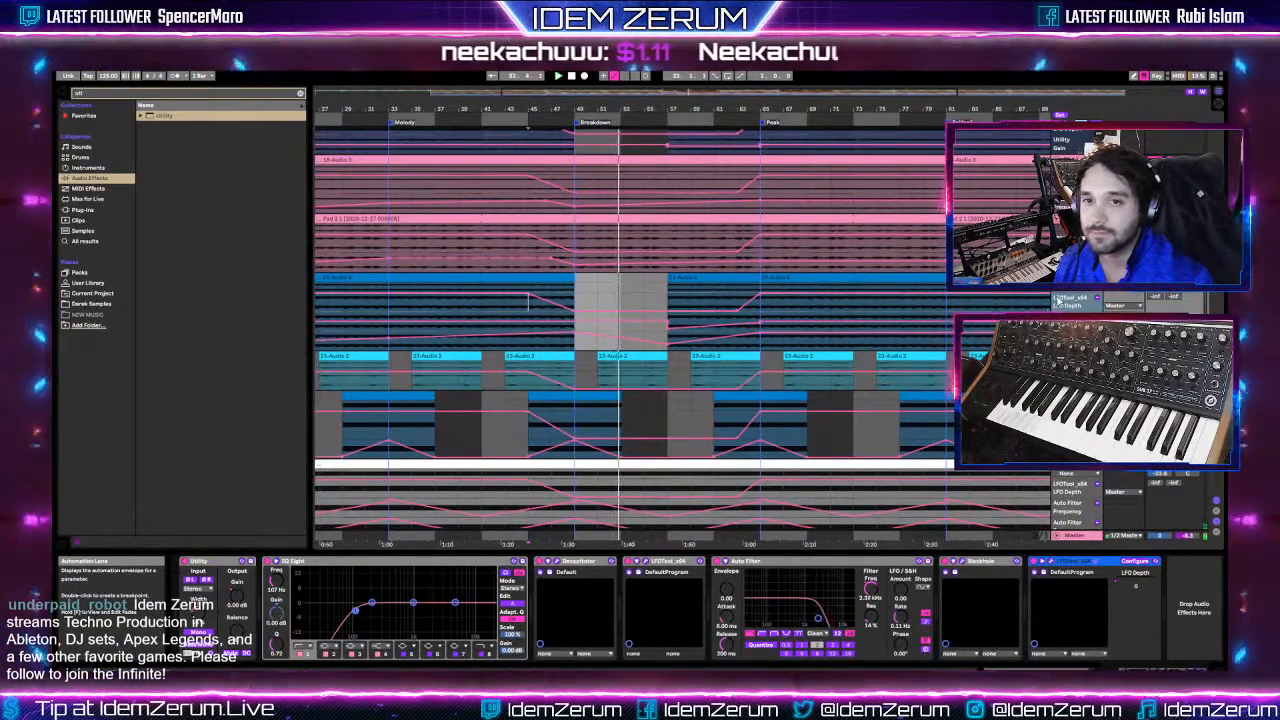
pyautogui.press('space')
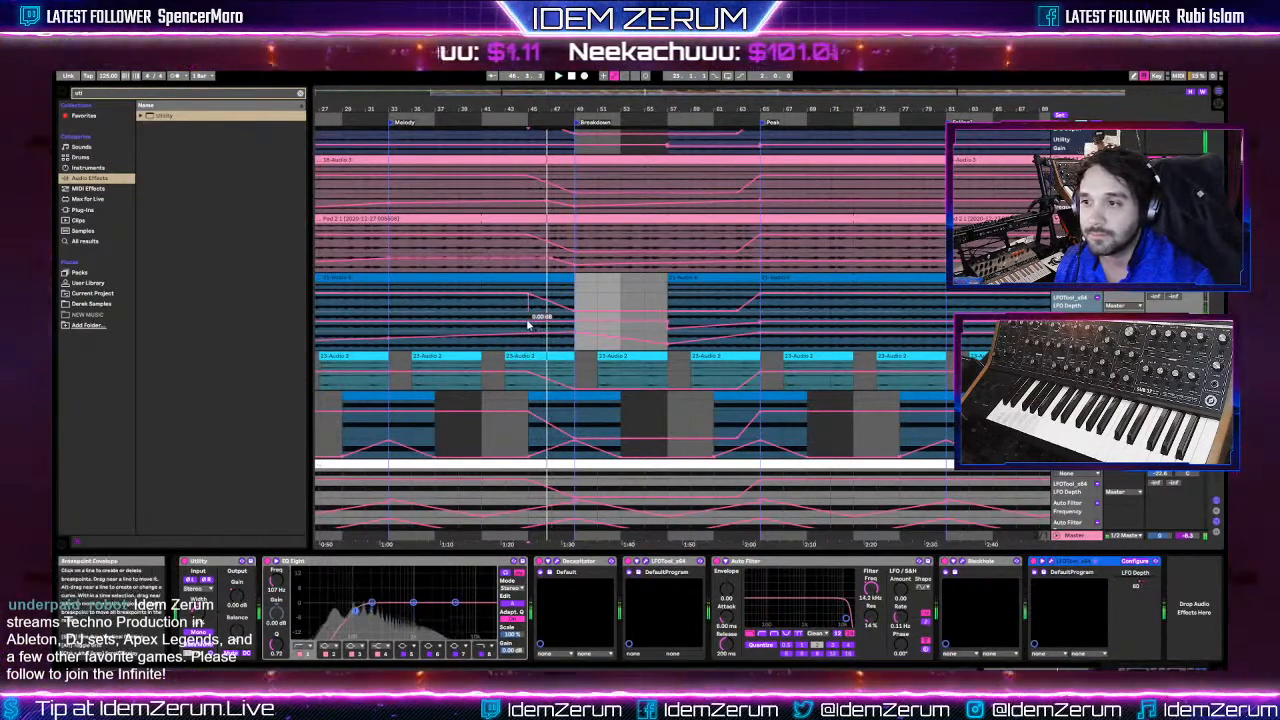
pyautogui.press('space')
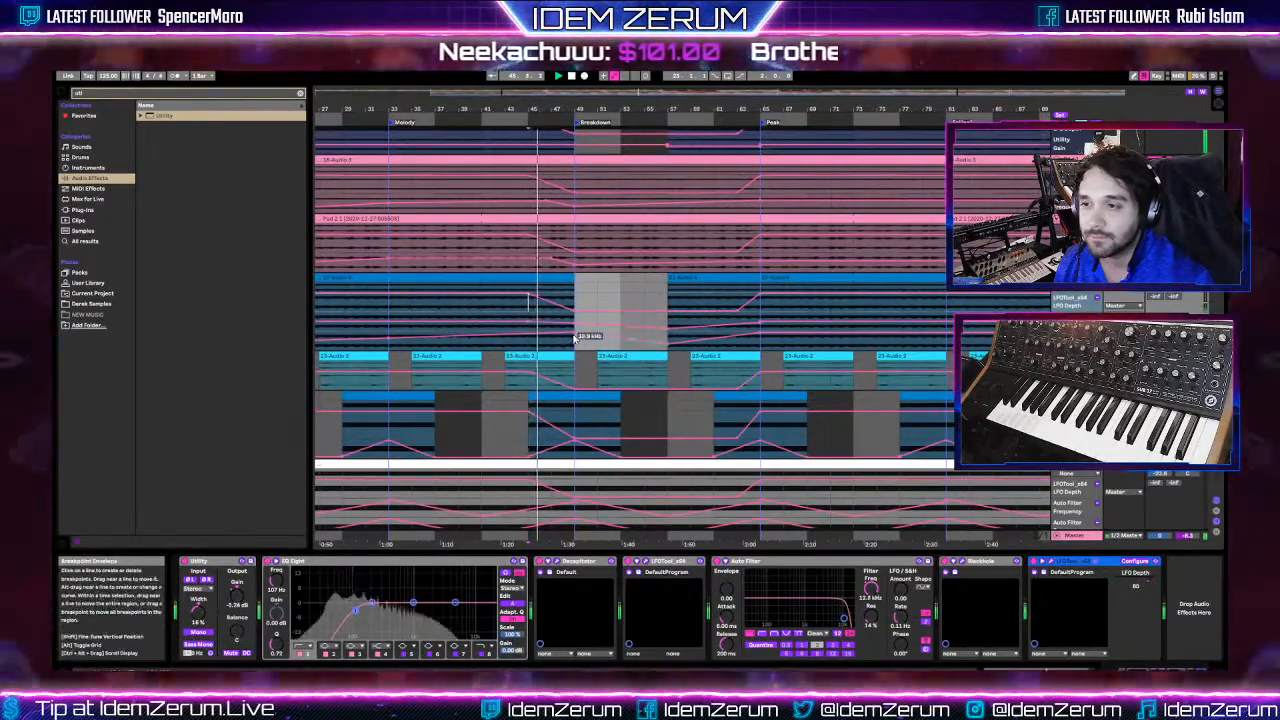
# - Examine the automation from the vocals down to the blue tracks below the pads while the Breakdown plays
pyautogui.scroll(5, 590, 380)
pyautogui.scroll(10, 590, 400)
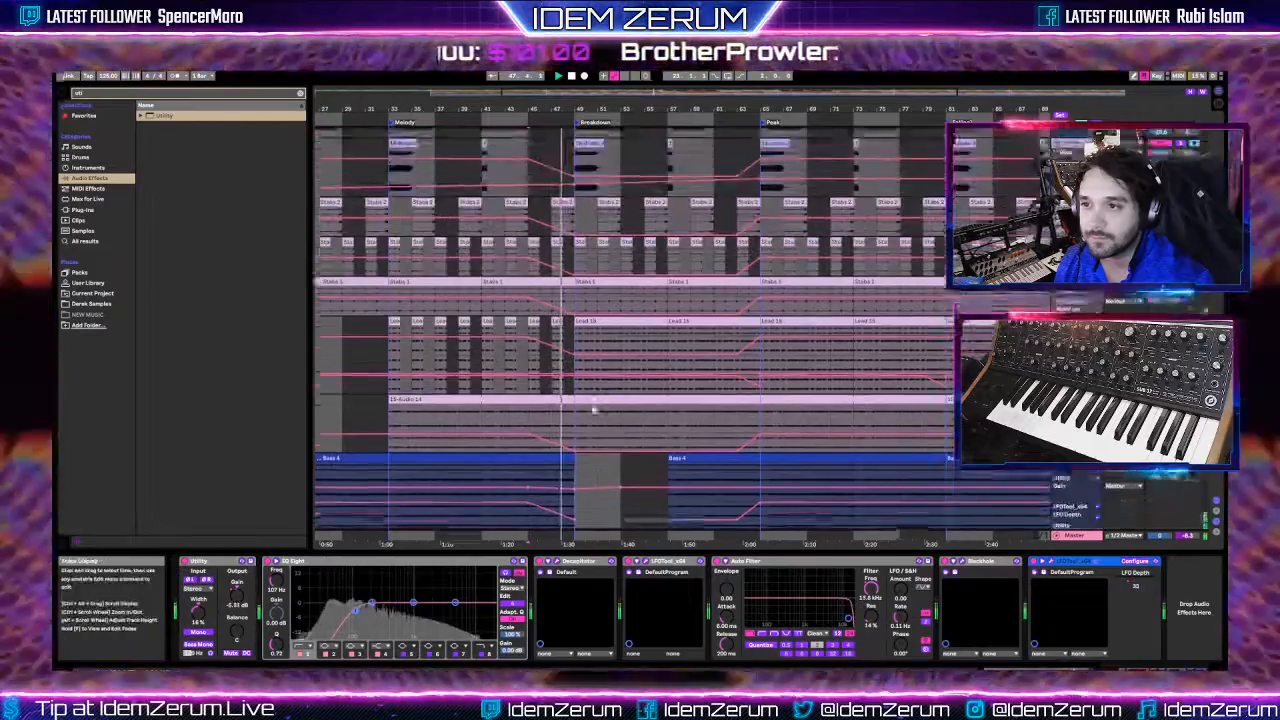
pyautogui.scroll(3, 592, 407)
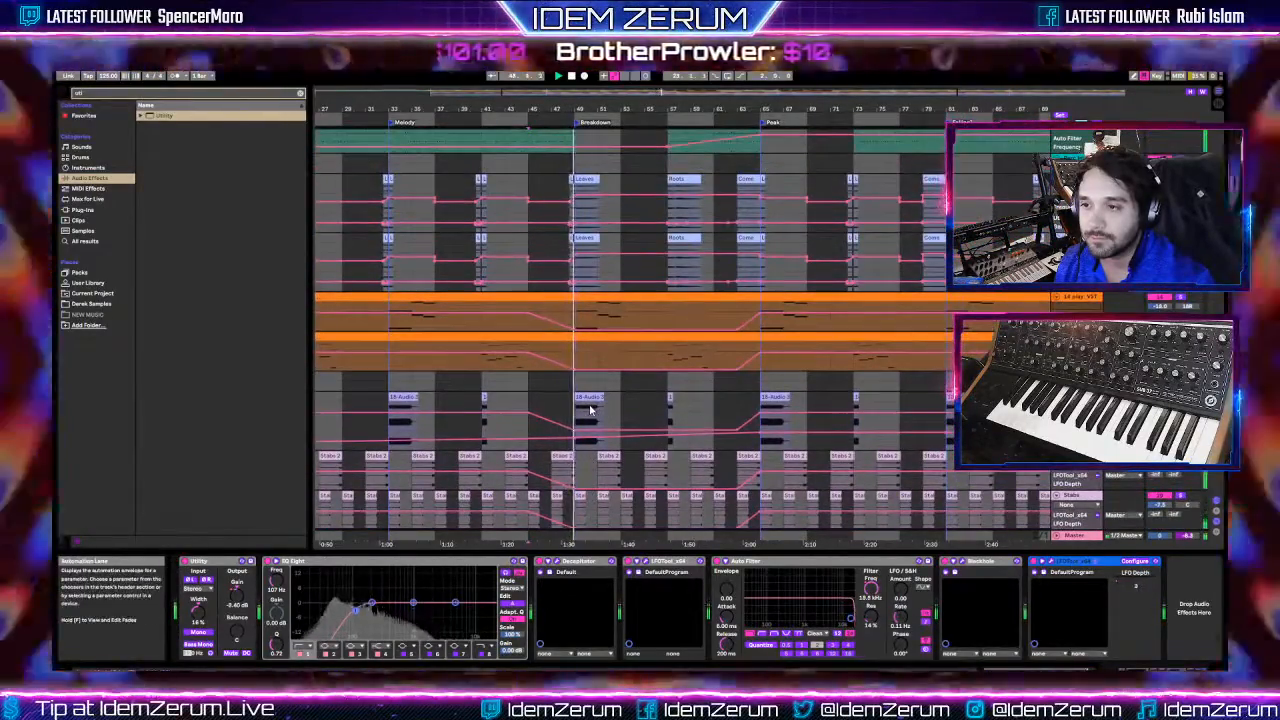
pyautogui.scroll(-10, 590, 410)
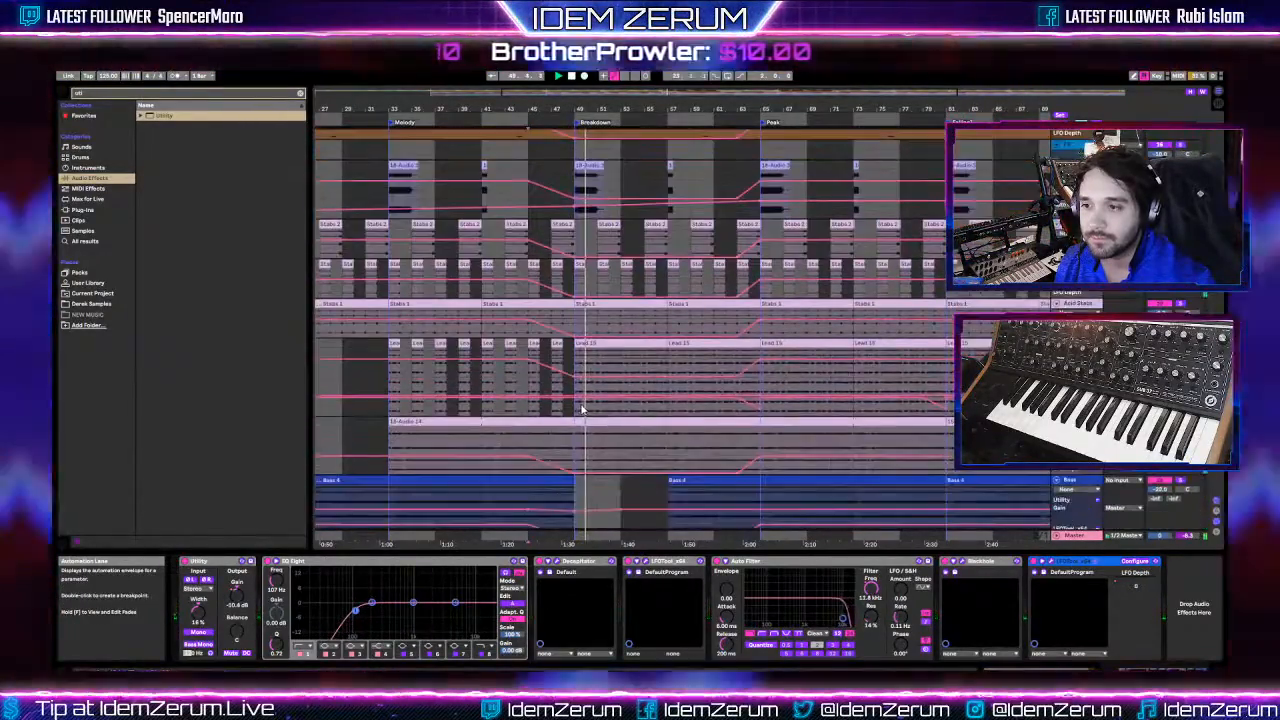
pyautogui.scroll(-3, 580, 408)
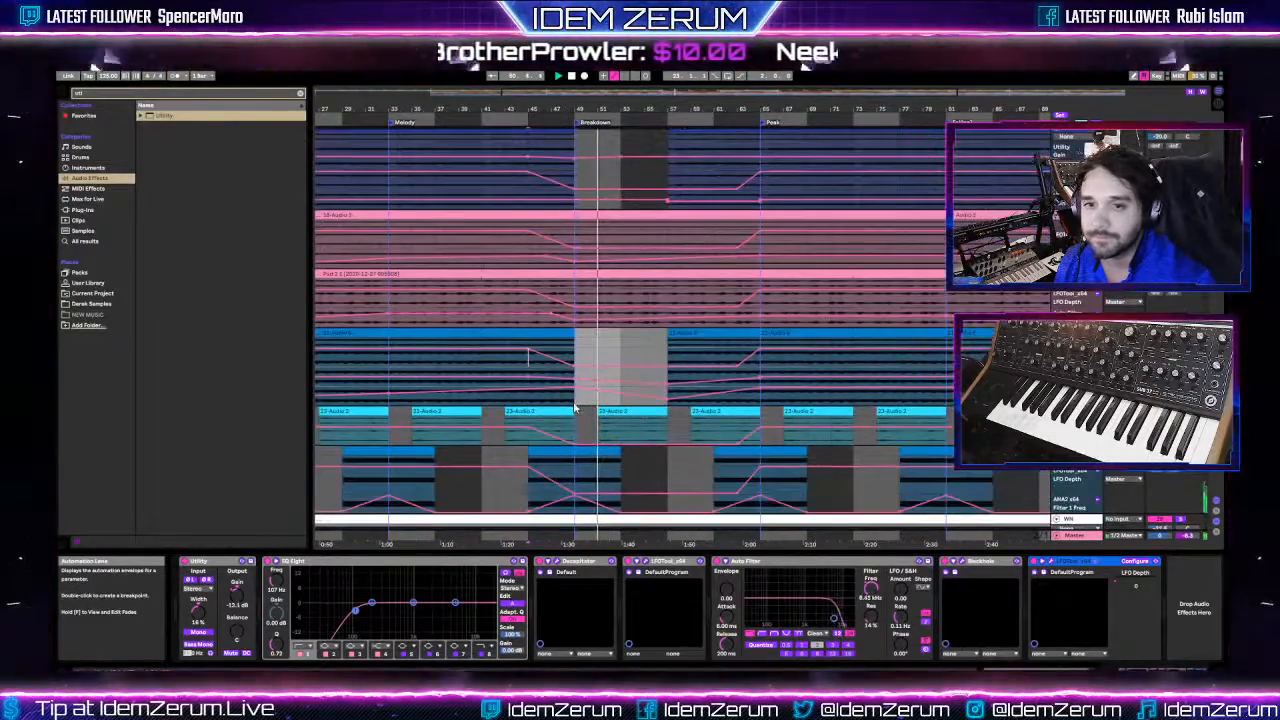
# - Play from bar 47 and lower the Auto Filter Frequency breakpoint at the start of the Breakdown on the upper pad track
pyautogui.click(551, 339)
pyautogui.press('space')
pyautogui.press('space')
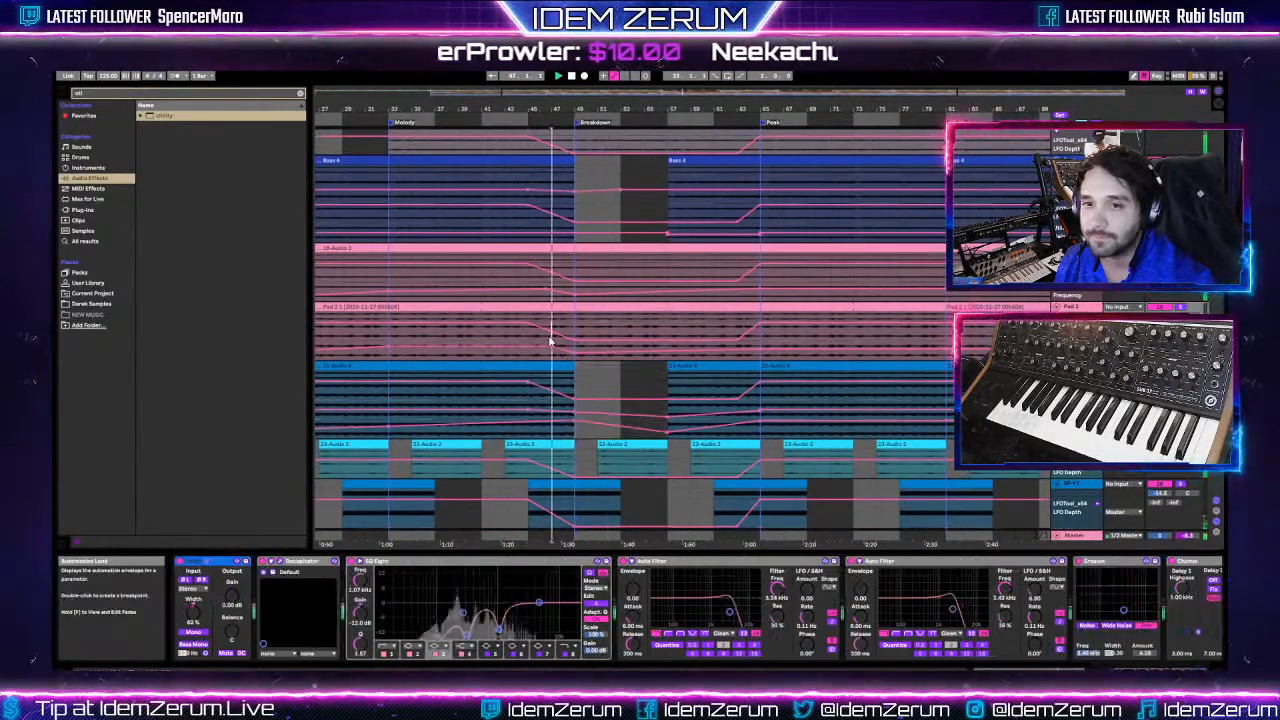
pyautogui.press('space')
pyautogui.press('space')
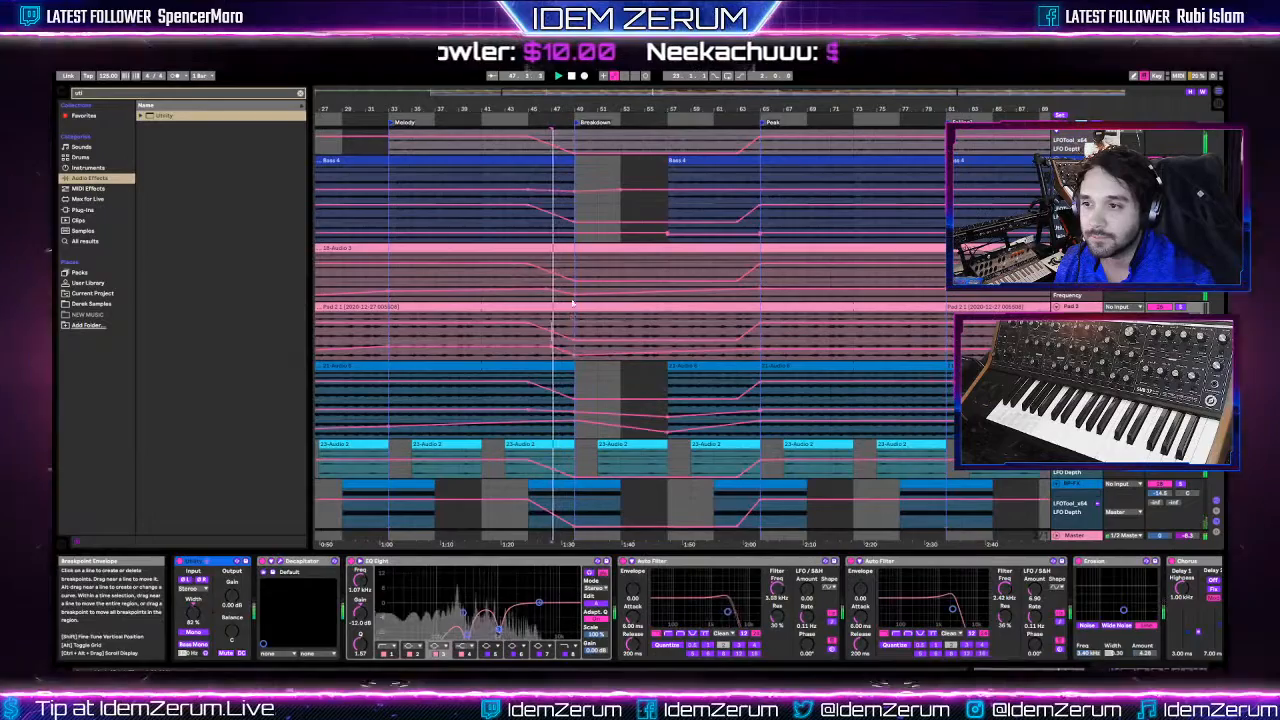
pyautogui.moveTo(574, 294); pyautogui.dragTo(574, 298)
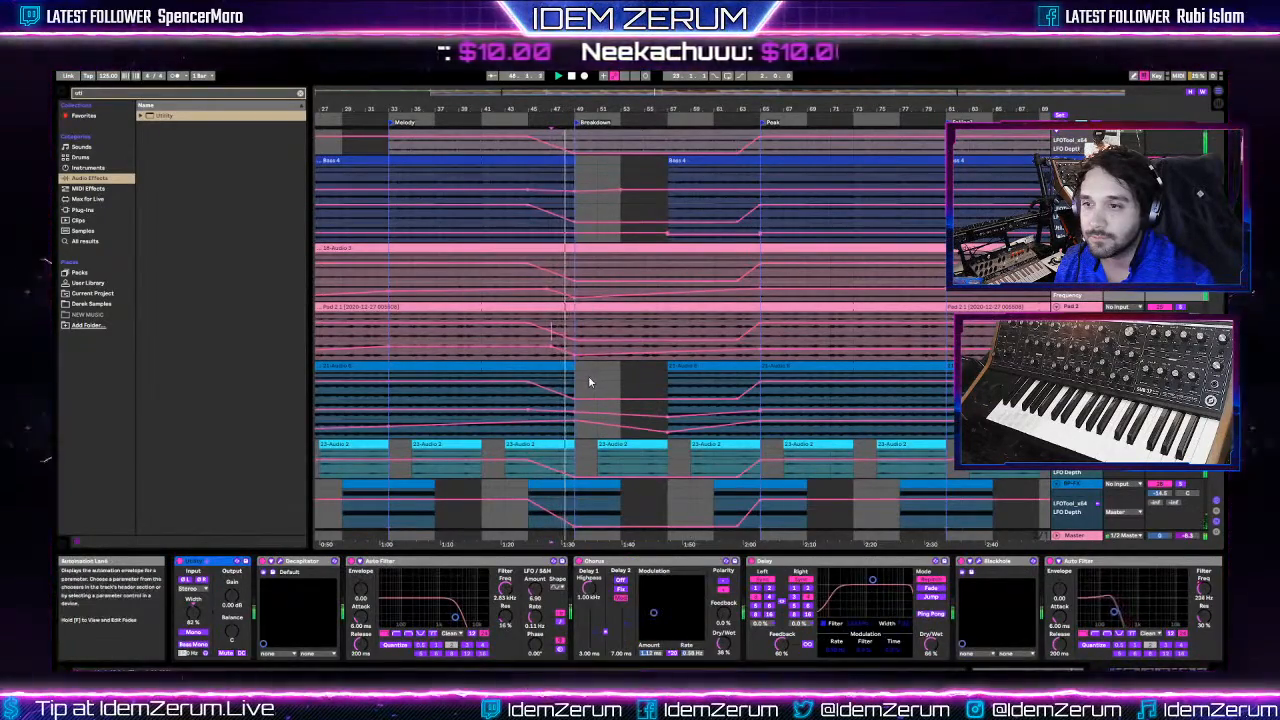
pyautogui.scroll(-3, 588, 381)
pyautogui.scroll(-1, 588, 381)
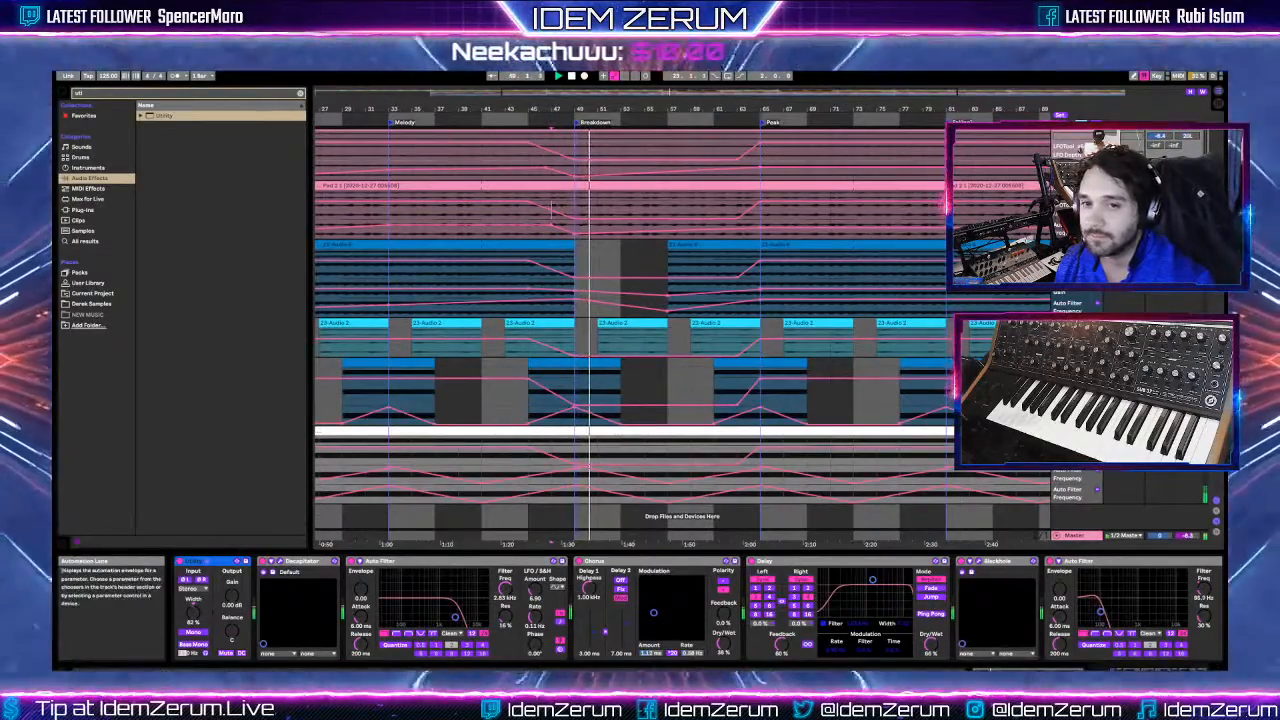
# - Lower the Lead track's Auto Filter Frequency at the start of the Breakdown with new breakpoints and play the section back
pyautogui.scroll(5, 587, 382)
pyautogui.scroll(8, 797, 393)
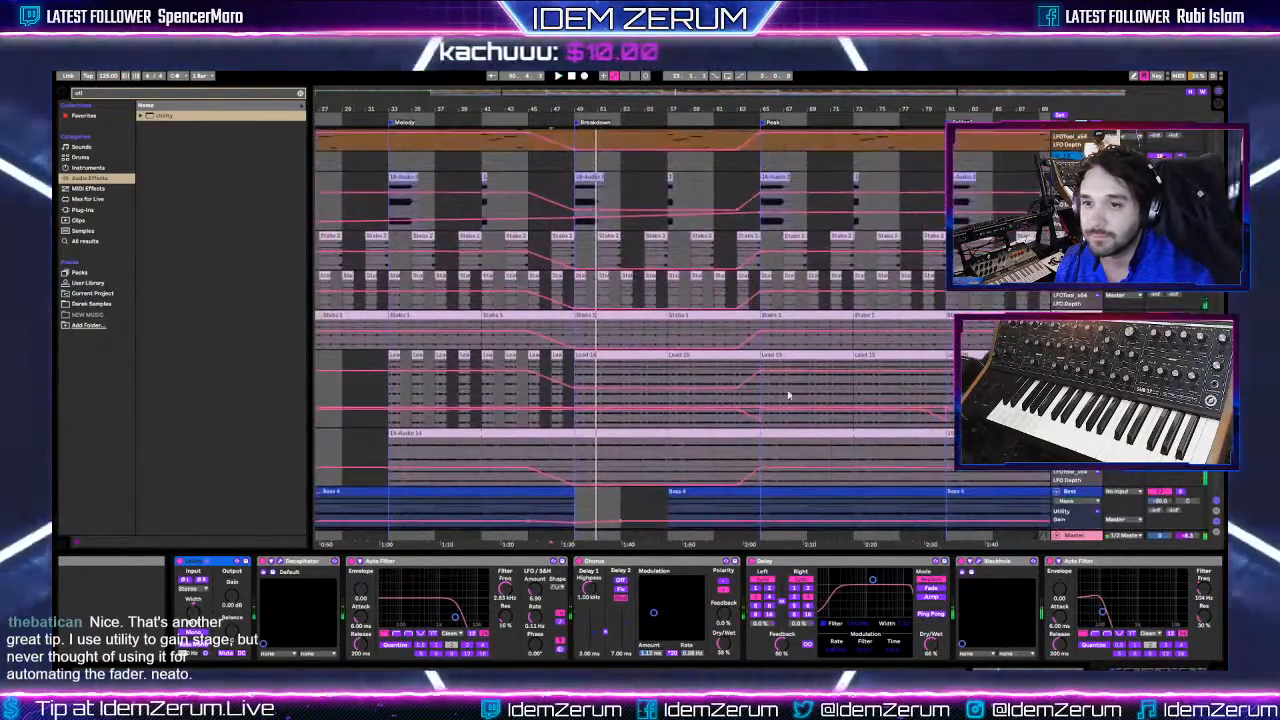
pyautogui.click(573, 377)
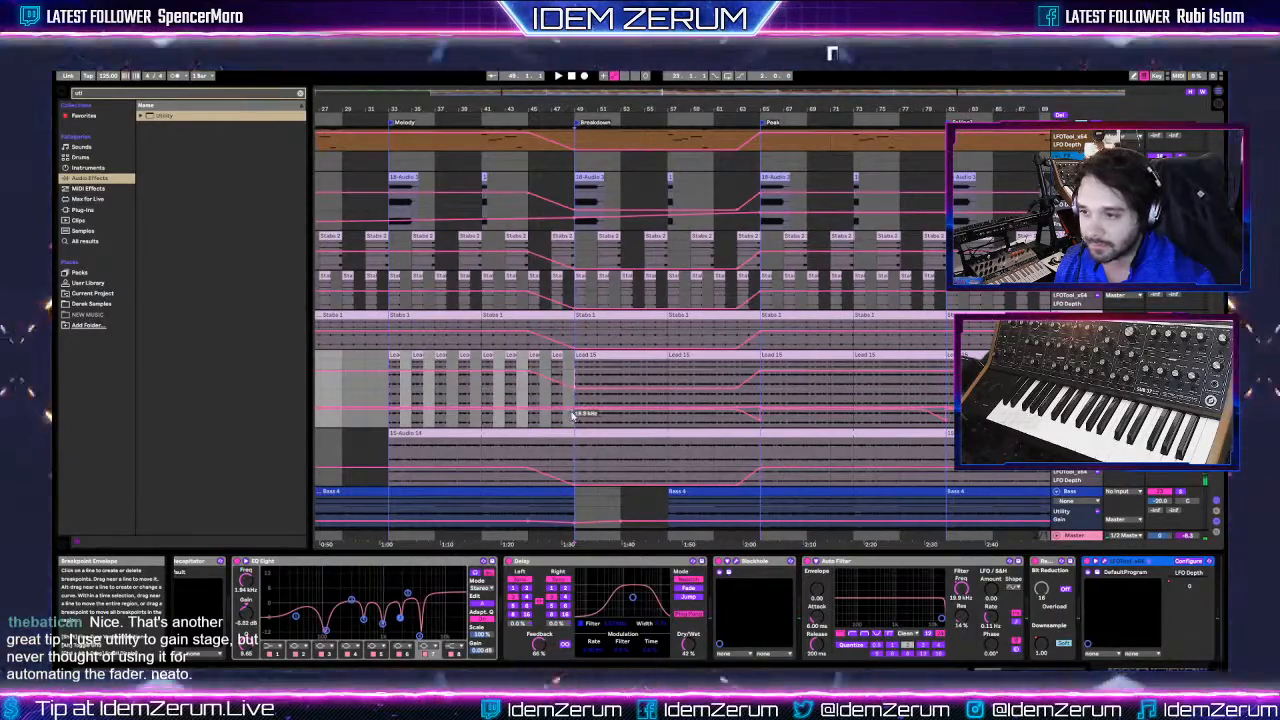
pyautogui.click(621, 411)
pyautogui.moveTo(574, 410); pyautogui.dragTo(574, 418)
pyautogui.press('space')
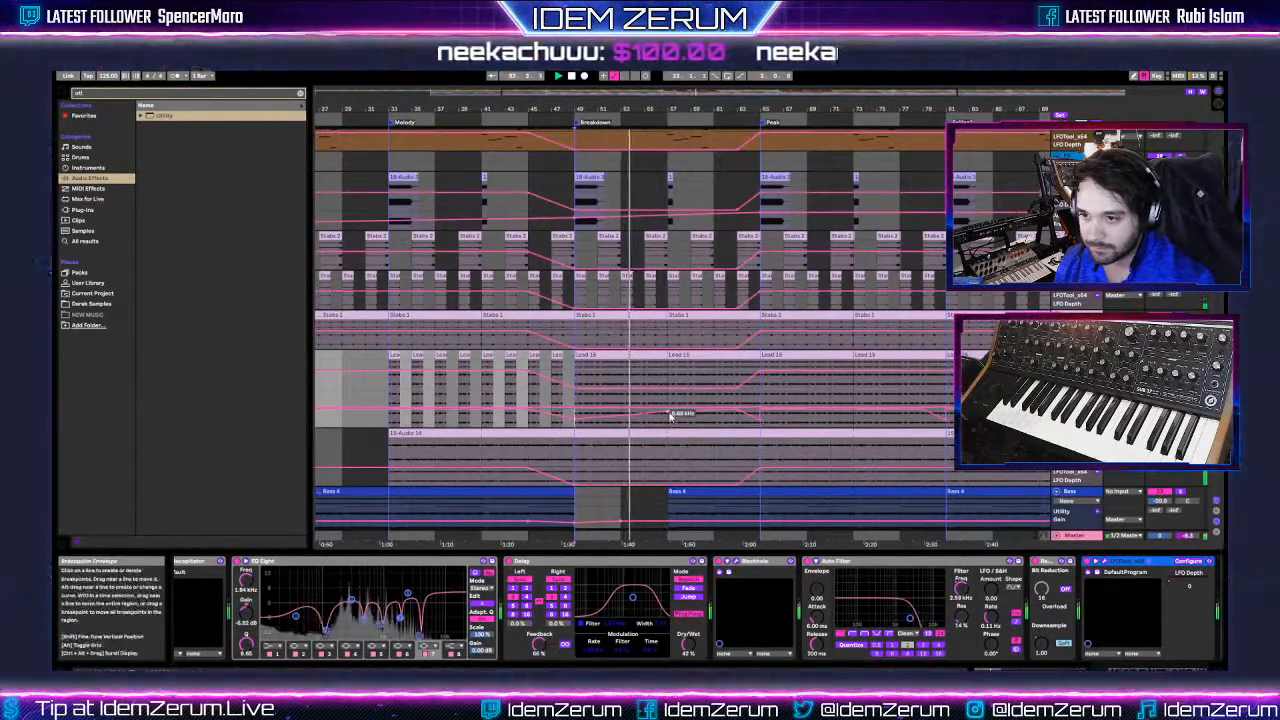
pyautogui.scroll(8, 663, 432)
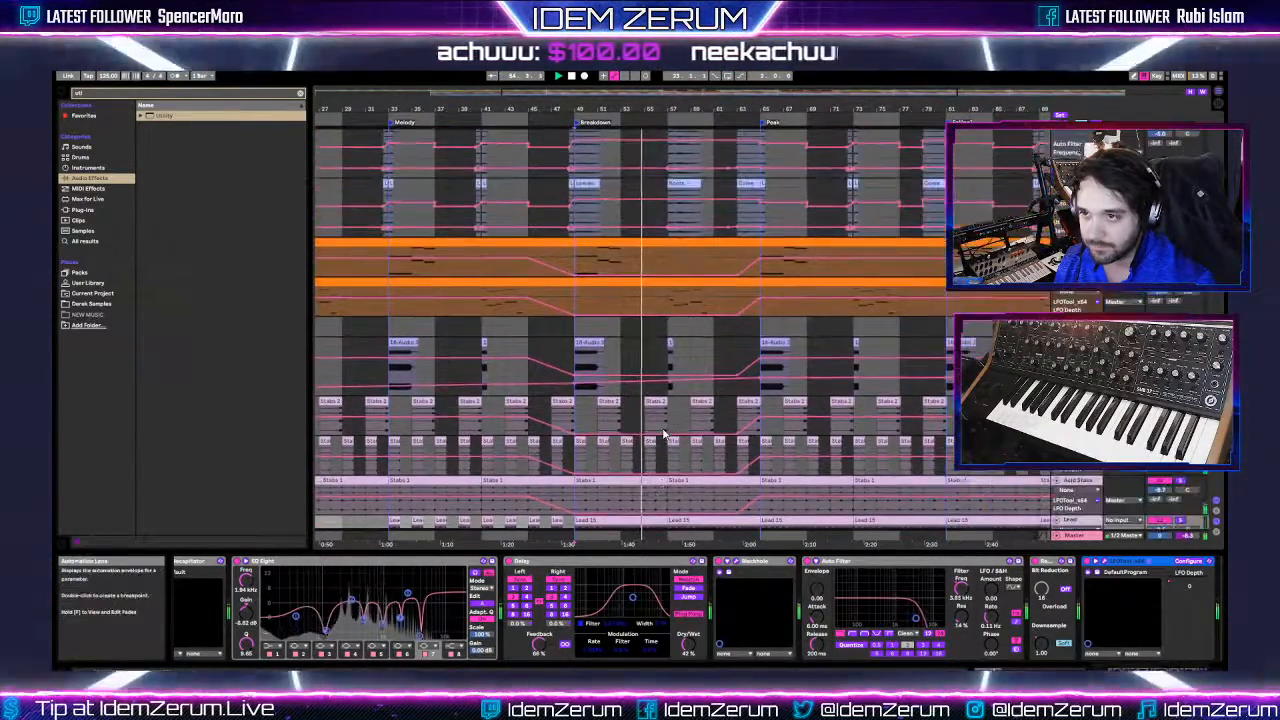